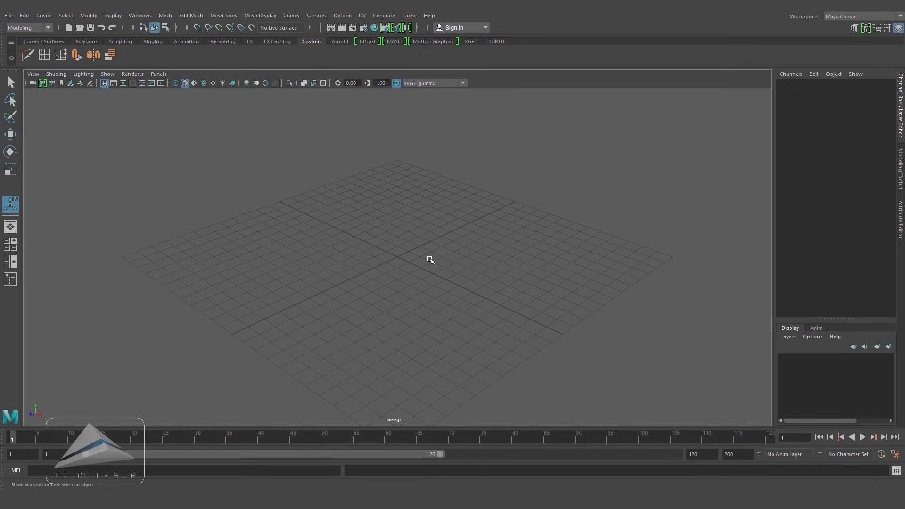
# Step: Import Head_Front.jpg as an image plane in the front view
pyautogui.press('space')
pyautogui.moveTo(430, 260); pyautogui.dragTo(423, 283)
pyautogui.click(33, 74)
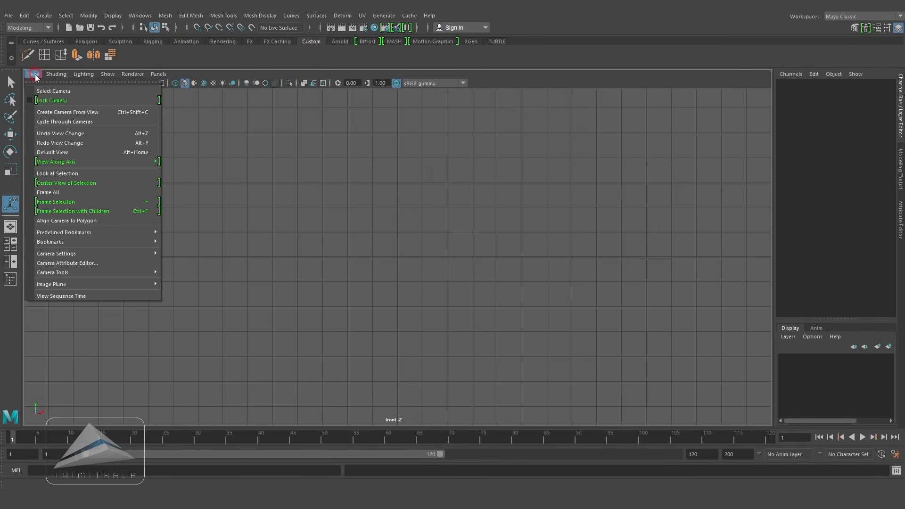
pyautogui.click(64, 285)
pyautogui.click(198, 292)
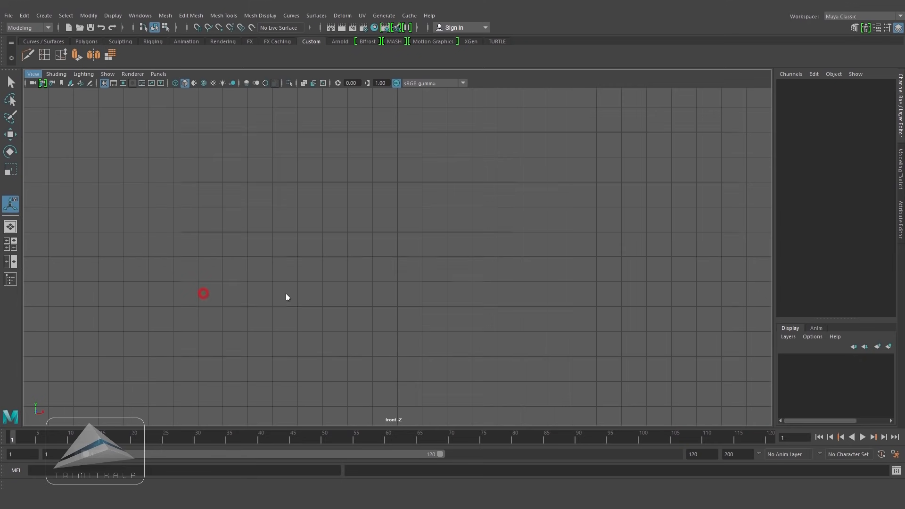
pyautogui.click(280, 207)
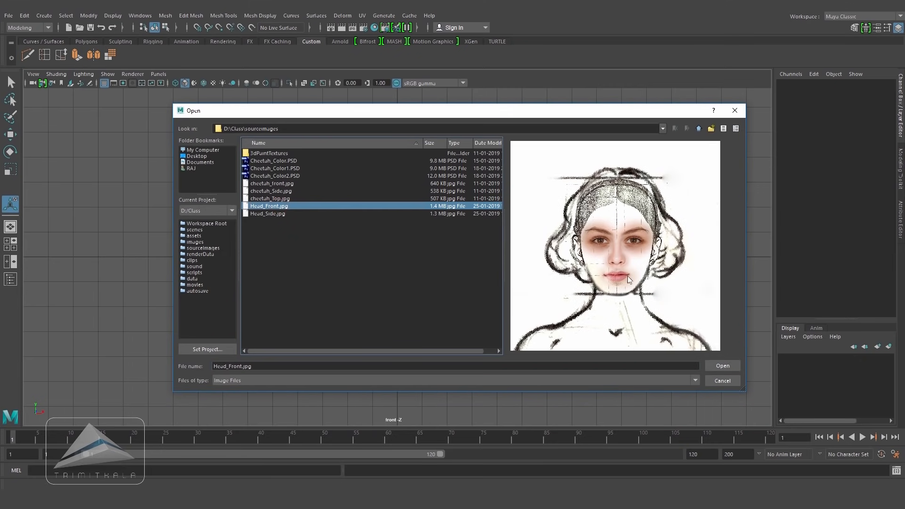
pyautogui.click(722, 366)
# Step: Import Head_Side.jpg as an image plane in the side view
pyautogui.press('space')
pyautogui.moveTo(421, 305); pyautogui.dragTo(469, 305)
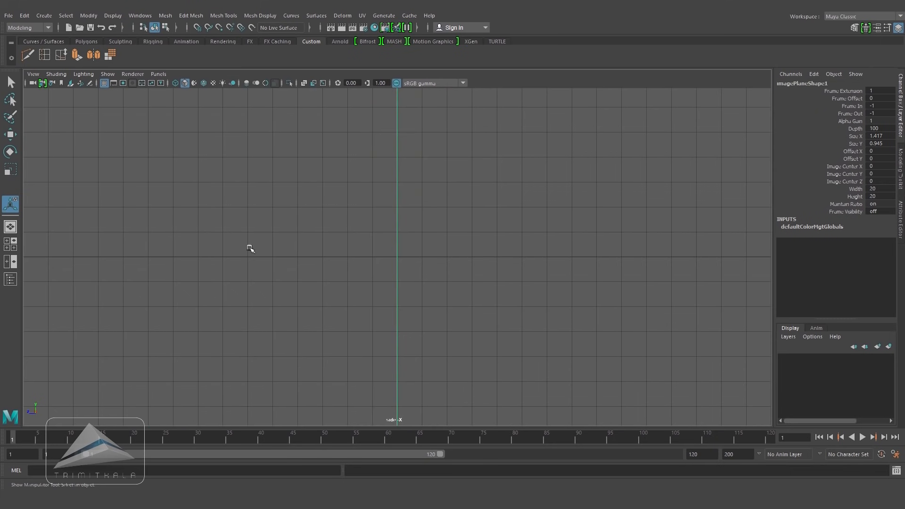
pyautogui.click(33, 74)
pyautogui.moveTo(70, 284)
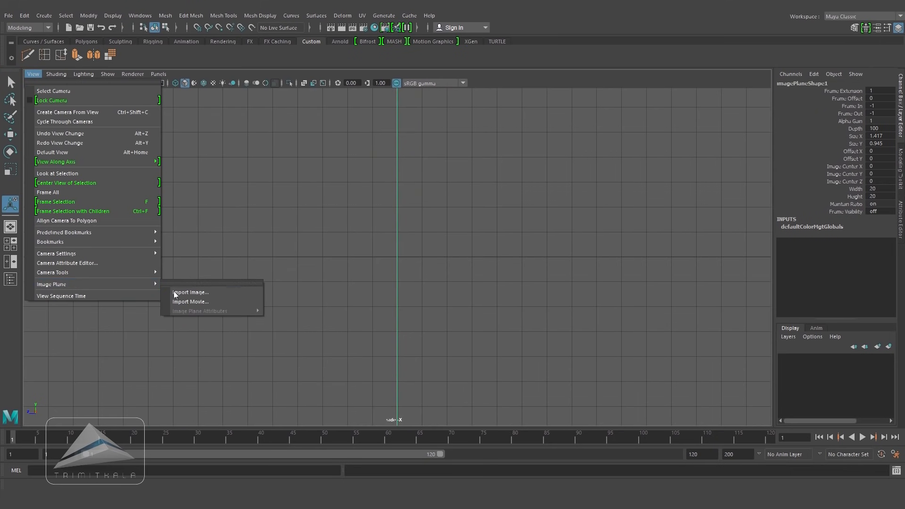
pyautogui.click(191, 293)
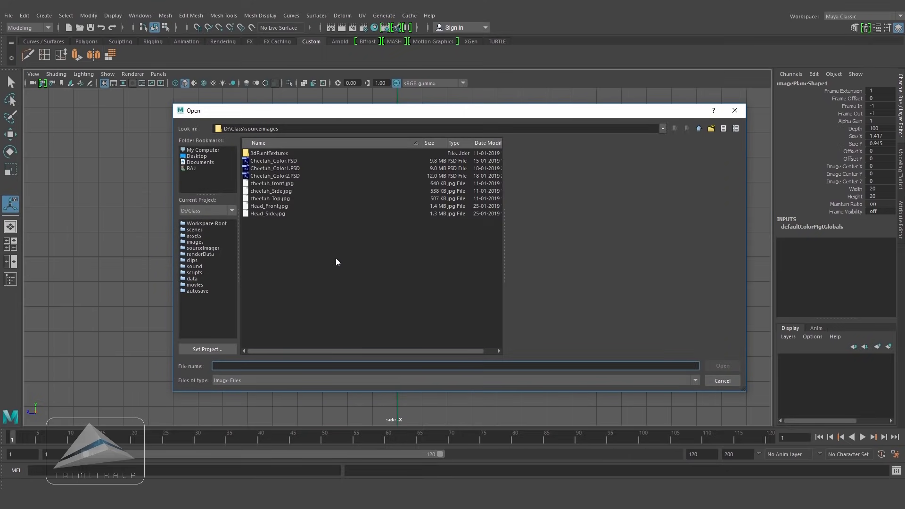
pyautogui.click(278, 214)
pyautogui.click(729, 368)
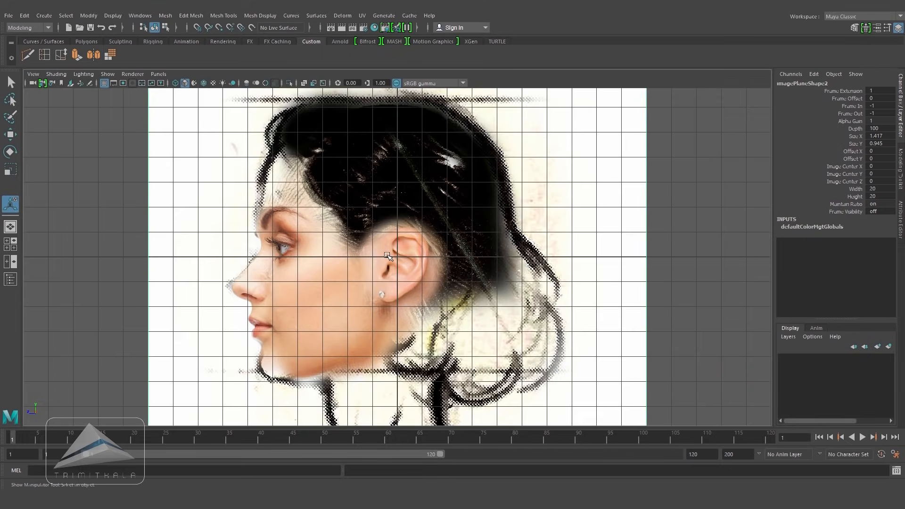
# Step: Select the front image plane and set its width and height to 10
pyautogui.press('space')
pyautogui.moveTo(386, 257); pyautogui.dragTo(519, 255)
pyautogui.keyDown('alt'); pyautogui.moveTo(519, 255); pyautogui.dragTo(470, 257, button='right'); pyautogui.keyUp('alt')
pyautogui.keyDown('alt'); pyautogui.moveTo(469, 257); pyautogui.dragTo(485, 265); pyautogui.keyUp('alt')
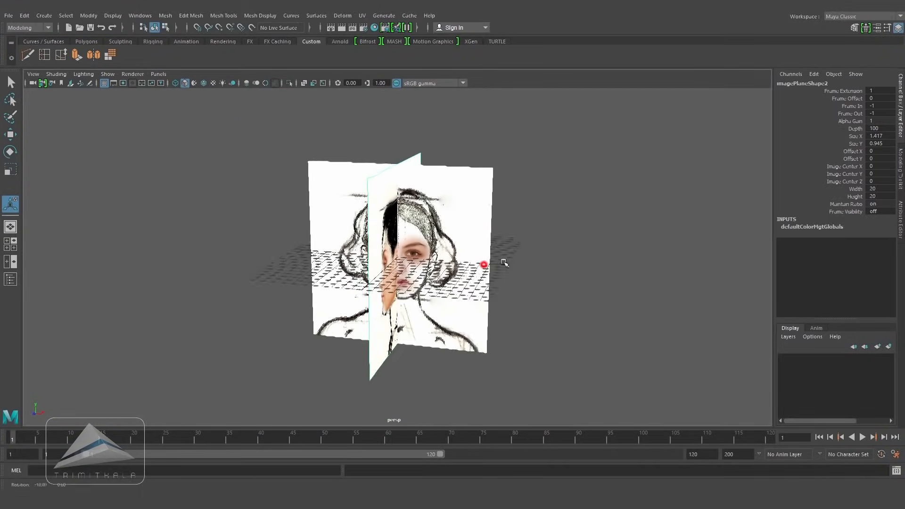
pyautogui.press('space')
pyautogui.moveTo(472, 154); pyautogui.dragTo(513, 281)
pyautogui.keyDown('alt'); pyautogui.moveTo(574, 276); pyautogui.dragTo(467, 278, button='right'); pyautogui.keyUp('alt')
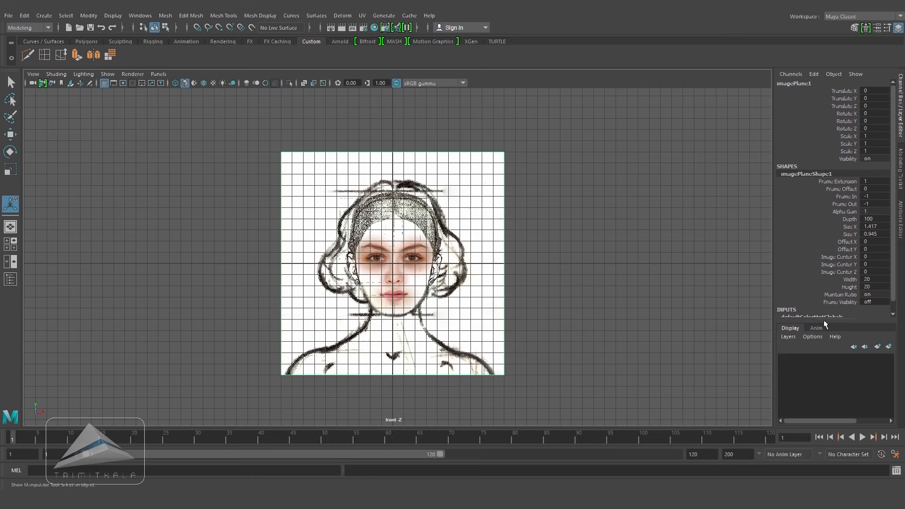
pyautogui.moveTo(822, 318); pyautogui.dragTo(837, 446)
pyautogui.moveTo(878, 280); pyautogui.dragTo(879, 288)
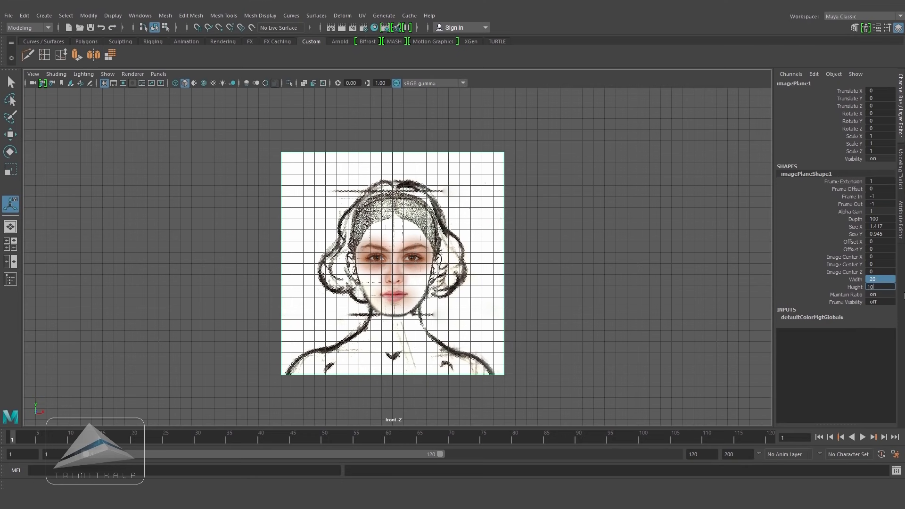
pyautogui.press('Return')
# Step: Set the front image plane's Image Center Y to 4
pyautogui.click(852, 265)
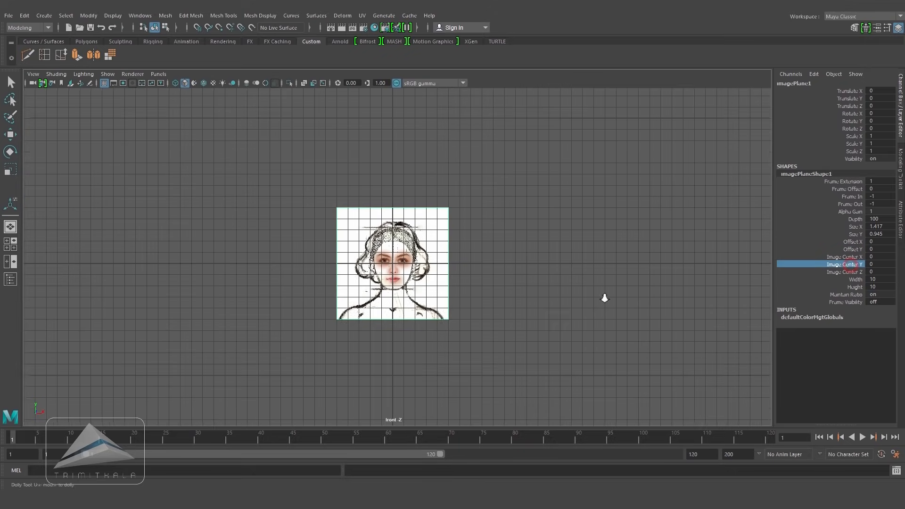
pyautogui.keyDown('alt'); pyautogui.moveTo(542, 287); pyautogui.dragTo(704, 315, button='right'); pyautogui.keyUp('alt')
pyautogui.moveTo(565, 290); pyautogui.dragTo(584, 288, button='middle')
pyautogui.press('f')
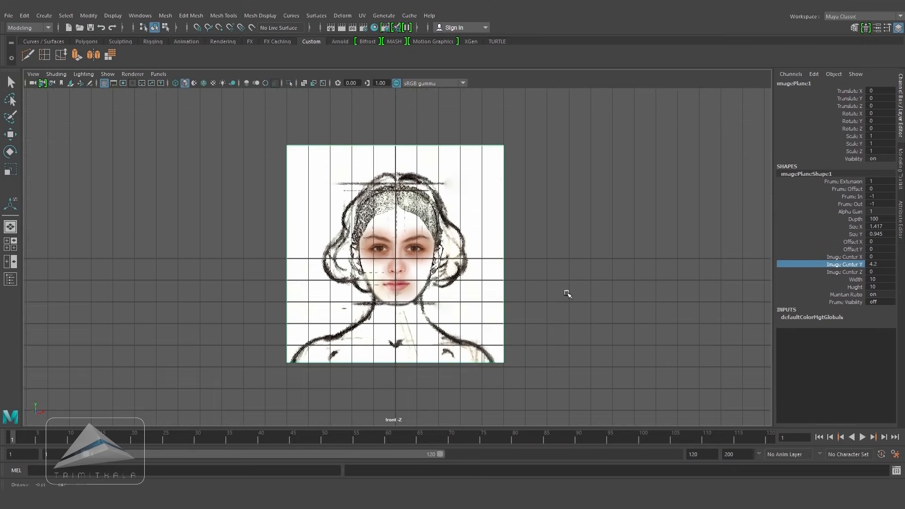
pyautogui.doubleClick(888, 264)
pyautogui.write('4')
pyautogui.press('Return')
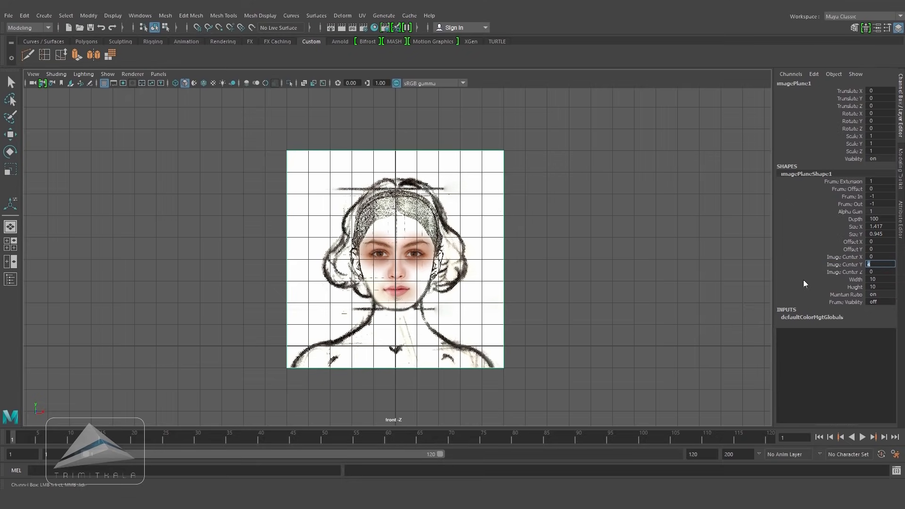
# Step: Set the front image plane's Image Center X to -0.05 to center the face
pyautogui.keyDown('alt'); pyautogui.moveTo(512, 269); pyautogui.dragTo(820, 327, button='right'); pyautogui.keyUp('alt')
pyautogui.keyDown('alt'); pyautogui.moveTo(551, 320); pyautogui.dragTo(546, 290, button='middle'); pyautogui.keyUp('alt')
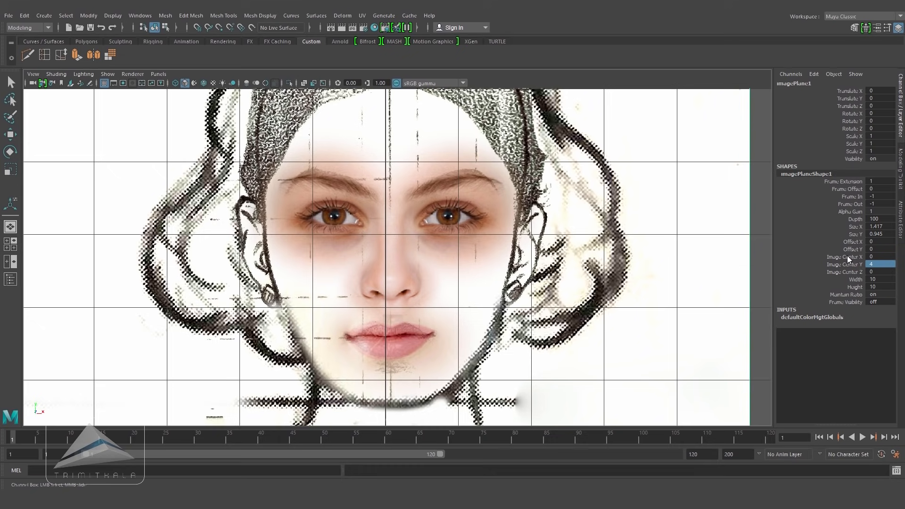
pyautogui.doubleClick(882, 257)
pyautogui.write('-0.05')
pyautogui.press('Return')
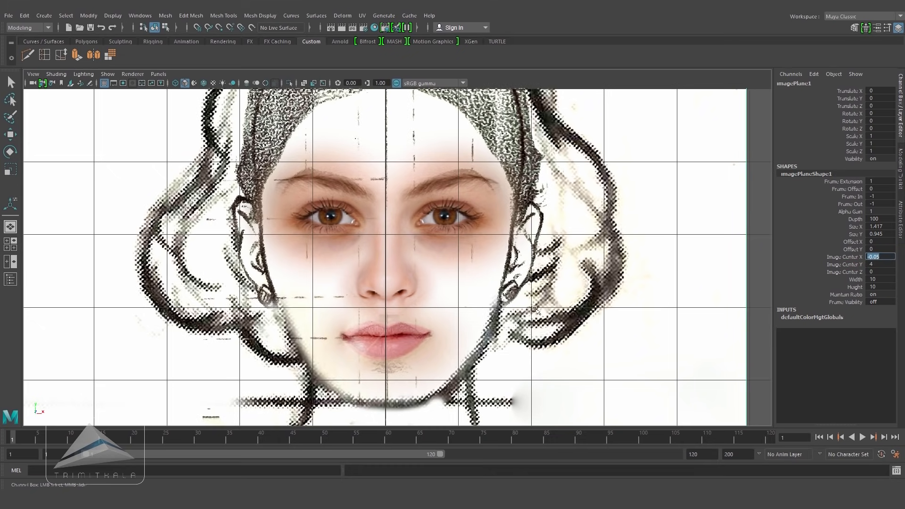
# Step: Select the side image plane and set its width and height to 10
pyautogui.press('space')
pyautogui.moveTo(530, 307); pyautogui.dragTo(441, 300)
pyautogui.click(469, 172)
pyautogui.click(879, 279)
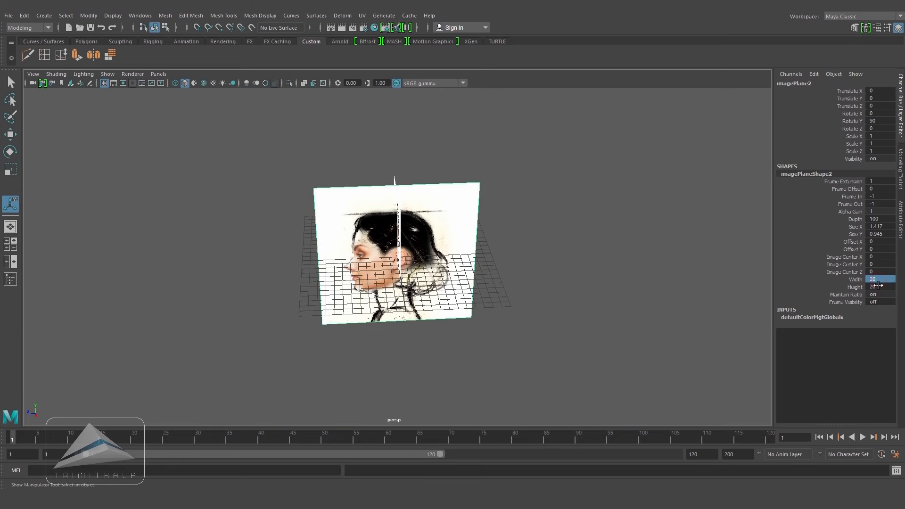
pyautogui.press('Return')
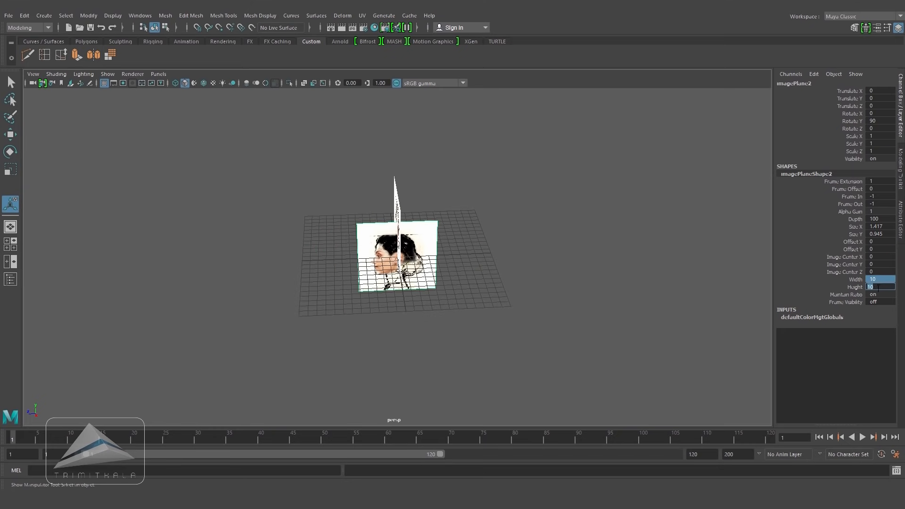
# Step: Set the side image plane's Image Center Y to 4
pyautogui.click(875, 264)
pyautogui.write('4')
pyautogui.press('Return')
# Step: Push the side image plane away by setting its Image Center X to about -35.6
pyautogui.keyDown('alt'); pyautogui.moveTo(451, 259); pyautogui.dragTo(443, 250); pyautogui.keyUp('alt')
pyautogui.keyDown('alt'); pyautogui.moveTo(443, 251); pyautogui.dragTo(508, 273, button='right'); pyautogui.keyUp('alt')
pyautogui.keyDown('alt'); pyautogui.moveTo(507, 273); pyautogui.dragTo(528, 204); pyautogui.keyUp('alt')
pyautogui.click(467, 162)
pyautogui.click(851, 272)
pyautogui.moveTo(643, 272); pyautogui.dragTo(442, 280, button='middle')
pyautogui.keyDown('alt'); pyautogui.moveTo(585, 267); pyautogui.dragTo(548, 264); pyautogui.keyUp('alt')
pyautogui.moveTo(380, 115); pyautogui.dragTo(405, 144)
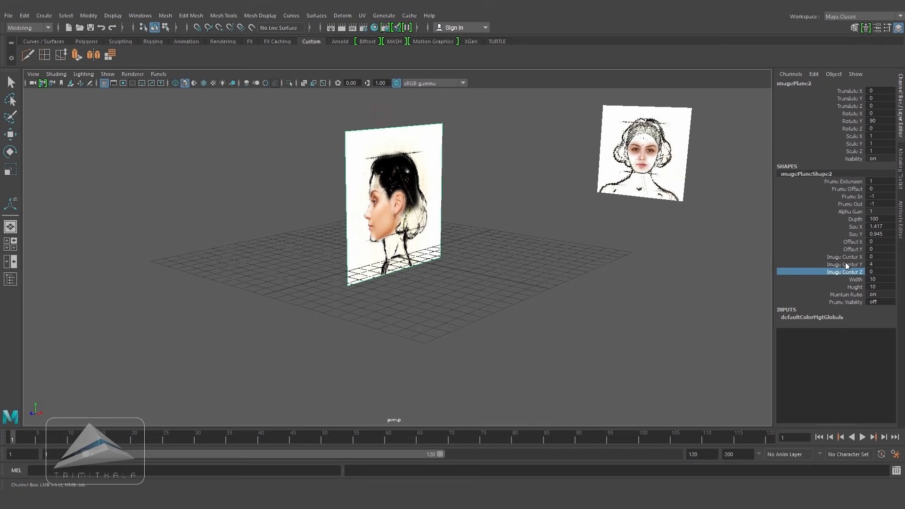
pyautogui.click(844, 257)
pyautogui.moveTo(717, 259); pyautogui.dragTo(566, 278, button='middle')
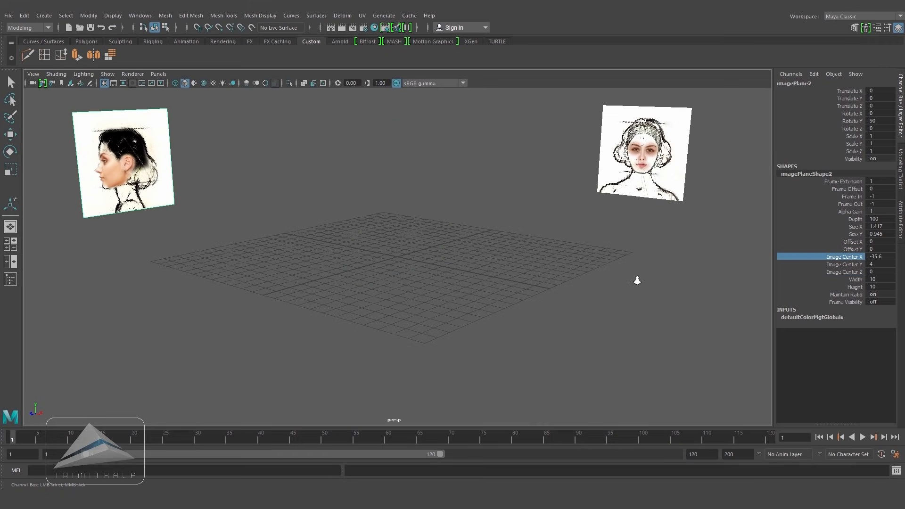
pyautogui.keyDown('alt'); pyautogui.moveTo(651, 277); pyautogui.dragTo(554, 257, button='right'); pyautogui.keyUp('alt')
pyautogui.keyDown('alt'); pyautogui.moveTo(554, 257); pyautogui.dragTo(562, 264); pyautogui.keyUp('alt')
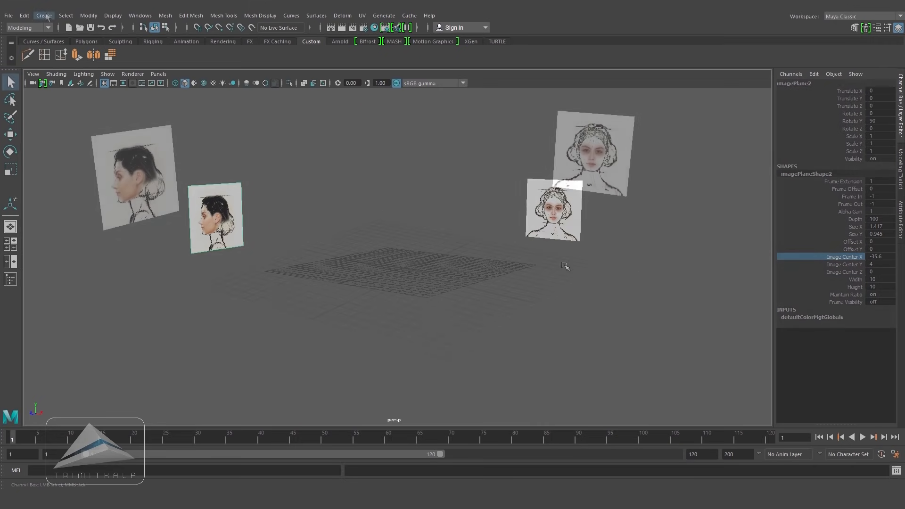
# Step: Create a polygon cube and raise it to a height of about 5.8
pyautogui.click(44, 15)
pyautogui.moveTo(99, 50)
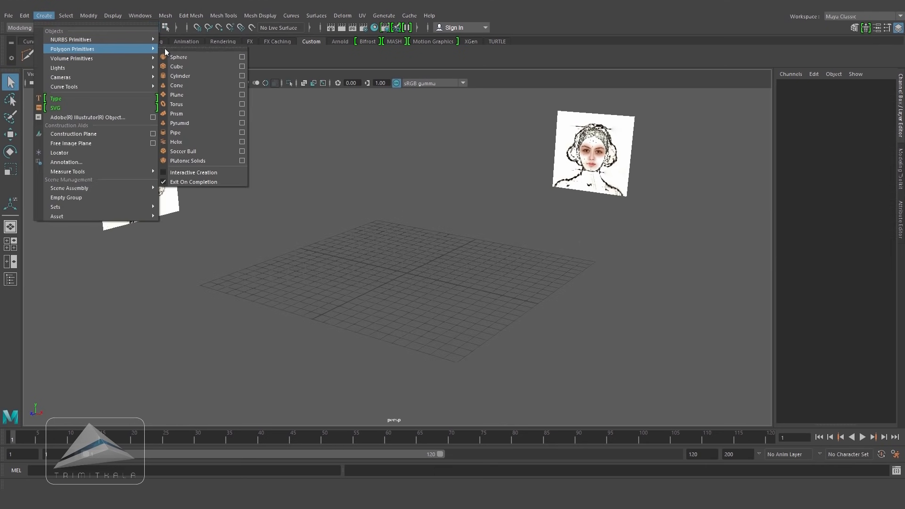
pyautogui.click(177, 68)
pyautogui.click(11, 135)
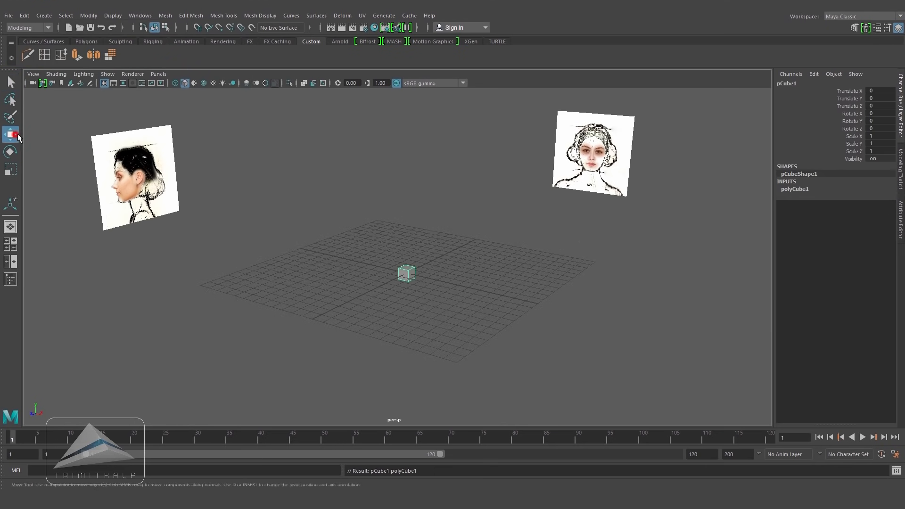
pyautogui.moveTo(408, 232); pyautogui.dragTo(407, 165)
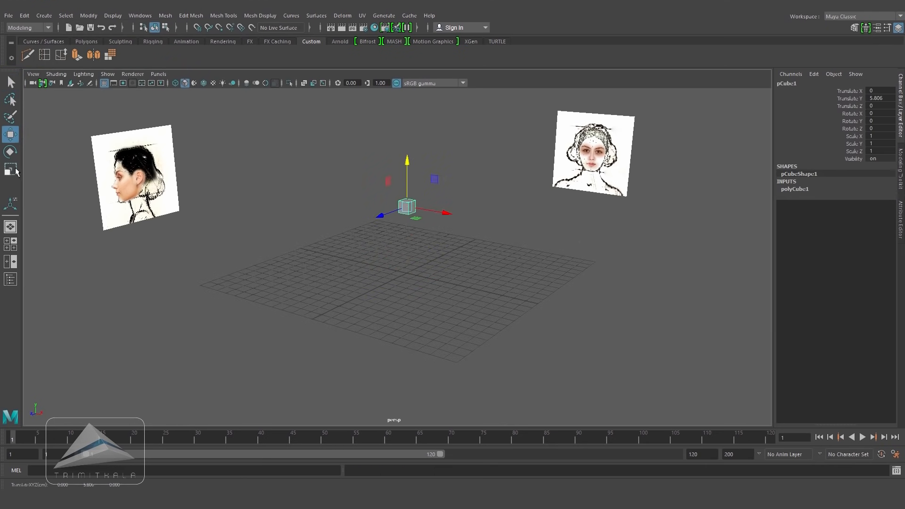
# Step: Scale the cube uniformly to about 6.36 and smooth it with 1 division level
pyautogui.click(12, 169)
pyautogui.moveTo(407, 207); pyautogui.dragTo(465, 226)
pyautogui.click(165, 16)
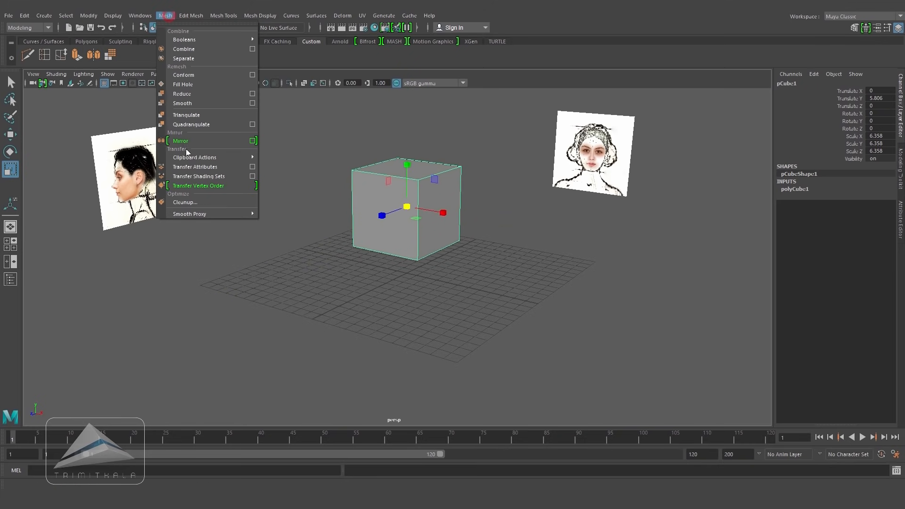
pyautogui.click(253, 103)
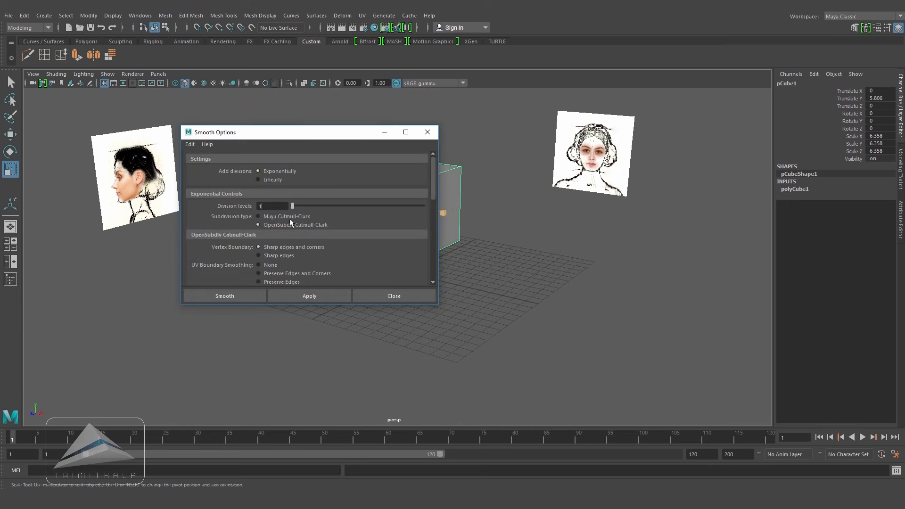
pyautogui.click(238, 296)
pyautogui.click(417, 198)
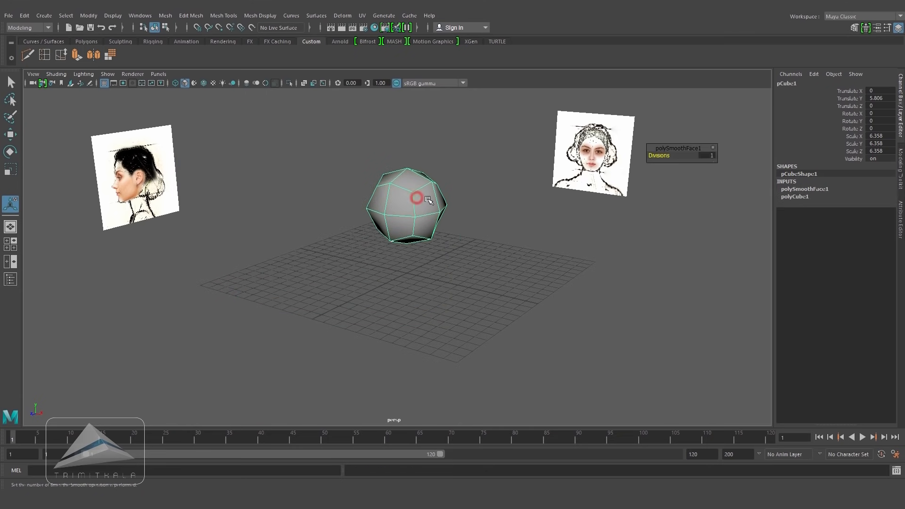
# Step: Turn on X-ray in the front view and scale the smoothed mesh uniformly to 4.5
pyautogui.press('space')
pyautogui.moveTo(428, 199); pyautogui.dragTo(497, 240)
pyautogui.scroll(-1, 497, 241)
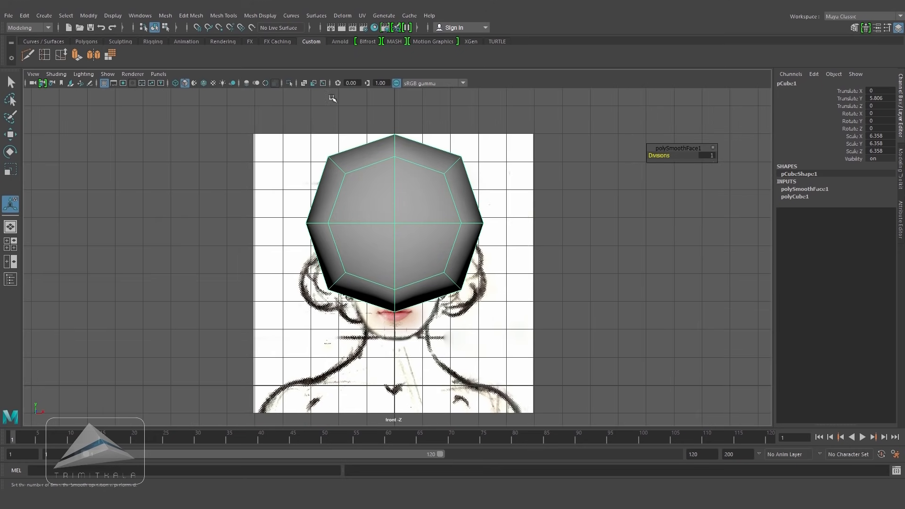
pyautogui.click(305, 83)
pyautogui.scroll(1, 432, 280)
pyautogui.press('r')
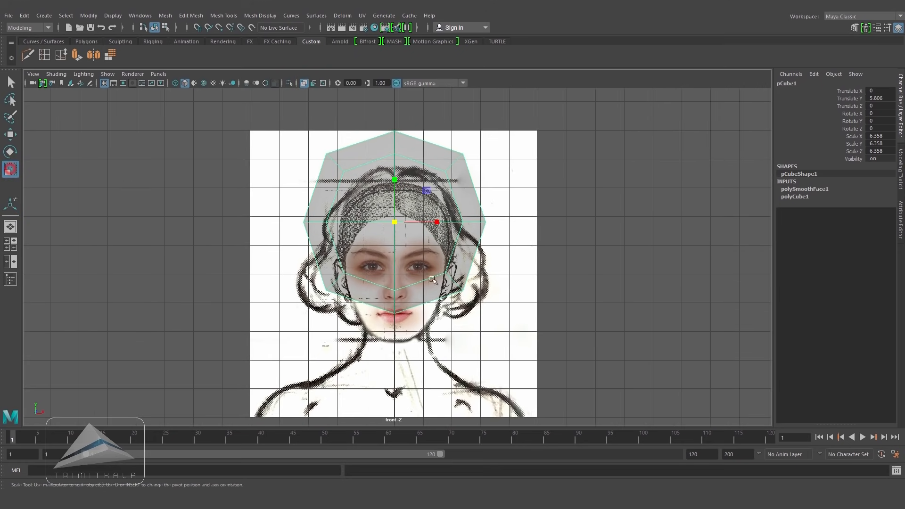
pyautogui.moveTo(400, 226); pyautogui.dragTo(379, 222)
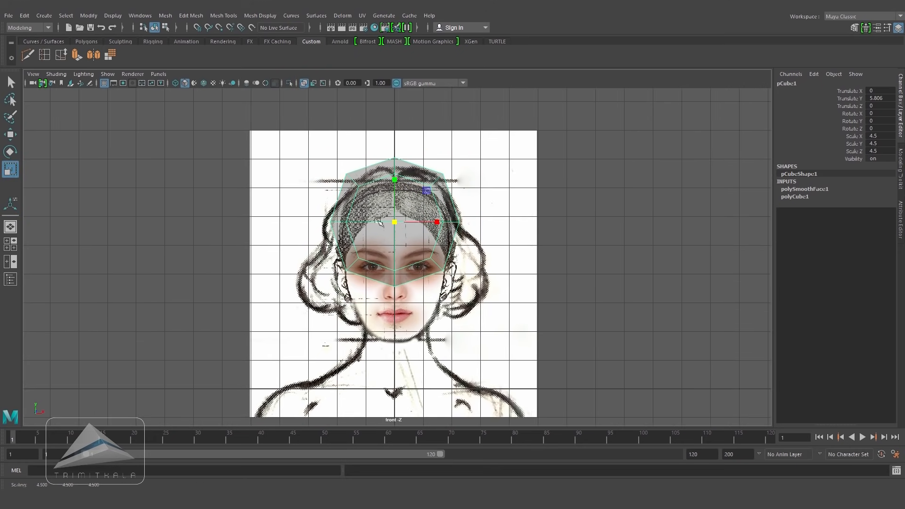
# Step: Move the head mesh down to a height of about 4.5 to fit the front reference
pyautogui.press('F9')
pyautogui.click(395, 180)
pyautogui.press('w')
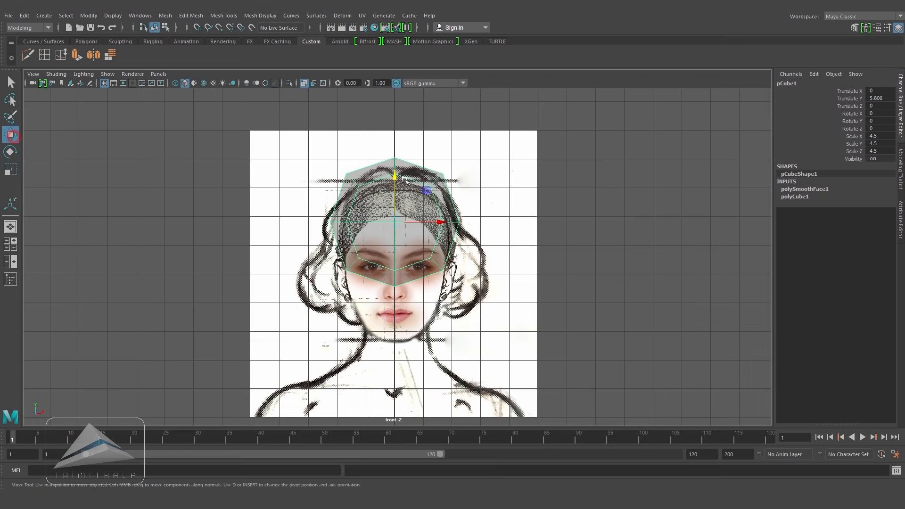
pyautogui.moveTo(390, 196); pyautogui.dragTo(439, 217)
# Step: In the side view, move the head mesh forward to about 0.55 in Z to match the profile
pyautogui.press('space')
pyautogui.keyDown('alt'); pyautogui.moveTo(375, 210); pyautogui.dragTo(363, 279, button='middle'); pyautogui.keyUp('alt')
pyautogui.scroll(3, 364, 280)
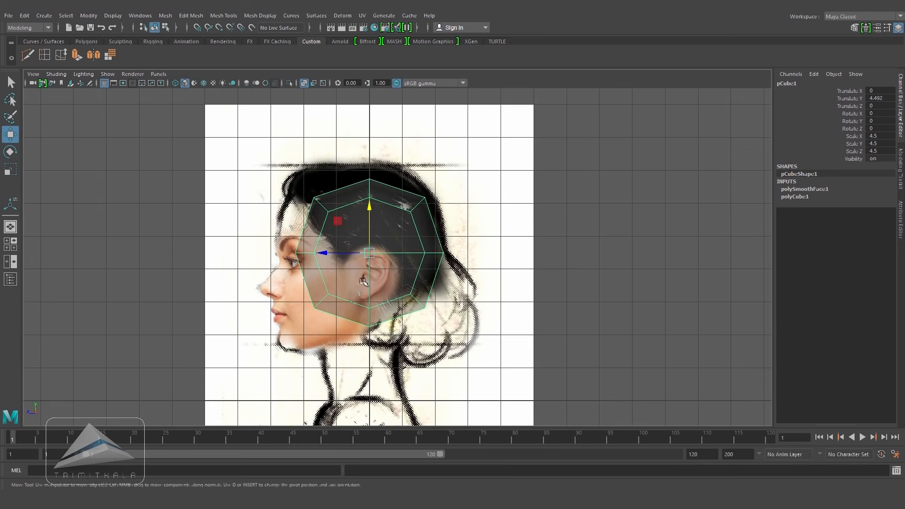
pyautogui.moveTo(324, 254); pyautogui.dragTo(305, 255)
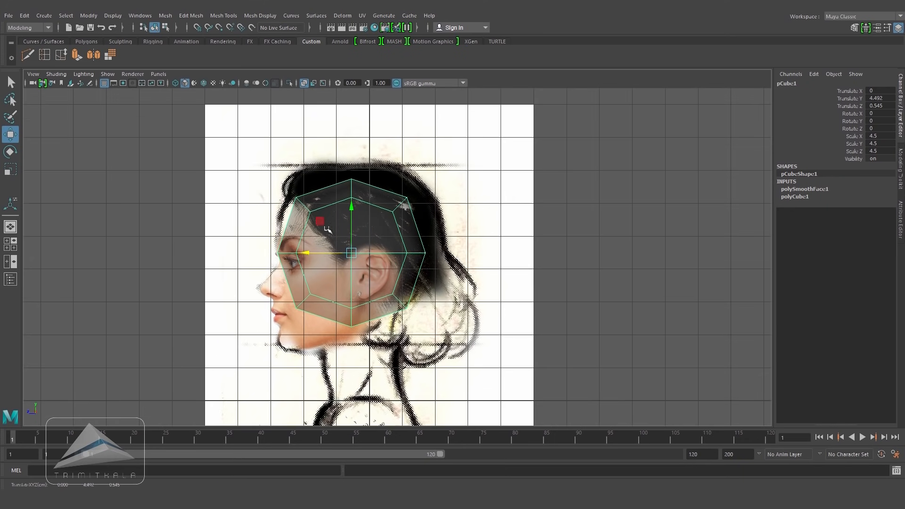
pyautogui.moveTo(351, 209); pyautogui.dragTo(351, 211)
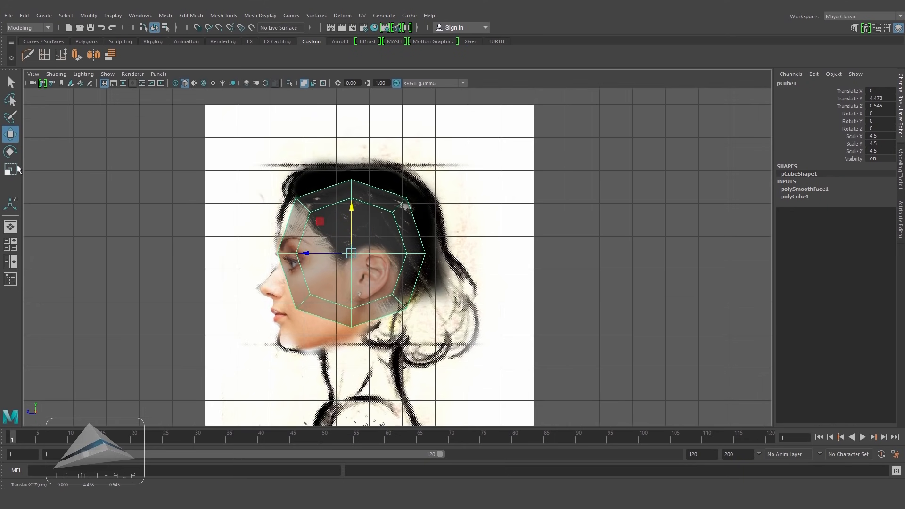
# Step: Scale the head mesh uniformly to about 5.1 to fit the side profile
pyautogui.click(13, 168)
pyautogui.moveTo(351, 253)
pyautogui.mouseDown()
pyautogui.moveTo(371, 258)
pyautogui.moveTo(355, 251)
pyautogui.mouseUp()
pyautogui.click(11, 137)
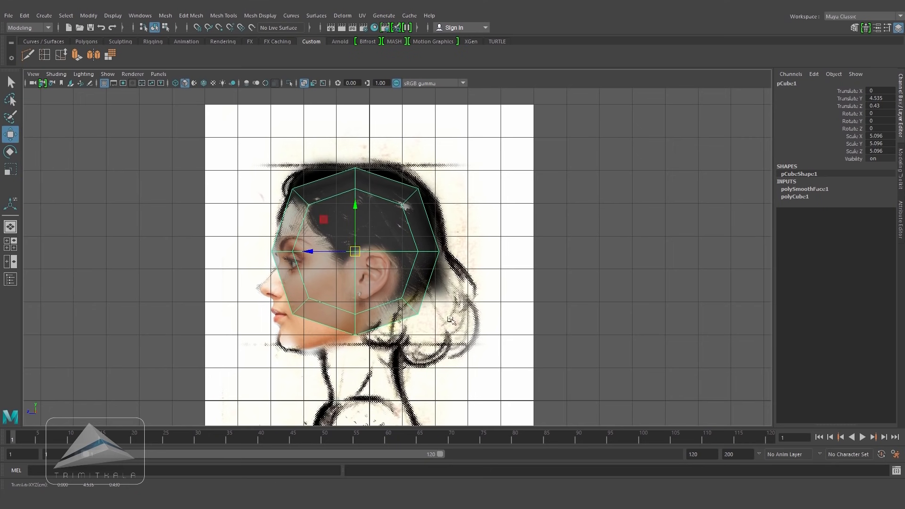
pyautogui.press('space')
pyautogui.moveTo(392, 320); pyautogui.dragTo(413, 297)
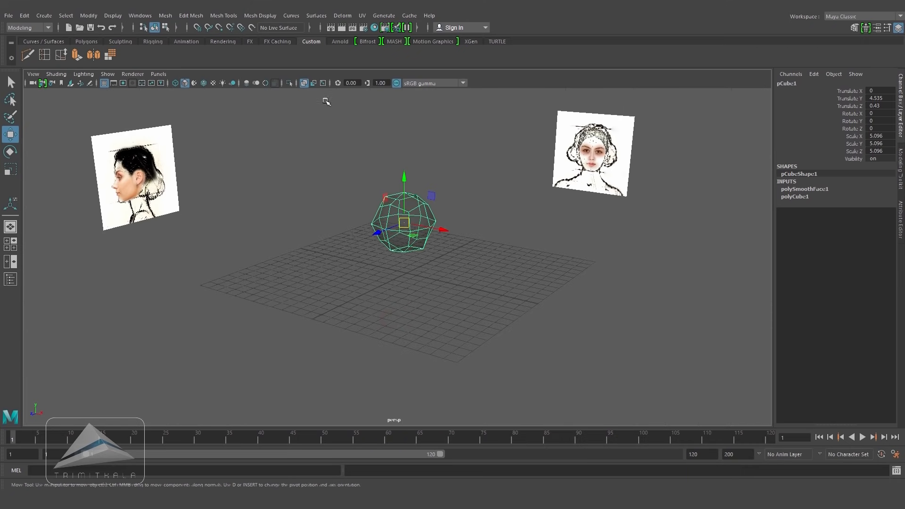
# Step: Select the bottom faces of the head mesh and extrude them downward to form a neck
pyautogui.click(304, 83)
pyautogui.moveTo(488, 239)
pyautogui.keyDown('alt'); pyautogui.mouseDown()
pyautogui.moveTo(438, 235)
pyautogui.moveTo(408, 195)
pyautogui.mouseUp(); pyautogui.keyUp('alt')
pyautogui.keyDown('alt'); pyautogui.moveTo(514, 269); pyautogui.dragTo(641, 317, button='right'); pyautogui.keyUp('alt')
pyautogui.keyDown('alt'); pyautogui.moveTo(482, 266); pyautogui.dragTo(411, 224); pyautogui.keyUp('alt')
pyautogui.moveTo(412, 224); pyautogui.dragTo(443, 224, button='right')
pyautogui.click(398, 208)
pyautogui.keyDown('alt'); pyautogui.moveTo(448, 252); pyautogui.dragTo(564, 289); pyautogui.keyUp('alt')
pyautogui.press('space')
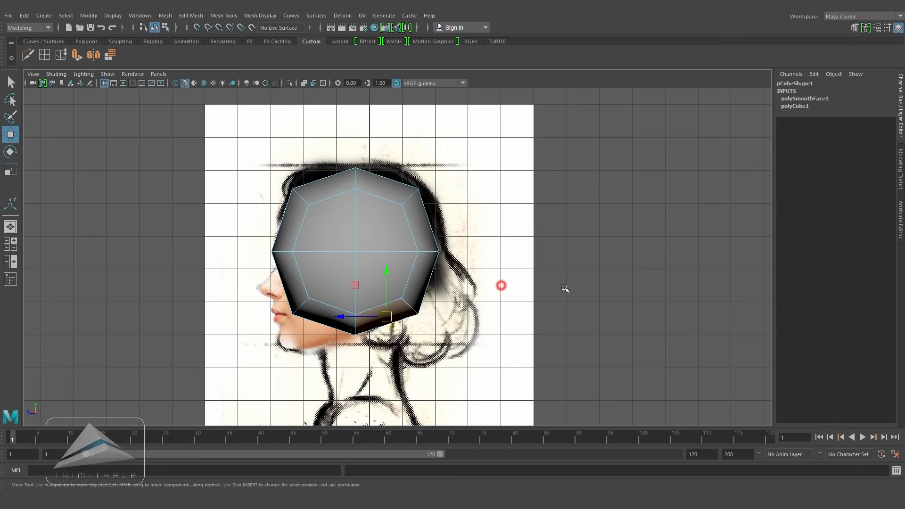
pyautogui.click(202, 17)
pyautogui.click(223, 100)
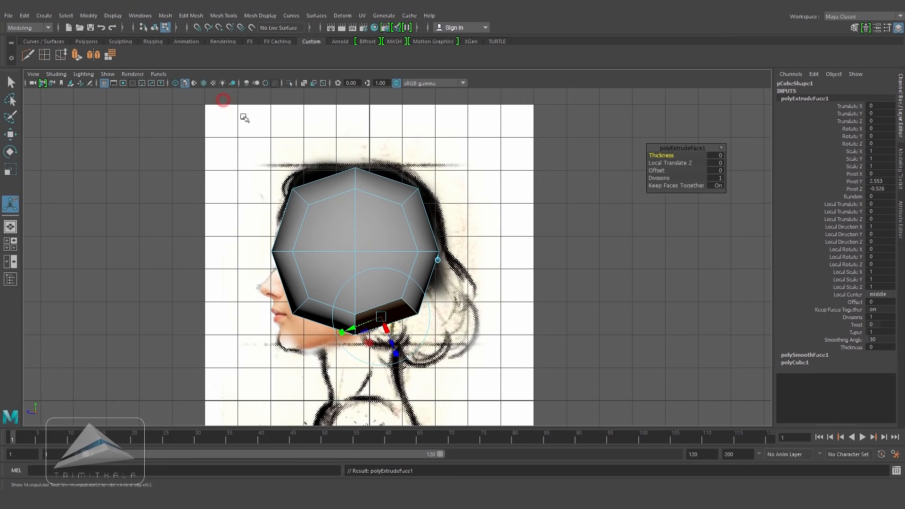
pyautogui.click(438, 260)
pyautogui.moveTo(389, 297); pyautogui.dragTo(389, 379)
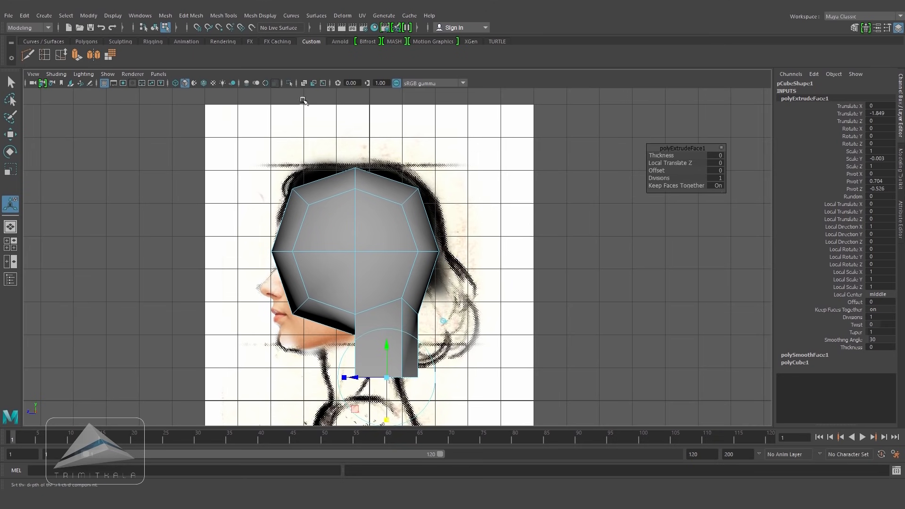
# Step: With X-ray on in the side view, move the head and neck vertices to follow the profile reference
pyautogui.click(304, 83)
pyautogui.moveTo(348, 231); pyautogui.dragTo(303, 279, button='right')
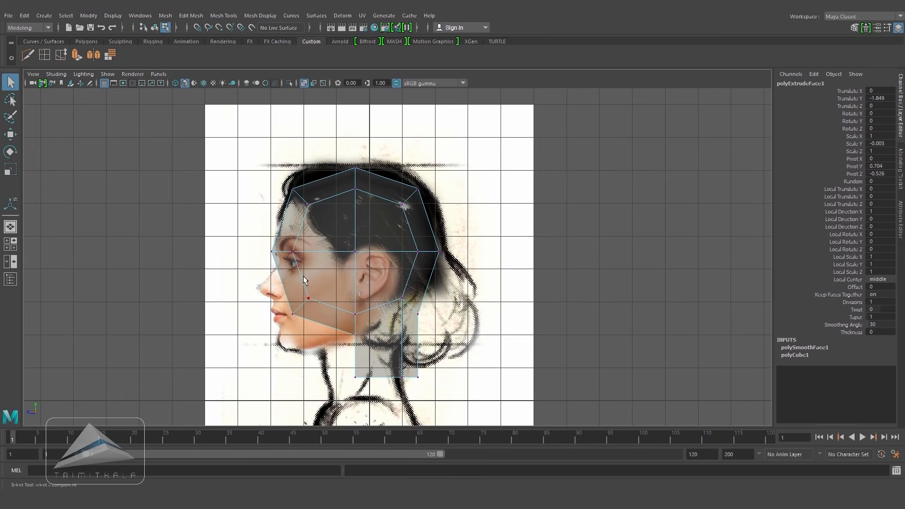
pyautogui.moveTo(333, 350); pyautogui.dragTo(333, 350)
pyautogui.click(11, 136)
pyautogui.moveTo(301, 306); pyautogui.dragTo(289, 345)
pyautogui.moveTo(320, 283); pyautogui.dragTo(263, 239)
pyautogui.moveTo(282, 252); pyautogui.dragTo(289, 267)
pyautogui.moveTo(288, 183); pyautogui.dragTo(330, 211)
pyautogui.moveTo(300, 196); pyautogui.dragTo(297, 200)
pyautogui.moveTo(389, 196); pyautogui.dragTo(340, 158)
pyautogui.moveTo(355, 178); pyautogui.dragTo(431, 215)
pyautogui.moveTo(409, 197); pyautogui.dragTo(403, 191)
pyautogui.moveTo(406, 238); pyautogui.dragTo(449, 265)
pyautogui.moveTo(429, 251); pyautogui.dragTo(420, 230)
pyautogui.moveTo(392, 288); pyautogui.dragTo(346, 345)
pyautogui.moveTo(358, 323)
pyautogui.mouseDown()
pyautogui.moveTo(339, 320)
pyautogui.moveTo(348, 322)
pyautogui.mouseUp()
pyautogui.moveTo(332, 360); pyautogui.dragTo(364, 388)
pyautogui.moveTo(357, 376); pyautogui.dragTo(346, 388)
pyautogui.moveTo(391, 365); pyautogui.dragTo(432, 391)
pyautogui.moveTo(412, 375); pyautogui.dragTo(412, 376)
pyautogui.moveTo(363, 346); pyautogui.dragTo(332, 325)
pyautogui.moveTo(345, 336); pyautogui.dragTo(320, 349)
pyautogui.moveTo(328, 374)
pyautogui.mouseDown()
pyautogui.moveTo(361, 405)
pyautogui.moveTo(333, 390)
pyautogui.mouseUp()
pyautogui.moveTo(389, 364)
pyautogui.mouseDown()
pyautogui.moveTo(430, 390)
pyautogui.moveTo(395, 378)
pyautogui.mouseUp()
pyautogui.moveTo(383, 274); pyautogui.dragTo(385, 311)
pyautogui.moveTo(397, 213); pyautogui.dragTo(448, 199)
pyautogui.click(305, 83)
# Step: In the front view with X-ray on, scale the vertex rows horizontally to fit the face outline
pyautogui.press('space')
pyautogui.keyDown('alt'); pyautogui.moveTo(434, 231); pyautogui.dragTo(509, 262); pyautogui.keyUp('alt')
pyautogui.press('space')
pyautogui.scroll(1, 509, 263)
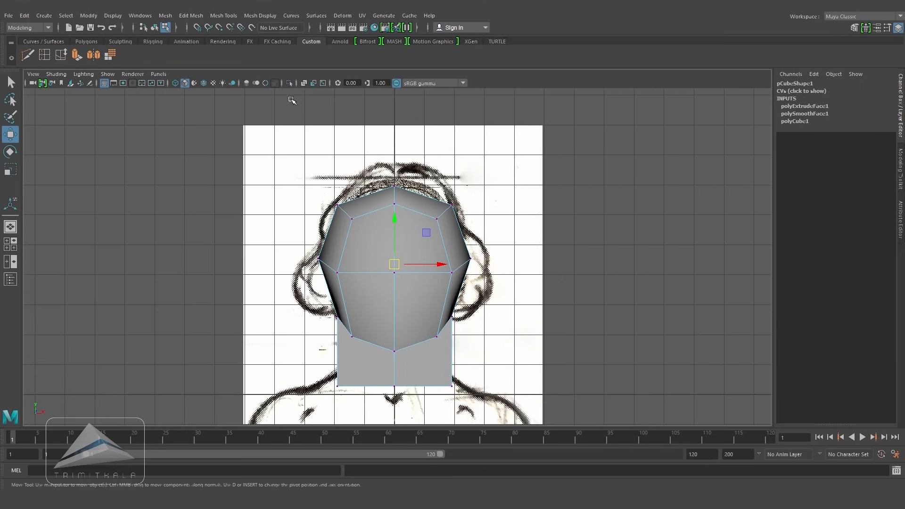
pyautogui.moveTo(419, 209); pyautogui.dragTo(415, 180, button='right')
pyautogui.click(303, 83)
pyautogui.press('r')
pyautogui.moveTo(439, 267); pyautogui.dragTo(425, 267)
pyautogui.moveTo(393, 235); pyautogui.dragTo(358, 235, button='right')
pyautogui.moveTo(323, 293); pyautogui.dragTo(481, 363)
pyautogui.moveTo(437, 328); pyautogui.dragTo(425, 328)
pyautogui.moveTo(323, 365); pyautogui.dragTo(560, 437)
pyautogui.moveTo(437, 380); pyautogui.dragTo(425, 382)
pyautogui.moveTo(322, 192); pyautogui.dragTo(364, 230)
pyautogui.keyDown('shift'); pyautogui.moveTo(461, 191); pyautogui.dragTo(431, 229); pyautogui.keyUp('shift')
pyautogui.moveTo(437, 212); pyautogui.dragTo(409, 205)
pyautogui.click(304, 84)
# Step: In the side view, refine the jaw and neck vertices against the profile in wireframe
pyautogui.press('space')
pyautogui.keyDown('alt'); pyautogui.moveTo(410, 208); pyautogui.dragTo(458, 284); pyautogui.keyUp('alt')
pyautogui.click(430, 224)
pyautogui.press('space')
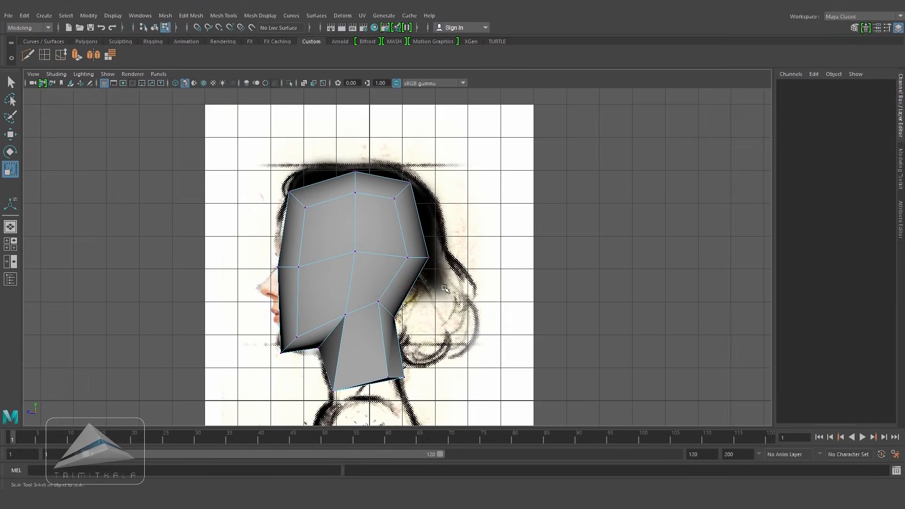
pyautogui.keyDown('alt'); pyautogui.moveTo(445, 288); pyautogui.dragTo(498, 298, button='middle'); pyautogui.keyUp('alt')
pyautogui.moveTo(447, 273); pyautogui.dragTo(483, 257, button='right')
pyautogui.moveTo(366, 238); pyautogui.dragTo(355, 230, button='right')
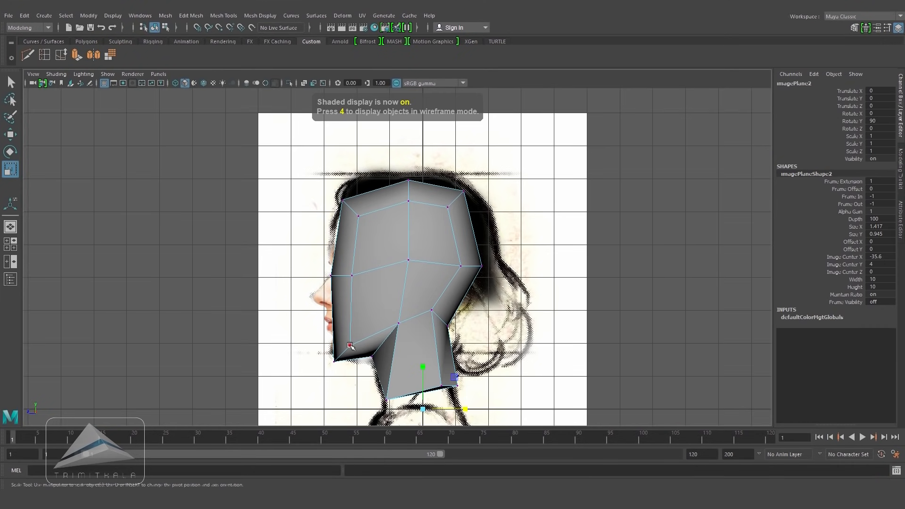
pyautogui.click(358, 349)
pyautogui.press('4')
pyautogui.press('w')
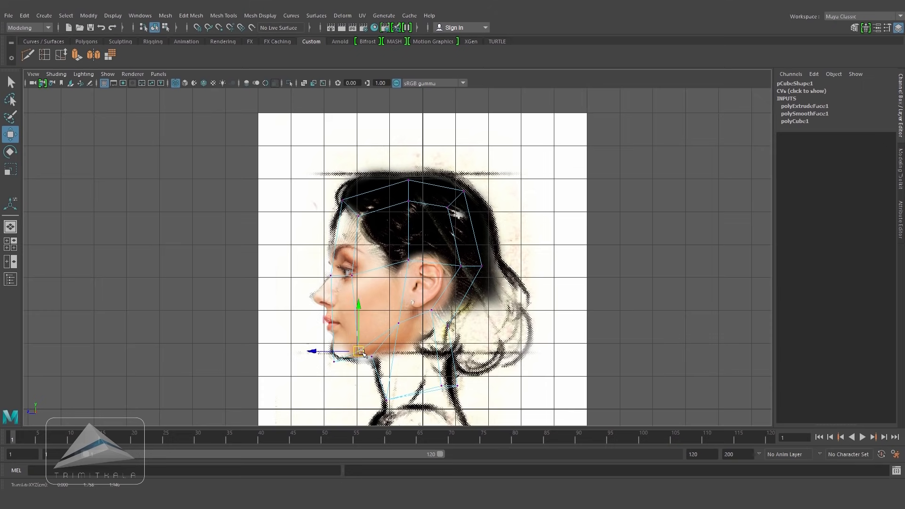
pyautogui.moveTo(361, 353); pyautogui.dragTo(411, 332)
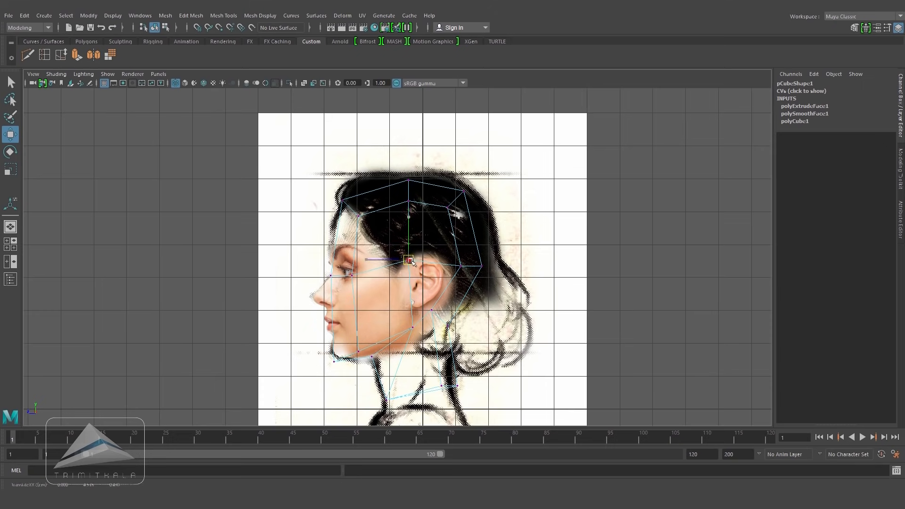
# Step: Extrude a front face of the head, then scale it down slightly and nudge it upward
pyautogui.press('5')
pyautogui.press('r')
pyautogui.rightClick(433, 271)
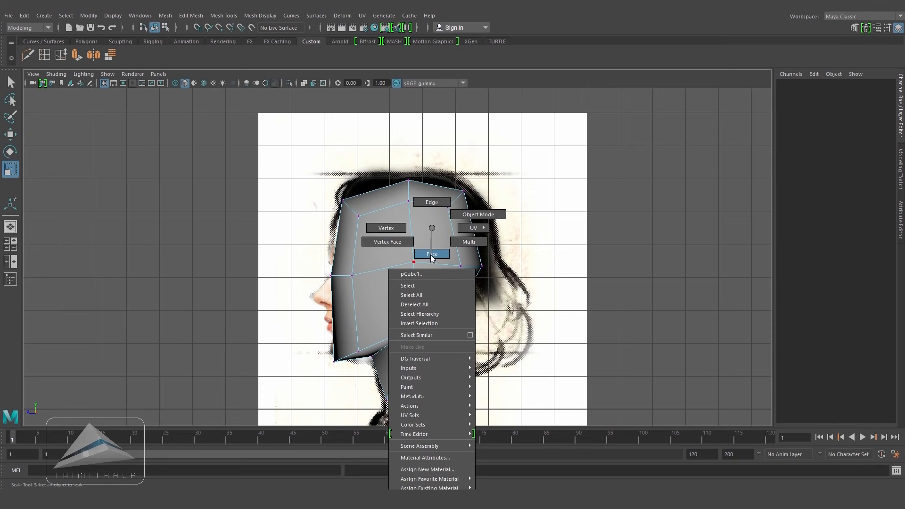
pyautogui.click(432, 254)
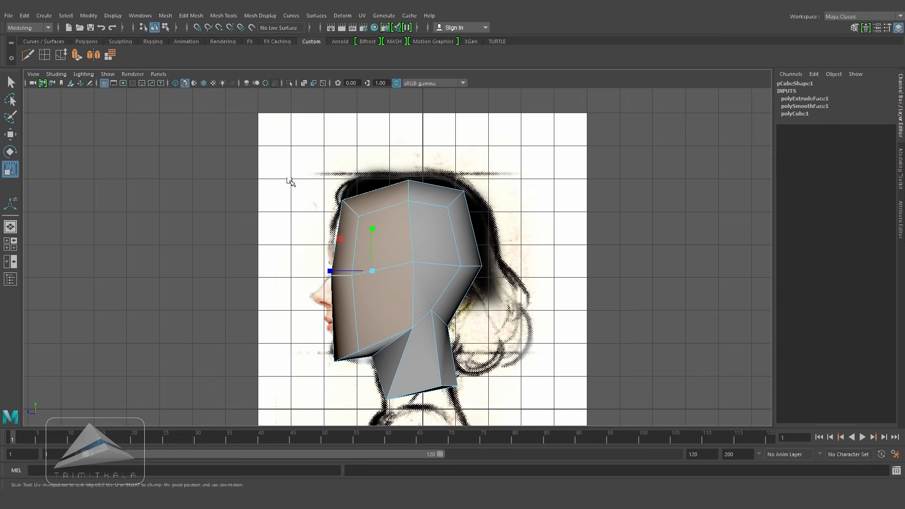
pyautogui.click(191, 16)
pyautogui.click(217, 97)
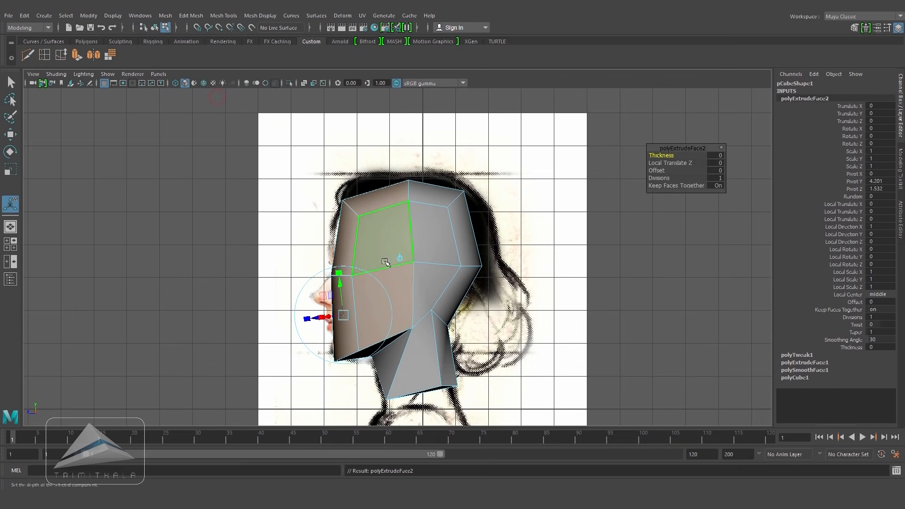
pyautogui.click(373, 283)
pyautogui.moveTo(373, 228); pyautogui.dragTo(374, 232)
pyautogui.moveTo(331, 272); pyautogui.dragTo(337, 270)
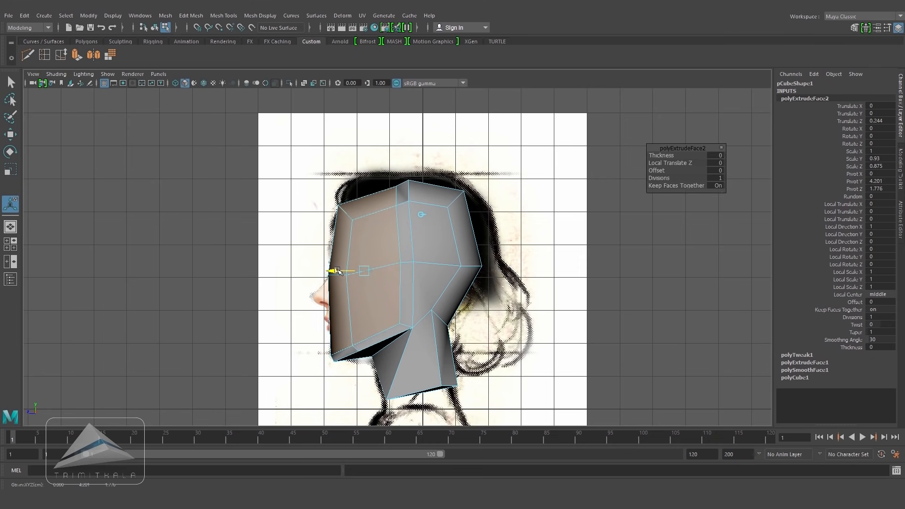
pyautogui.moveTo(364, 242); pyautogui.dragTo(364, 238)
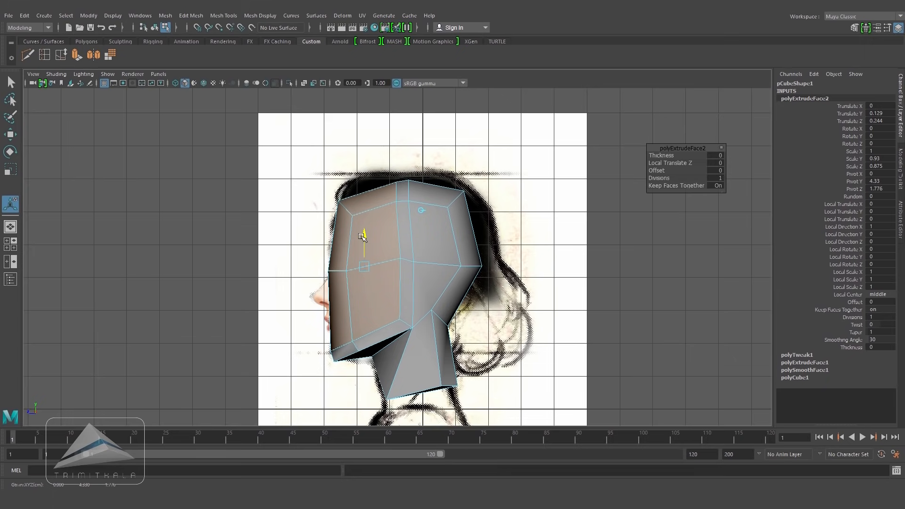
# Step: In the front view, scale the jaw-line vertices slightly wider to match the face
pyautogui.click(568, 325)
pyautogui.press('space')
pyautogui.moveTo(567, 325); pyautogui.dragTo(568, 302)
pyautogui.keyDown('alt'); pyautogui.moveTo(415, 308); pyautogui.dragTo(479, 299); pyautogui.keyUp('alt')
pyautogui.scroll(3, 480, 299)
pyautogui.moveTo(445, 230); pyautogui.dragTo(448, 202, button='right')
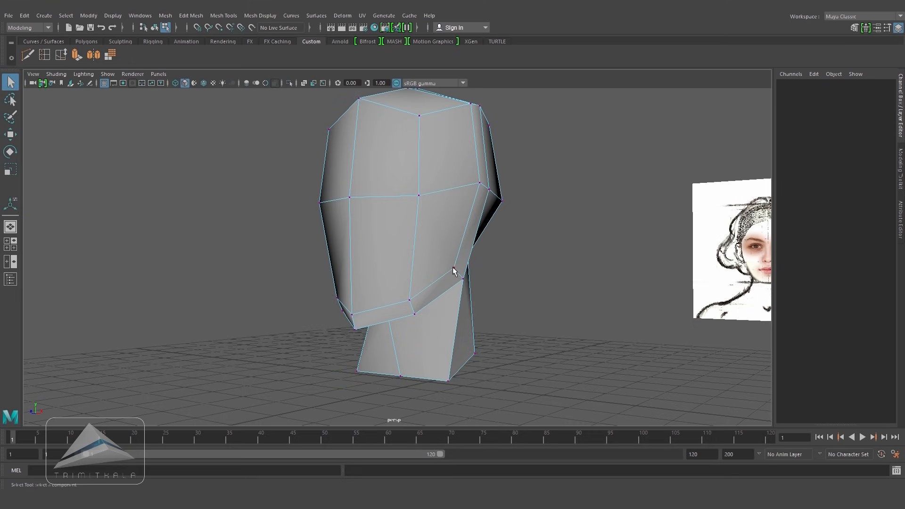
pyautogui.keyDown('alt'); pyautogui.moveTo(433, 301); pyautogui.dragTo(533, 301); pyautogui.keyUp('alt')
pyautogui.keyDown('shift'); pyautogui.click(403, 272); pyautogui.keyUp('shift')
pyautogui.press('space')
pyautogui.moveTo(429, 291); pyautogui.dragTo(428, 315)
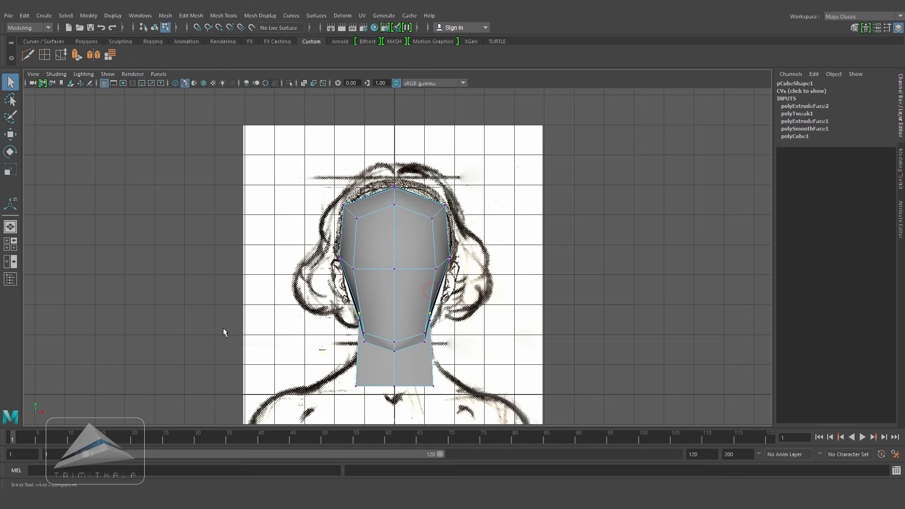
pyautogui.press('w')
pyautogui.scroll(1, 387, 156)
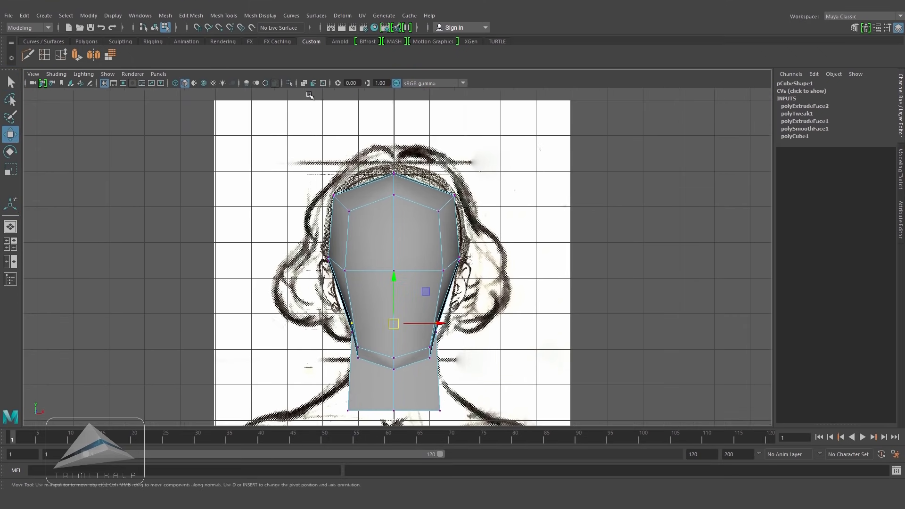
pyautogui.click(304, 83)
pyautogui.scroll(1, 290, 333)
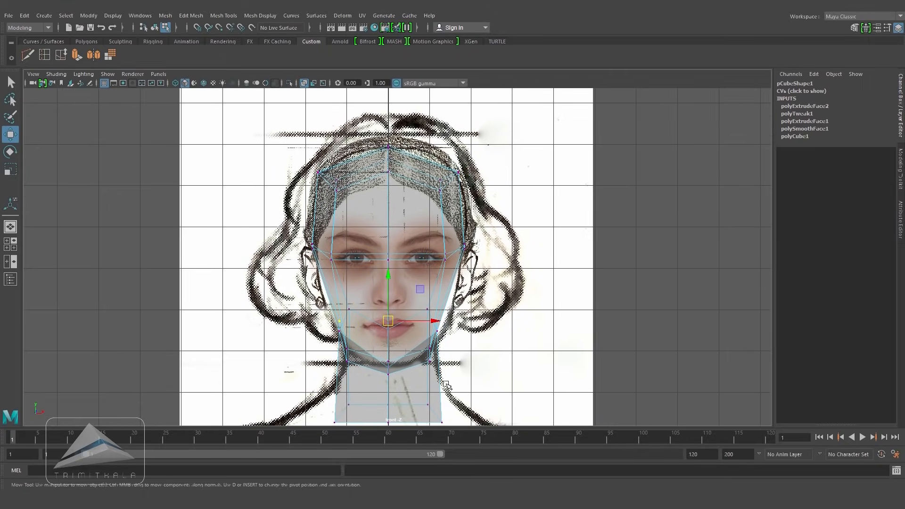
pyautogui.press('r')
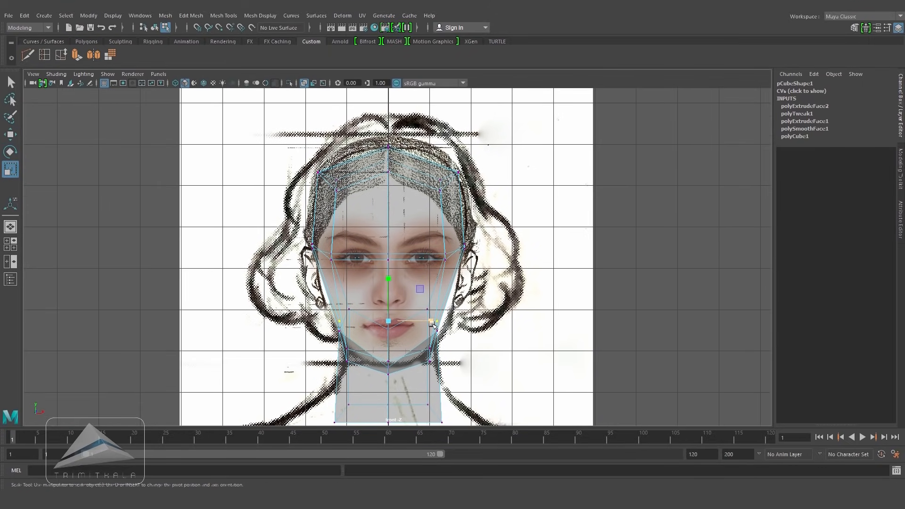
pyautogui.moveTo(437, 324); pyautogui.dragTo(441, 325)
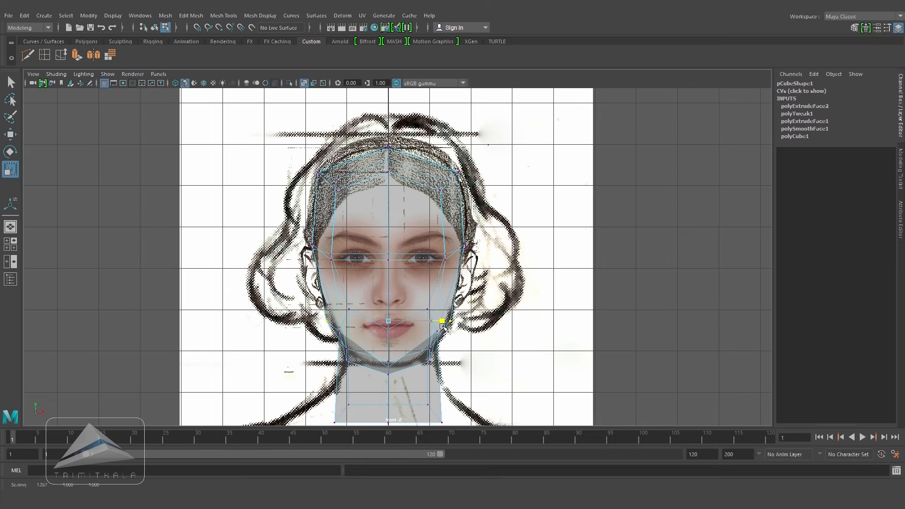
pyautogui.click(303, 85)
# Step: Use Slide Edge to slide the edges across the top of the head
pyautogui.press('space')
pyautogui.moveTo(531, 265)
pyautogui.mouseDown()
pyautogui.moveTo(510, 228)
pyautogui.moveTo(250, 234)
pyautogui.moveTo(343, 204)
pyautogui.moveTo(458, 212)
pyautogui.moveTo(328, 245)
pyautogui.moveTo(352, 242)
pyautogui.mouseUp()
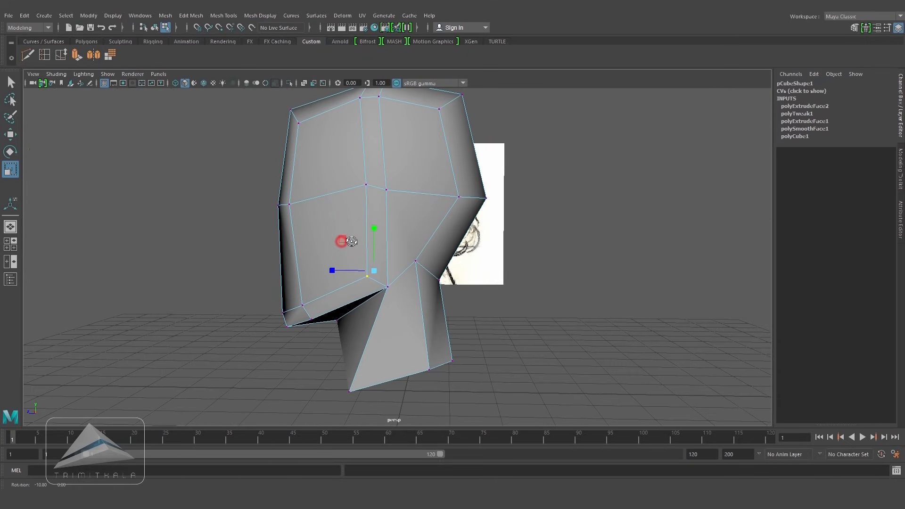
pyautogui.keyDown('alt'); pyautogui.moveTo(426, 151); pyautogui.dragTo(461, 205); pyautogui.keyUp('alt')
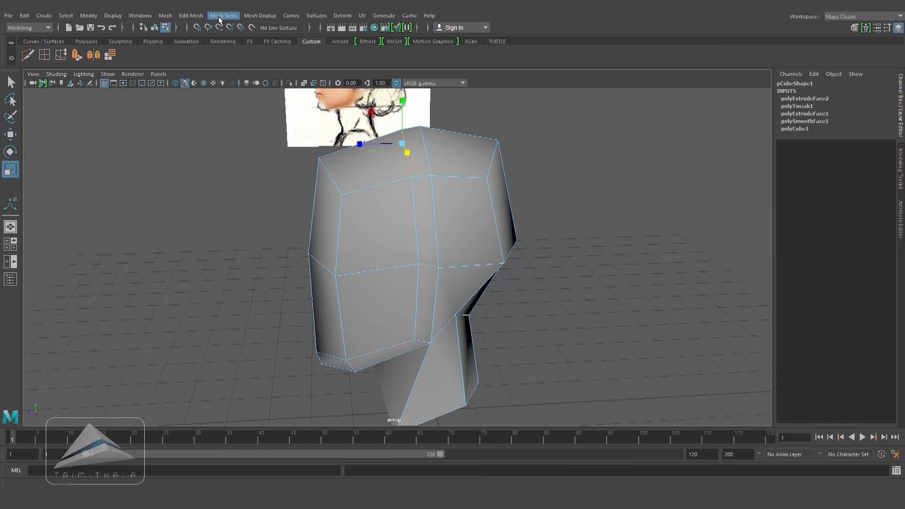
pyautogui.click(224, 16)
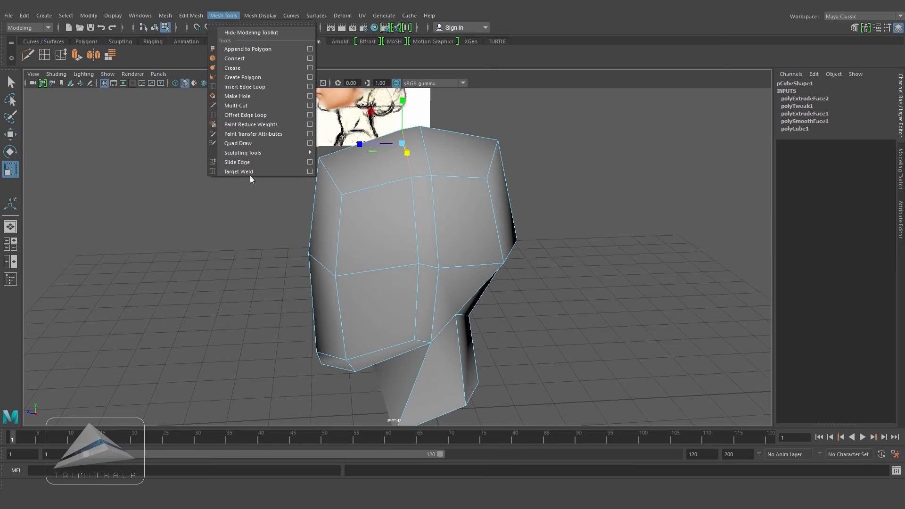
pyautogui.click(261, 164)
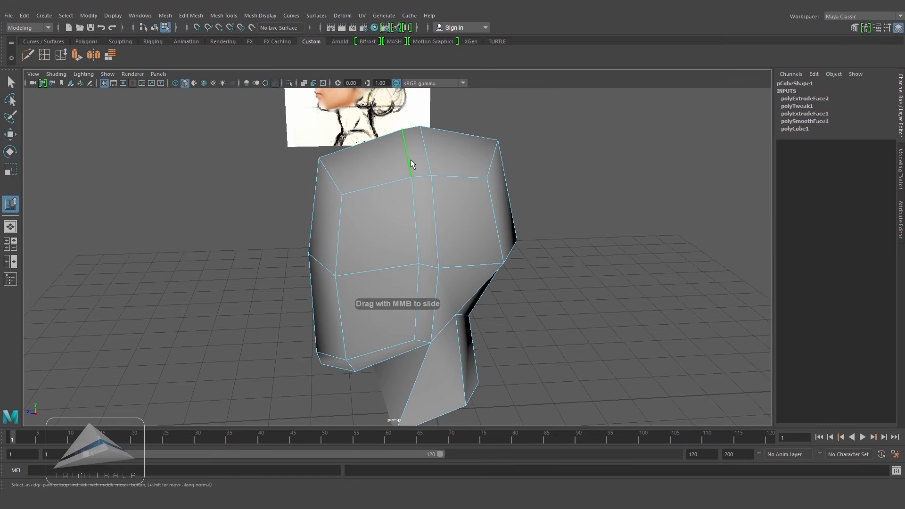
pyautogui.keyDown('alt'); pyautogui.moveTo(380, 170); pyautogui.dragTo(443, 176); pyautogui.keyUp('alt')
pyautogui.keyDown('alt'); pyautogui.moveTo(428, 180); pyautogui.dragTo(461, 188); pyautogui.keyUp('alt')
# Step: In the side view with X-ray on, nudge individual forehead and face vertices to refine the profile
pyautogui.press('space')
pyautogui.press('space')
pyautogui.scroll(1, 452, 212)
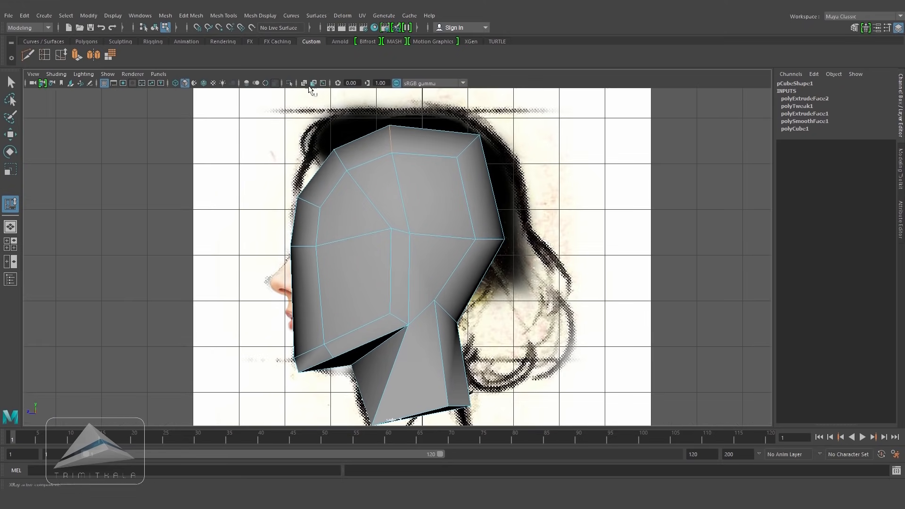
pyautogui.click(305, 84)
pyautogui.click(341, 159)
pyautogui.click(10, 135)
pyautogui.moveTo(340, 161); pyautogui.dragTo(334, 152)
pyautogui.click(393, 139)
pyautogui.moveTo(394, 141); pyautogui.dragTo(392, 139)
pyautogui.click(304, 208)
pyautogui.moveTo(304, 212); pyautogui.dragTo(305, 213)
pyautogui.click(305, 246)
pyautogui.moveTo(305, 246); pyautogui.dragTo(311, 246)
pyautogui.click(201, 208)
pyautogui.click(304, 83)
# Step: In the front view, select the faces on one half of the head and delete them
pyautogui.press('space')
pyautogui.press('space')
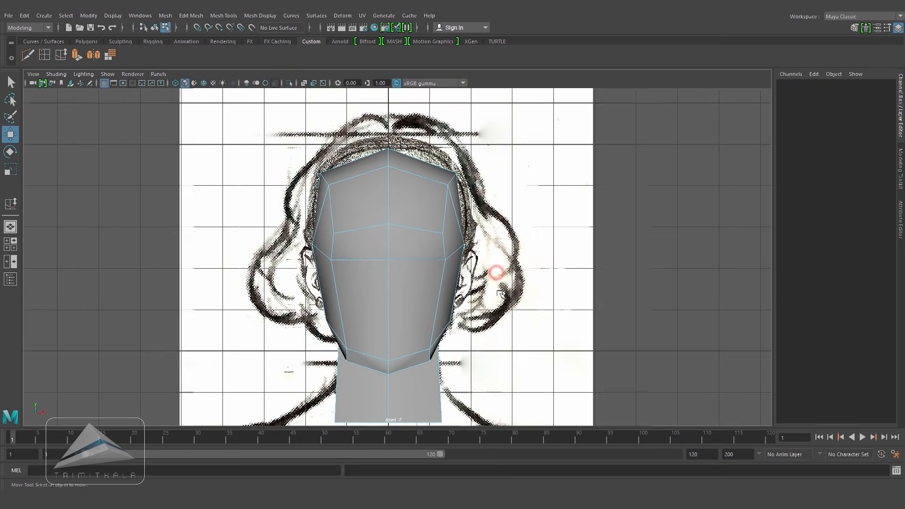
pyautogui.keyDown('alt'); pyautogui.moveTo(496, 271); pyautogui.dragTo(417, 246, button='right'); pyautogui.keyUp('alt')
pyautogui.moveTo(413, 196); pyautogui.dragTo(412, 219, button='right')
pyautogui.moveTo(298, 165); pyautogui.dragTo(379, 406)
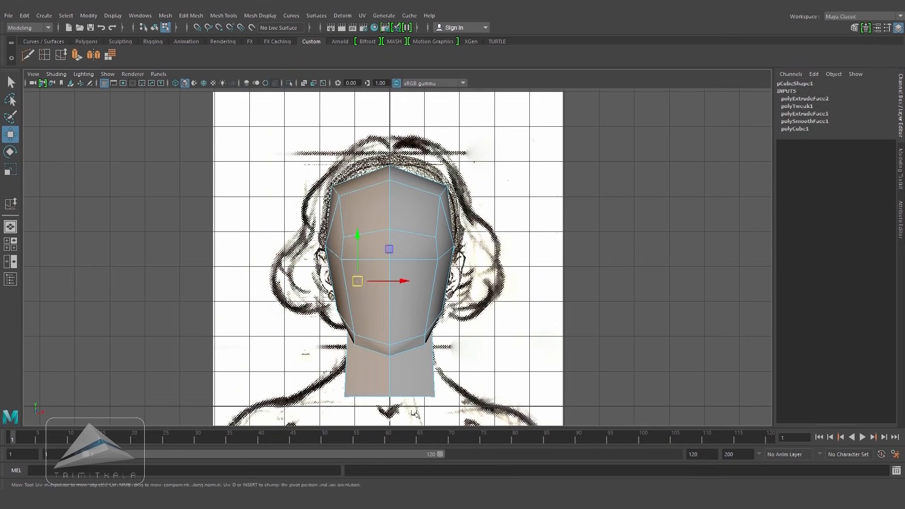
pyautogui.press('Delete')
# Step: Use Multi-Cut to split the triangular cheek face with a new edge through its middle
pyautogui.press('space')
pyautogui.moveTo(454, 256); pyautogui.dragTo(427, 246)
pyautogui.rightClick(475, 177)
pyautogui.moveTo(475, 177); pyautogui.dragTo(500, 162, button='right')
pyautogui.keyDown('alt'); pyautogui.moveTo(484, 212); pyautogui.dragTo(515, 238); pyautogui.keyUp('alt')
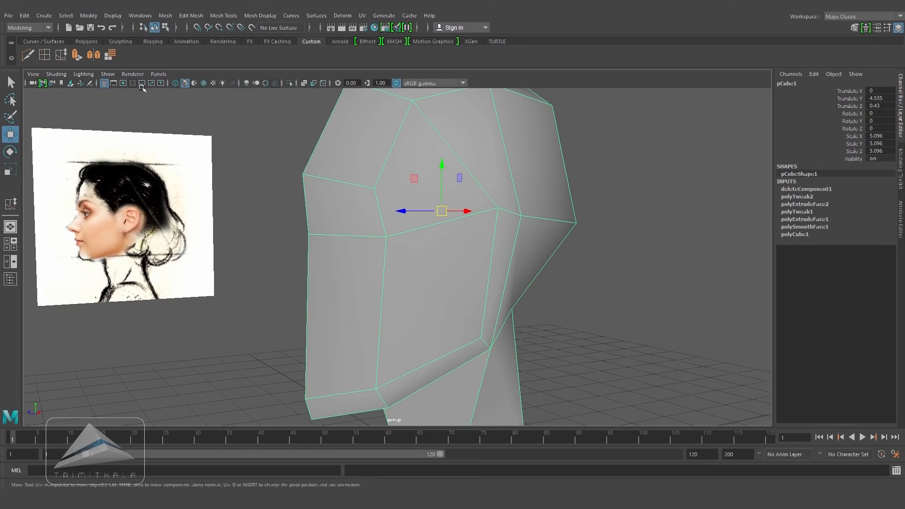
pyautogui.click(225, 16)
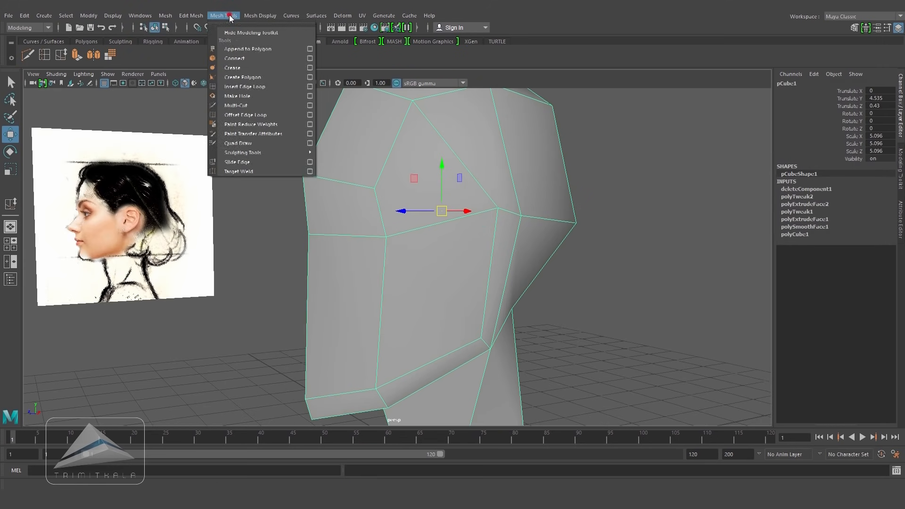
pyautogui.click(253, 106)
pyautogui.keyDown('alt'); pyautogui.moveTo(387, 203); pyautogui.dragTo(346, 211); pyautogui.keyUp('alt')
pyautogui.click(320, 201)
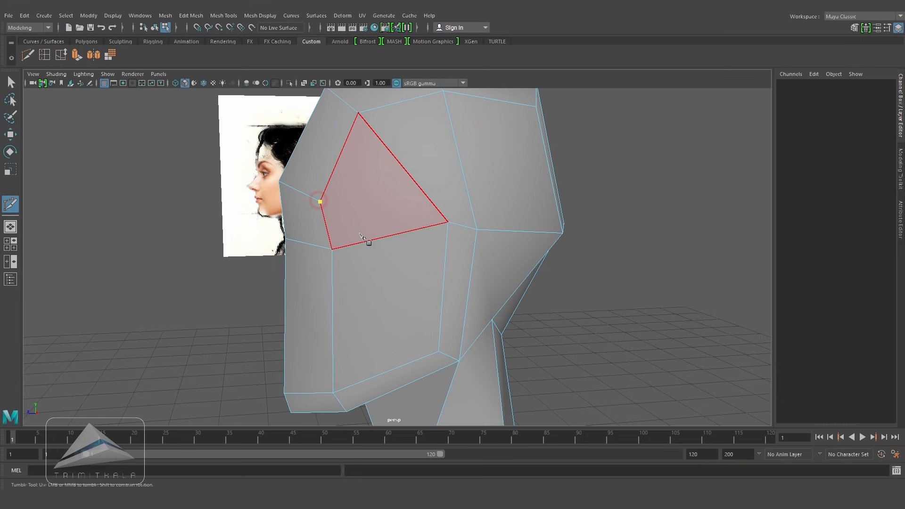
pyautogui.keyDown('alt'); pyautogui.moveTo(384, 249); pyautogui.dragTo(405, 239); pyautogui.keyUp('alt')
pyautogui.click(361, 265)
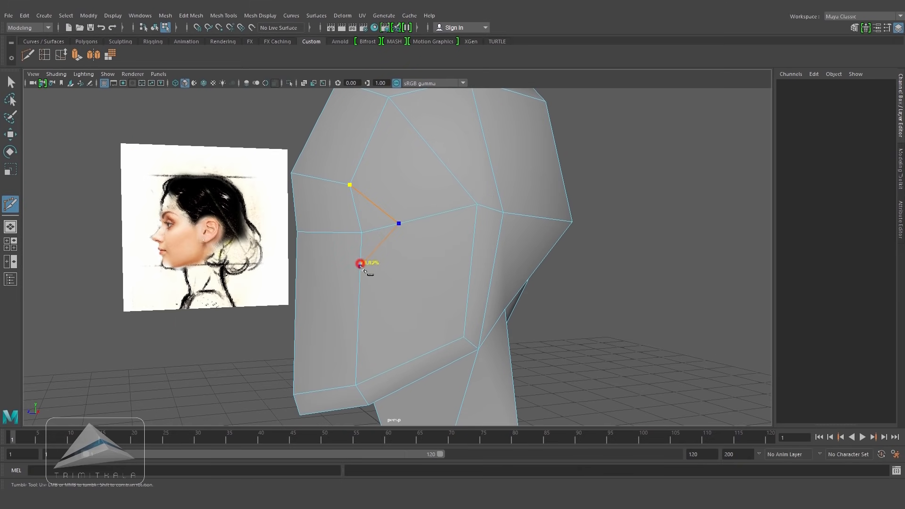
pyautogui.rightClick(296, 275)
# Step: Select the half-head object and mirror it across the world X axis using the Mirror options
pyautogui.click(12, 134)
pyautogui.moveTo(516, 154); pyautogui.dragTo(561, 138, button='right')
pyautogui.click(469, 189)
pyautogui.keyDown('alt'); pyautogui.moveTo(478, 210); pyautogui.dragTo(455, 210); pyautogui.keyUp('alt')
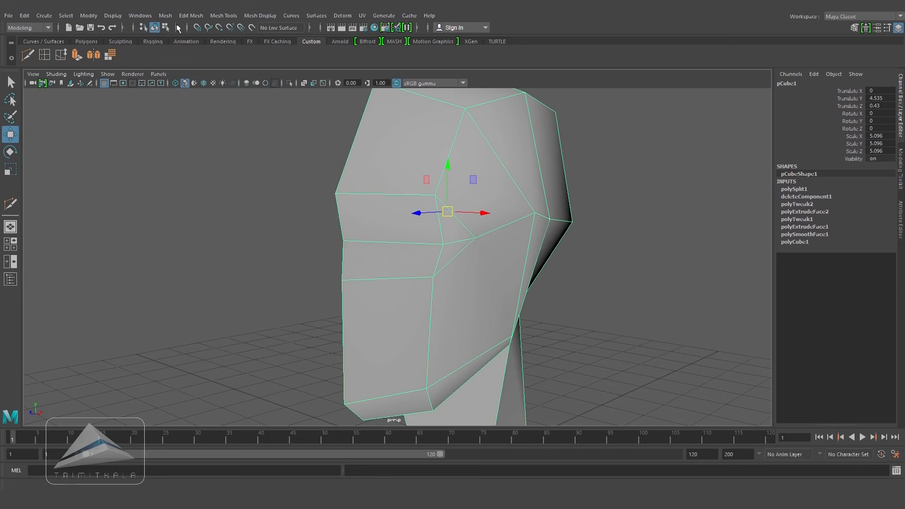
pyautogui.click(167, 17)
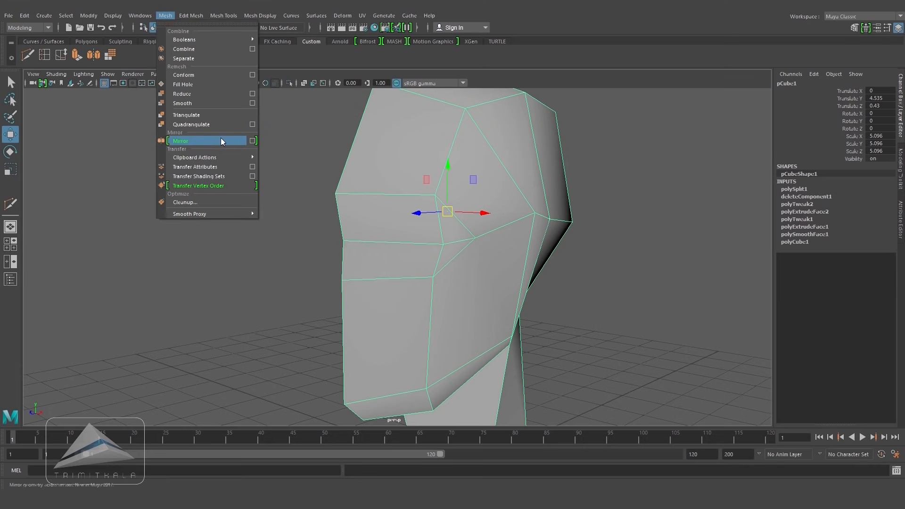
pyautogui.click(253, 141)
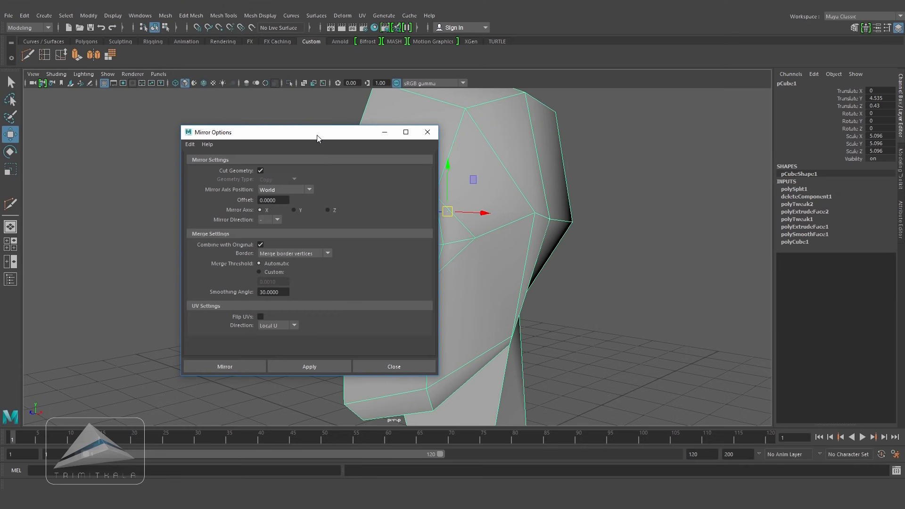
pyautogui.moveTo(317, 138); pyautogui.dragTo(340, 244)
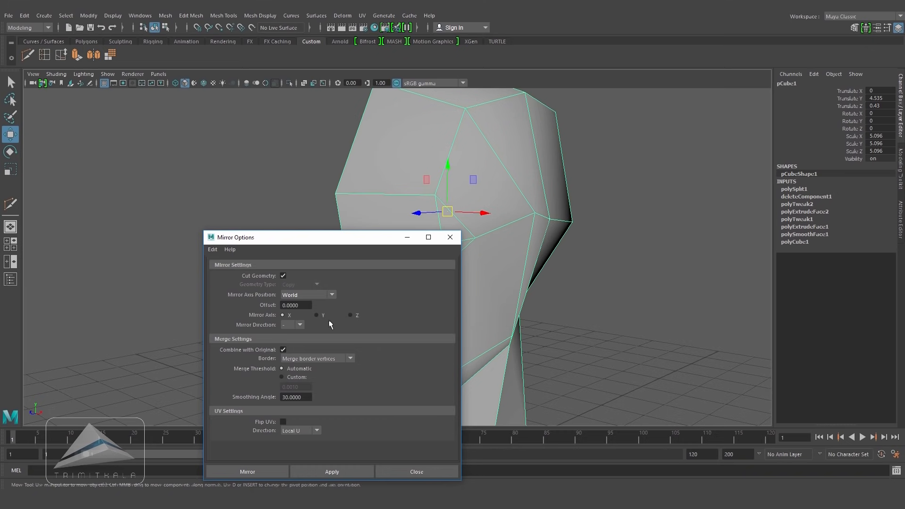
pyautogui.moveTo(351, 238); pyautogui.dragTo(640, 127)
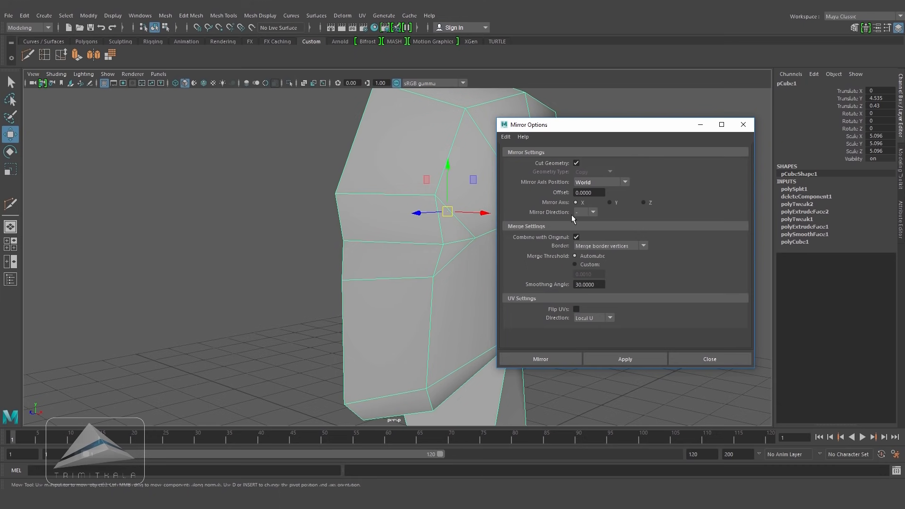
pyautogui.click(594, 212)
pyautogui.click(566, 361)
# Step: Select the two lower-front faces of the face, extrude them and scale the extrusion down to about 0.48
pyautogui.keyDown('alt'); pyautogui.moveTo(568, 364); pyautogui.dragTo(415, 259); pyautogui.keyUp('alt')
pyautogui.moveTo(415, 227); pyautogui.dragTo(410, 178, button='right')
pyautogui.click(405, 260)
pyautogui.keyDown('shift'); pyautogui.click(333, 254); pyautogui.keyUp('shift')
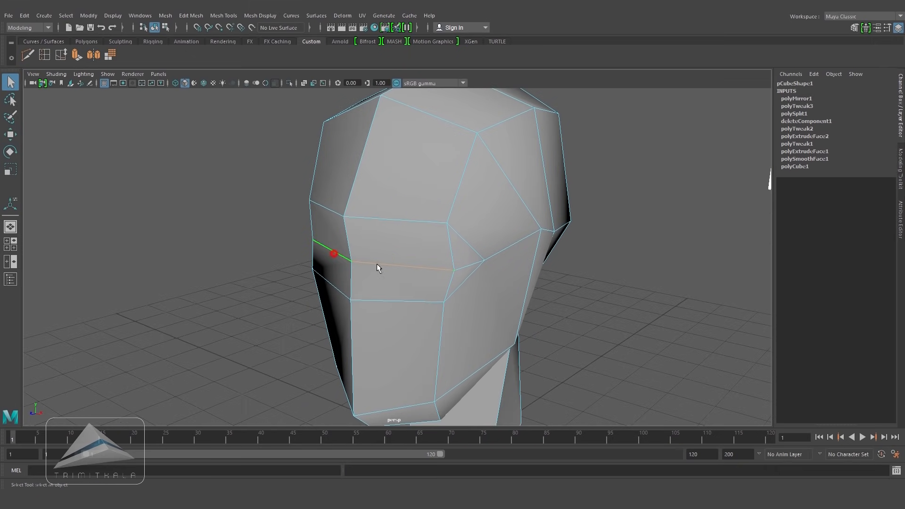
pyautogui.keyDown('alt'); pyautogui.moveTo(386, 265); pyautogui.dragTo(2, 224); pyautogui.keyUp('alt')
pyautogui.moveTo(451, 228); pyautogui.dragTo(443, 228)
pyautogui.click(624, 356)
pyautogui.keyDown('alt'); pyautogui.moveTo(586, 310); pyautogui.dragTo(538, 303); pyautogui.keyUp('alt')
pyautogui.keyDown('alt'); pyautogui.moveTo(538, 303); pyautogui.dragTo(481, 305, button='right'); pyautogui.keyUp('alt')
pyautogui.keyDown('alt'); pyautogui.moveTo(481, 306); pyautogui.dragTo(477, 281); pyautogui.keyUp('alt')
pyautogui.moveTo(471, 242); pyautogui.dragTo(471, 255, button='right')
pyautogui.click(467, 279)
pyautogui.keyDown('shift'); pyautogui.click(415, 291); pyautogui.keyUp('shift')
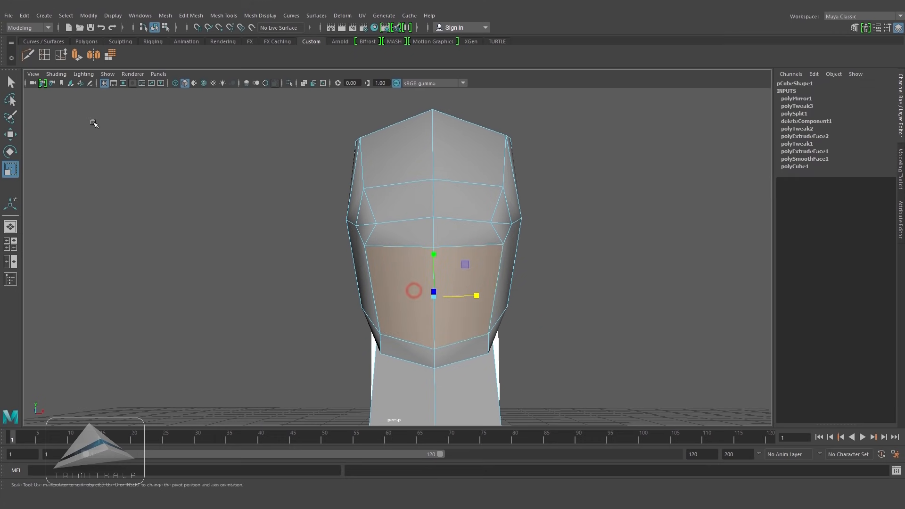
pyautogui.click(191, 15)
pyautogui.click(214, 99)
pyautogui.keyDown('alt'); pyautogui.moveTo(373, 216); pyautogui.dragTo(500, 245, button='right'); pyautogui.keyUp('alt')
pyautogui.keyDown('alt'); pyautogui.moveTo(504, 246); pyautogui.dragTo(472, 244, button='middle'); pyautogui.keyUp('alt')
pyautogui.click(509, 244)
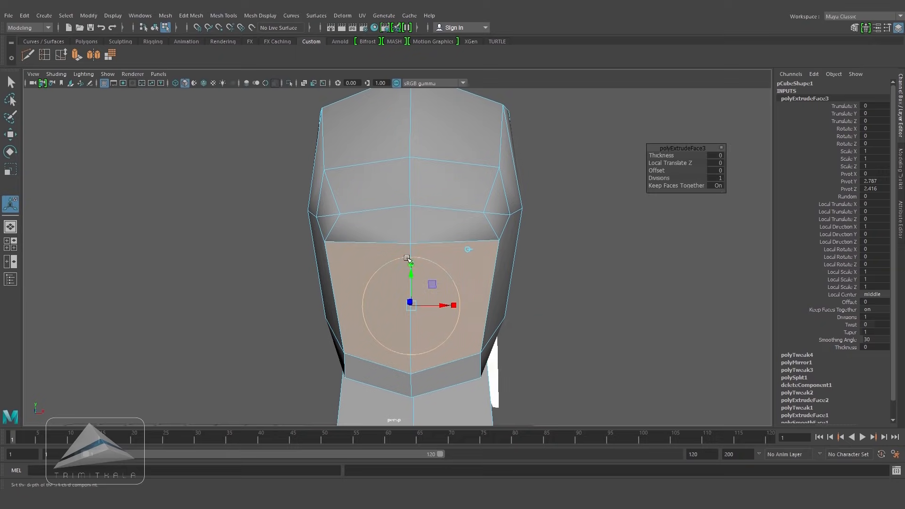
pyautogui.keyDown('alt'); pyautogui.moveTo(435, 271); pyautogui.dragTo(379, 318); pyautogui.keyUp('alt')
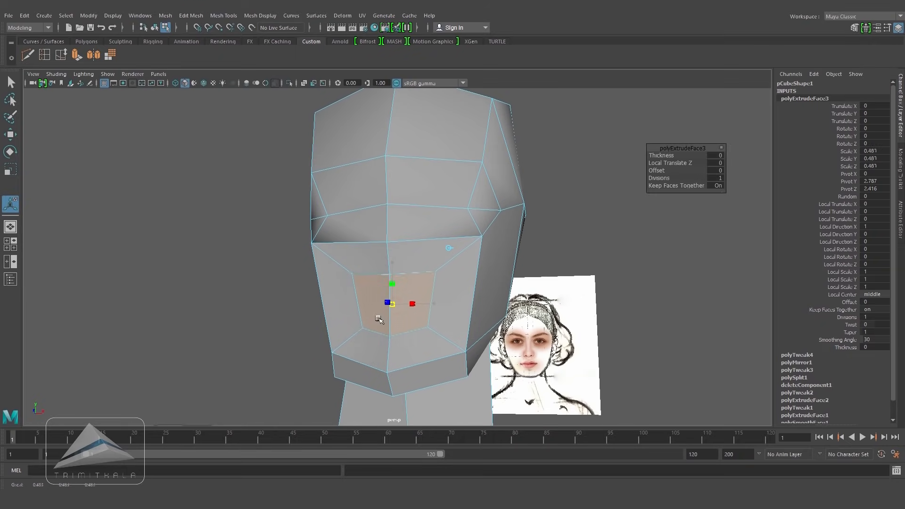
# Step: Scale the extruded faces to 0.35 and flatten them vertically into a thin mouth slit
pyautogui.press('space')
pyautogui.moveTo(436, 332); pyautogui.dragTo(436, 361)
pyautogui.keyDown('alt'); pyautogui.moveTo(363, 207); pyautogui.dragTo(453, 177, button='right'); pyautogui.keyUp('alt')
pyautogui.keyDown('alt'); pyautogui.moveTo(453, 177); pyautogui.dragTo(467, 146, button='middle'); pyautogui.keyUp('alt')
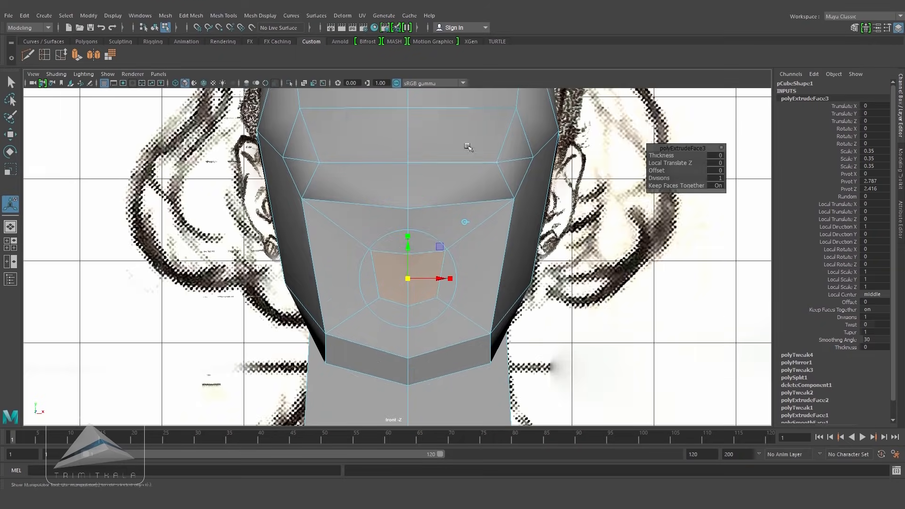
pyautogui.click(305, 83)
pyautogui.keyDown('alt'); pyautogui.moveTo(444, 236); pyautogui.dragTo(495, 242, button='right'); pyautogui.keyUp('alt')
pyautogui.keyDown('alt'); pyautogui.moveTo(496, 242); pyautogui.dragTo(490, 211, button='middle'); pyautogui.keyUp('alt')
pyautogui.keyDown('alt'); pyautogui.moveTo(490, 210); pyautogui.dragTo(538, 208, button='right'); pyautogui.keyUp('alt')
pyautogui.moveTo(405, 208); pyautogui.dragTo(403, 249)
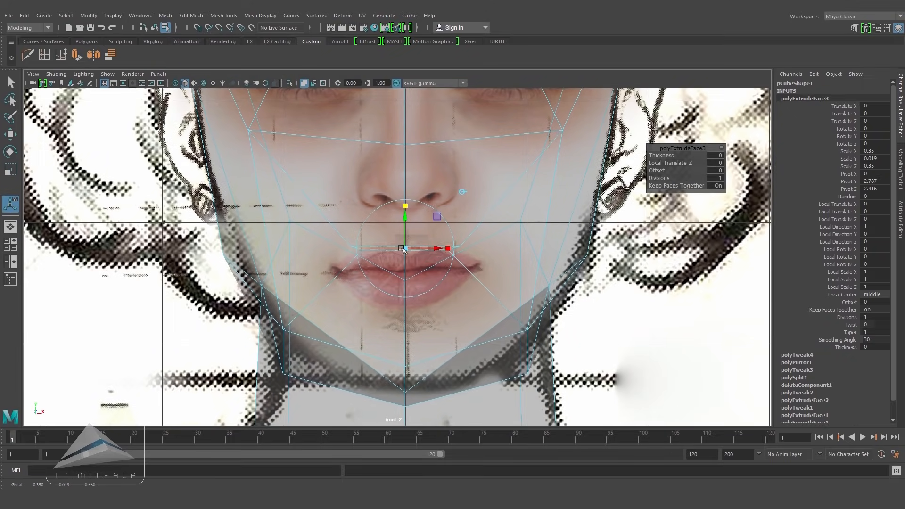
pyautogui.moveTo(405, 217); pyautogui.dragTo(405, 238)
# Step: In the side view, move the mouth faces to sit along the lips of the reference
pyautogui.press('space')
pyautogui.moveTo(423, 283); pyautogui.dragTo(457, 278)
pyautogui.keyDown('alt'); pyautogui.moveTo(457, 277); pyautogui.dragTo(470, 317, button='middle'); pyautogui.keyUp('alt')
pyautogui.moveTo(347, 244); pyautogui.dragTo(291, 245)
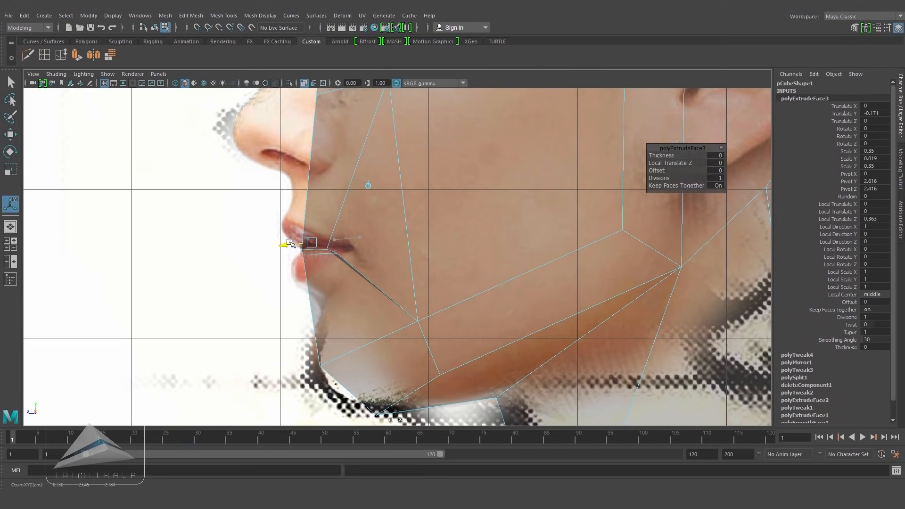
pyautogui.keyDown('alt'); pyautogui.moveTo(418, 264); pyautogui.dragTo(457, 272, button='right'); pyautogui.keyUp('alt')
pyautogui.moveTo(315, 228); pyautogui.dragTo(270, 229, button='right')
pyautogui.moveTo(300, 237); pyautogui.dragTo(331, 262)
# Step: Adjust the mouth slit's vertices and narrow its width with the Move and Scale tools
pyautogui.click(10, 169)
pyautogui.moveTo(272, 250); pyautogui.dragTo(291, 254)
pyautogui.press('w')
pyautogui.press('space')
pyautogui.moveTo(405, 263); pyautogui.dragTo(411, 302)
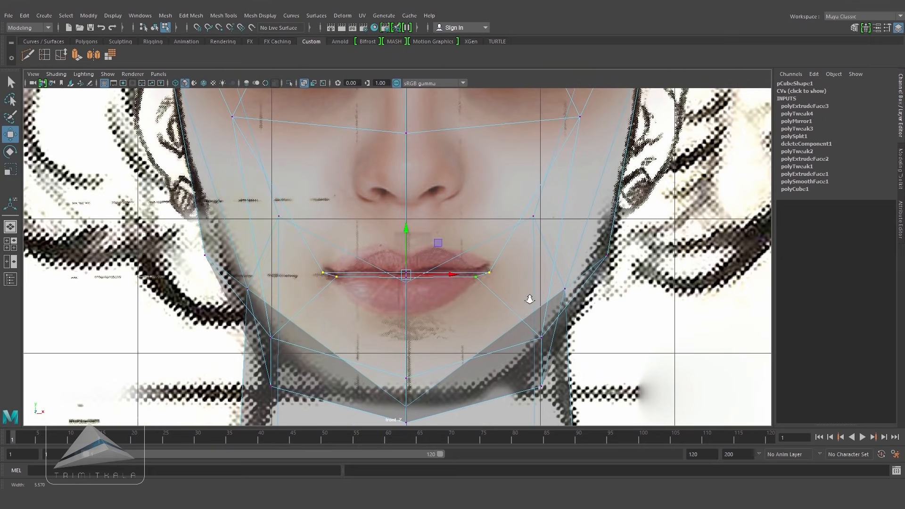
pyautogui.click(11, 171)
pyautogui.moveTo(526, 274); pyautogui.dragTo(484, 276)
# Step: In the front view, select and delete the faces on one half of the head
pyautogui.press('5')
pyautogui.click(304, 83)
pyautogui.press('space')
pyautogui.moveTo(561, 211); pyautogui.dragTo(558, 182)
pyautogui.moveTo(472, 195); pyautogui.dragTo(477, 223, button='right')
pyautogui.press('space')
pyautogui.moveTo(478, 223); pyautogui.dragTo(481, 259)
pyautogui.keyDown('alt'); pyautogui.moveTo(521, 236); pyautogui.dragTo(387, 172, button='right'); pyautogui.keyUp('alt')
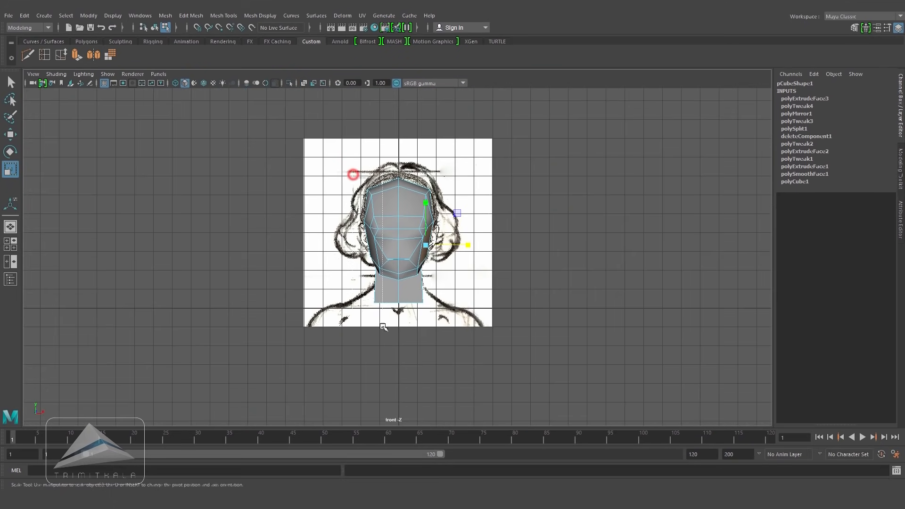
pyautogui.moveTo(394, 340); pyautogui.dragTo(394, 339)
pyautogui.press('Delete')
# Step: Reposition vertices around the mouth and chin to fit the front reference
pyautogui.press('space')
pyautogui.moveTo(452, 257)
pyautogui.mouseDown()
pyautogui.moveTo(446, 213)
pyautogui.moveTo(436, 257)
pyautogui.mouseUp()
pyautogui.moveTo(410, 229); pyautogui.dragTo(457, 215, button='right')
pyautogui.keyDown('alt'); pyautogui.moveTo(398, 307); pyautogui.dragTo(538, 322, button='right'); pyautogui.keyUp('alt')
pyautogui.moveTo(537, 323)
pyautogui.keyDown('alt'); pyautogui.mouseDown(button='middle')
pyautogui.moveTo(533, 336)
pyautogui.moveTo(528, 313)
pyautogui.mouseUp(button='middle'); pyautogui.keyUp('alt')
pyautogui.keyDown('alt'); pyautogui.moveTo(488, 314); pyautogui.dragTo(426, 312, button='right'); pyautogui.keyUp('alt')
pyautogui.keyDown('alt'); pyautogui.moveTo(427, 312); pyautogui.dragTo(388, 311); pyautogui.keyUp('alt')
pyautogui.keyDown('alt'); pyautogui.moveTo(388, 311); pyautogui.dragTo(416, 297, button='right'); pyautogui.keyUp('alt')
pyautogui.keyDown('alt'); pyautogui.moveTo(416, 297); pyautogui.dragTo(389, 295); pyautogui.keyUp('alt')
pyautogui.keyDown('alt'); pyautogui.moveTo(389, 294); pyautogui.dragTo(415, 297, button='right'); pyautogui.keyUp('alt')
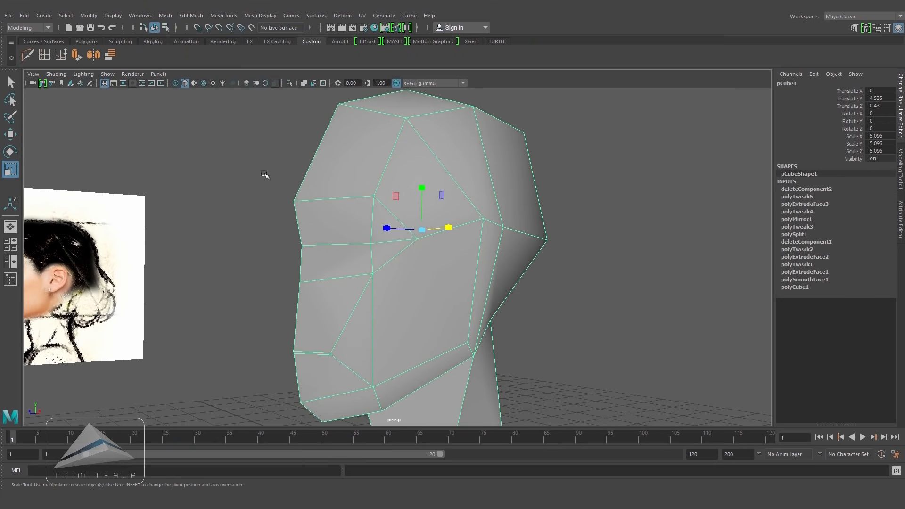
# Step: Enable Insert with edge flow in the Insert Edge Loop tool settings and insert an edge loop across the temple
pyautogui.click(225, 16)
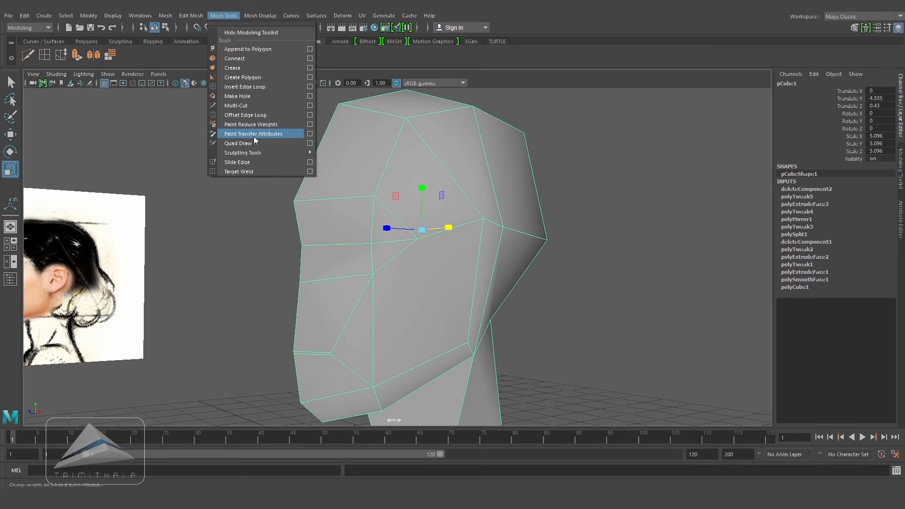
pyautogui.click(311, 86)
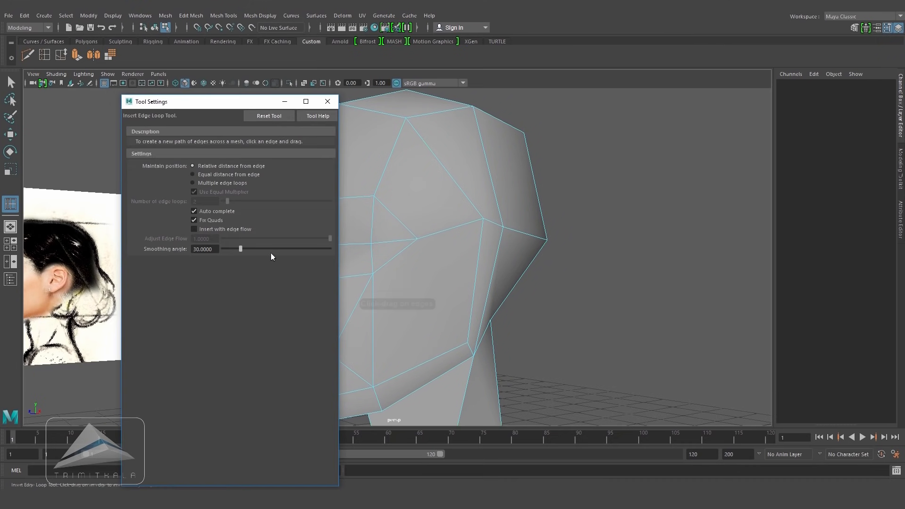
pyautogui.click(194, 229)
pyautogui.click(327, 102)
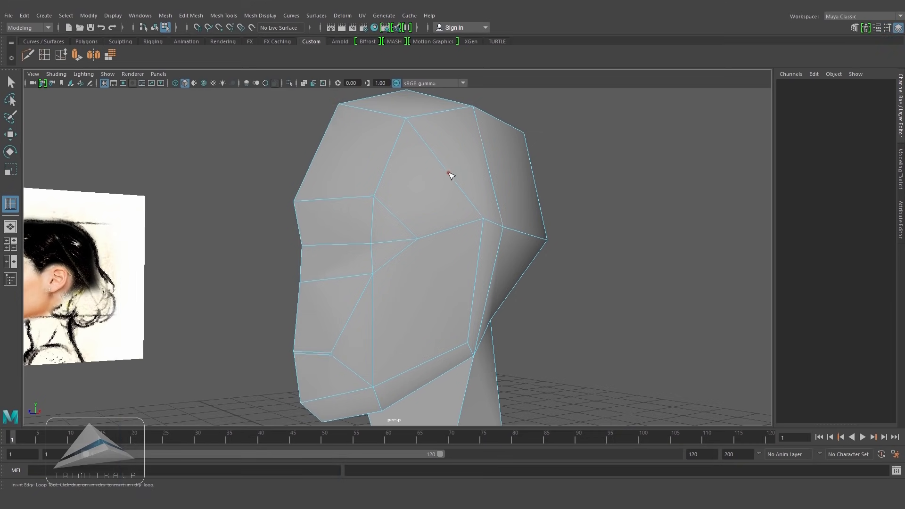
pyautogui.click(449, 173)
# Step: Insert two more edge loops, one through the lower cheek and jaw and one across the side of the forehead
pyautogui.keyDown('alt'); pyautogui.moveTo(514, 244); pyautogui.dragTo(528, 270); pyautogui.keyUp('alt')
pyautogui.press('space')
pyautogui.keyDown('alt'); pyautogui.moveTo(506, 237); pyautogui.dragTo(506, 266, button='middle'); pyautogui.keyUp('alt')
pyautogui.keyDown('alt'); pyautogui.moveTo(509, 250); pyautogui.dragTo(587, 241, button='right'); pyautogui.keyUp('alt')
pyautogui.keyDown('alt'); pyautogui.moveTo(587, 241); pyautogui.dragTo(577, 264, button='middle'); pyautogui.keyUp('alt')
pyautogui.press('w')
pyautogui.moveTo(525, 243); pyautogui.dragTo(518, 224)
pyautogui.press('space')
pyautogui.keyDown('alt'); pyautogui.moveTo(505, 238); pyautogui.dragTo(544, 239); pyautogui.keyUp('alt')
pyautogui.press('F8')
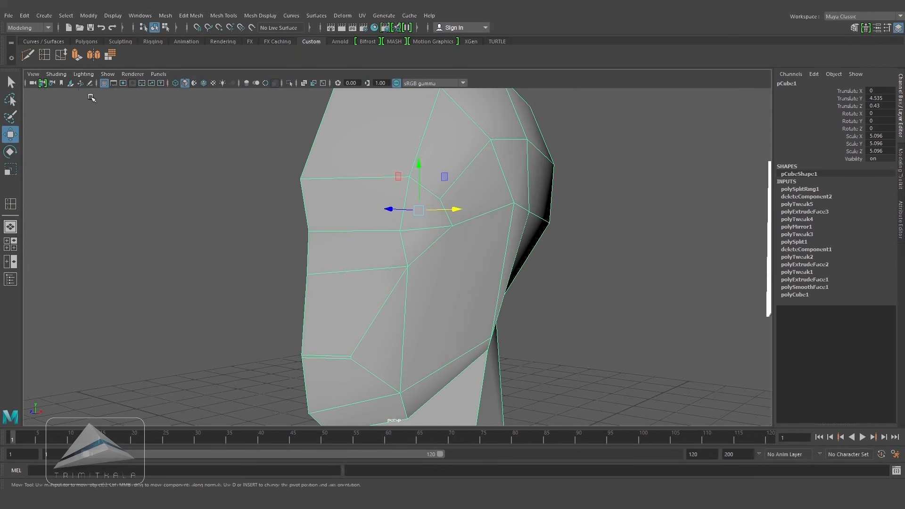
pyautogui.click(45, 56)
pyautogui.moveTo(406, 345); pyautogui.dragTo(403, 339)
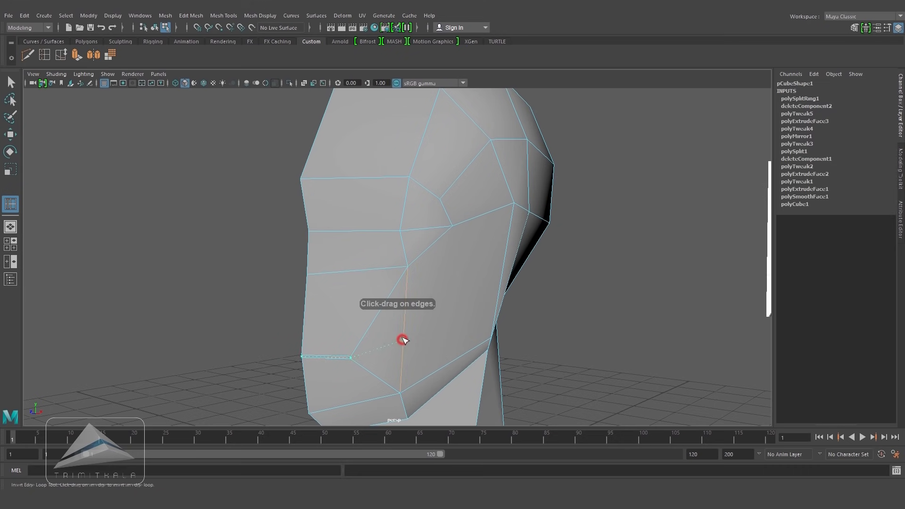
pyautogui.click(409, 325)
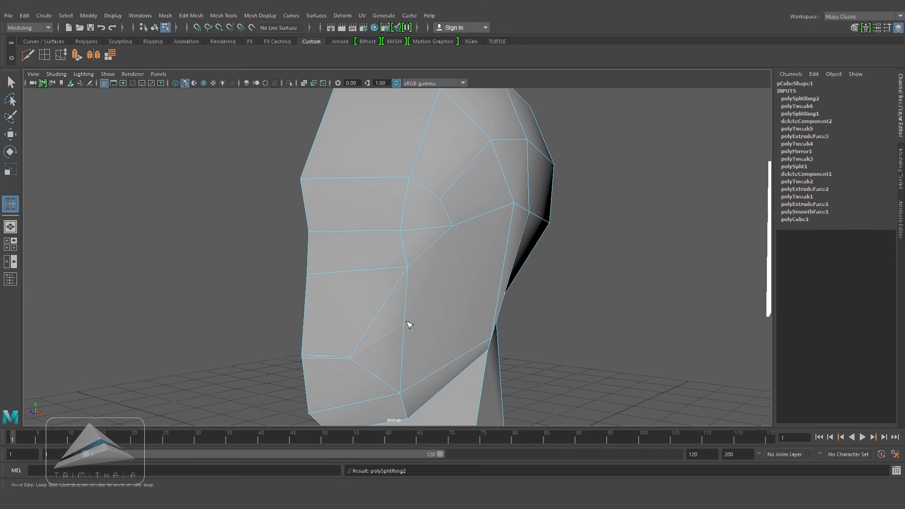
pyautogui.keyDown('alt'); pyautogui.moveTo(423, 329); pyautogui.dragTo(445, 305); pyautogui.keyUp('alt')
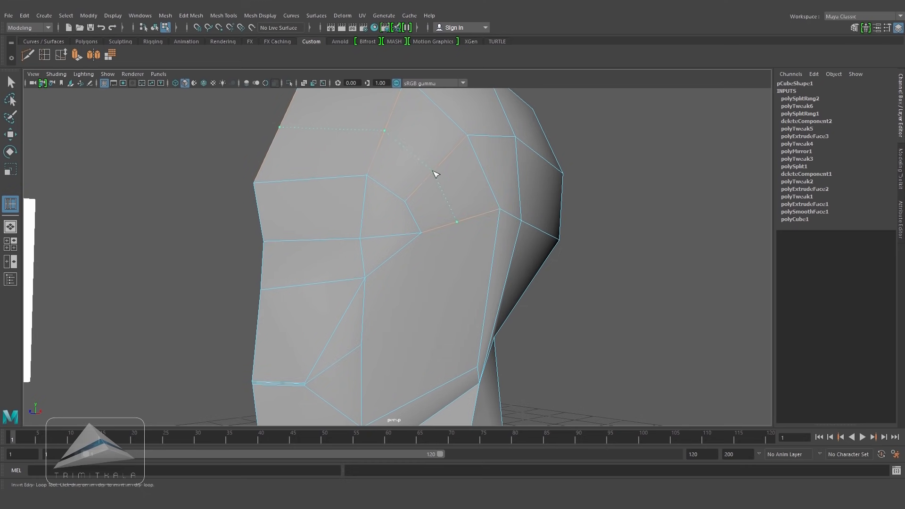
pyautogui.moveTo(436, 175); pyautogui.dragTo(434, 169)
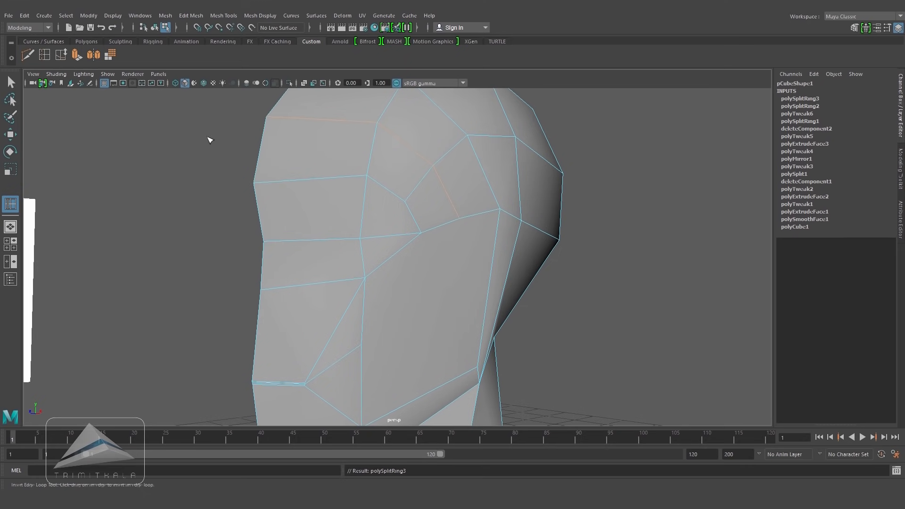
# Step: Use Multi-Cut to split the cheek face with a new edge
pyautogui.click(225, 16)
pyautogui.click(256, 107)
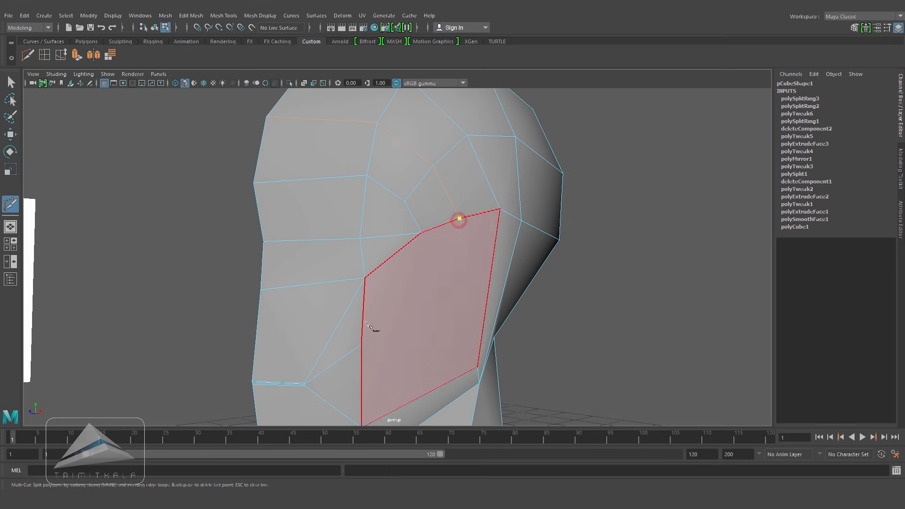
pyautogui.click(361, 345)
pyautogui.press('Return')
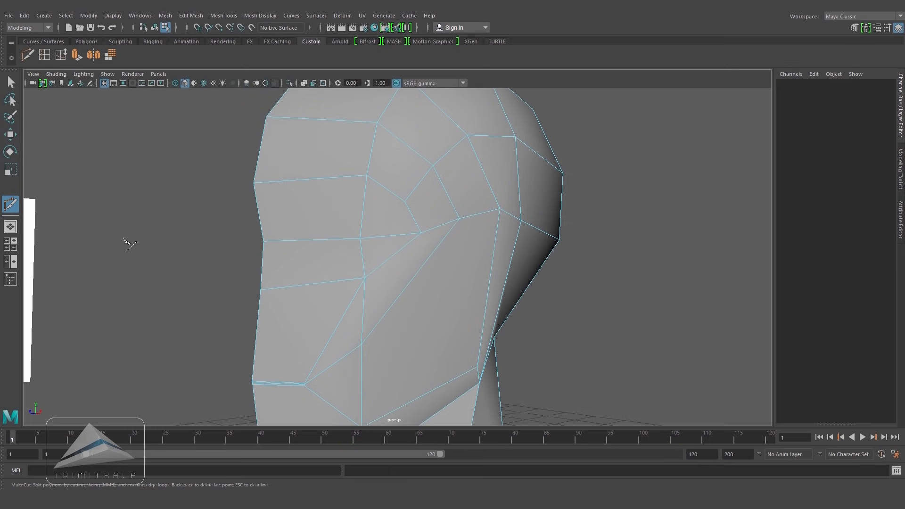
# Step: Create a mirrored instance of the half head with Duplicate Special, scale X set to -1
pyautogui.click(10, 136)
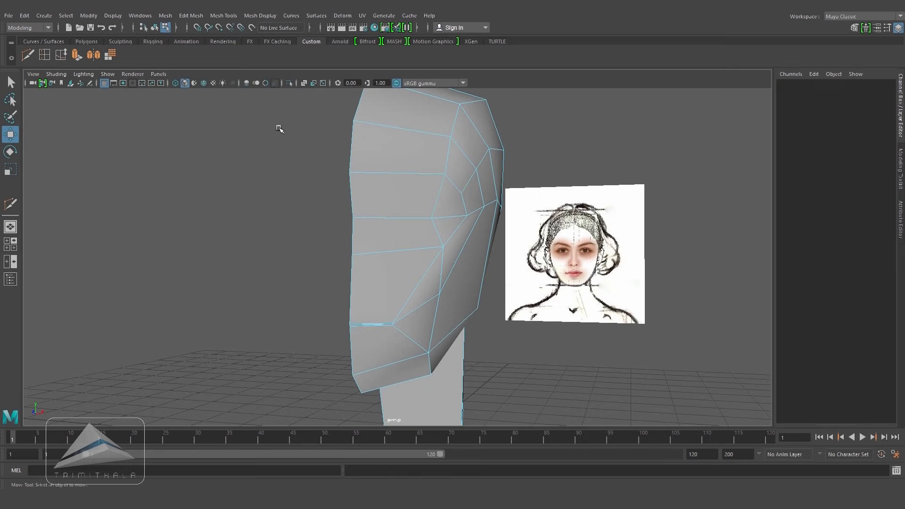
pyautogui.moveTo(469, 174); pyautogui.dragTo(511, 158, button='right')
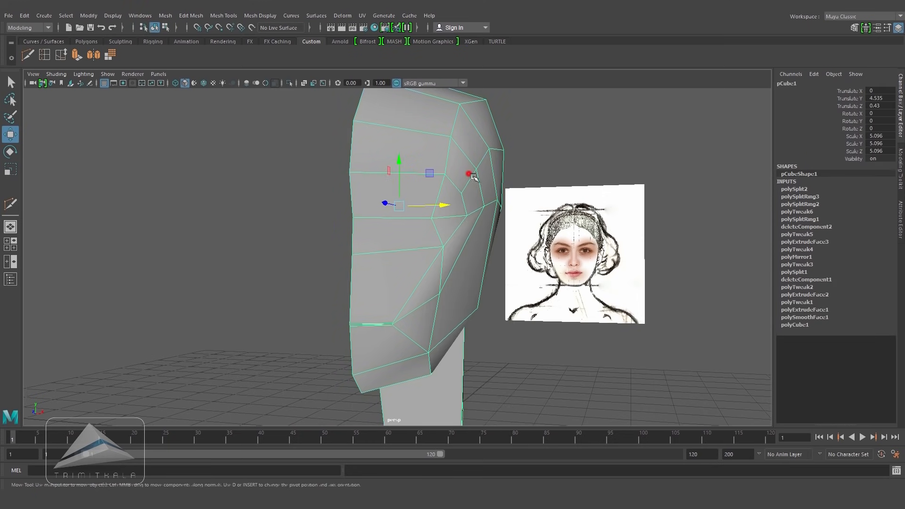
pyautogui.keyDown('alt'); pyautogui.moveTo(468, 175); pyautogui.dragTo(482, 185); pyautogui.keyUp('alt')
pyautogui.click(24, 16)
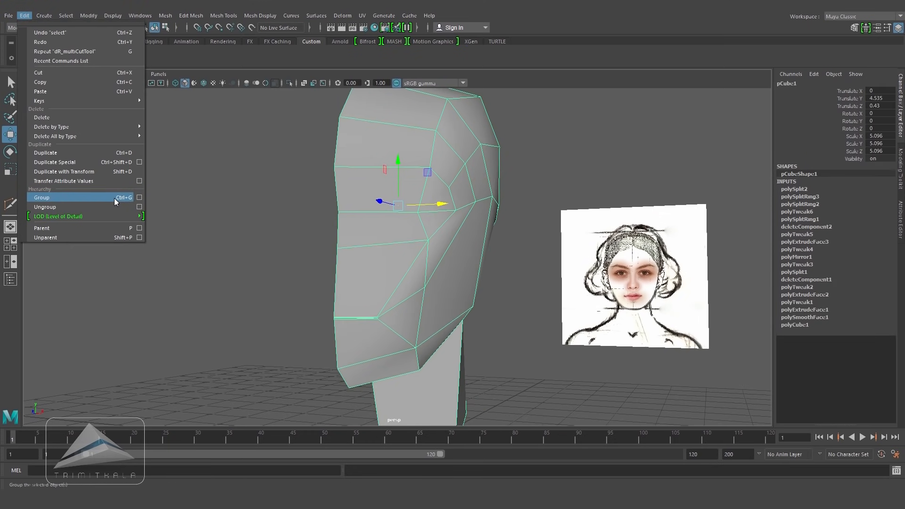
pyautogui.click(139, 161)
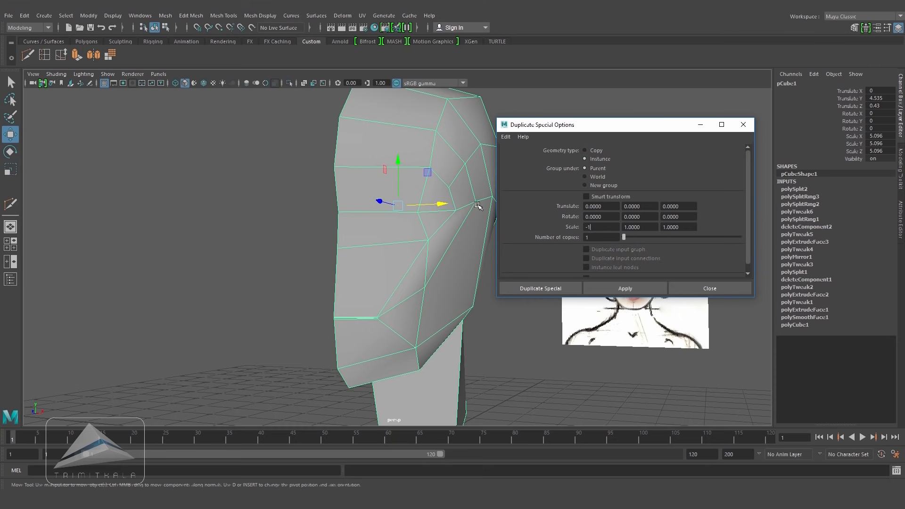
pyautogui.click(543, 288)
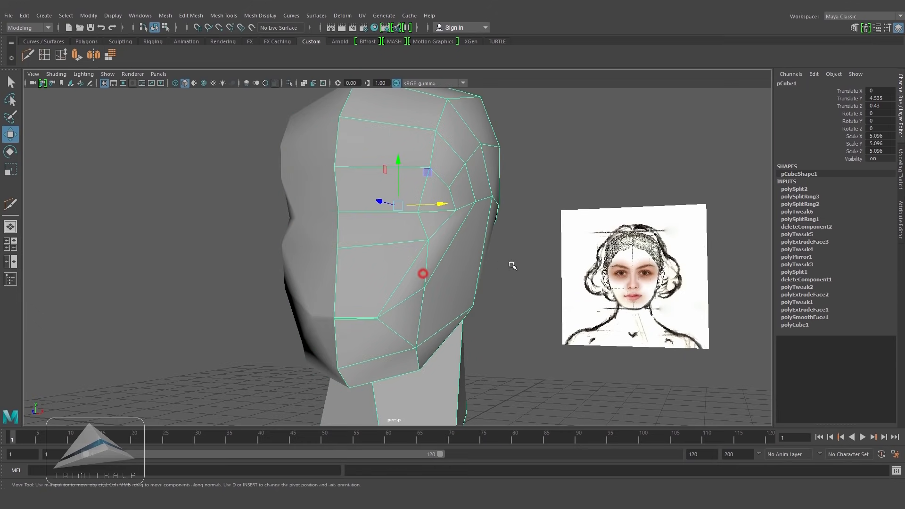
# Step: Select and delete the horizontal edge at the mouth along the center seam
pyautogui.keyDown('alt'); pyautogui.moveTo(506, 315); pyautogui.dragTo(488, 317); pyautogui.keyUp('alt')
pyautogui.keyDown('alt'); pyautogui.moveTo(621, 313); pyautogui.dragTo(502, 277); pyautogui.keyUp('alt')
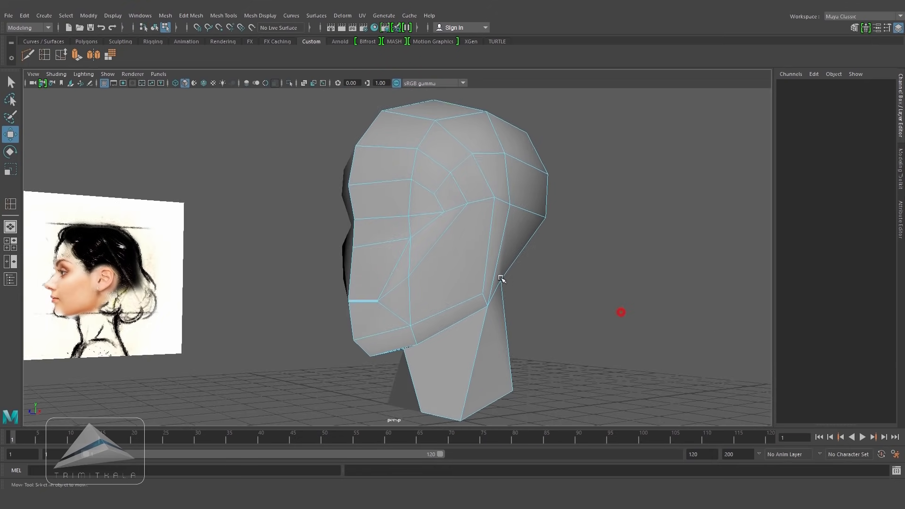
pyautogui.keyDown('alt'); pyautogui.moveTo(503, 278); pyautogui.dragTo(550, 299, button='right'); pyautogui.keyUp('alt')
pyautogui.keyDown('alt'); pyautogui.moveTo(446, 315); pyautogui.dragTo(477, 241, button='middle'); pyautogui.keyUp('alt')
pyautogui.keyDown('alt'); pyautogui.moveTo(476, 241); pyautogui.dragTo(498, 249, button='right'); pyautogui.keyUp('alt')
pyautogui.moveTo(346, 229); pyautogui.dragTo(348, 265, button='right')
pyautogui.click(307, 308)
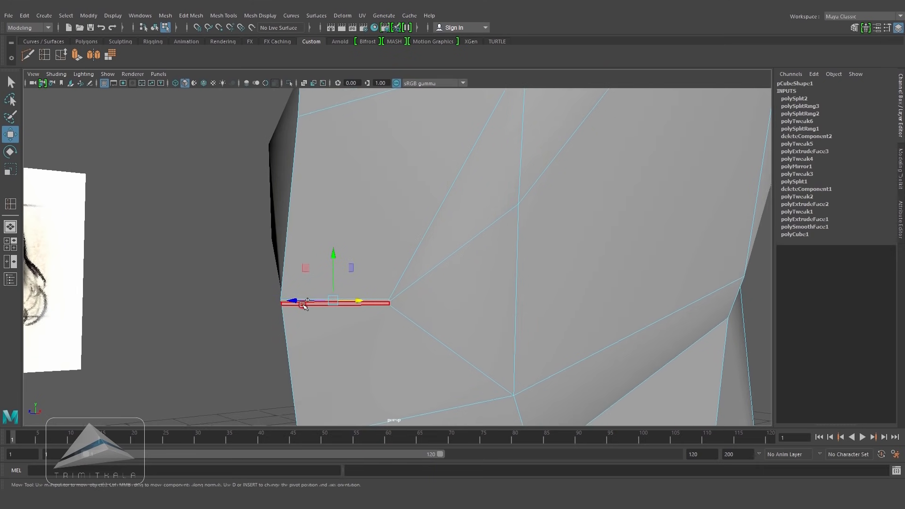
pyautogui.press('Delete')
# Step: Insert a vertical edge loop running down the front of the face through the eye area
pyautogui.keyDown('alt'); pyautogui.moveTo(506, 348); pyautogui.dragTo(383, 290, button='right'); pyautogui.keyUp('alt')
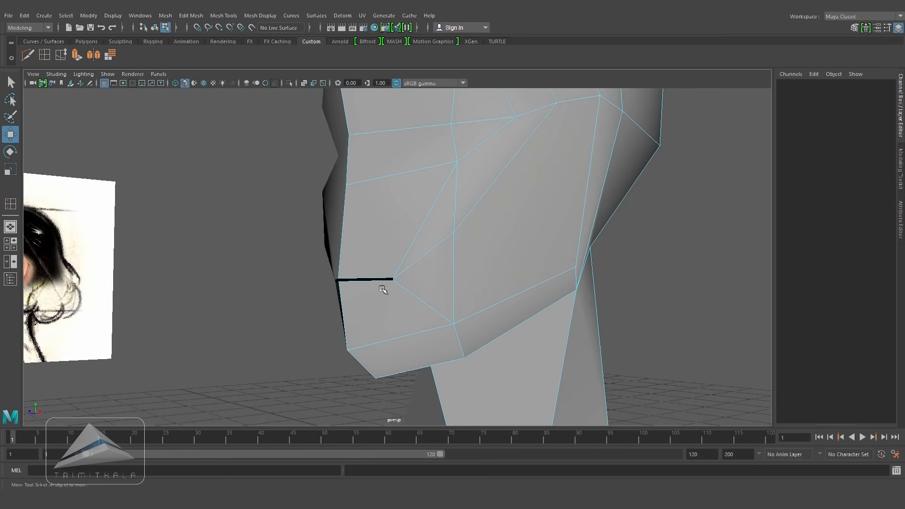
pyautogui.keyDown('alt'); pyautogui.moveTo(383, 289); pyautogui.dragTo(434, 339); pyautogui.keyUp('alt')
pyautogui.moveTo(443, 227); pyautogui.dragTo(479, 232, button='right')
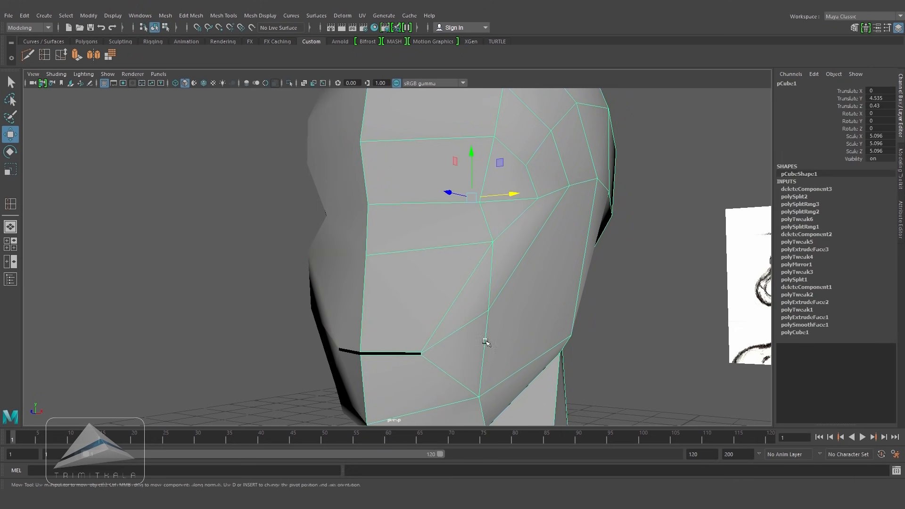
pyautogui.keyDown('alt'); pyautogui.moveTo(417, 362); pyautogui.dragTo(427, 339); pyautogui.keyUp('alt')
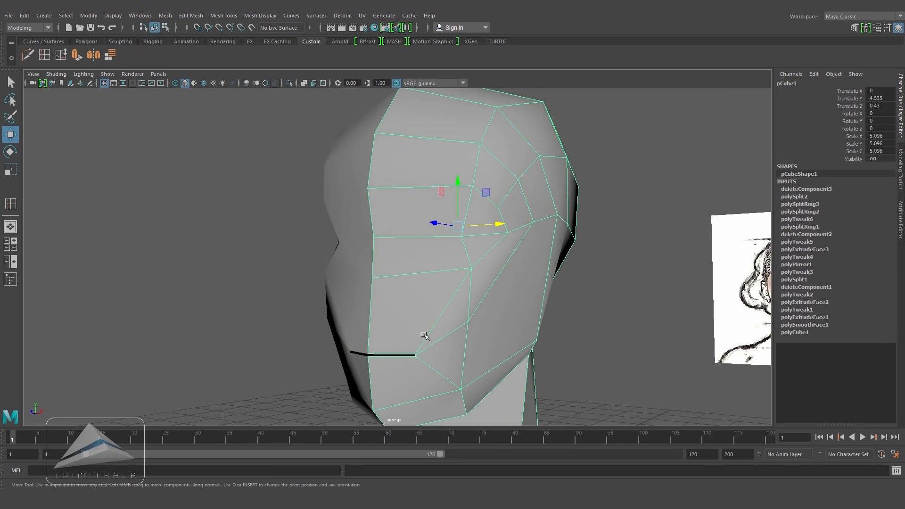
pyautogui.click(223, 16)
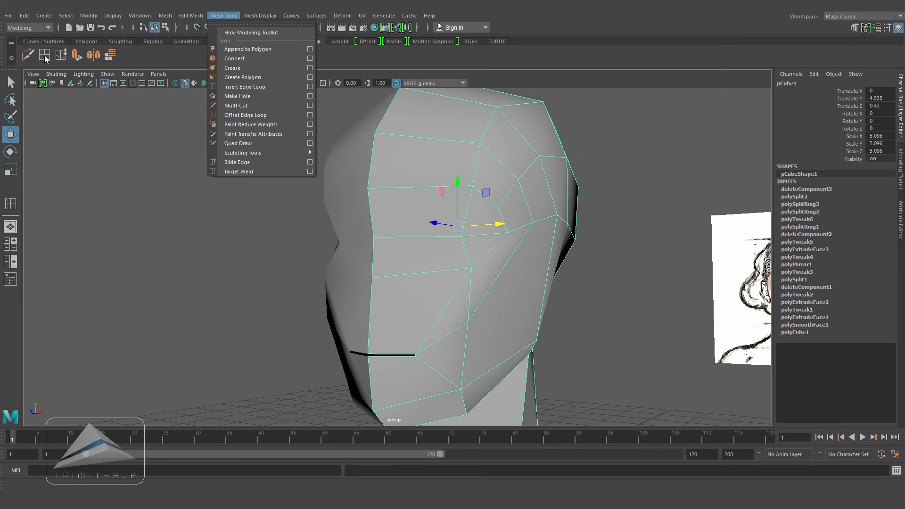
pyautogui.click(244, 87)
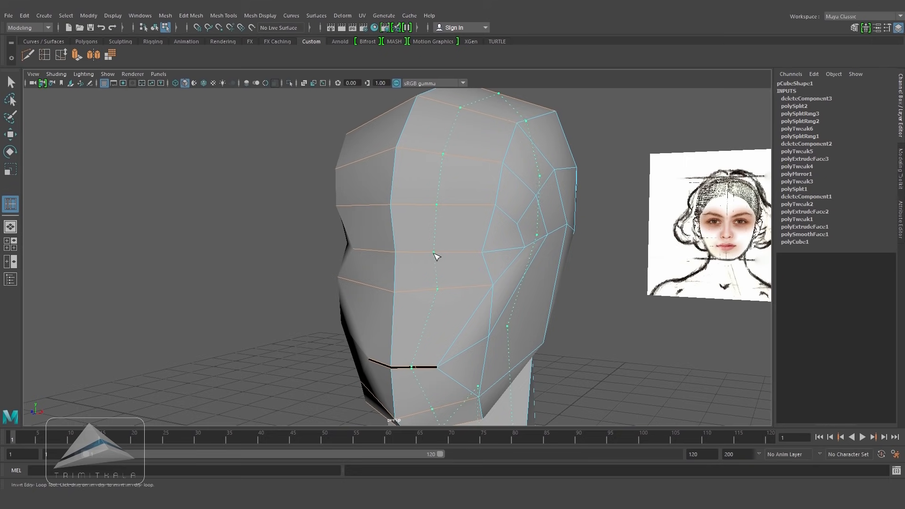
pyautogui.click(435, 256)
# Step: Select the four faces around the eye area and extrude them, scaling the new faces down to 0.45
pyautogui.keyDown('alt'); pyautogui.moveTo(525, 299); pyautogui.dragTo(477, 278); pyautogui.keyUp('alt')
pyautogui.click(11, 135)
pyautogui.click(228, 198)
pyautogui.scroll(3, 476, 259)
pyautogui.moveTo(462, 224); pyautogui.dragTo(464, 254, button='right')
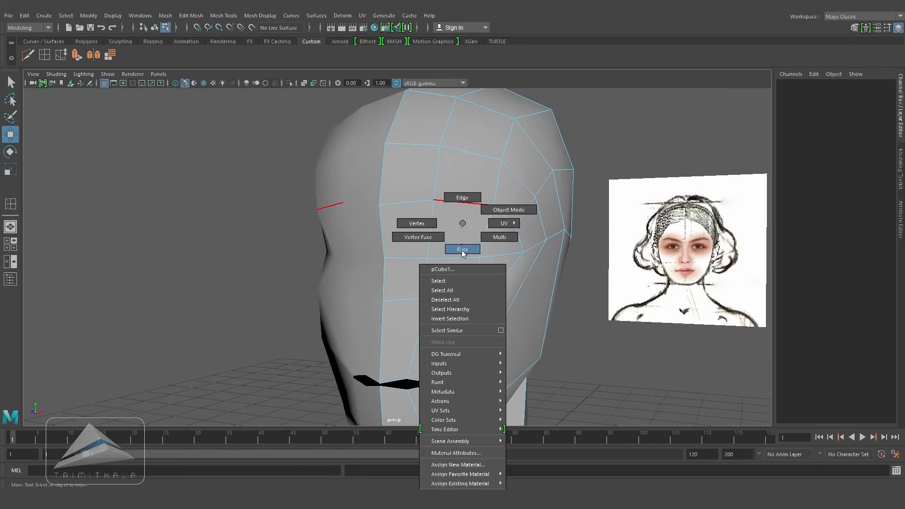
pyautogui.click(460, 229)
pyautogui.keyDown('shift'); pyautogui.click(459, 277); pyautogui.keyUp('shift')
pyautogui.keyDown('shift'); pyautogui.click(495, 275); pyautogui.keyUp('shift')
pyautogui.keyDown('shift'); pyautogui.click(508, 230); pyautogui.keyUp('shift')
pyautogui.keyDown('alt'); pyautogui.moveTo(575, 246); pyautogui.dragTo(556, 246); pyautogui.keyUp('alt')
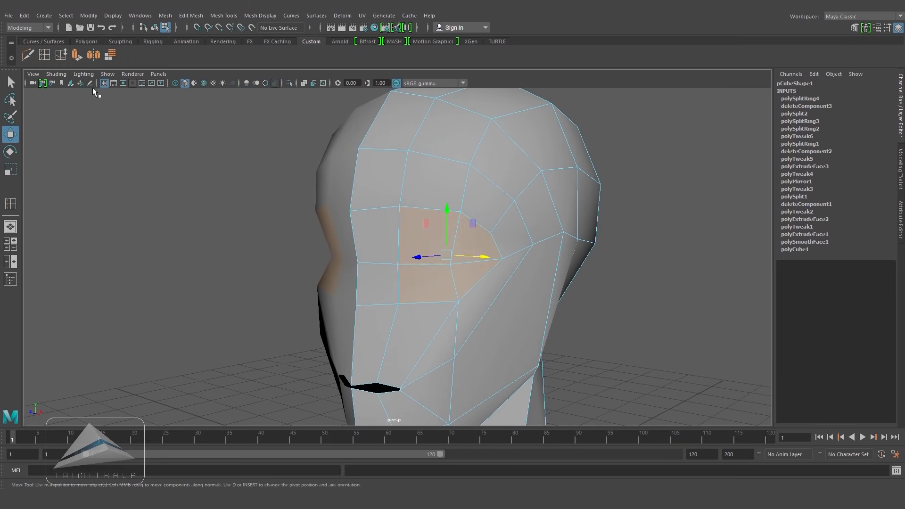
pyautogui.click(225, 16)
pyautogui.moveTo(191, 16)
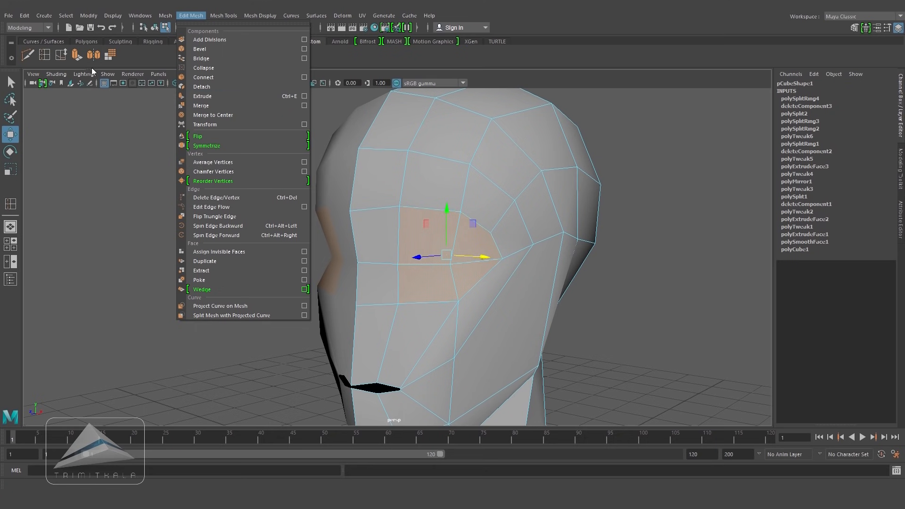
pyautogui.click(76, 57)
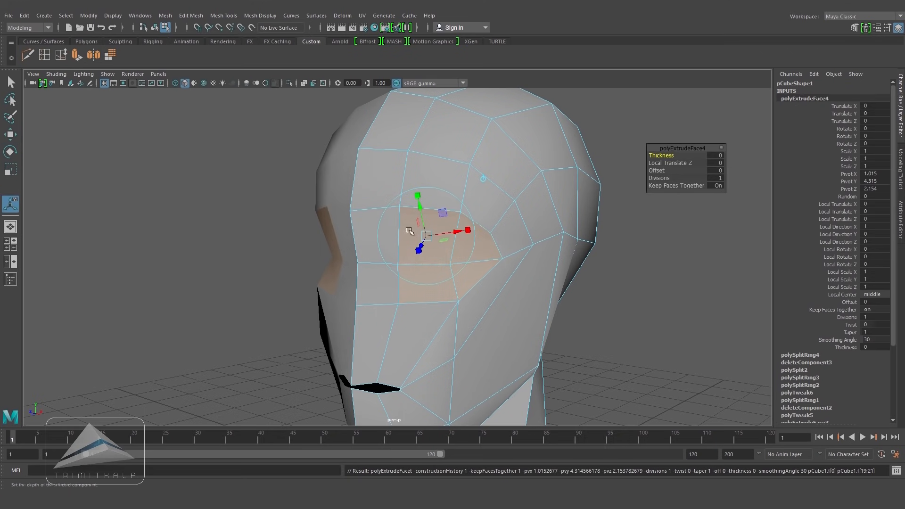
pyautogui.click(485, 182)
pyautogui.moveTo(449, 257); pyautogui.dragTo(439, 263)
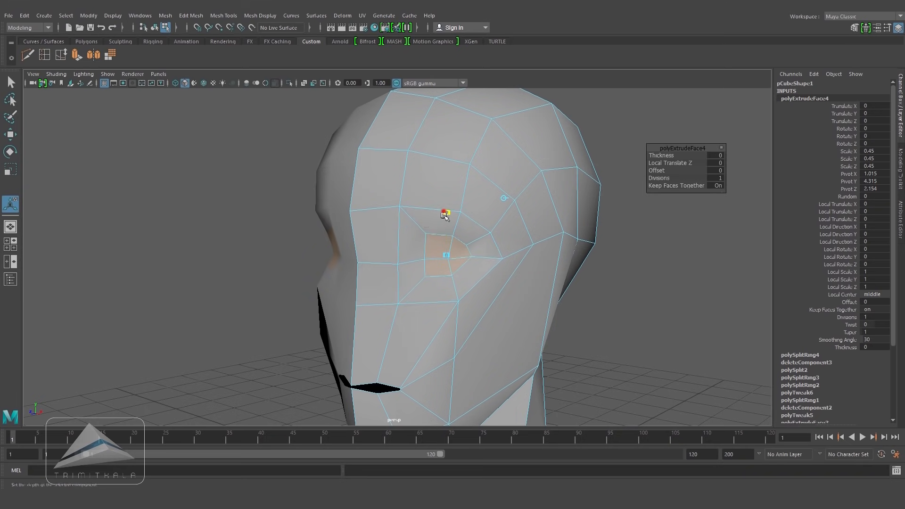
# Step: In front view, select an edge beside the eye and slide it to shape the eye opening
pyautogui.keyDown('alt'); pyautogui.moveTo(465, 271); pyautogui.dragTo(517, 311); pyautogui.keyUp('alt')
pyautogui.press('space')
pyautogui.keyDown('alt'); pyautogui.moveTo(490, 288); pyautogui.dragTo(473, 309, button='middle'); pyautogui.keyUp('alt')
pyautogui.press('4')
pyautogui.moveTo(479, 253); pyautogui.dragTo(458, 263)
pyautogui.keyDown('alt'); pyautogui.moveTo(477, 273); pyautogui.dragTo(489, 273, button='right'); pyautogui.keyUp('alt')
pyautogui.press('5')
pyautogui.moveTo(454, 224); pyautogui.dragTo(453, 194, button='right')
pyautogui.doubleClick(437, 206)
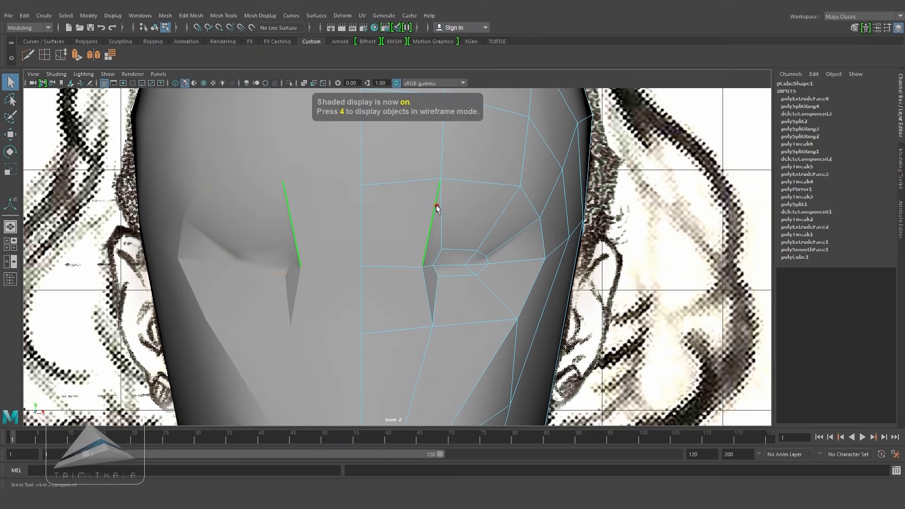
pyautogui.click(61, 55)
pyautogui.moveTo(440, 256); pyautogui.dragTo(409, 267, button='middle')
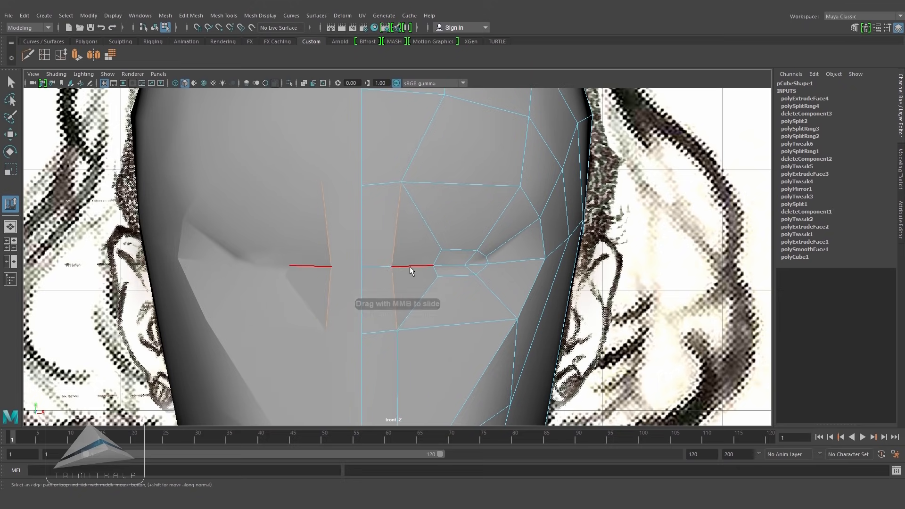
# Step: Reshape the eye outline by moving its vertices to match the front reference image
pyautogui.press('4')
pyautogui.press('5')
pyautogui.press('4')
pyautogui.moveTo(463, 264)
pyautogui.keyDown('alt'); pyautogui.mouseDown(button='right')
pyautogui.moveTo(493, 242)
pyautogui.moveTo(417, 246)
pyautogui.mouseUp(button='right'); pyautogui.keyUp('alt')
pyautogui.rightClick(493, 237)
pyautogui.keyDown('alt'); pyautogui.moveTo(514, 273); pyautogui.dragTo(538, 276, button='right'); pyautogui.keyUp('alt')
pyautogui.press('4')
pyautogui.click(462, 272)
pyautogui.press('5')
pyautogui.press('4')
pyautogui.press('w')
pyautogui.moveTo(462, 272); pyautogui.dragTo(422, 278)
pyautogui.press('5')
pyautogui.click(476, 244)
pyautogui.press('4')
pyautogui.moveTo(478, 243); pyautogui.dragTo(469, 240)
pyautogui.press('5')
pyautogui.click(543, 245)
pyautogui.press('4')
pyautogui.moveTo(543, 245); pyautogui.dragTo(513, 234)
pyautogui.moveTo(519, 272); pyautogui.dragTo(509, 267)
pyautogui.press('5')
pyautogui.click(563, 270)
pyautogui.press('4')
pyautogui.moveTo(563, 270)
pyautogui.mouseDown()
pyautogui.moveTo(589, 268)
pyautogui.moveTo(564, 248)
pyautogui.mouseUp()
pyautogui.press('5')
pyautogui.click(558, 257)
pyautogui.press('4')
pyautogui.press('5')
pyautogui.click(540, 291)
pyautogui.press('4')
pyautogui.moveTo(540, 290)
pyautogui.mouseDown()
pyautogui.moveTo(556, 290)
pyautogui.moveTo(519, 295)
pyautogui.mouseUp()
pyautogui.press('5')
# Step: Delete the face in the middle of the eye to open the eye socket
pyautogui.press('space')
pyautogui.moveTo(578, 295); pyautogui.dragTo(577, 270)
pyautogui.moveTo(542, 307)
pyautogui.keyDown('alt'); pyautogui.mouseDown()
pyautogui.moveTo(457, 313)
pyautogui.moveTo(517, 302)
pyautogui.moveTo(598, 316)
pyautogui.moveTo(467, 321)
pyautogui.mouseUp(); pyautogui.keyUp('alt')
pyautogui.scroll(3, 598, 315)
pyautogui.moveTo(505, 222); pyautogui.dragTo(505, 250, button='right')
pyautogui.keyDown('alt'); pyautogui.moveTo(465, 273); pyautogui.dragTo(529, 246); pyautogui.keyUp('alt')
pyautogui.moveTo(524, 224); pyautogui.dragTo(480, 225, button='right')
pyautogui.moveTo(479, 228); pyautogui.dragTo(548, 298)
pyautogui.keyDown('alt'); pyautogui.moveTo(561, 284); pyautogui.dragTo(552, 265); pyautogui.keyUp('alt')
pyautogui.keyDown('alt'); pyautogui.moveTo(578, 223); pyautogui.dragTo(426, 392); pyautogui.keyUp('alt')
pyautogui.scroll(-4, 449, 232)
pyautogui.scroll(3, 426, 392)
pyautogui.keyDown('alt'); pyautogui.moveTo(371, 384); pyautogui.dragTo(475, 257); pyautogui.keyUp('alt')
pyautogui.moveTo(439, 228); pyautogui.dragTo(438, 256, button='right')
pyautogui.click(450, 304)
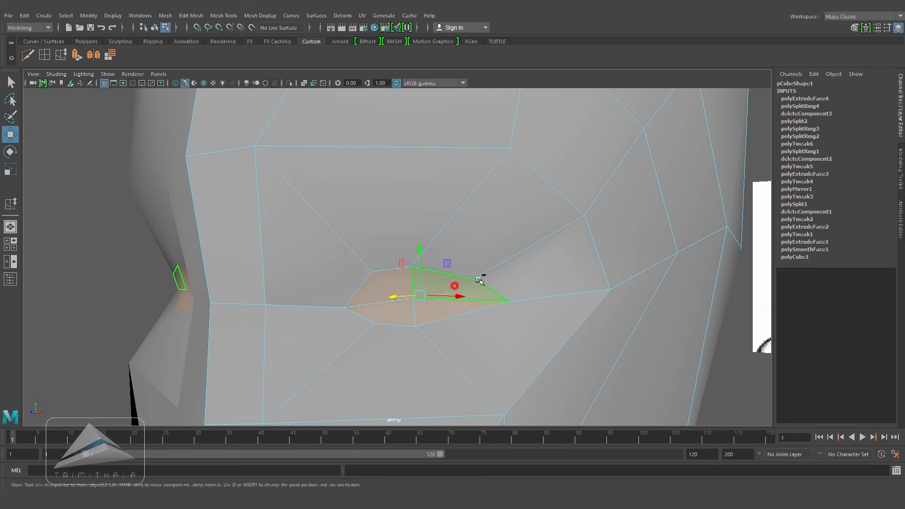
pyautogui.press('Delete')
# Step: Insert an edge loop running from the eye corner down across the cheek
pyautogui.keyDown('alt'); pyautogui.moveTo(508, 302); pyautogui.dragTo(483, 256); pyautogui.keyUp('alt')
pyautogui.moveTo(527, 212); pyautogui.dragTo(563, 201, button='right')
pyautogui.keyDown('alt'); pyautogui.moveTo(528, 254); pyautogui.dragTo(469, 188, button='right'); pyautogui.keyUp('alt')
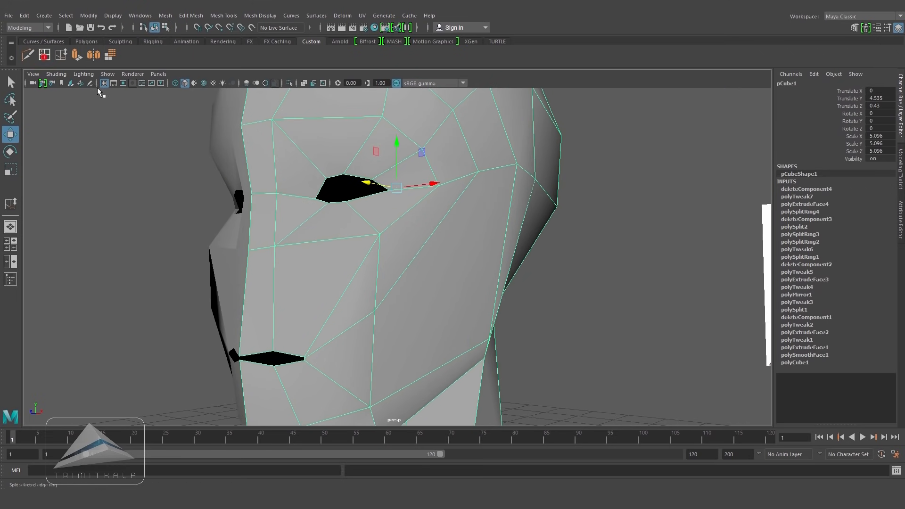
pyautogui.click(45, 54)
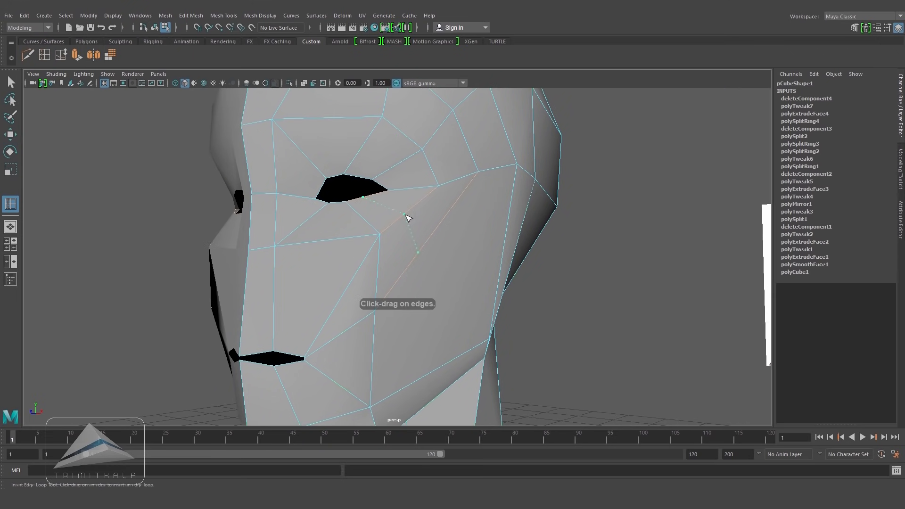
pyautogui.click(408, 218)
pyautogui.moveTo(408, 216)
pyautogui.keyDown('alt'); pyautogui.mouseDown()
pyautogui.moveTo(455, 232)
pyautogui.moveTo(479, 254)
pyautogui.moveTo(445, 250)
pyautogui.moveTo(439, 273)
pyautogui.moveTo(476, 271)
pyautogui.mouseUp(); pyautogui.keyUp('alt')
# Step: Tweak the vertices around the eye and cheek to refine the face shape
pyautogui.click(10, 135)
pyautogui.click(141, 163)
pyautogui.moveTo(317, 228); pyautogui.dragTo(270, 229, button='right')
pyautogui.moveTo(297, 293); pyautogui.dragTo(311, 323)
pyautogui.keyDown('alt'); pyautogui.moveTo(368, 278); pyautogui.dragTo(300, 296); pyautogui.keyUp('alt')
pyautogui.click(11, 169)
pyautogui.click(524, 283)
pyautogui.scroll(-2, 491, 279)
pyautogui.keyDown('alt'); pyautogui.moveTo(491, 279); pyautogui.dragTo(423, 281); pyautogui.keyUp('alt')
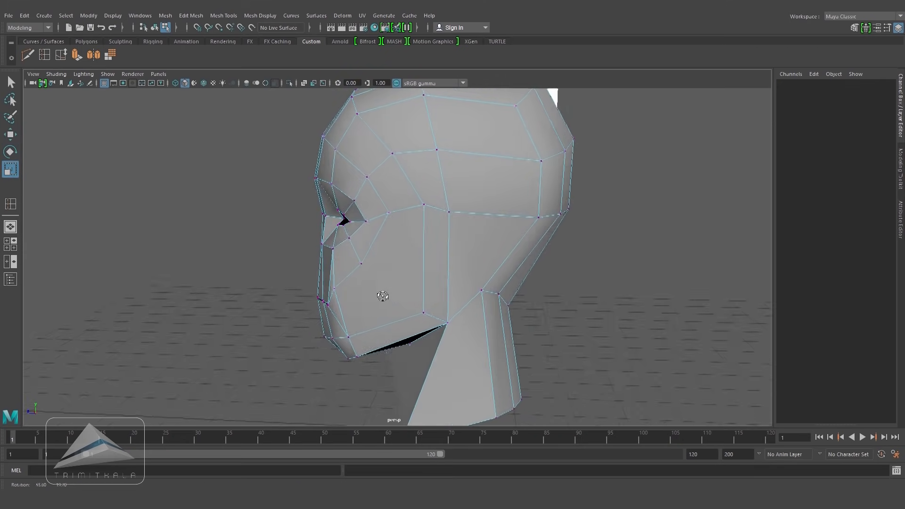
pyautogui.keyDown('alt'); pyautogui.moveTo(374, 295); pyautogui.dragTo(408, 278); pyautogui.keyUp('alt')
# Step: In side view, align cheek vertices to the reference and delete two unneeded edges on the face
pyautogui.press('space')
pyautogui.scroll(-7, 435, 234)
pyautogui.keyDown('alt'); pyautogui.moveTo(434, 234); pyautogui.dragTo(456, 220, button='middle'); pyautogui.keyUp('alt')
pyautogui.keyDown('alt'); pyautogui.moveTo(455, 220); pyautogui.dragTo(550, 258, button='right'); pyautogui.keyUp('alt')
pyautogui.keyDown('alt'); pyautogui.moveTo(550, 258); pyautogui.dragTo(554, 228, button='middle'); pyautogui.keyUp('alt')
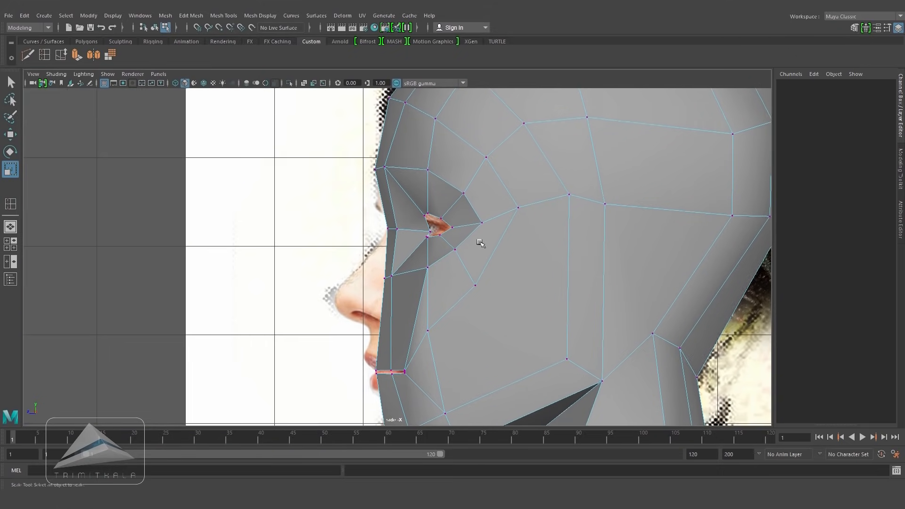
pyautogui.press('space')
pyautogui.keyDown('alt'); pyautogui.moveTo(518, 269); pyautogui.dragTo(477, 258); pyautogui.keyUp('alt')
pyautogui.keyDown('alt'); pyautogui.moveTo(477, 258); pyautogui.dragTo(535, 277, button='right'); pyautogui.keyUp('alt')
pyautogui.keyDown('alt'); pyautogui.moveTo(536, 278); pyautogui.dragTo(447, 285); pyautogui.keyUp('alt')
pyautogui.moveTo(441, 284); pyautogui.dragTo(440, 259, button='right')
pyautogui.click(439, 284)
pyautogui.keyDown('shift'); pyautogui.click(409, 349); pyautogui.keyUp('shift')
pyautogui.press('Delete')
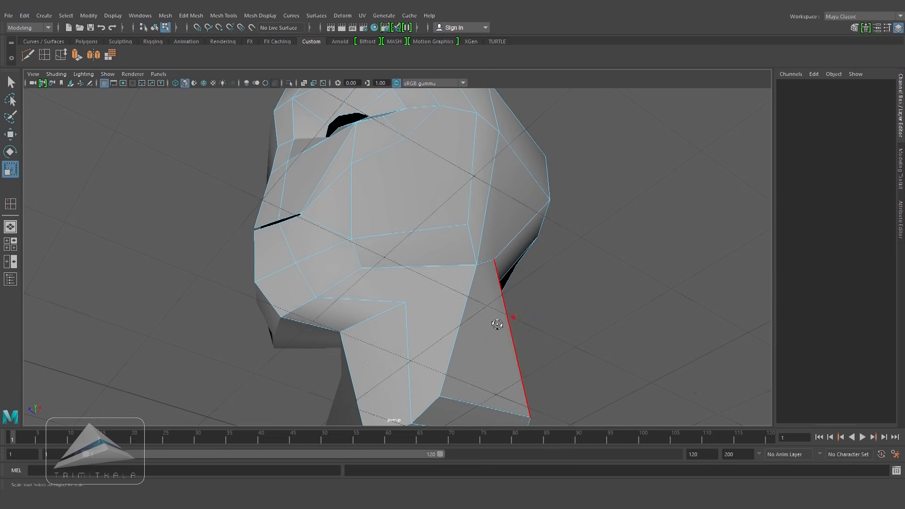
# Step: Insert an edge loop running down the side of the neck
pyautogui.keyDown('alt'); pyautogui.moveTo(501, 325); pyautogui.dragTo(460, 361); pyautogui.keyUp('alt')
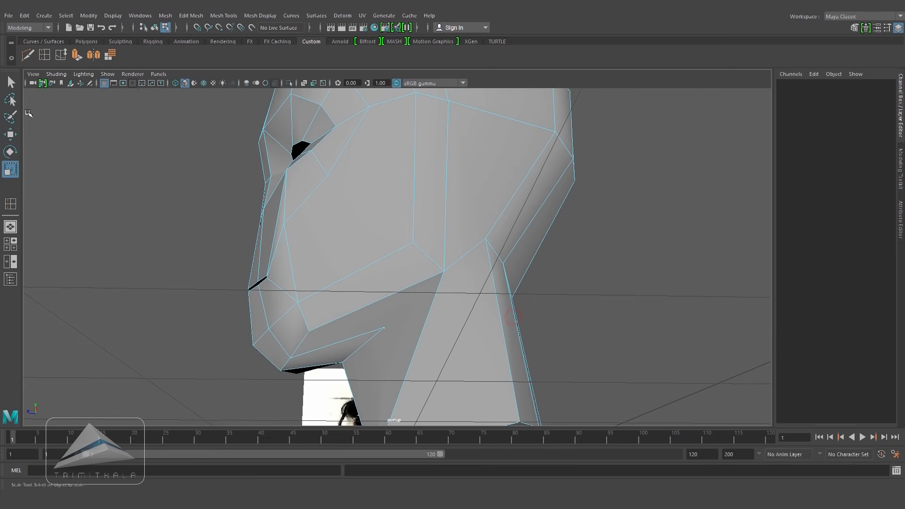
pyautogui.click(492, 266)
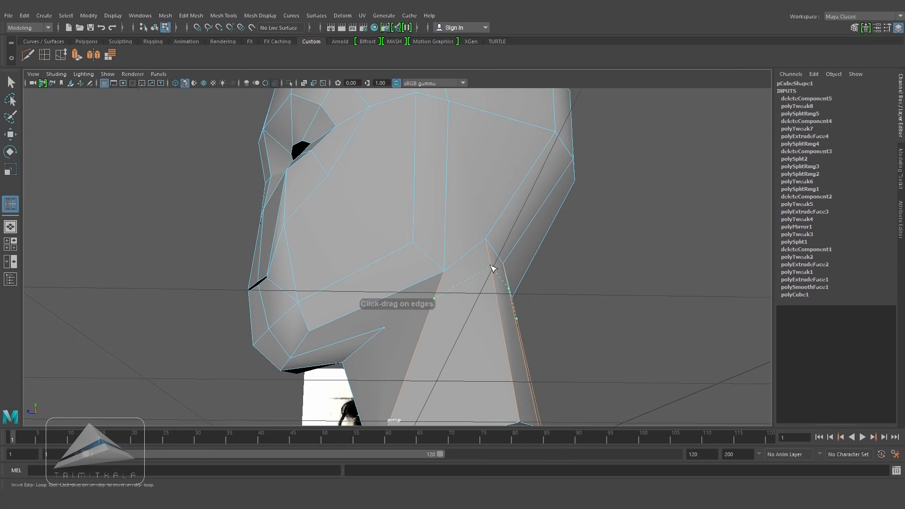
pyautogui.click(492, 267)
# Step: Use Multi-Cut to cut a new edge across the jaw to the neck
pyautogui.keyDown('alt'); pyautogui.moveTo(492, 267); pyautogui.dragTo(495, 289); pyautogui.keyUp('alt')
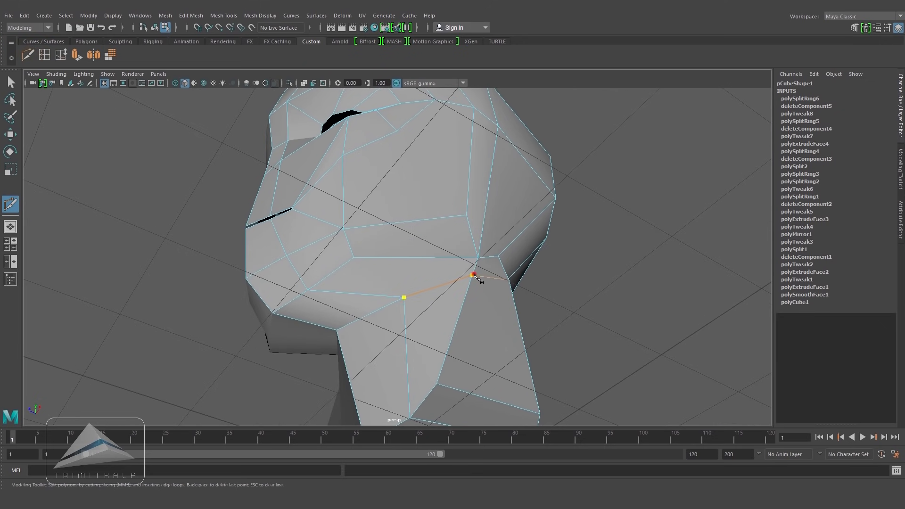
pyautogui.click(511, 282)
pyautogui.press('Return')
# Step: Select and delete the faces at the bottom of the neck
pyautogui.keyDown('alt'); pyautogui.moveTo(549, 332); pyautogui.dragTo(500, 325); pyautogui.keyUp('alt')
pyautogui.press('w')
pyautogui.moveTo(465, 227); pyautogui.dragTo(465, 257, button='right')
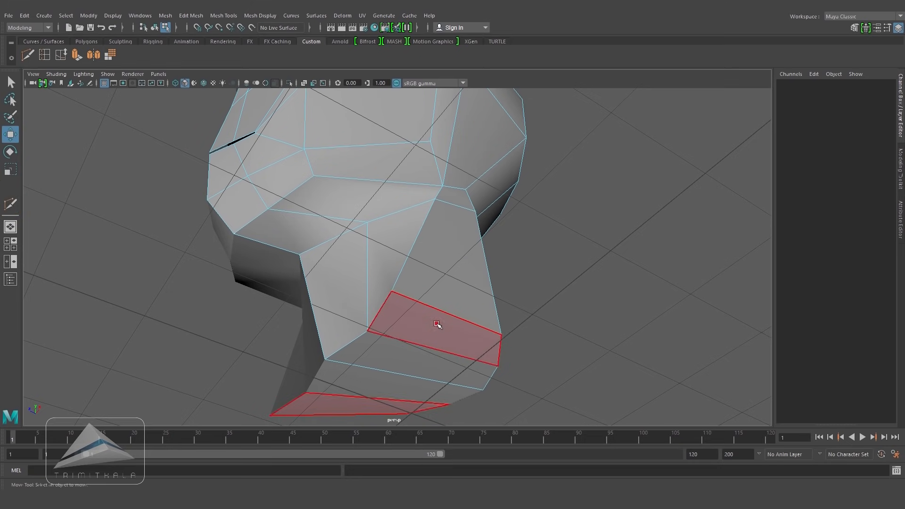
pyautogui.click(439, 325)
pyautogui.keyDown('shift'); pyautogui.click(407, 352); pyautogui.keyUp('shift')
pyautogui.press('Delete')
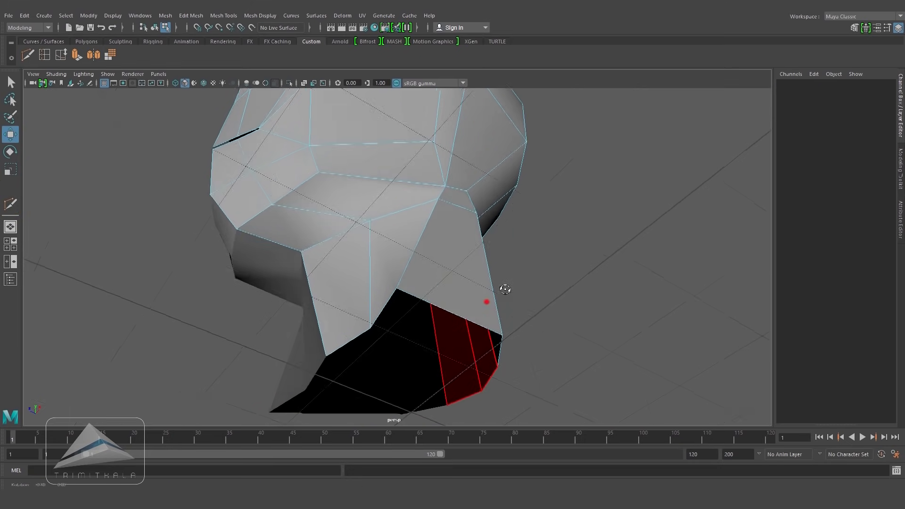
# Step: Move the vertices around the neck opening to even out its shape
pyautogui.keyDown('alt'); pyautogui.moveTo(487, 299); pyautogui.dragTo(540, 264); pyautogui.keyUp('alt')
pyautogui.moveTo(509, 158); pyautogui.dragTo(465, 158, button='right')
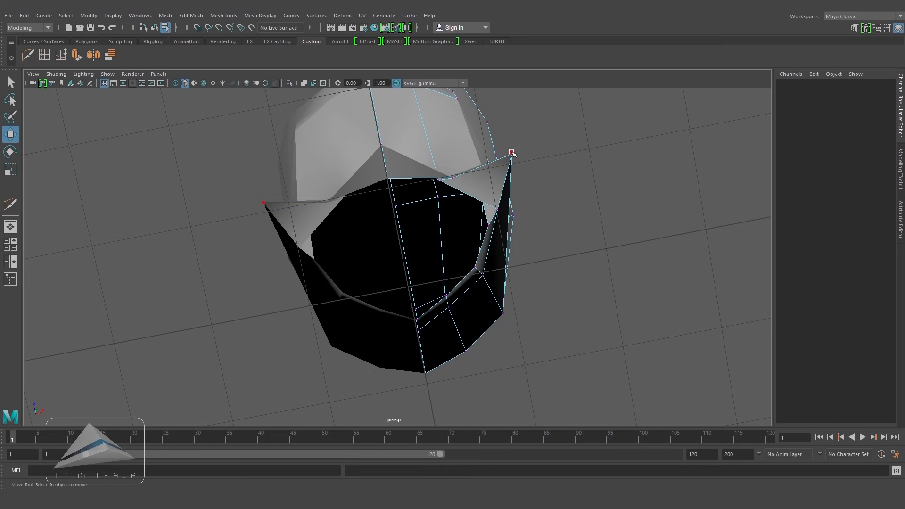
pyautogui.click(512, 154)
pyautogui.moveTo(504, 113); pyautogui.dragTo(514, 167)
pyautogui.moveTo(567, 204); pyautogui.dragTo(496, 245)
pyautogui.moveTo(454, 212); pyautogui.dragTo(451, 168, button='right')
pyautogui.click(464, 230)
pyautogui.moveTo(513, 227); pyautogui.dragTo(486, 212)
pyautogui.moveTo(430, 140); pyautogui.dragTo(393, 137, button='right')
pyautogui.keyDown('alt'); pyautogui.moveTo(437, 189); pyautogui.dragTo(445, 115); pyautogui.keyUp('alt')
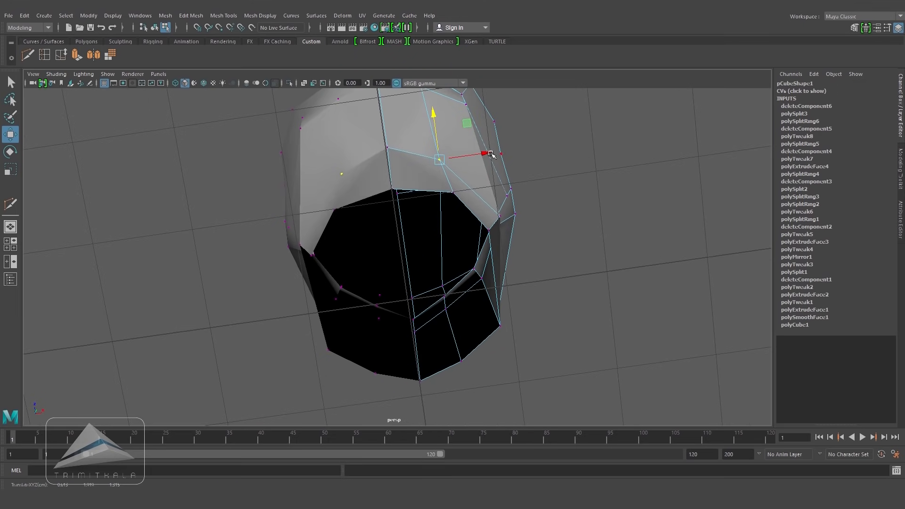
pyautogui.click(593, 196)
pyautogui.keyDown('alt'); pyautogui.moveTo(594, 196); pyautogui.dragTo(439, 286); pyautogui.keyUp('alt')
pyautogui.click(339, 267)
# Step: In side view, move the jaw and neck vertices to follow the reference outline
pyautogui.press('space')
pyautogui.keyDown('alt'); pyautogui.moveTo(475, 284); pyautogui.dragTo(337, 95, button='middle'); pyautogui.keyUp('alt')
pyautogui.scroll(1, 449, 230)
pyautogui.moveTo(371, 230); pyautogui.dragTo(375, 247)
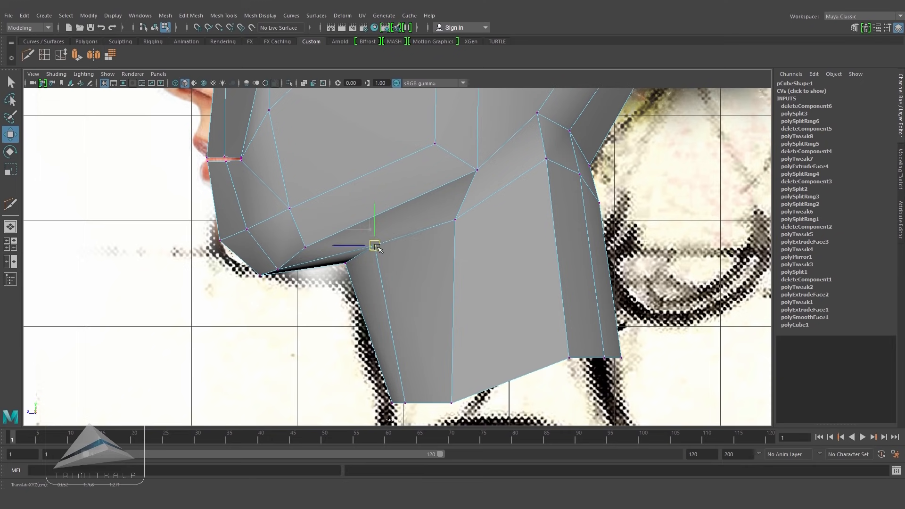
pyautogui.click(352, 267)
pyautogui.moveTo(347, 264); pyautogui.dragTo(383, 254)
pyautogui.click(377, 247)
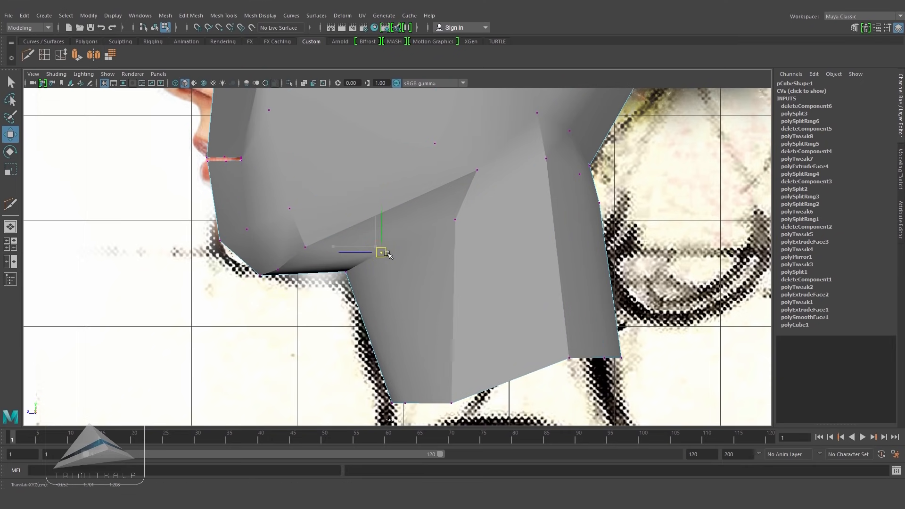
pyautogui.moveTo(458, 222); pyautogui.dragTo(463, 224)
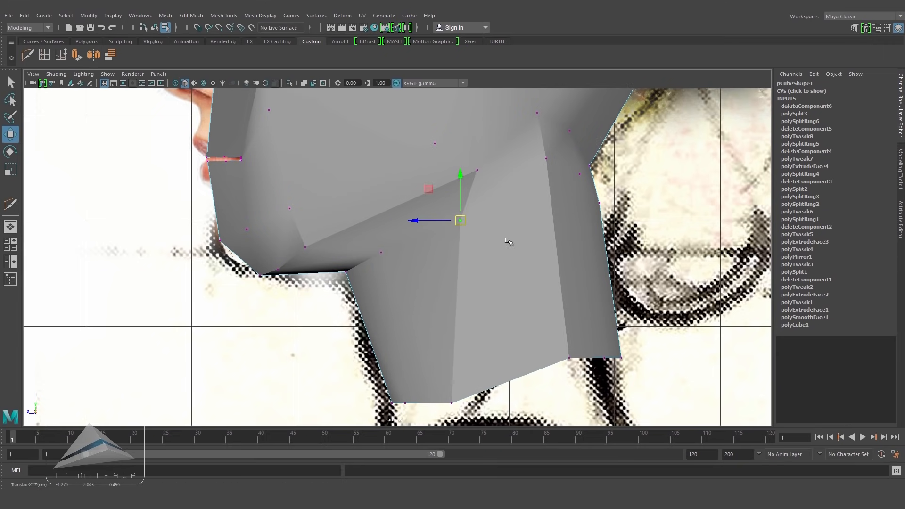
# Step: Insert an edge loop down the front of the neck below the jaw
pyautogui.press('5')
pyautogui.press('space')
pyautogui.moveTo(510, 242); pyautogui.dragTo(507, 213)
pyautogui.click(455, 284)
pyautogui.keyDown('alt'); pyautogui.moveTo(439, 301); pyautogui.dragTo(390, 212); pyautogui.keyUp('alt')
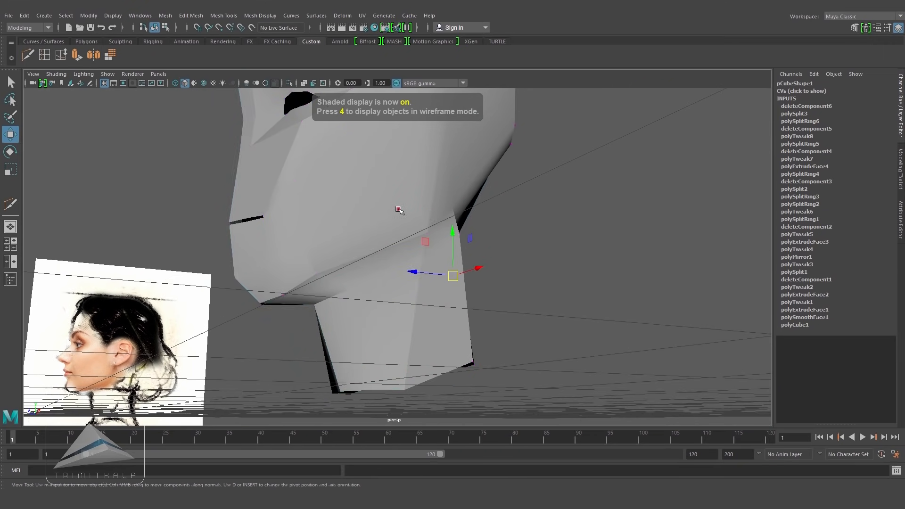
pyautogui.moveTo(399, 209); pyautogui.dragTo(427, 184, button='right')
pyautogui.keyDown('alt'); pyautogui.moveTo(426, 273); pyautogui.dragTo(405, 208); pyautogui.keyUp('alt')
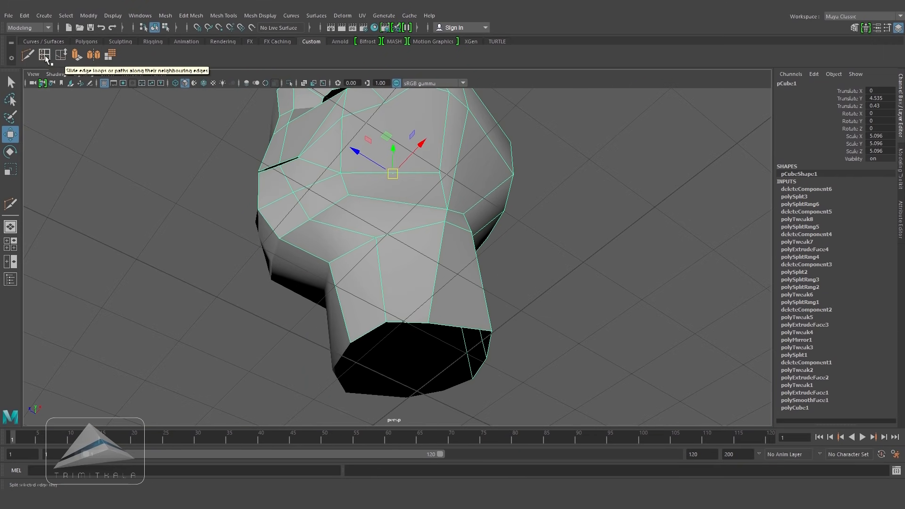
pyautogui.click(45, 55)
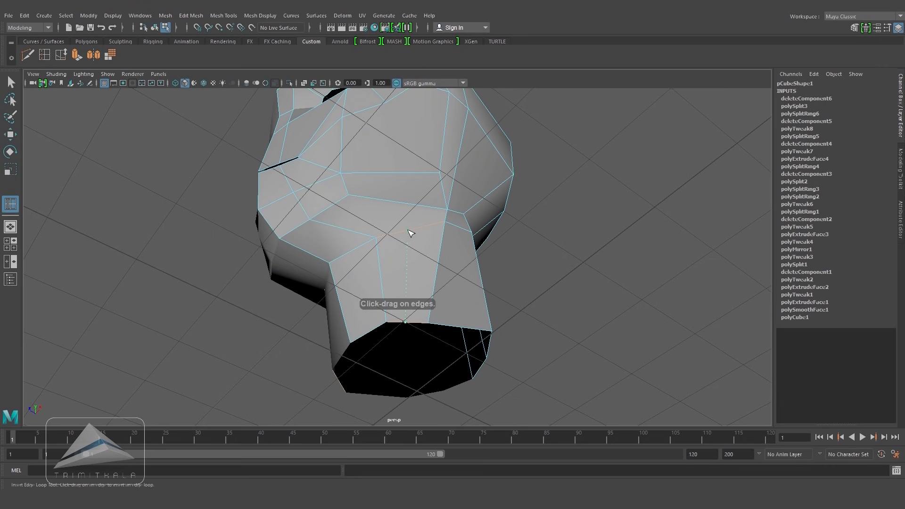
pyautogui.click(410, 232)
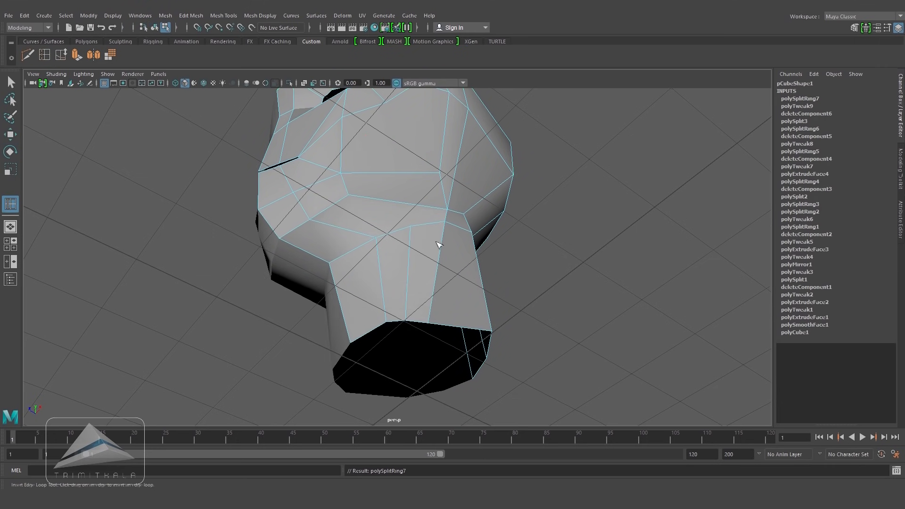
# Step: Insert a vertical edge loop down the side of the neck between the front and back
pyautogui.click(27, 55)
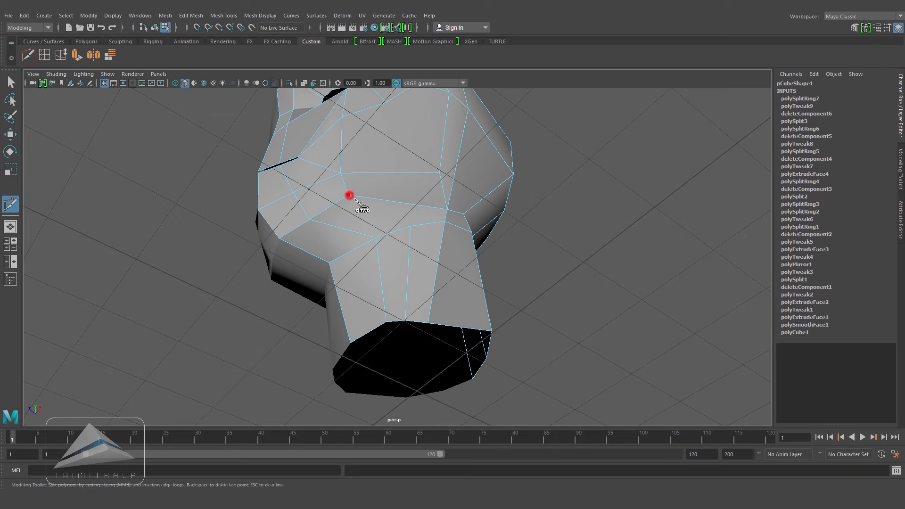
pyautogui.click(410, 227)
pyautogui.keyDown('alt'); pyautogui.moveTo(500, 243); pyautogui.dragTo(491, 270); pyautogui.keyUp('alt')
pyautogui.rightClick(481, 261)
pyautogui.keyDown('alt'); pyautogui.moveTo(418, 290); pyautogui.dragTo(423, 263); pyautogui.keyUp('alt')
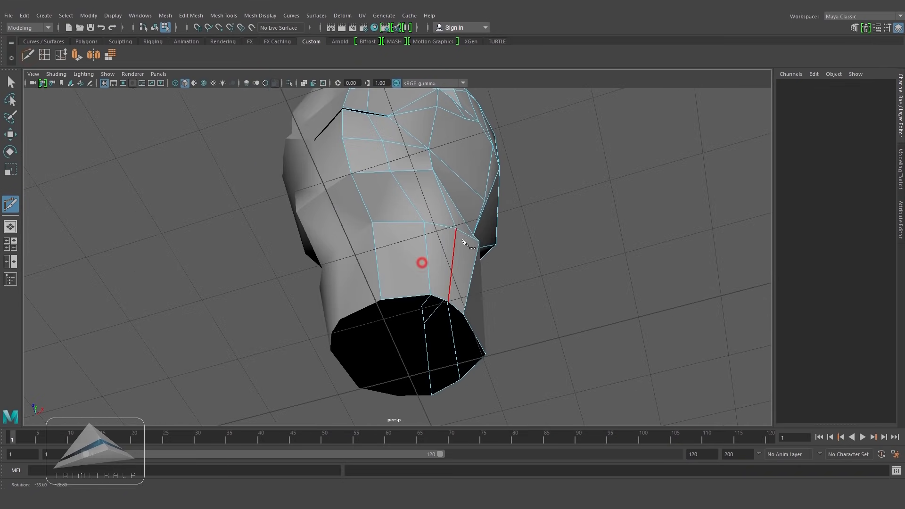
pyautogui.click(13, 136)
pyautogui.click(427, 256)
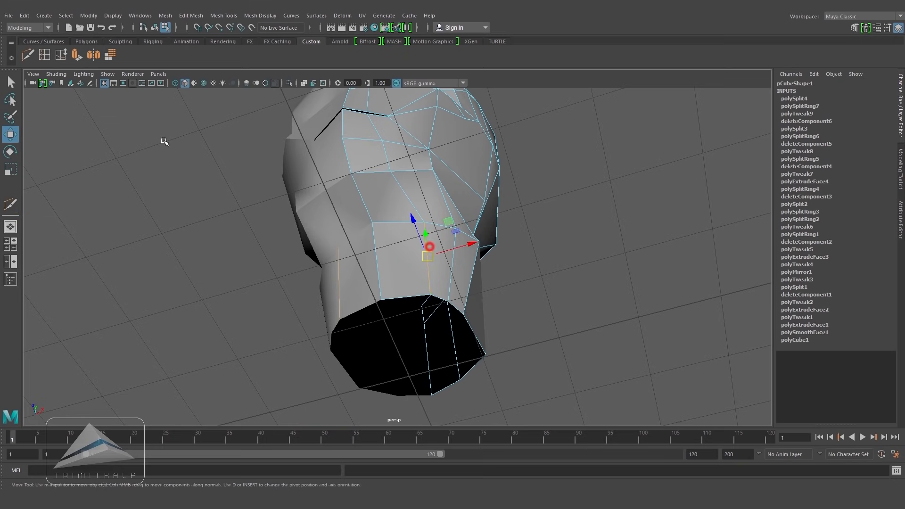
pyautogui.click(60, 55)
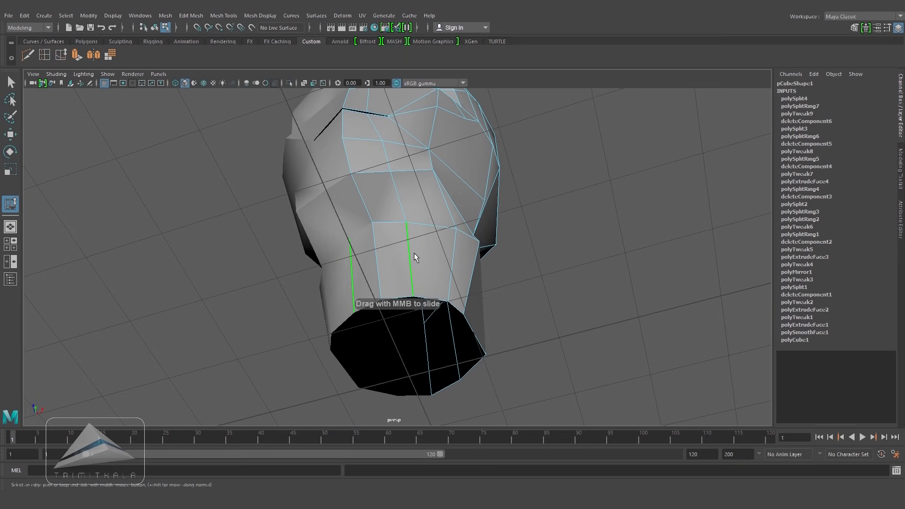
pyautogui.keyDown('alt'); pyautogui.moveTo(414, 253); pyautogui.dragTo(422, 245); pyautogui.keyUp('alt')
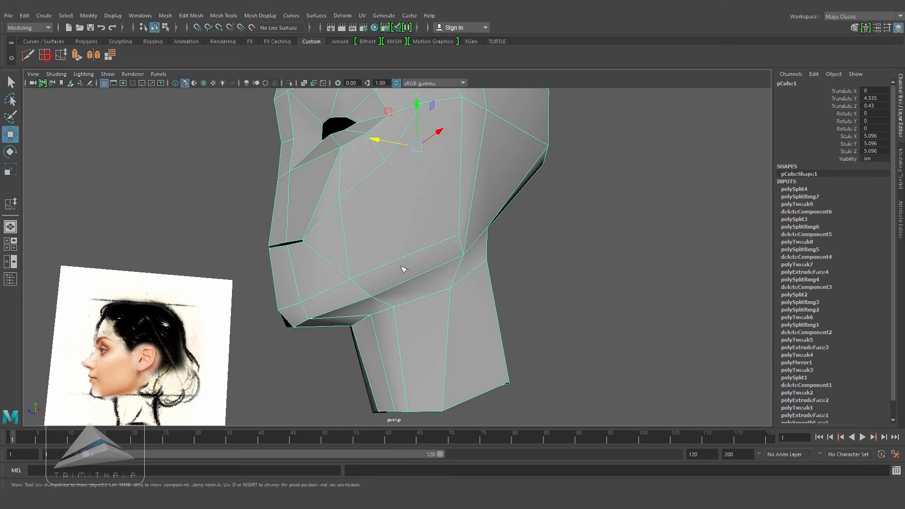
# Step: Insert an edge loop along the jaw line and cut an edge up across the cheek
pyautogui.click(46, 56)
pyautogui.click(421, 274)
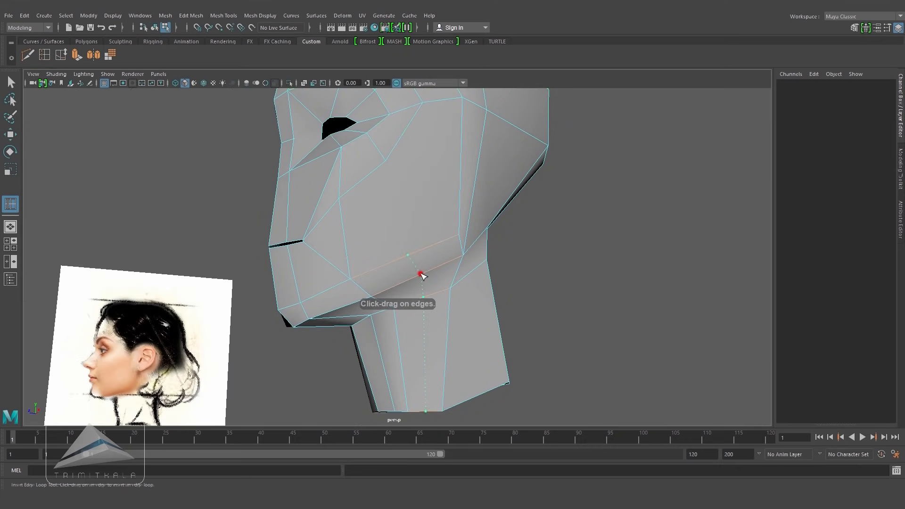
pyautogui.keyDown('alt'); pyautogui.moveTo(471, 287); pyautogui.dragTo(355, 232); pyautogui.keyUp('alt')
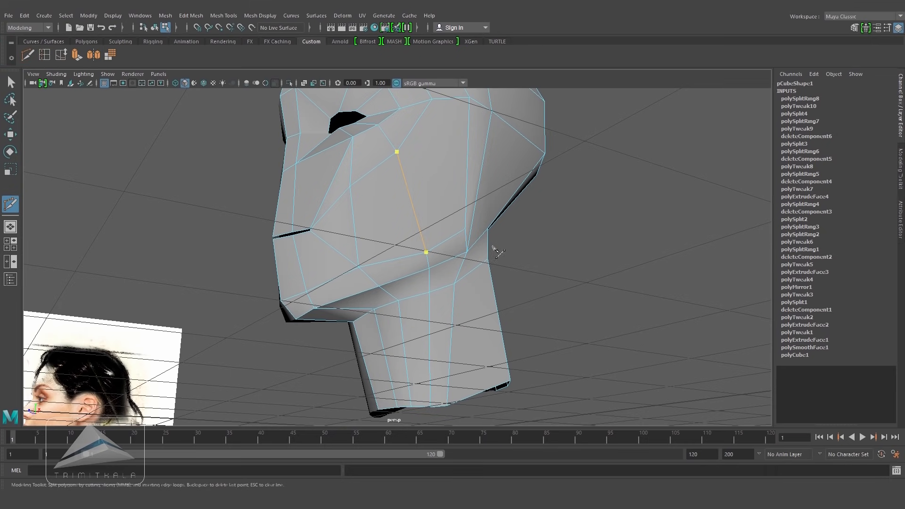
pyautogui.press('Return')
pyautogui.keyDown('alt'); pyautogui.moveTo(497, 242); pyautogui.dragTo(494, 289); pyautogui.keyUp('alt')
pyautogui.moveTo(452, 216); pyautogui.dragTo(493, 189, button='right')
pyautogui.keyDown('alt'); pyautogui.moveTo(477, 245); pyautogui.dragTo(509, 274); pyautogui.keyUp('alt')
# Step: Compare the cheek and jaw topology against the front reference image in wireframe and shaded views
pyautogui.click(44, 56)
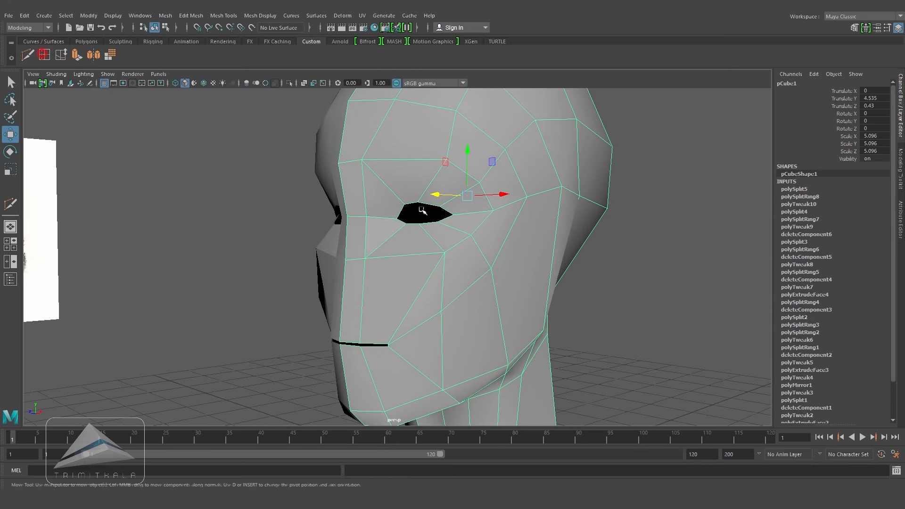
pyautogui.press('space')
pyautogui.moveTo(426, 228); pyautogui.dragTo(430, 268)
pyautogui.keyDown('alt'); pyautogui.moveTo(444, 275); pyautogui.dragTo(448, 330, button='middle'); pyautogui.keyUp('alt')
pyautogui.scroll(2, 472, 243)
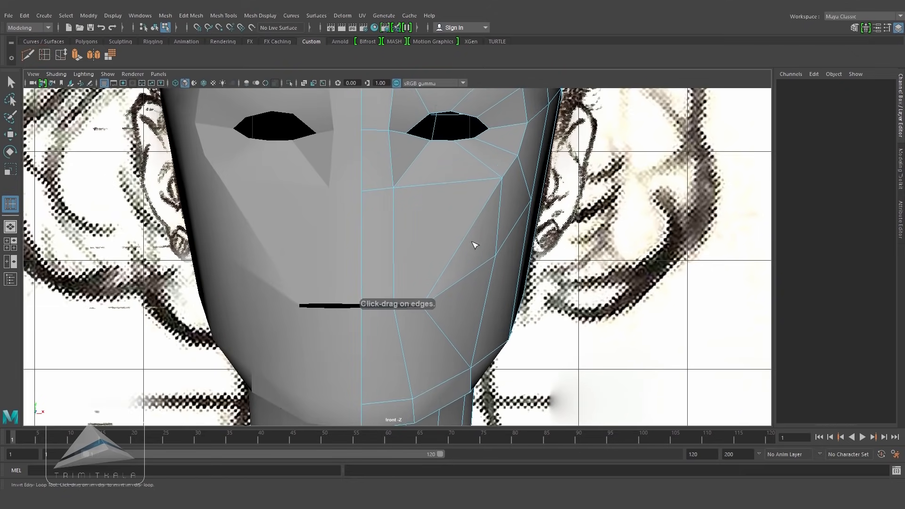
pyautogui.press('4')
pyautogui.click(364, 252)
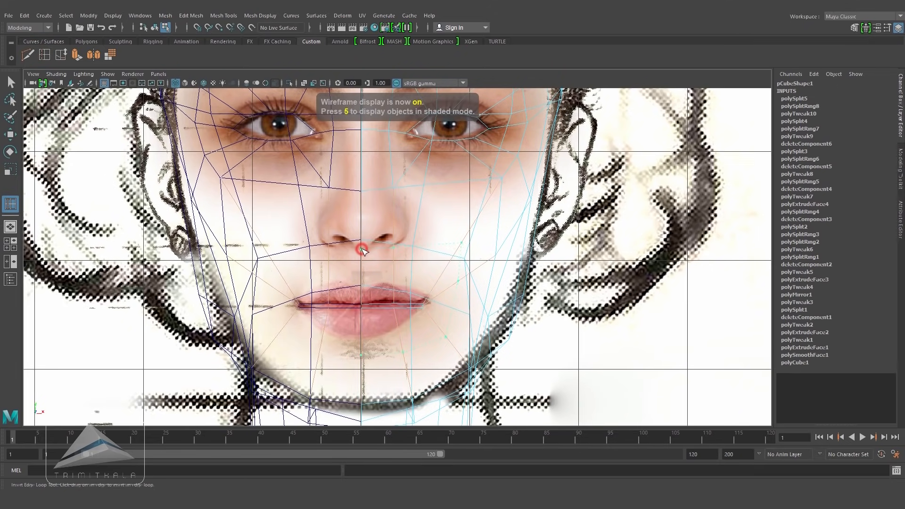
pyautogui.press('5')
pyautogui.press('space')
pyautogui.moveTo(362, 249); pyautogui.dragTo(360, 210)
pyautogui.press('w')
pyautogui.keyDown('alt'); pyautogui.moveTo(477, 289); pyautogui.dragTo(485, 241); pyautogui.keyUp('alt')
# Step: Insert edge loops across the cheek running from the mouth corner toward the ear
pyautogui.click(45, 56)
pyautogui.scroll(3, 448, 307)
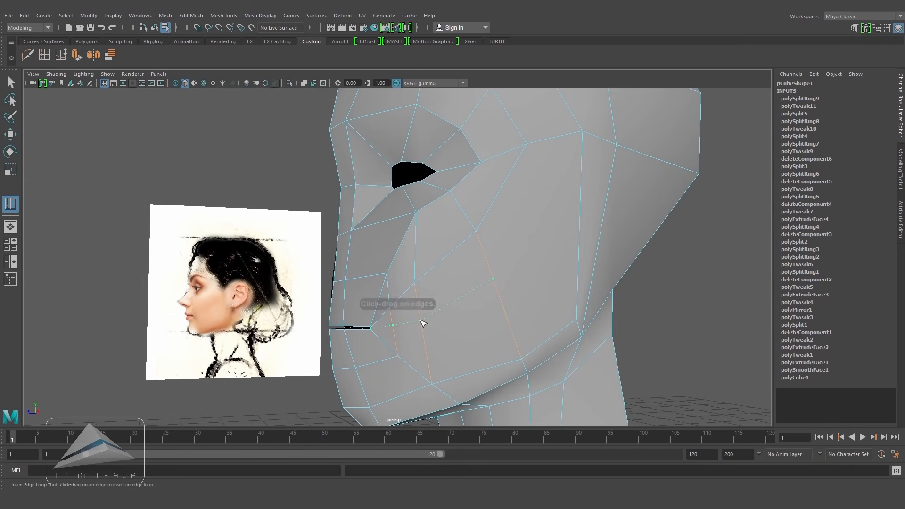
pyautogui.click(423, 323)
pyautogui.keyDown('alt'); pyautogui.moveTo(423, 323); pyautogui.dragTo(585, 225); pyautogui.keyUp('alt')
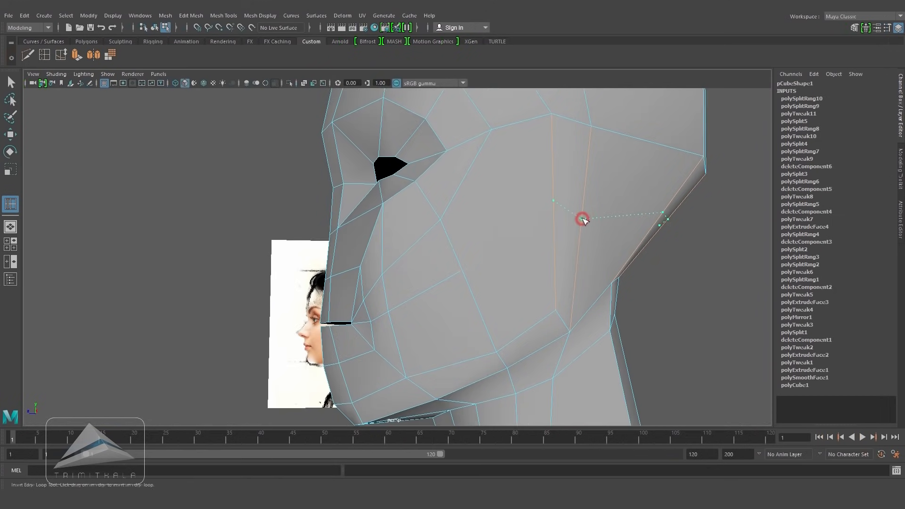
pyautogui.click(580, 227)
pyautogui.moveTo(580, 236)
pyautogui.keyDown('alt'); pyautogui.mouseDown()
pyautogui.moveTo(535, 256)
pyautogui.moveTo(440, 265)
pyautogui.moveTo(600, 259)
pyautogui.mouseUp(); pyautogui.keyUp('alt')
# Step: Cut a new edge across the cheek from beside the nose toward the side of the face
pyautogui.press('space')
pyautogui.keyDown('alt'); pyautogui.moveTo(600, 259); pyautogui.dragTo(455, 313, button='right'); pyautogui.keyUp('alt')
pyautogui.keyDown('alt'); pyautogui.moveTo(490, 203); pyautogui.dragTo(506, 276, button='middle'); pyautogui.keyUp('alt')
pyautogui.click(44, 55)
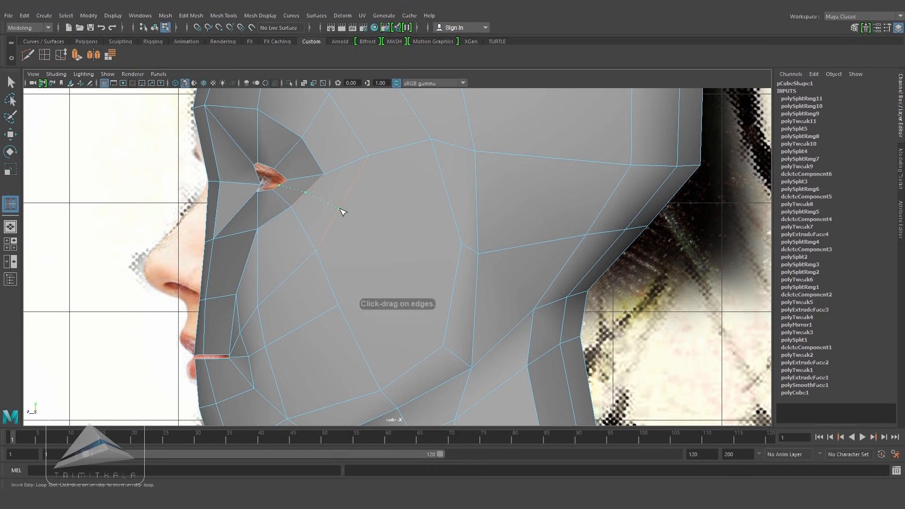
pyautogui.click(342, 211)
pyautogui.click(27, 56)
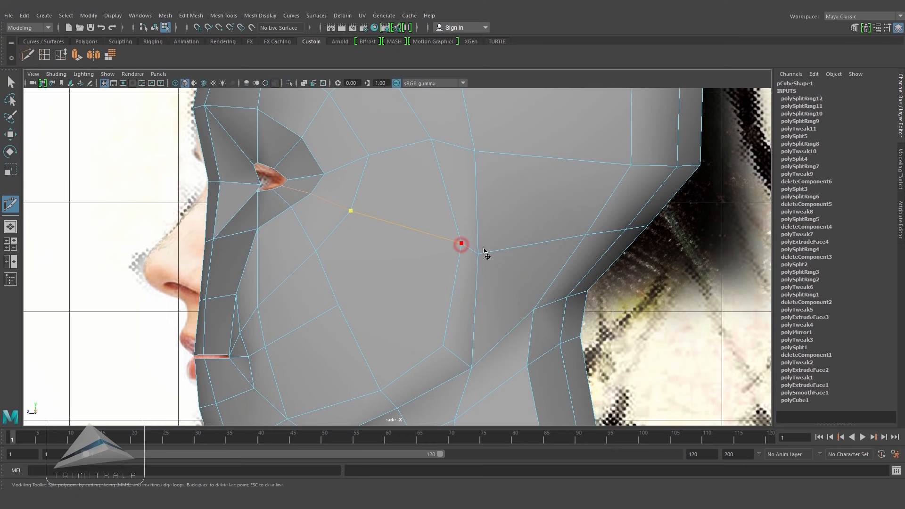
pyautogui.click(443, 346)
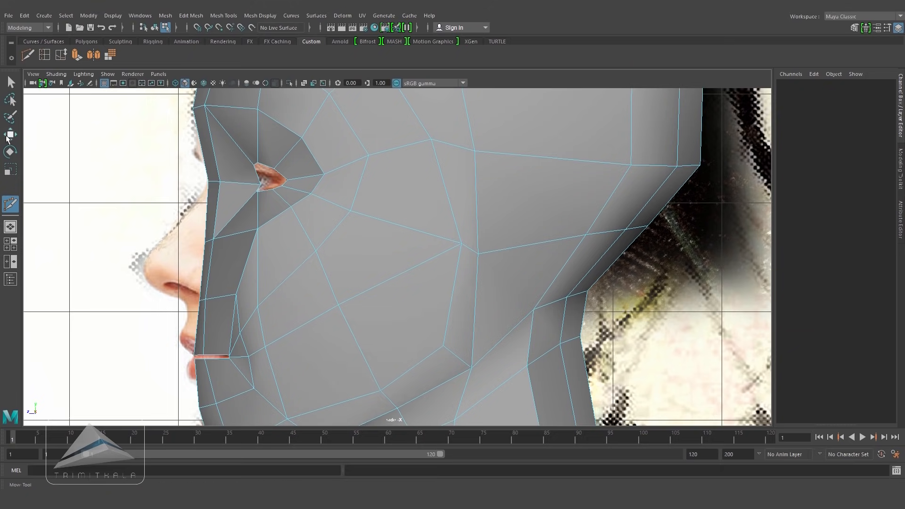
# Step: Move cheek, mouth and forehead vertices to follow the reference and smooth the new edge flow
pyautogui.press('w')
pyautogui.press('space')
pyautogui.moveTo(406, 287); pyautogui.dragTo(414, 255)
pyautogui.moveTo(426, 301)
pyautogui.keyDown('alt'); pyautogui.mouseDown()
pyautogui.moveTo(477, 289)
pyautogui.moveTo(438, 295)
pyautogui.mouseUp(); pyautogui.keyUp('alt')
pyautogui.keyDown('alt'); pyautogui.moveTo(438, 296); pyautogui.dragTo(500, 300, button='right'); pyautogui.keyUp('alt')
pyautogui.keyDown('alt'); pyautogui.moveTo(499, 300); pyautogui.dragTo(479, 307, button='middle'); pyautogui.keyUp('alt')
pyautogui.rightClick(426, 269)
pyautogui.keyDown('alt'); pyautogui.moveTo(500, 296); pyautogui.dragTo(558, 299); pyautogui.keyUp('alt')
pyautogui.keyDown('alt'); pyautogui.moveTo(492, 299); pyautogui.dragTo(508, 302, button='right'); pyautogui.keyUp('alt')
pyautogui.keyDown('alt'); pyautogui.moveTo(464, 307); pyautogui.dragTo(456, 330); pyautogui.keyUp('alt')
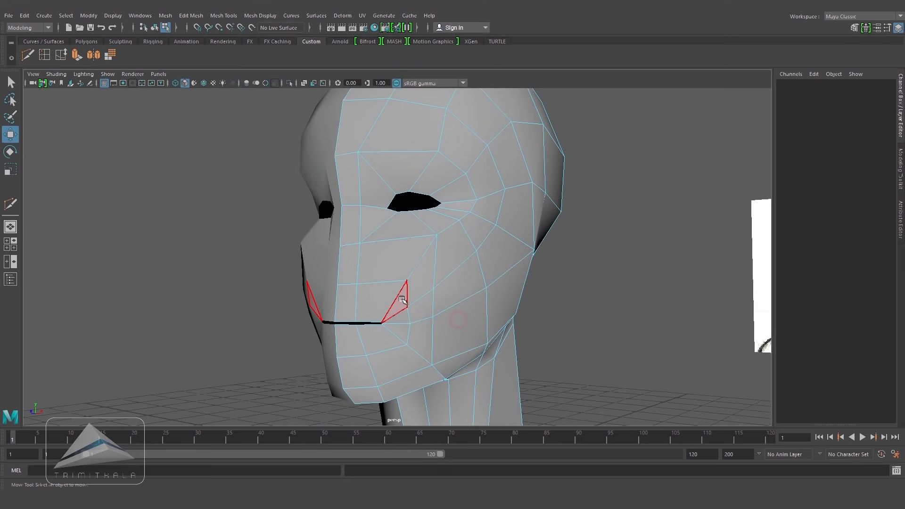
pyautogui.click(401, 300)
pyautogui.keyDown('shift'); pyautogui.click(426, 276); pyautogui.keyUp('shift')
pyautogui.keyDown('shift'); pyautogui.doubleClick(454, 260); pyautogui.keyUp('shift')
pyautogui.keyDown('alt'); pyautogui.moveTo(490, 280); pyautogui.dragTo(511, 285); pyautogui.keyUp('alt')
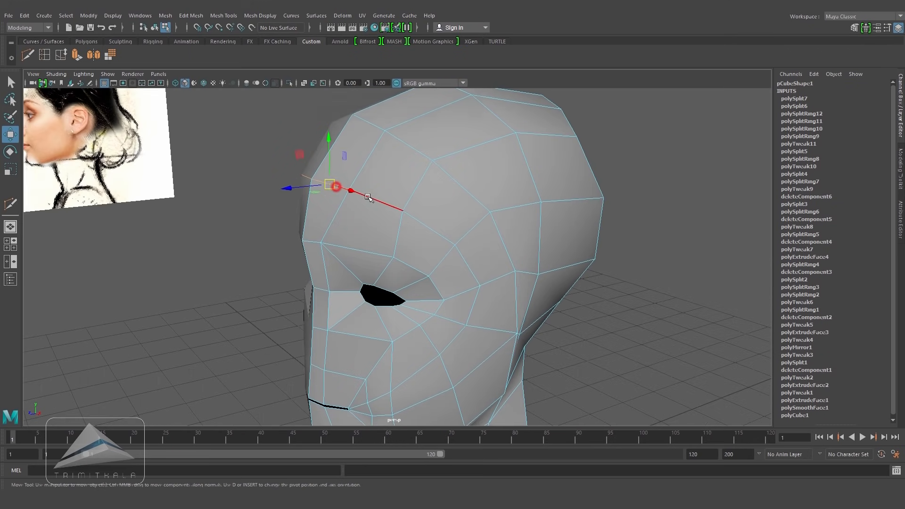
pyautogui.keyDown('alt'); pyautogui.moveTo(355, 203); pyautogui.dragTo(330, 208); pyautogui.keyUp('alt')
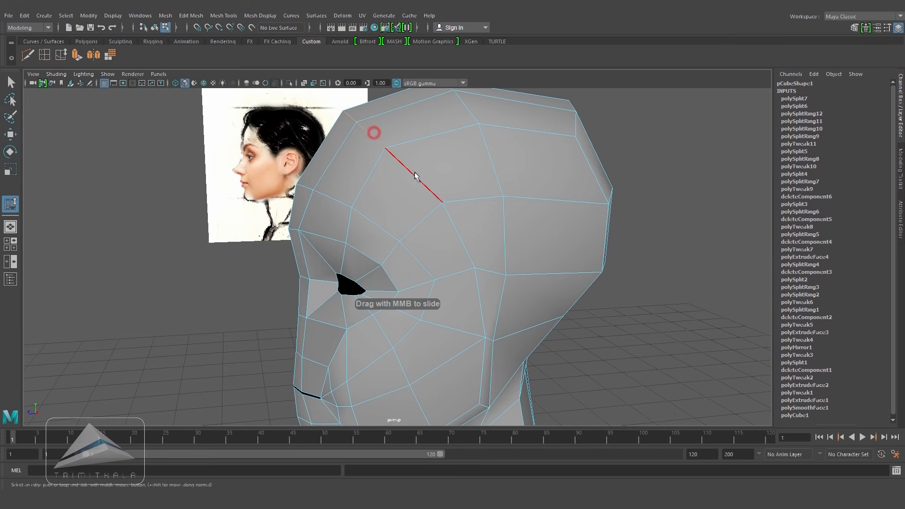
# Step: Insert an edge loop across the forehead and over the top of the head
pyautogui.keyDown('alt'); pyautogui.moveTo(446, 217); pyautogui.dragTo(440, 154); pyautogui.keyUp('alt')
pyautogui.keyDown('alt'); pyautogui.moveTo(541, 245); pyautogui.dragTo(262, 176); pyautogui.keyUp('alt')
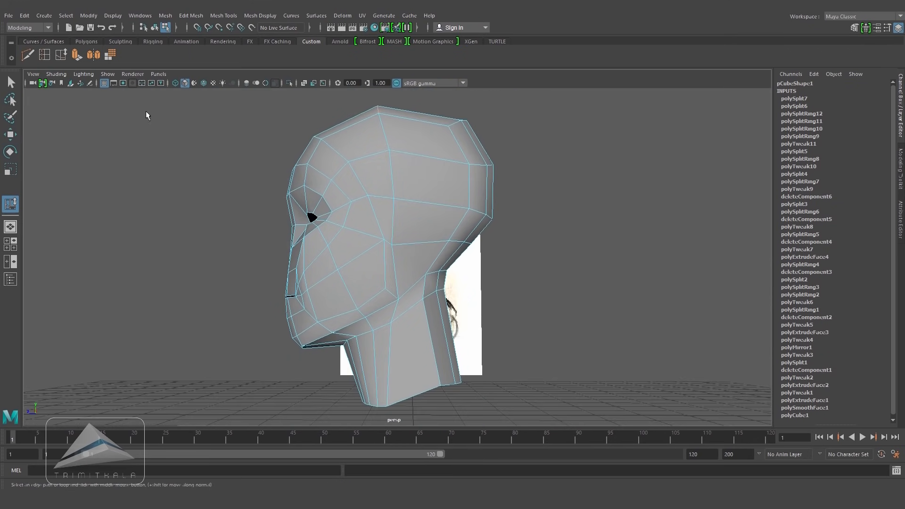
pyautogui.moveTo(430, 206); pyautogui.dragTo(430, 206)
pyautogui.keyDown('alt'); pyautogui.moveTo(430, 208); pyautogui.dragTo(448, 279); pyautogui.keyUp('alt')
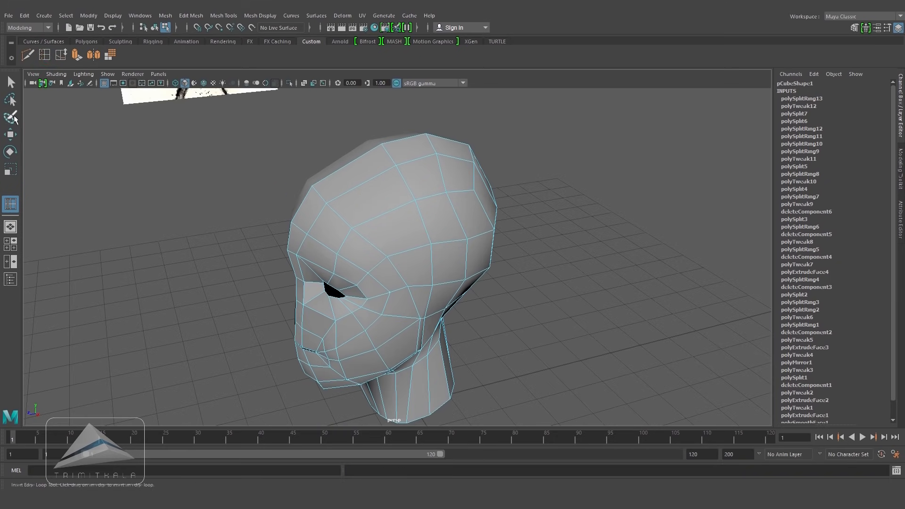
# Step: Select vertices along the new forehead loop and move them to round out the skull
pyautogui.click(12, 86)
pyautogui.press('w')
pyautogui.click(390, 154)
pyautogui.keyDown('shift'); pyautogui.click(407, 183); pyautogui.keyUp('shift')
pyautogui.keyDown('shift'); pyautogui.click(427, 217); pyautogui.keyUp('shift')
pyautogui.keyDown('alt'); pyautogui.moveTo(427, 217); pyautogui.dragTo(482, 274); pyautogui.keyUp('alt')
pyautogui.press('space')
pyautogui.keyDown('alt'); pyautogui.moveTo(439, 249); pyautogui.dragTo(445, 262, button='middle'); pyautogui.keyUp('alt')
pyautogui.keyDown('alt'); pyautogui.moveTo(432, 230); pyautogui.dragTo(442, 258, button='middle'); pyautogui.keyUp('alt')
pyautogui.keyDown('alt'); pyautogui.moveTo(442, 258); pyautogui.dragTo(486, 262, button='right'); pyautogui.keyUp('alt')
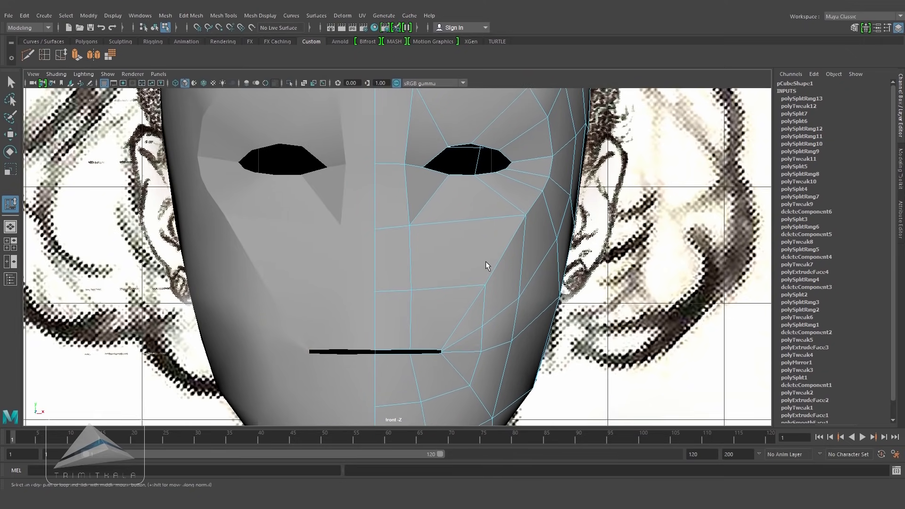
# Step: Select the face between the cheeks below the eyes and extrude it forward to block out the nose
pyautogui.click(403, 198)
pyautogui.press('w')
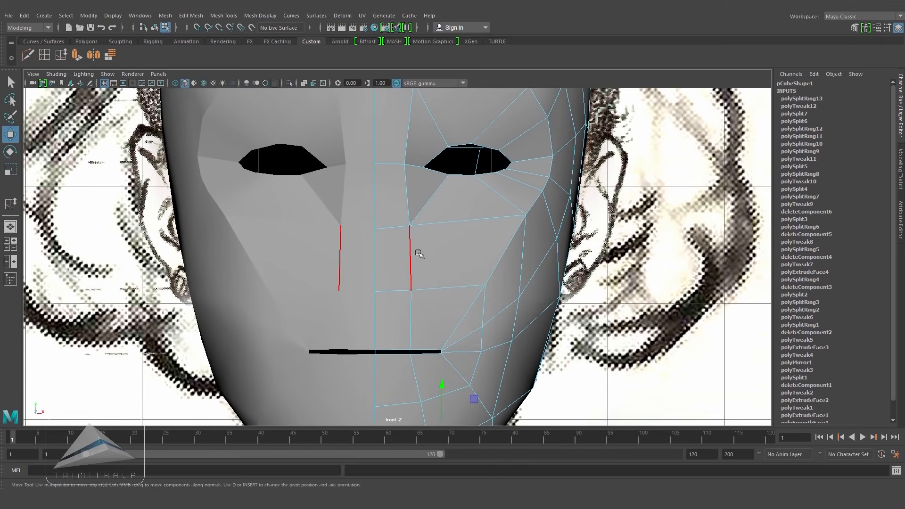
pyautogui.press('4')
pyautogui.press('5')
pyautogui.moveTo(394, 200); pyautogui.dragTo(394, 222, button='right')
pyautogui.click(395, 195)
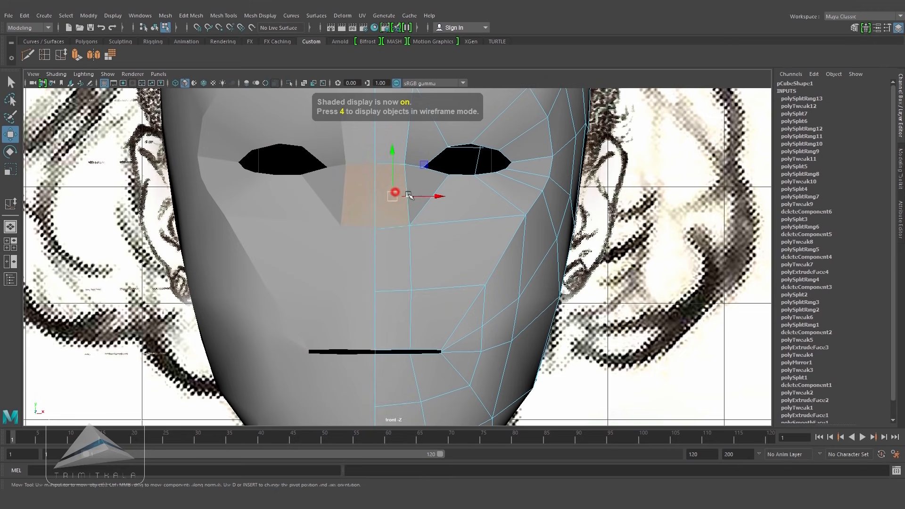
pyautogui.press('4')
pyautogui.keyDown('shift'); pyautogui.click(400, 250); pyautogui.keyUp('shift')
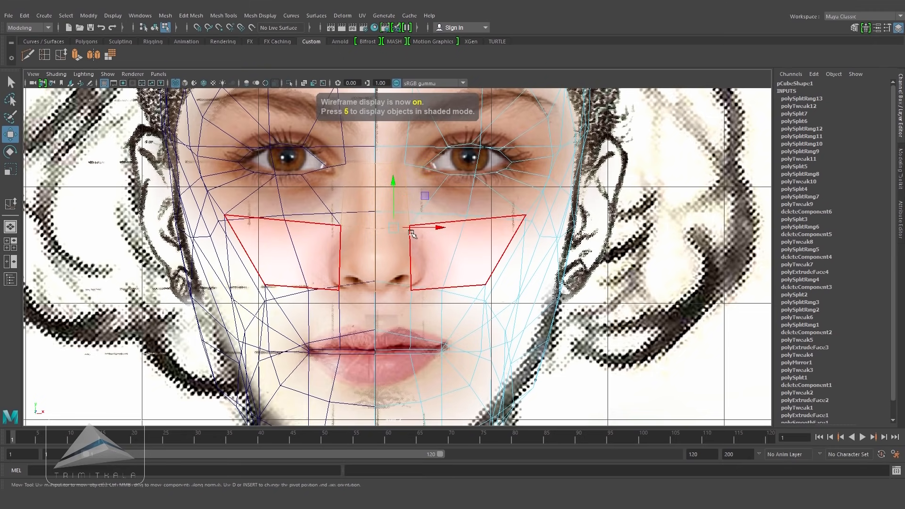
pyautogui.press('5')
pyautogui.press('space')
pyautogui.moveTo(414, 229); pyautogui.dragTo(422, 206)
pyautogui.moveTo(442, 238)
pyautogui.keyDown('alt'); pyautogui.mouseDown()
pyautogui.moveTo(399, 248)
pyautogui.moveTo(472, 240)
pyautogui.mouseUp(); pyautogui.keyUp('alt')
pyautogui.press('space')
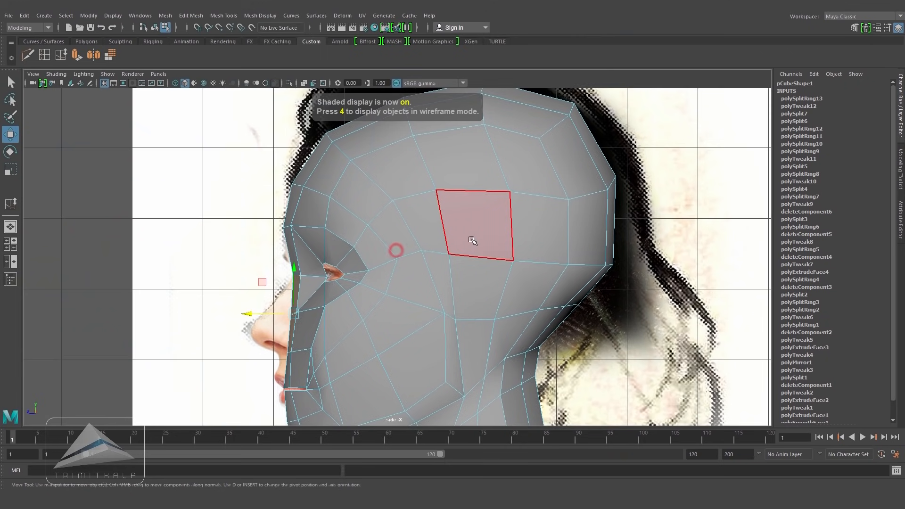
pyautogui.keyDown('alt'); pyautogui.moveTo(423, 231); pyautogui.dragTo(455, 165, button='middle'); pyautogui.keyUp('alt')
pyautogui.scroll(3, 455, 165)
pyautogui.click(77, 55)
pyautogui.scroll(1, 328, 250)
pyautogui.click(357, 160)
pyautogui.moveTo(265, 245); pyautogui.dragTo(224, 245)
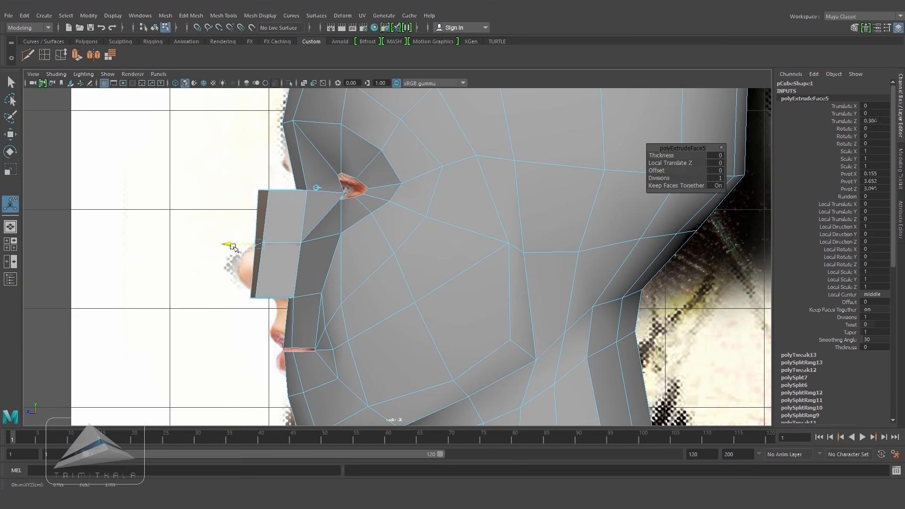
pyautogui.scroll(1, 303, 214)
pyautogui.moveTo(306, 185); pyautogui.dragTo(264, 185, button='right')
# Step: In X-ray view, delete the inner face left at the symmetry seam by the nose extrusion
pyautogui.press('space')
pyautogui.moveTo(373, 225); pyautogui.dragTo(383, 208)
pyautogui.keyDown('alt'); pyautogui.moveTo(384, 208); pyautogui.dragTo(583, 226); pyautogui.keyUp('alt')
pyautogui.moveTo(487, 200); pyautogui.dragTo(528, 187, button='right')
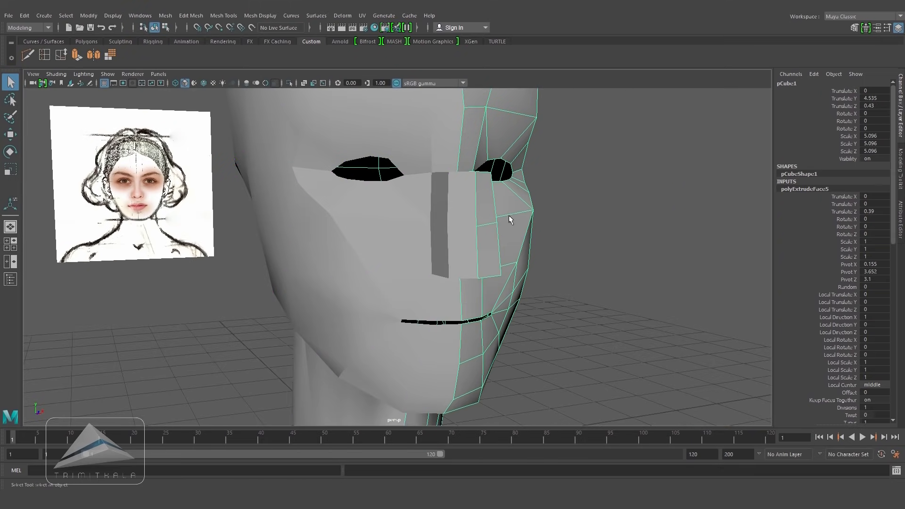
pyautogui.scroll(1, 555, 215)
pyautogui.click(303, 83)
pyautogui.keyDown('alt'); pyautogui.moveTo(505, 245); pyautogui.dragTo(456, 237); pyautogui.keyUp('alt')
pyautogui.moveTo(489, 205); pyautogui.dragTo(488, 238, button='right')
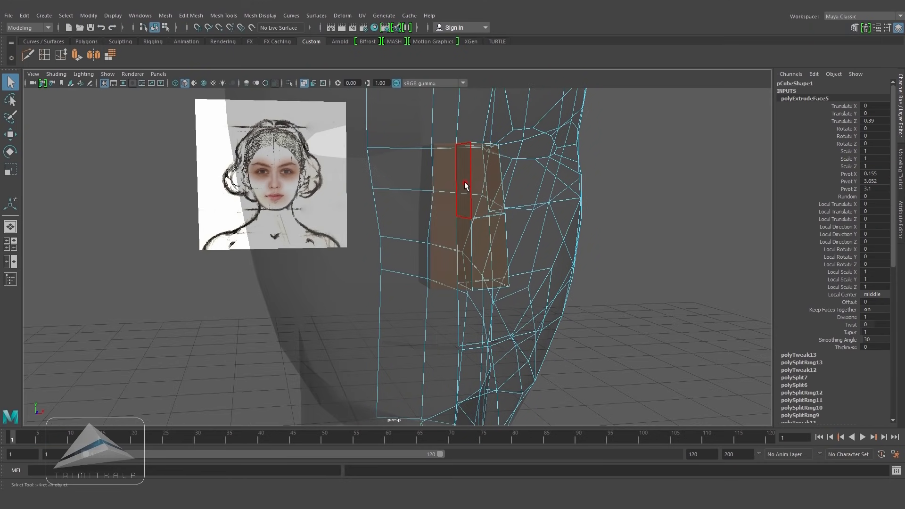
pyautogui.click(465, 182)
pyautogui.press('Delete')
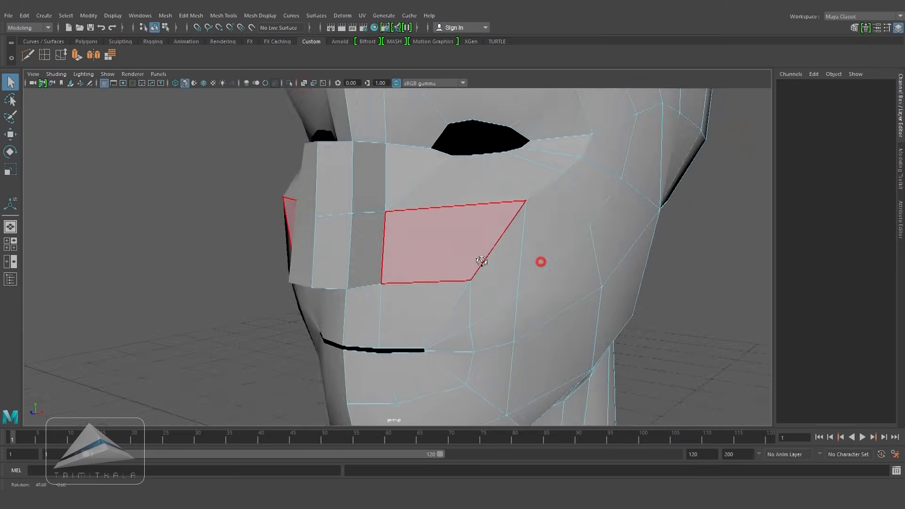
# Step: In side view, move the nose vertices to match the reference nose profile
pyautogui.press('space')
pyautogui.moveTo(468, 257); pyautogui.dragTo(537, 264)
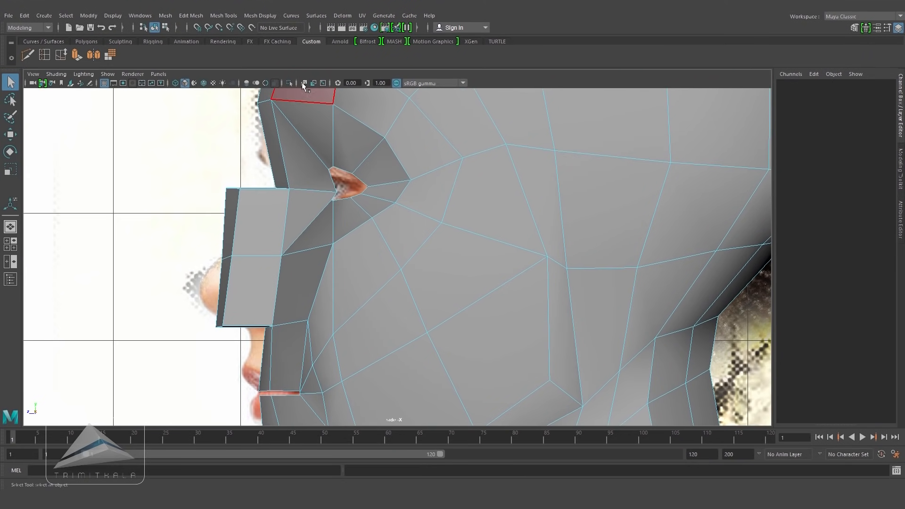
pyautogui.click(304, 84)
pyautogui.moveTo(254, 189); pyautogui.dragTo(202, 177, button='right')
pyautogui.press('w')
pyautogui.moveTo(233, 188); pyautogui.dragTo(270, 209)
pyautogui.moveTo(205, 247); pyautogui.dragTo(242, 239)
pyautogui.moveTo(233, 337); pyautogui.dragTo(211, 319)
pyautogui.moveTo(219, 326); pyautogui.dragTo(203, 307)
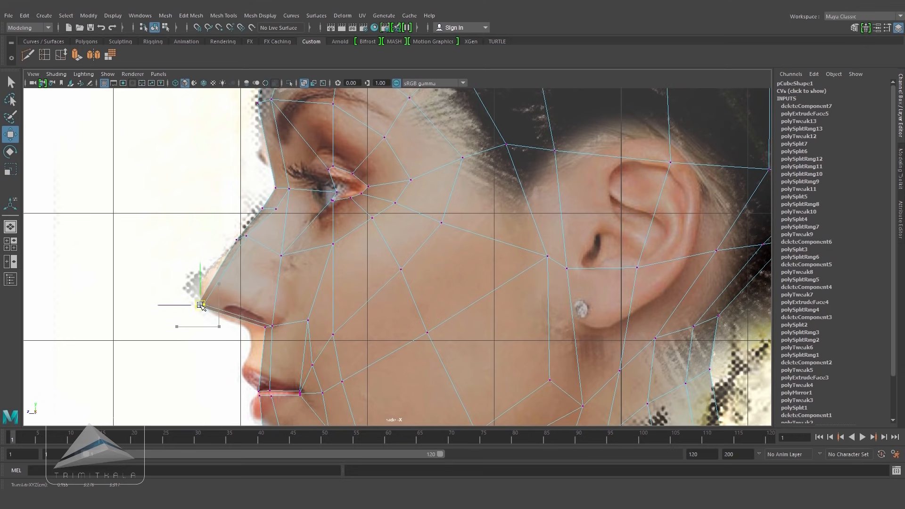
pyautogui.press('space')
pyautogui.moveTo(348, 273); pyautogui.dragTo(354, 293)
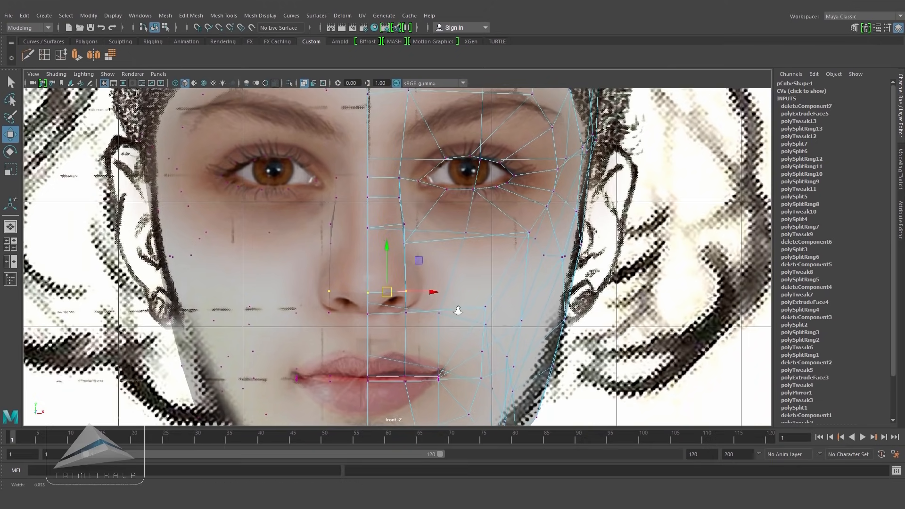
# Step: In front view, move the nose vertices to match the nose width in the reference
pyautogui.click(304, 83)
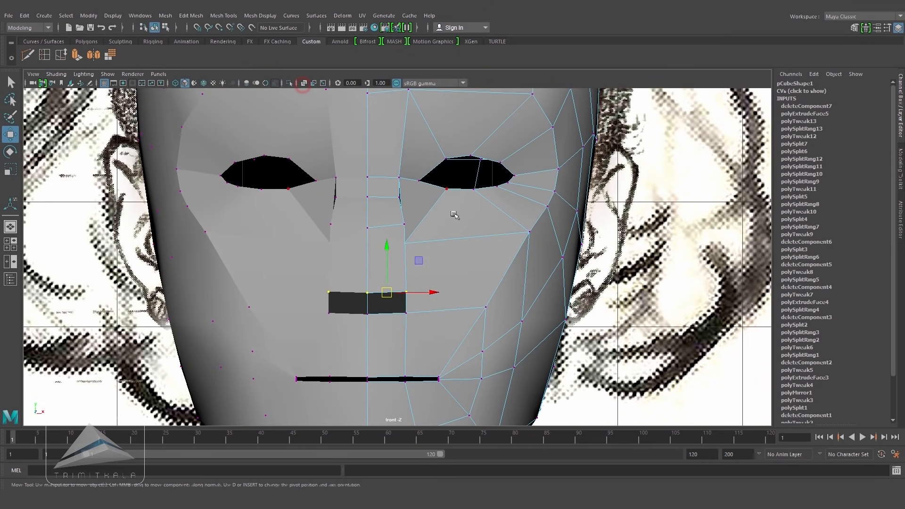
pyautogui.moveTo(397, 243); pyautogui.dragTo(398, 215, button='right')
pyautogui.click(405, 257)
pyautogui.moveTo(449, 257); pyautogui.dragTo(441, 238)
pyautogui.press('w')
pyautogui.press('space')
pyautogui.keyDown('alt'); pyautogui.moveTo(442, 245); pyautogui.dragTo(440, 267); pyautogui.keyUp('alt')
pyautogui.moveTo(421, 170); pyautogui.dragTo(422, 178)
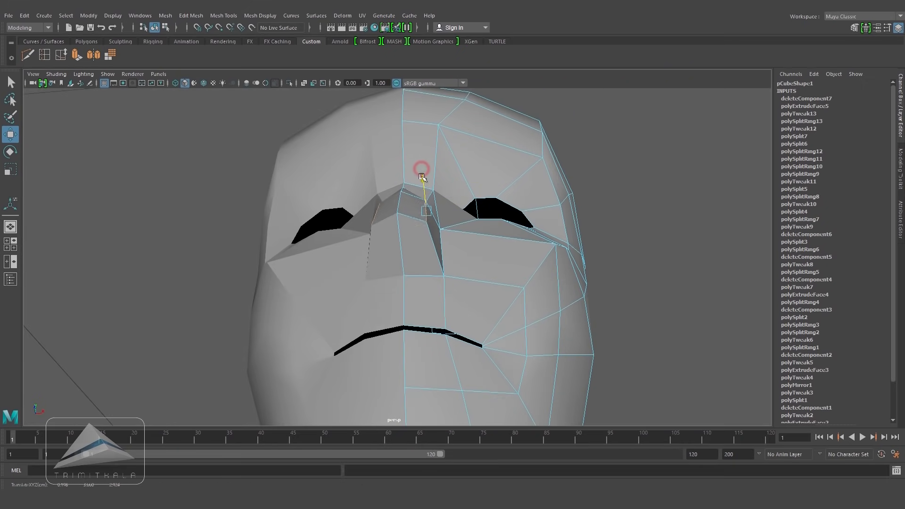
# Step: Move the vertices around the nose and upper lip to blend the nose into the face
pyautogui.keyDown('alt'); pyautogui.moveTo(437, 229); pyautogui.dragTo(400, 285); pyautogui.keyUp('alt')
pyautogui.moveTo(357, 228); pyautogui.dragTo(357, 253, button='right')
pyautogui.keyDown('alt'); pyautogui.moveTo(357, 254); pyautogui.dragTo(297, 252); pyautogui.keyUp('alt')
pyautogui.keyDown('alt'); pyautogui.moveTo(298, 255); pyautogui.dragTo(477, 284); pyautogui.keyUp('alt')
pyautogui.moveTo(516, 228); pyautogui.dragTo(562, 215, button='right')
pyautogui.keyDown('alt'); pyautogui.moveTo(560, 293); pyautogui.dragTo(496, 281); pyautogui.keyUp('alt')
pyautogui.keyDown('alt'); pyautogui.moveTo(561, 302); pyautogui.dragTo(402, 281); pyautogui.keyUp('alt')
pyautogui.moveTo(373, 254)
pyautogui.mouseDown(button='right')
pyautogui.moveTo(357, 253)
pyautogui.moveTo(359, 265)
pyautogui.mouseUp(button='right')
pyautogui.click(357, 263)
pyautogui.press('space')
pyautogui.keyDown('alt'); pyautogui.moveTo(416, 291); pyautogui.dragTo(443, 304); pyautogui.keyUp('alt')
pyautogui.scroll(1, 463, 306)
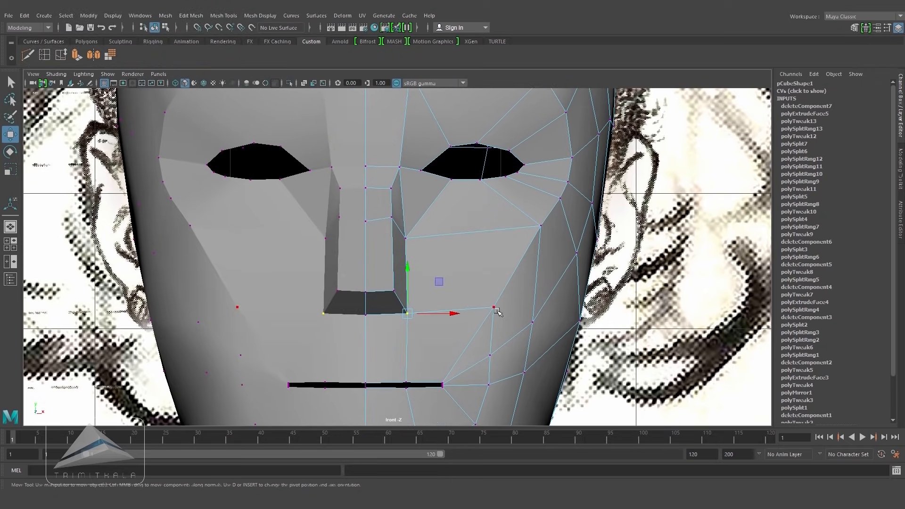
# Step: Move the vertices beside the nose to follow the nostril wing in the front and side reference images
pyautogui.press('4')
pyautogui.scroll(1, 558, 297)
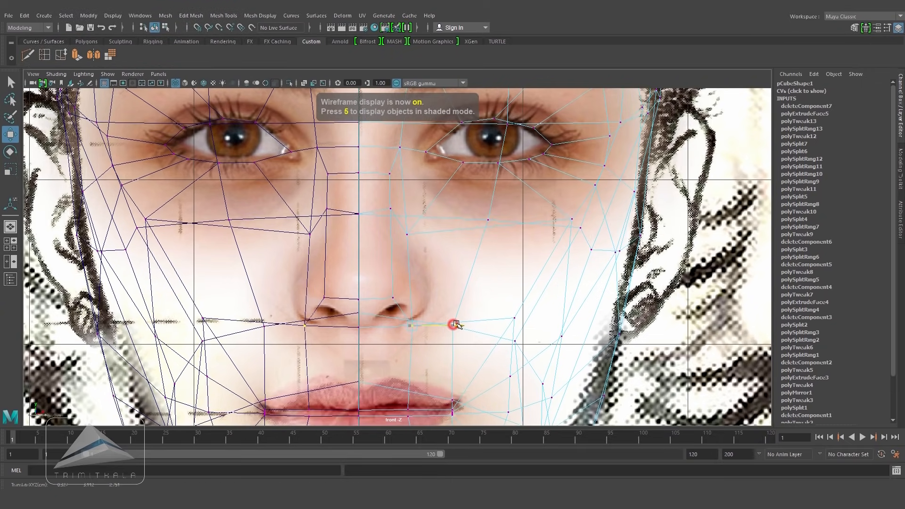
pyautogui.click(418, 280)
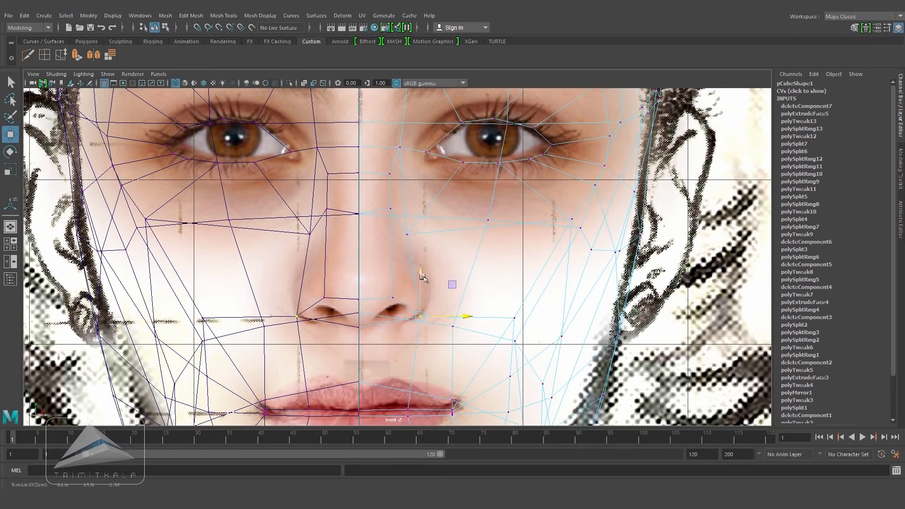
pyautogui.press('space')
pyautogui.moveTo(417, 309); pyautogui.dragTo(475, 310)
pyautogui.keyDown('alt'); pyautogui.moveTo(341, 308); pyautogui.dragTo(390, 295, button='middle'); pyautogui.keyUp('alt')
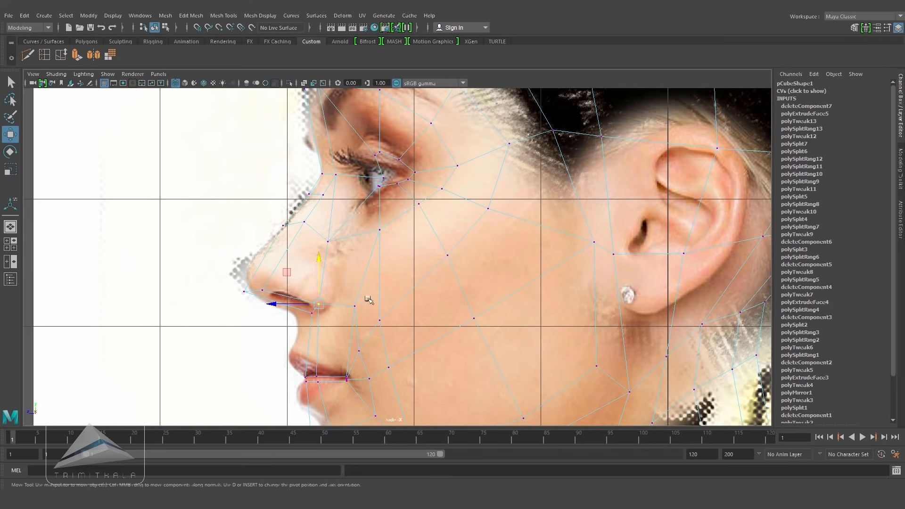
pyautogui.keyDown('alt'); pyautogui.moveTo(390, 295); pyautogui.dragTo(467, 341, button='right'); pyautogui.keyUp('alt')
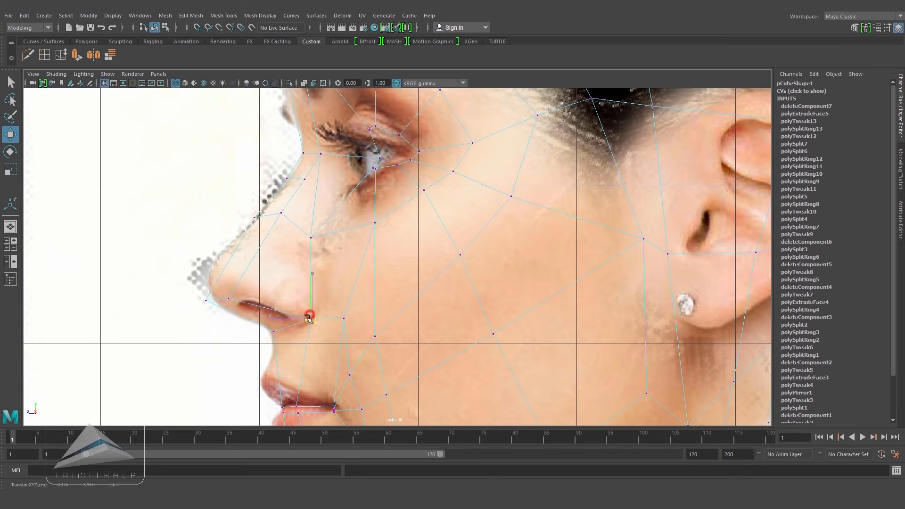
pyautogui.moveTo(311, 238); pyautogui.dragTo(314, 227)
pyautogui.keyDown('alt'); pyautogui.moveTo(314, 227); pyautogui.dragTo(328, 255, button='middle'); pyautogui.keyUp('alt')
pyautogui.press('4')
pyautogui.moveTo(281, 256); pyautogui.dragTo(295, 257)
# Step: Refine the vertices around the nostril and cheek in perspective view to smooth the nose into the face
pyautogui.press('6')
pyautogui.press('space')
pyautogui.click(403, 305)
pyautogui.moveTo(403, 304)
pyautogui.keyDown('alt'); pyautogui.mouseDown()
pyautogui.moveTo(507, 307)
pyautogui.moveTo(507, 267)
pyautogui.moveTo(439, 283)
pyautogui.moveTo(485, 299)
pyautogui.mouseUp(); pyautogui.keyUp('alt')
pyautogui.keyDown('alt'); pyautogui.moveTo(416, 278); pyautogui.dragTo(429, 235); pyautogui.keyUp('alt')
pyautogui.moveTo(431, 235); pyautogui.dragTo(421, 242)
pyautogui.press('space')
pyautogui.click(366, 263)
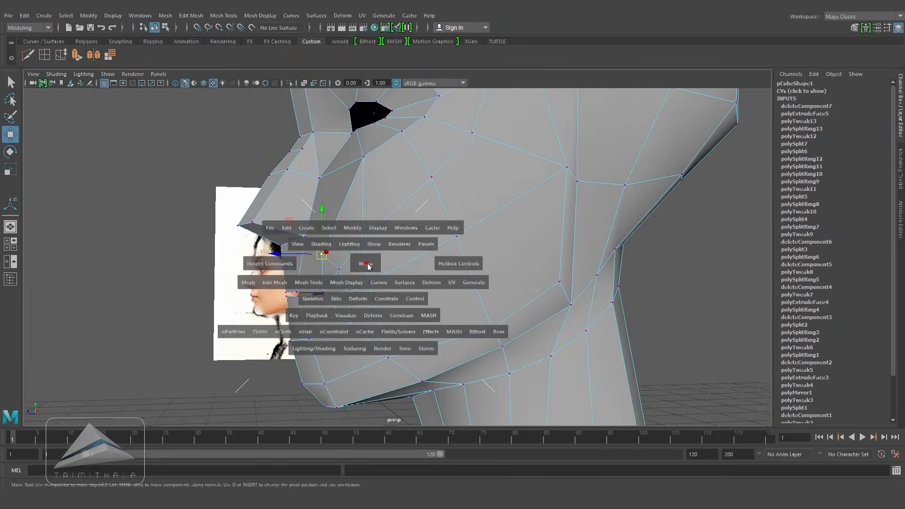
pyautogui.press('4')
pyautogui.press('5')
pyautogui.press('space')
pyautogui.moveTo(415, 312); pyautogui.dragTo(417, 283)
pyautogui.moveTo(464, 200); pyautogui.dragTo(496, 188, button='right')
pyautogui.keyDown('alt'); pyautogui.moveTo(461, 264); pyautogui.dragTo(455, 320); pyautogui.keyUp('alt')
pyautogui.press('space')
pyautogui.keyDown('alt'); pyautogui.moveTo(495, 408); pyautogui.dragTo(501, 275, button='middle'); pyautogui.keyUp('alt')
pyautogui.scroll(2, 501, 274)
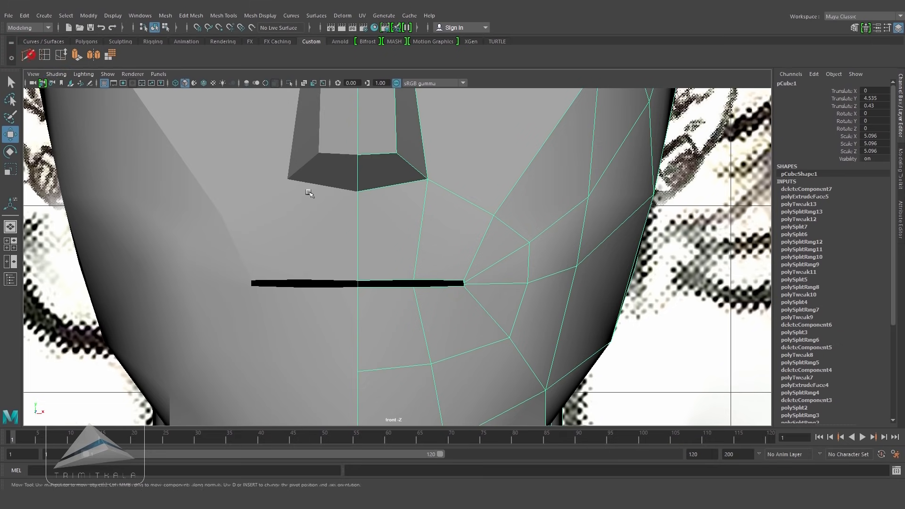
# Step: Cut a new edge from the side of the nose down to the upper lip with Multi-Cut
pyautogui.click(29, 55)
pyautogui.press('4')
pyautogui.press('5')
pyautogui.press('4')
pyautogui.press('4')
pyautogui.click(389, 246)
pyautogui.press('5')
pyautogui.press('4')
pyautogui.click(419, 253)
pyautogui.press('5')
pyautogui.press('4')
pyautogui.press('5')
pyautogui.press('4')
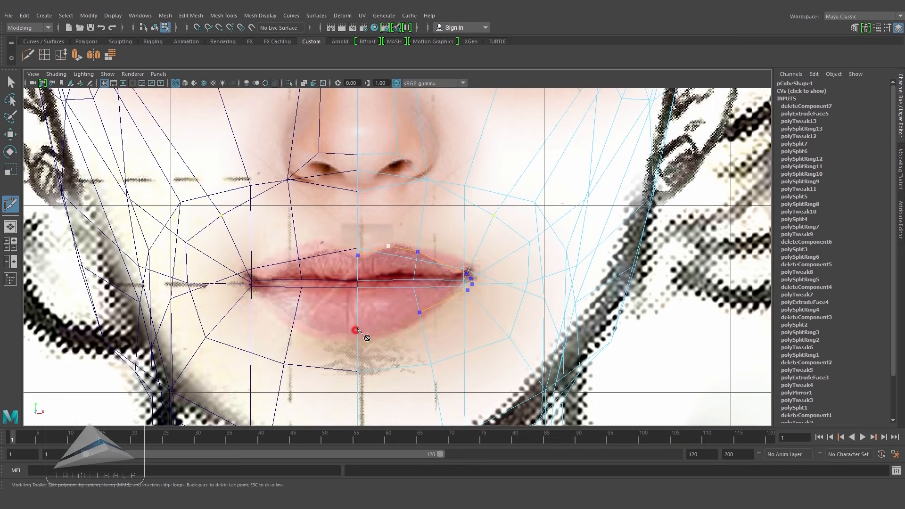
pyautogui.press('Return')
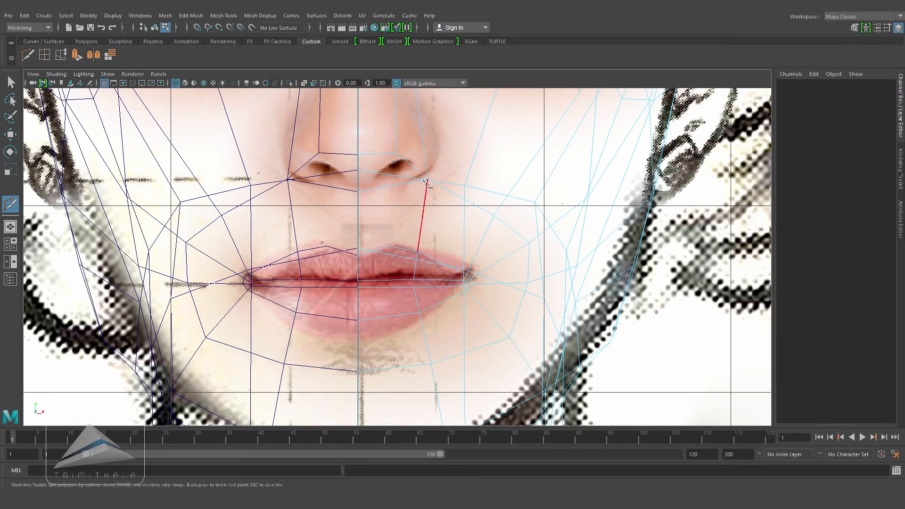
# Step: In side view, move the upper lip vertices to match the reference lip profile
pyautogui.press('5')
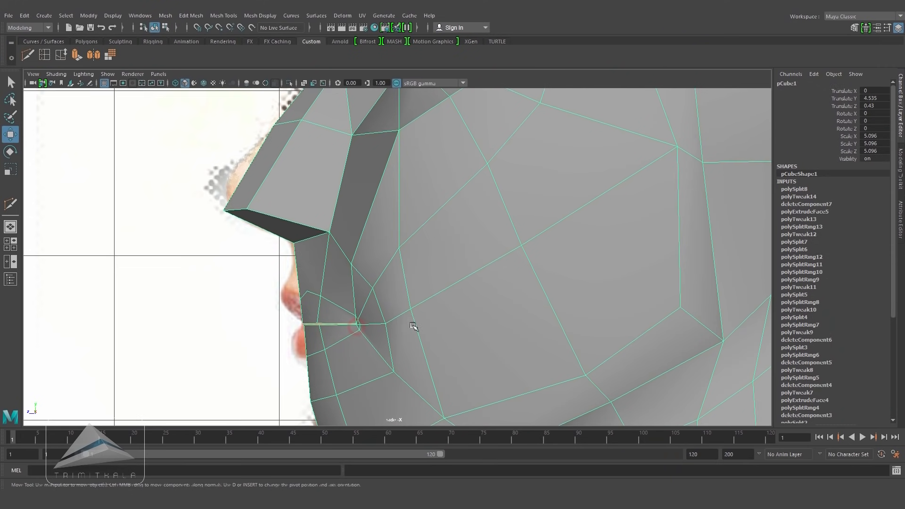
pyautogui.scroll(2, 414, 327)
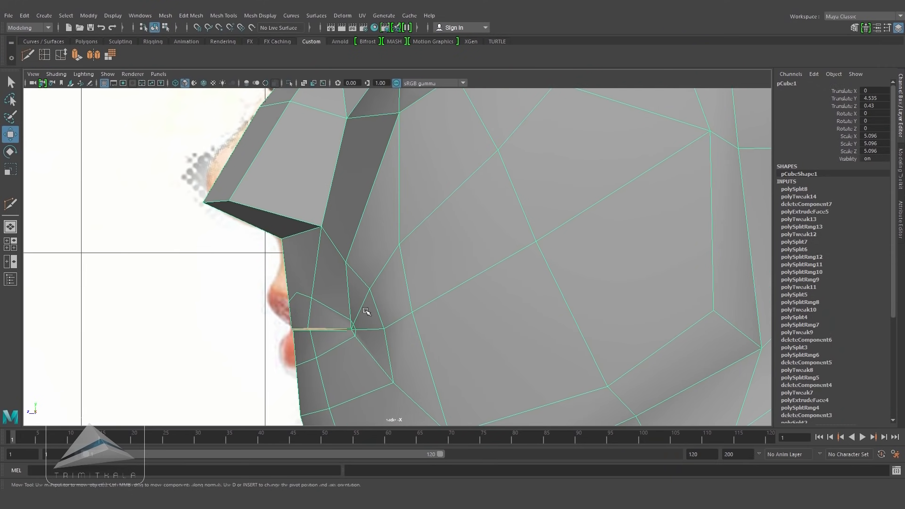
pyautogui.press('4')
pyautogui.moveTo(319, 304); pyautogui.dragTo(275, 281, button='right')
pyautogui.moveTo(307, 302); pyautogui.dragTo(285, 297)
pyautogui.moveTo(325, 371); pyautogui.dragTo(294, 360)
pyautogui.press('4')
pyautogui.moveTo(322, 289); pyautogui.dragTo(296, 301)
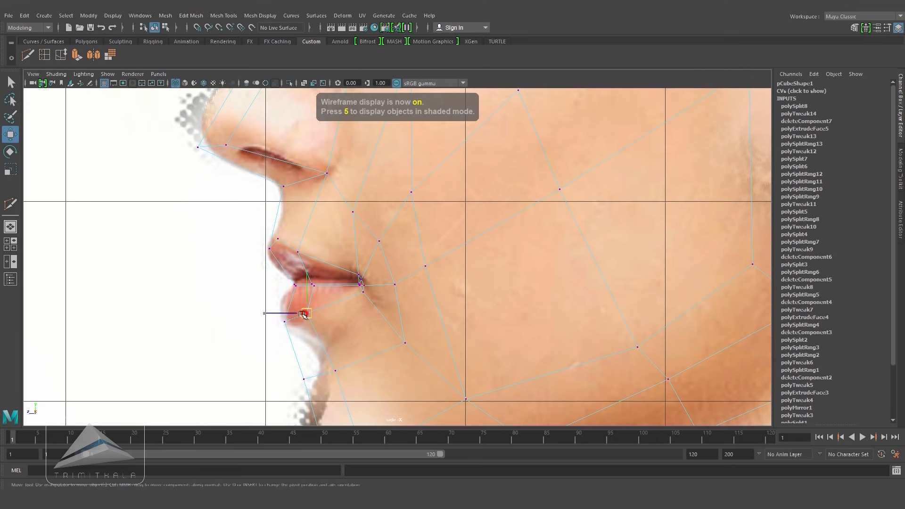
pyautogui.moveTo(288, 328); pyautogui.dragTo(281, 318)
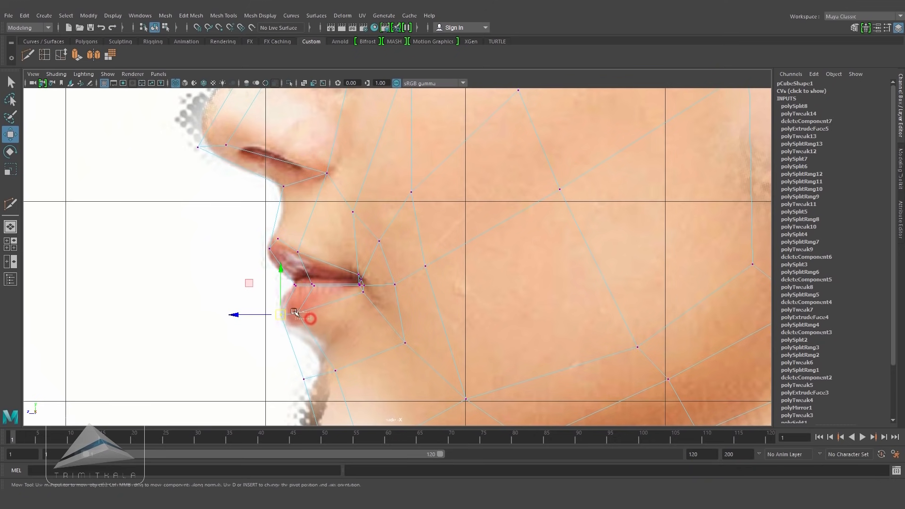
pyautogui.click(297, 253)
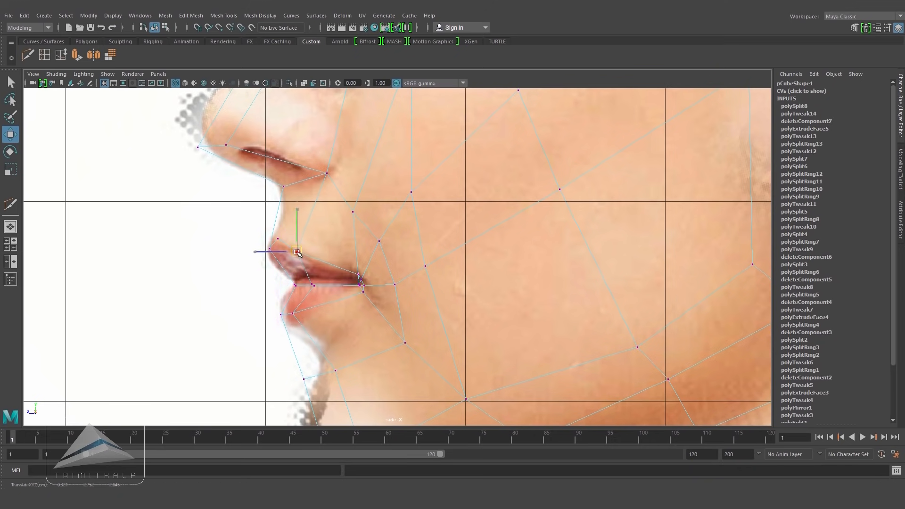
pyautogui.click(357, 278)
pyautogui.moveTo(358, 277)
pyautogui.mouseDown()
pyautogui.moveTo(345, 271)
pyautogui.moveTo(344, 299)
pyautogui.moveTo(426, 291)
pyautogui.moveTo(592, 299)
pyautogui.moveTo(521, 283)
pyautogui.moveTo(491, 307)
pyautogui.moveTo(415, 298)
pyautogui.moveTo(416, 289)
pyautogui.moveTo(449, 287)
pyautogui.moveTo(415, 289)
pyautogui.moveTo(422, 274)
pyautogui.mouseUp()
# Step: Insert a vertical edge loop running down the side of the nose and cheek
pyautogui.press('5')
pyautogui.press('space')
pyautogui.click(382, 310)
pyautogui.moveTo(400, 229); pyautogui.dragTo(444, 215, button='right')
pyautogui.keyDown('alt'); pyautogui.moveTo(446, 263); pyautogui.dragTo(119, 153); pyautogui.keyUp('alt')
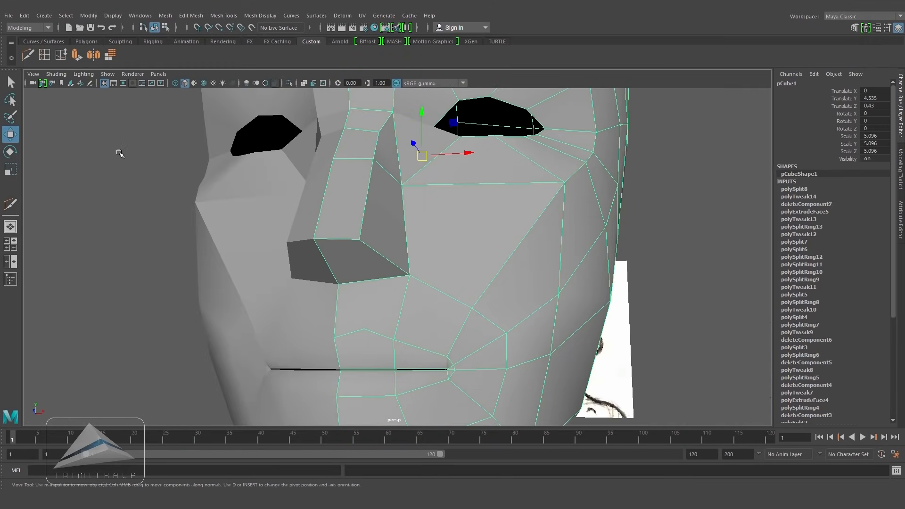
pyautogui.click(44, 55)
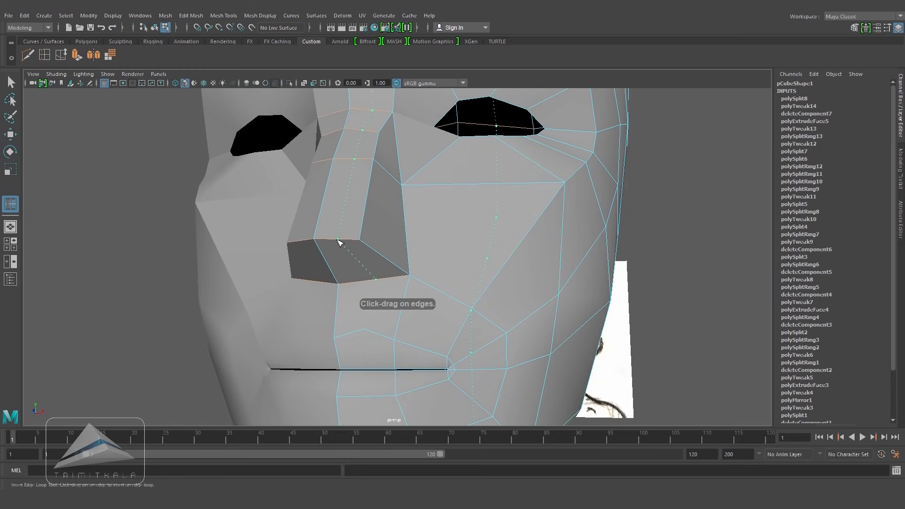
pyautogui.click(336, 243)
# Step: Cut an edge from the nose base down to the mouth with Multi-Cut
pyautogui.scroll(-3, 318, 273)
pyautogui.keyDown('alt'); pyautogui.moveTo(317, 273); pyautogui.dragTo(398, 293); pyautogui.keyUp('alt')
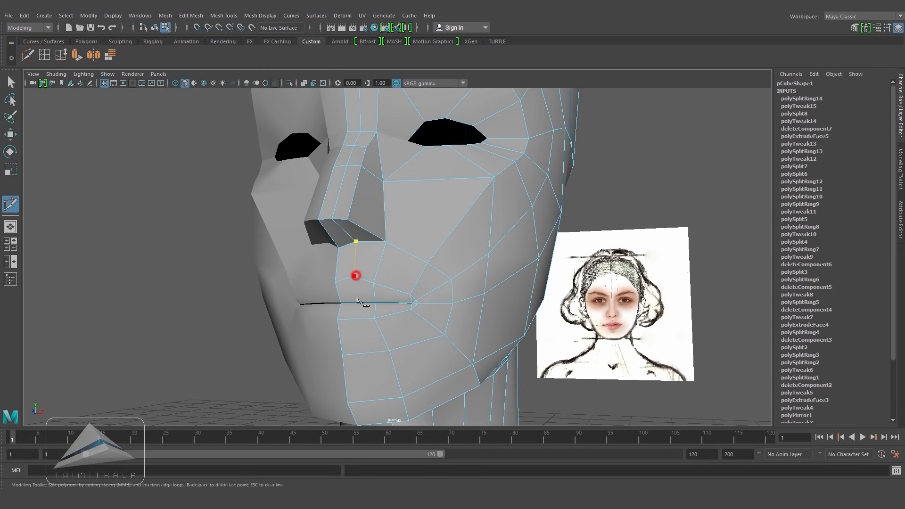
pyautogui.press('Return')
# Step: Insert another edge loop across the lower face near the mouth corners
pyautogui.click(44, 56)
pyautogui.moveTo(364, 320)
pyautogui.mouseDown()
pyautogui.moveTo(398, 319)
pyautogui.moveTo(424, 271)
pyautogui.moveTo(361, 328)
pyautogui.mouseUp()
pyautogui.scroll(-2, 397, 322)
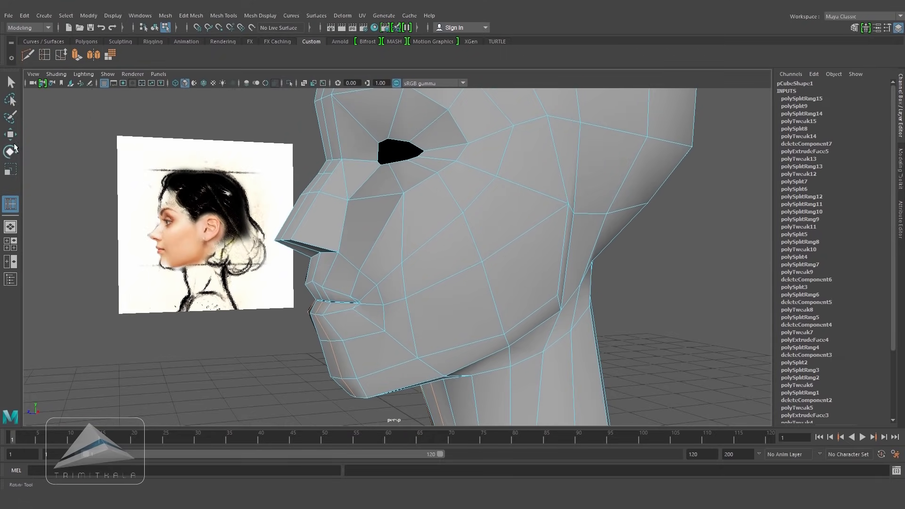
pyautogui.click(10, 135)
pyautogui.keyDown('alt'); pyautogui.moveTo(188, 218); pyautogui.dragTo(415, 311); pyautogui.keyUp('alt')
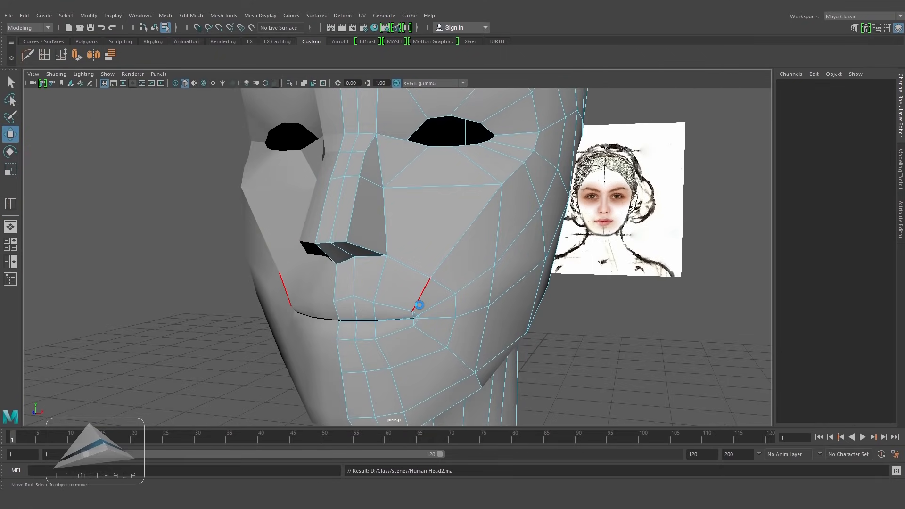
pyautogui.scroll(3, 493, 314)
pyautogui.keyDown('alt'); pyautogui.moveTo(428, 270); pyautogui.dragTo(471, 286); pyautogui.keyUp('alt')
pyautogui.click(358, 253)
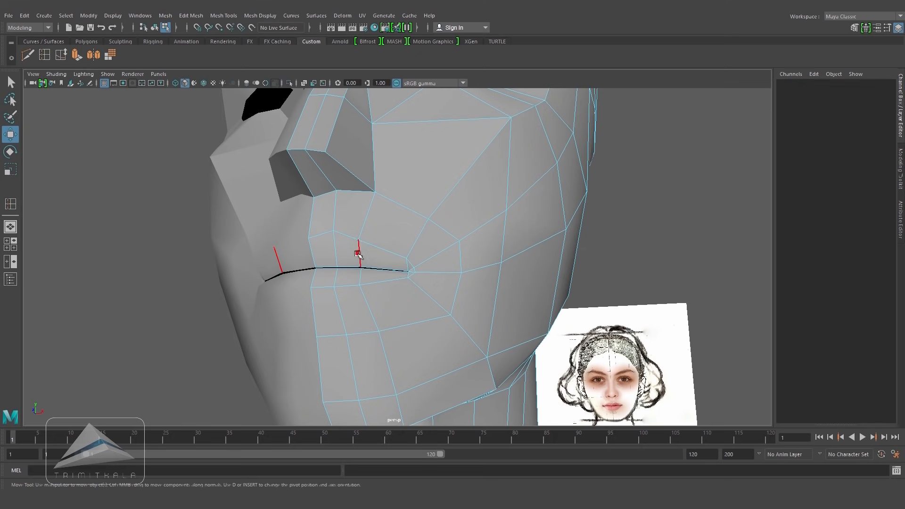
pyautogui.keyDown('shift'); pyautogui.click(362, 274); pyautogui.keyUp('shift')
pyautogui.click(61, 55)
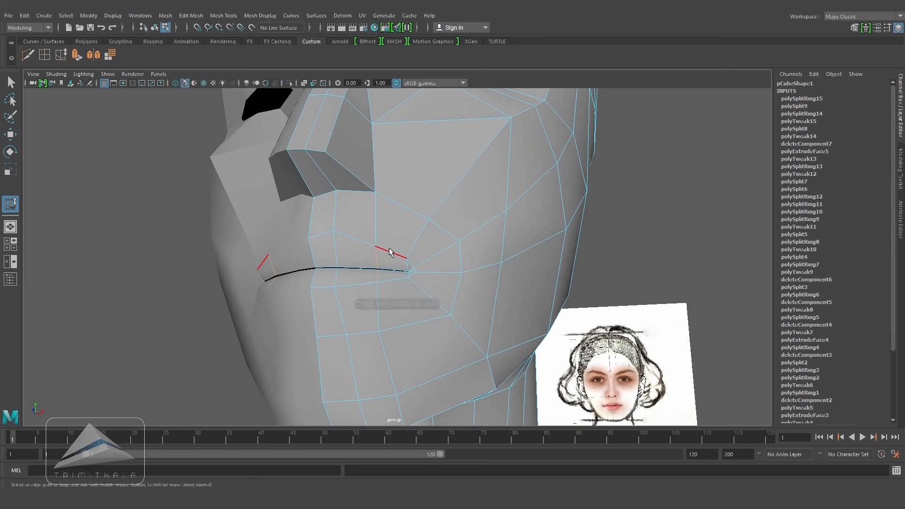
pyautogui.click(105, 309)
pyautogui.keyDown('alt'); pyautogui.moveTo(435, 258); pyautogui.dragTo(398, 264); pyautogui.keyUp('alt')
pyautogui.scroll(-2, 517, 289)
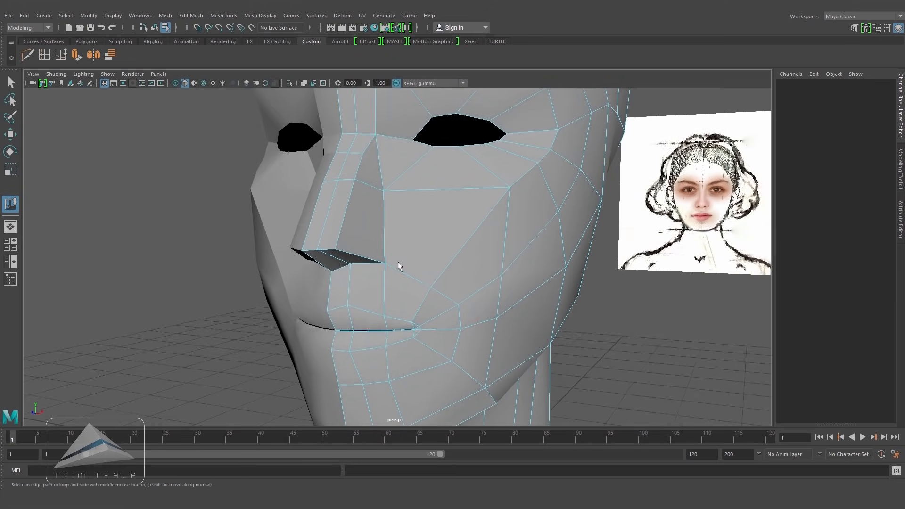
pyautogui.press('space')
pyautogui.press('space')
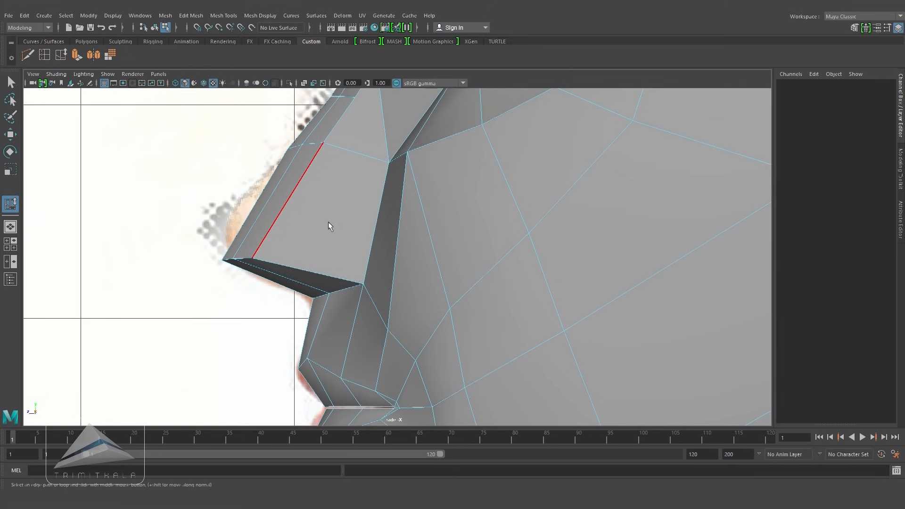
# Step: In side view, insert an edge loop across the bridge of the nose
pyautogui.press('4')
pyautogui.click(43, 56)
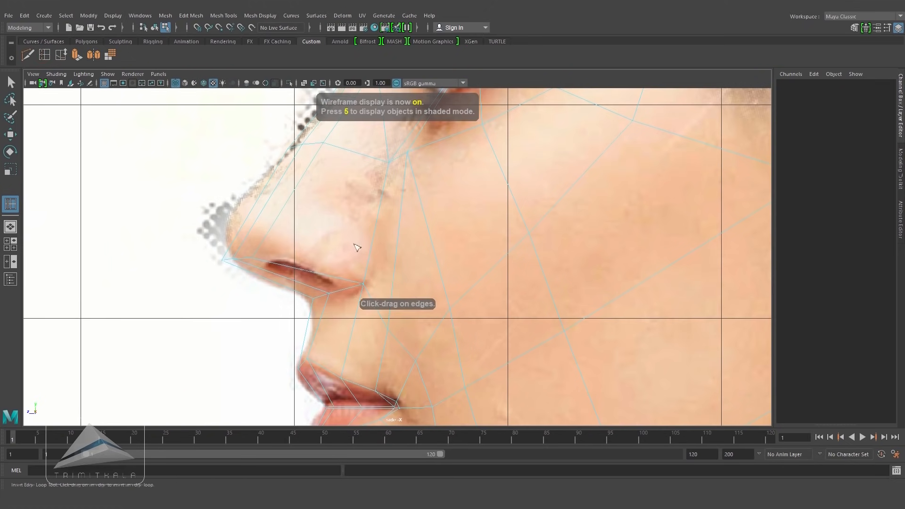
pyautogui.click(374, 232)
# Step: Move the new nose loop vertices in perspective view to round out the nose
pyautogui.press('5')
pyautogui.press('space')
pyautogui.moveTo(503, 271)
pyautogui.mouseDown()
pyautogui.moveTo(498, 242)
pyautogui.moveTo(551, 282)
pyautogui.mouseUp()
pyautogui.keyDown('alt'); pyautogui.moveTo(491, 294); pyautogui.dragTo(496, 315); pyautogui.keyUp('alt')
pyautogui.keyDown('alt'); pyautogui.moveTo(499, 318); pyautogui.dragTo(457, 240, button='middle'); pyautogui.keyUp('alt')
pyautogui.keyDown('alt'); pyautogui.moveTo(462, 241); pyautogui.dragTo(448, 219); pyautogui.keyUp('alt')
pyautogui.press('w')
pyautogui.click(206, 190)
pyautogui.keyDown('alt'); pyautogui.moveTo(448, 219); pyautogui.dragTo(546, 242, button='right'); pyautogui.keyUp('alt')
pyautogui.moveTo(496, 222); pyautogui.dragTo(455, 222, button='right')
pyautogui.click(493, 230)
pyautogui.press('space')
pyautogui.moveTo(479, 313); pyautogui.dragTo(479, 340)
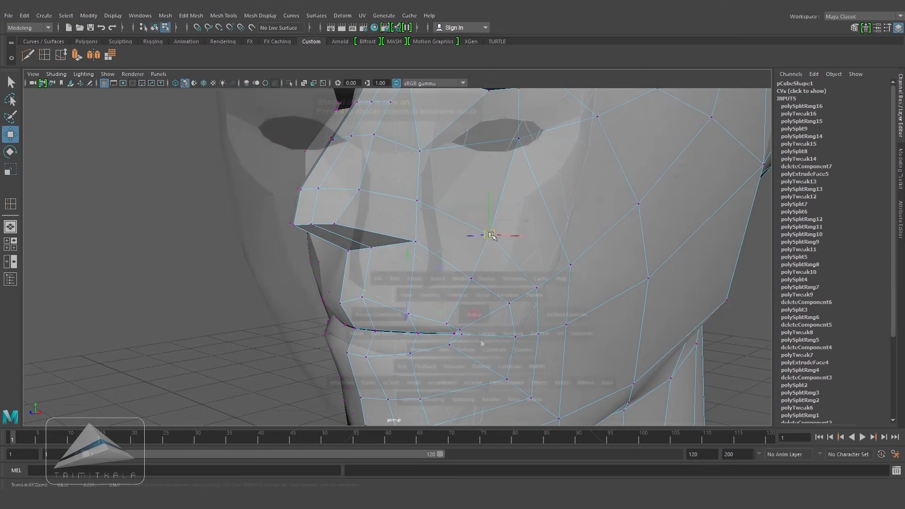
pyautogui.keyDown('alt'); pyautogui.moveTo(479, 320); pyautogui.dragTo(415, 285, button='middle'); pyautogui.keyUp('alt')
pyautogui.keyDown('alt'); pyautogui.moveTo(414, 285); pyautogui.dragTo(459, 289, button='right'); pyautogui.keyUp('alt')
# Step: In front view, adjust the vertices along the sides of the nose to match the reference
pyautogui.press('4')
pyautogui.press('5')
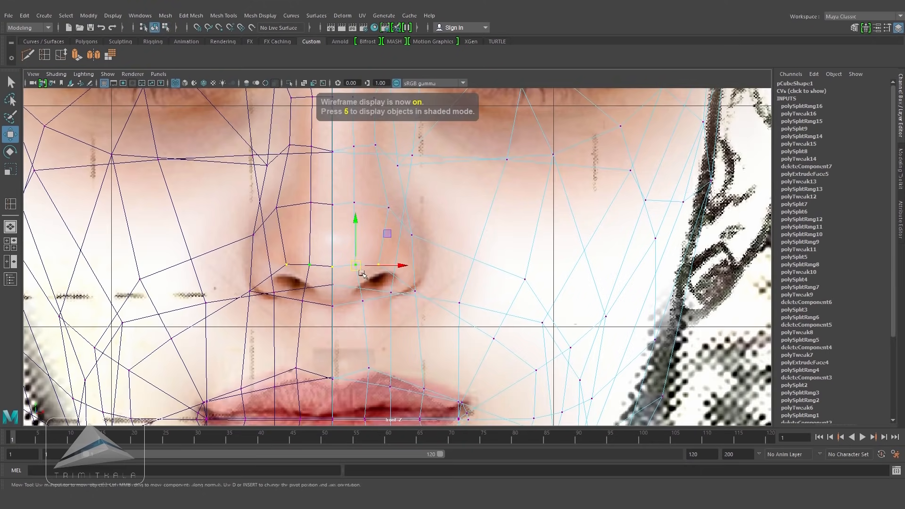
pyautogui.press('4')
pyautogui.moveTo(384, 264); pyautogui.dragTo(383, 262)
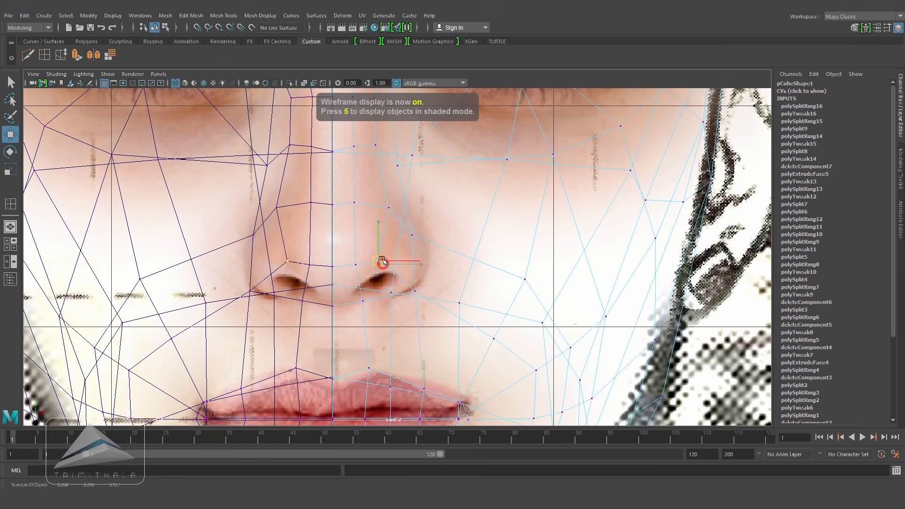
pyautogui.press('5')
pyautogui.click(389, 208)
pyautogui.press('4')
pyautogui.moveTo(435, 207); pyautogui.dragTo(424, 207)
pyautogui.press('5')
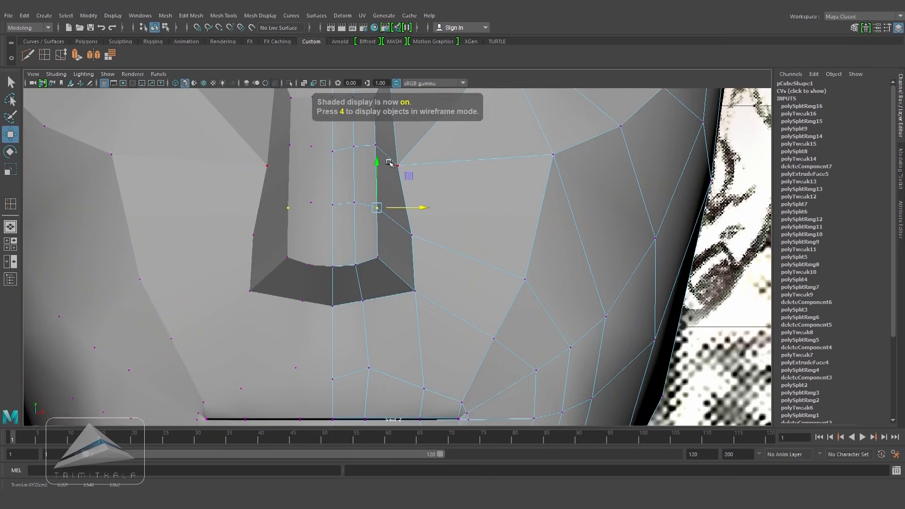
pyautogui.press('4')
pyautogui.click(375, 145)
pyautogui.keyDown('alt'); pyautogui.moveTo(431, 184); pyautogui.dragTo(425, 265, button='middle'); pyautogui.keyUp('alt')
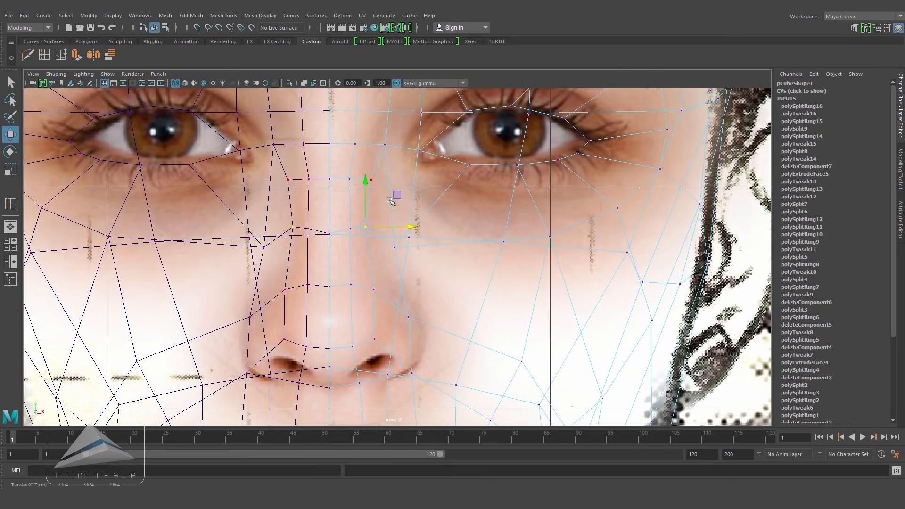
# Step: Move the cheek vertices beside the nose in perspective view
pyautogui.press('5')
pyautogui.press('space')
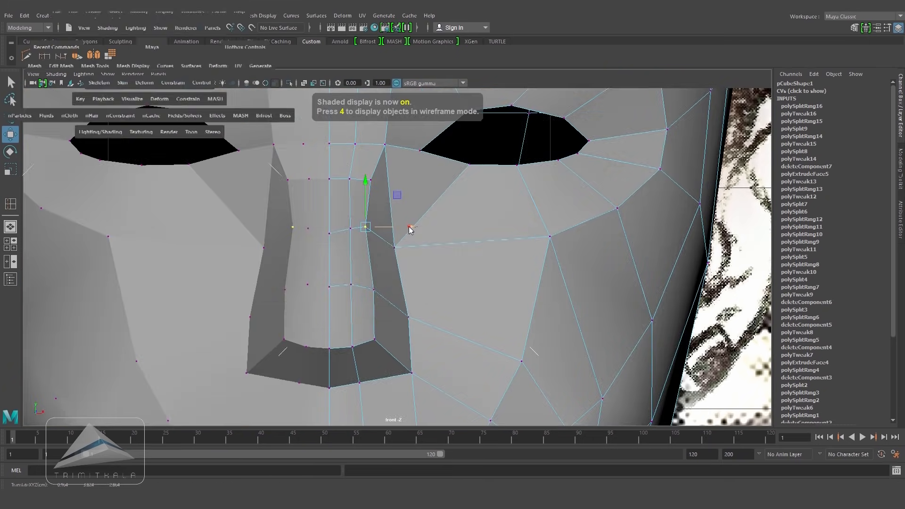
pyautogui.press('space')
pyautogui.keyDown('alt'); pyautogui.moveTo(402, 260); pyautogui.dragTo(373, 255); pyautogui.keyUp('alt')
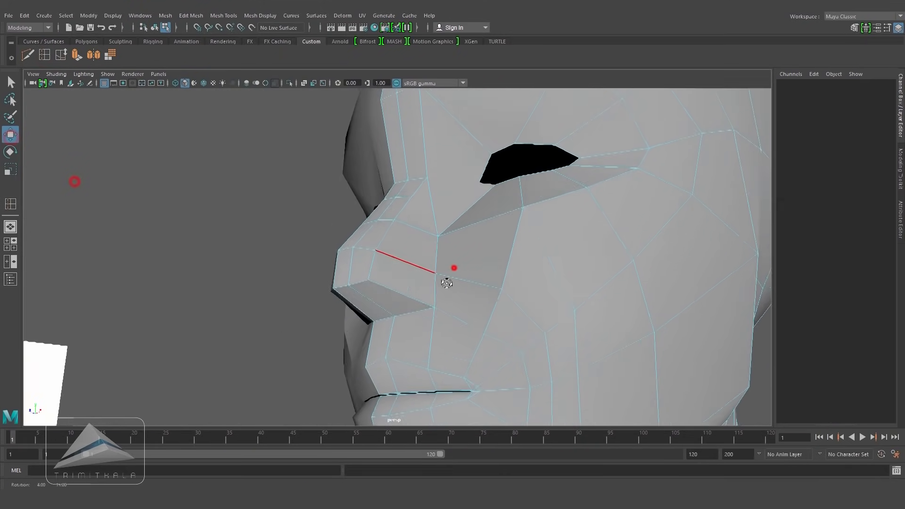
pyautogui.moveTo(483, 228); pyautogui.dragTo(504, 230, button='right')
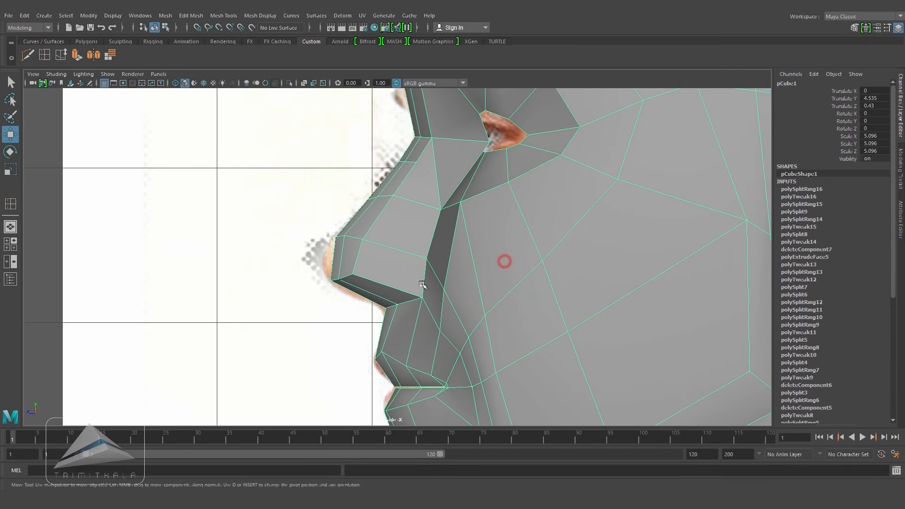
# Step: In side view, insert an edge loop across the nose tip just above the nostril
pyautogui.press('4')
pyautogui.scroll(1, 415, 261)
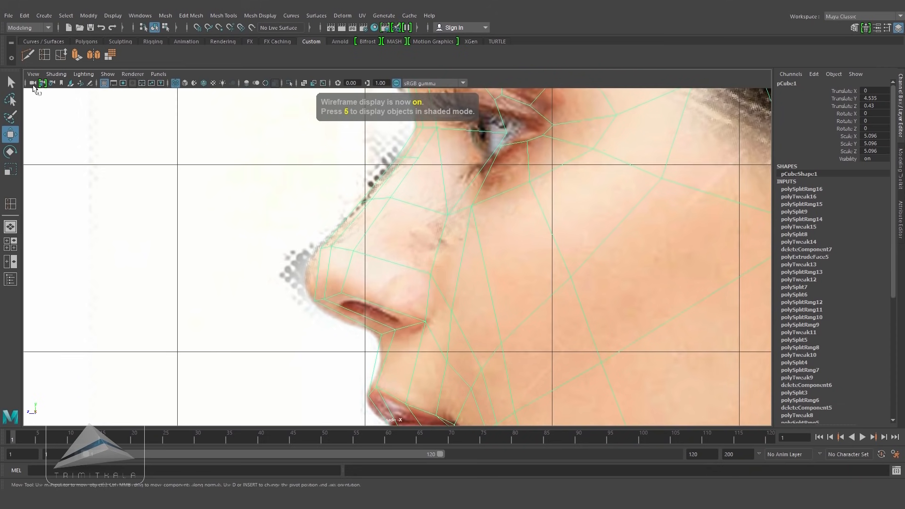
pyautogui.click(44, 55)
pyautogui.click(360, 301)
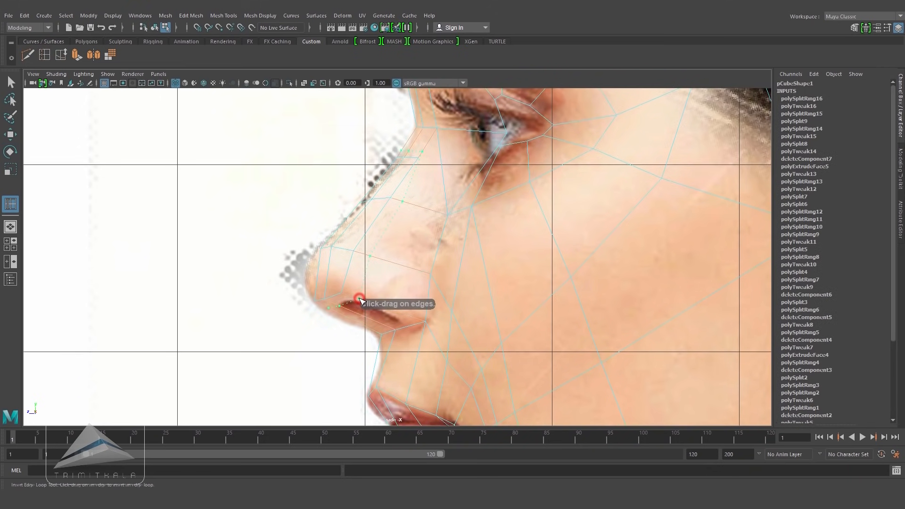
pyautogui.click(363, 300)
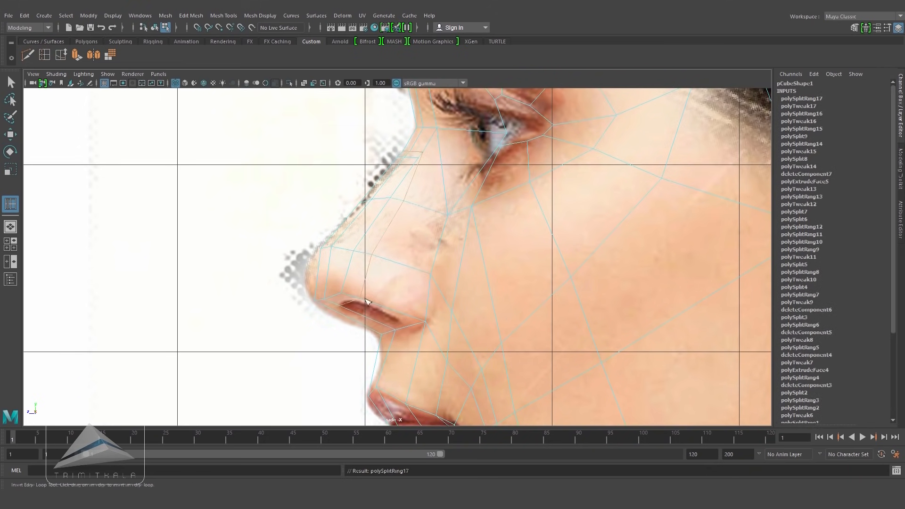
# Step: Move the new nose-tip loop vertices, undoing the last vertex move
pyautogui.press('w')
pyautogui.press('5')
pyautogui.press('space')
pyautogui.moveTo(419, 264); pyautogui.dragTo(422, 241)
pyautogui.keyDown('alt'); pyautogui.moveTo(349, 283); pyautogui.dragTo(374, 300); pyautogui.keyUp('alt')
pyautogui.keyDown('alt'); pyautogui.moveTo(422, 283); pyautogui.dragTo(302, 271); pyautogui.keyUp('alt')
pyautogui.hotkey('ctrl', 'z')
# Step: Cut a new edge on the cheek beside the mouth corner with Multi-Cut
pyautogui.click(61, 56)
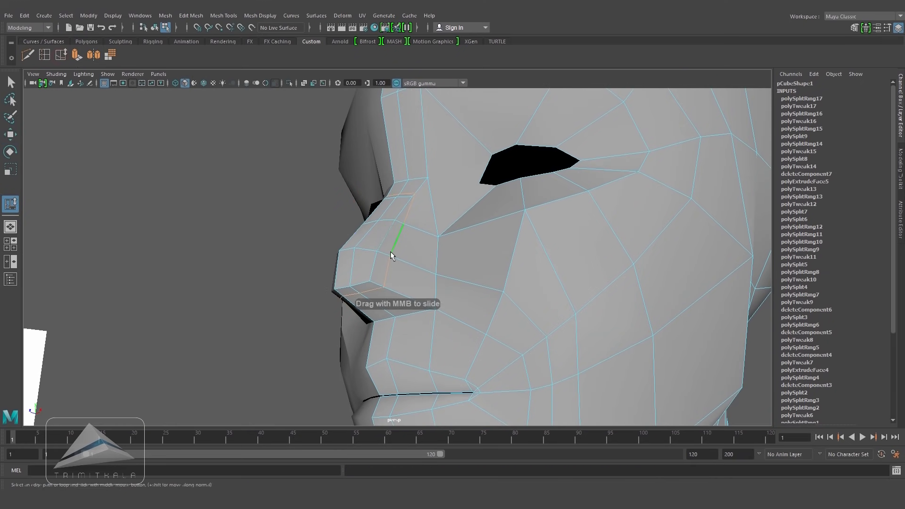
pyautogui.keyDown('alt'); pyautogui.moveTo(399, 258); pyautogui.dragTo(419, 300); pyautogui.keyUp('alt')
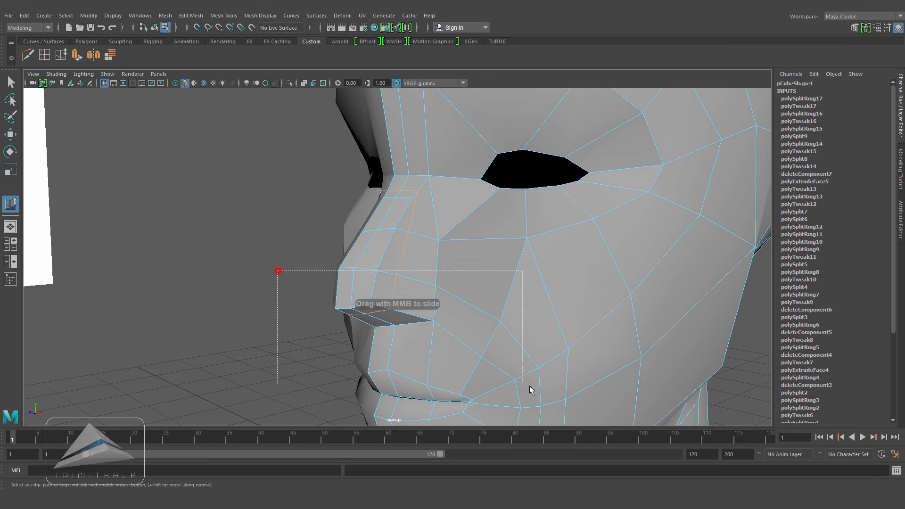
pyautogui.keyDown('alt'); pyautogui.moveTo(433, 220); pyautogui.dragTo(499, 267); pyautogui.keyUp('alt')
pyautogui.press('w')
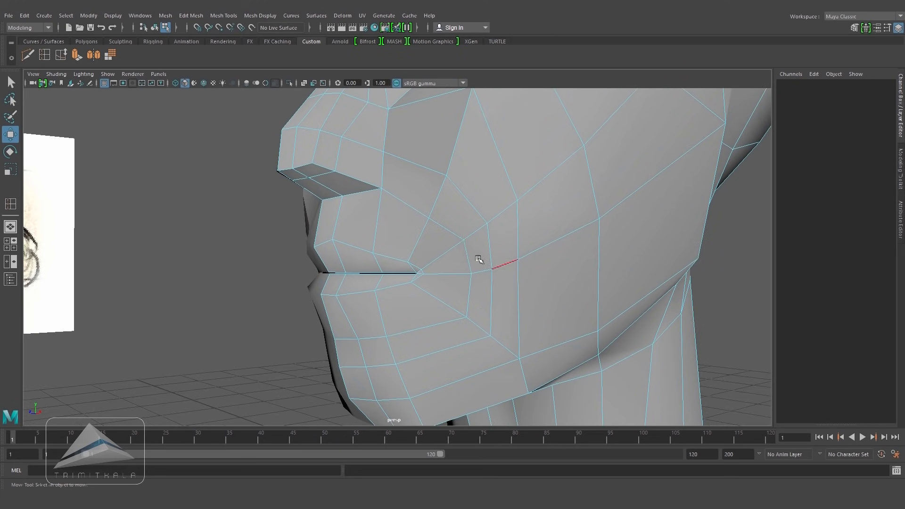
# Step: Cut a new edge on the chin below the mouth corner with Multi-Cut
pyautogui.click(470, 283)
pyautogui.click(58, 57)
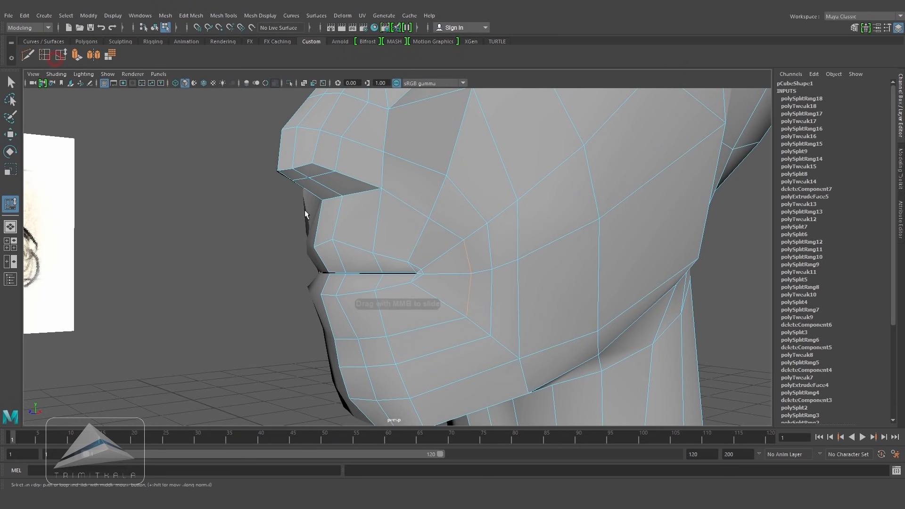
pyautogui.moveTo(470, 265); pyautogui.dragTo(457, 267, button='middle')
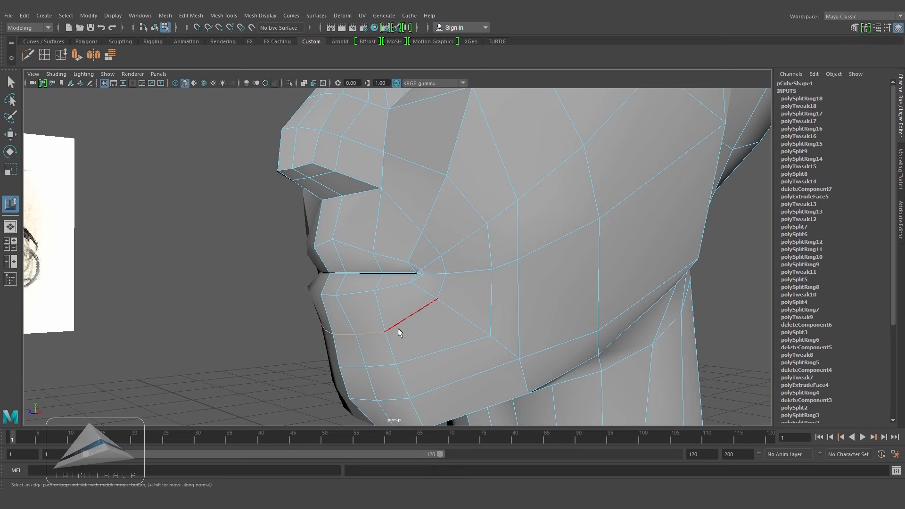
pyautogui.press('space')
pyautogui.moveTo(388, 330); pyautogui.dragTo(451, 331)
pyautogui.keyDown('alt'); pyautogui.moveTo(342, 279); pyautogui.dragTo(353, 255, button='middle'); pyautogui.keyUp('alt')
pyautogui.press('4')
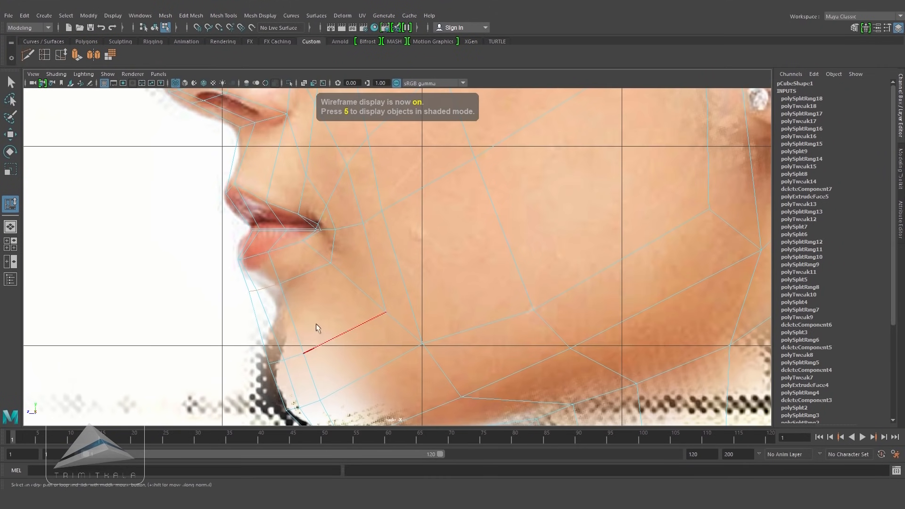
# Step: In side view, move the mouth-corner vertices to follow the reference lips
pyautogui.press('w')
pyautogui.moveTo(264, 288); pyautogui.dragTo(291, 289)
pyautogui.moveTo(305, 285); pyautogui.dragTo(285, 284, button='right')
pyautogui.moveTo(311, 273); pyautogui.dragTo(330, 263)
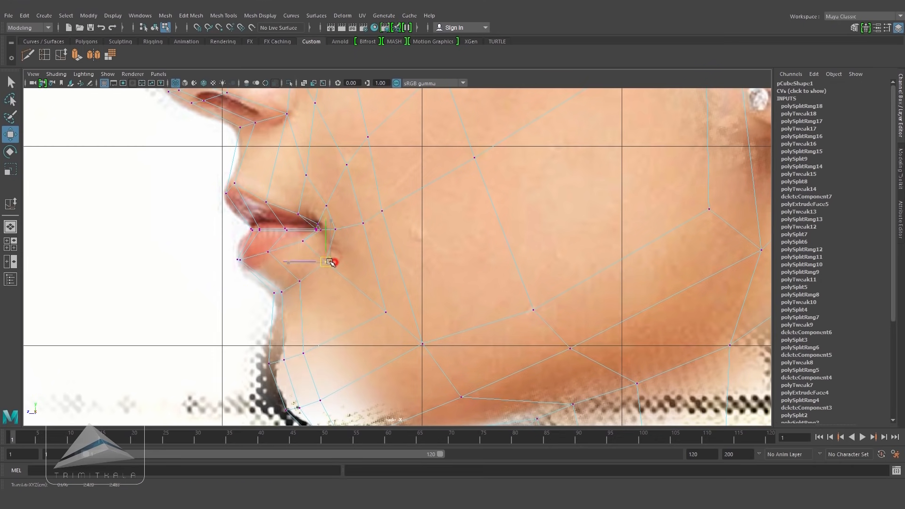
# Step: In perspective view, insert an edge loop running from the nose side around the mouth corner
pyautogui.press('5')
pyautogui.press('space')
pyautogui.moveTo(385, 294); pyautogui.dragTo(387, 271)
pyautogui.keyDown('alt'); pyautogui.moveTo(405, 288); pyautogui.dragTo(473, 299); pyautogui.keyUp('alt')
pyautogui.moveTo(414, 303)
pyautogui.keyDown('alt'); pyautogui.mouseDown()
pyautogui.moveTo(445, 297)
pyautogui.moveTo(465, 281)
pyautogui.moveTo(325, 302)
pyautogui.mouseUp(); pyautogui.keyUp('alt')
pyautogui.moveTo(446, 208); pyautogui.dragTo(481, 195, button='right')
pyautogui.keyDown('alt'); pyautogui.moveTo(467, 231); pyautogui.dragTo(475, 234); pyautogui.keyUp('alt')
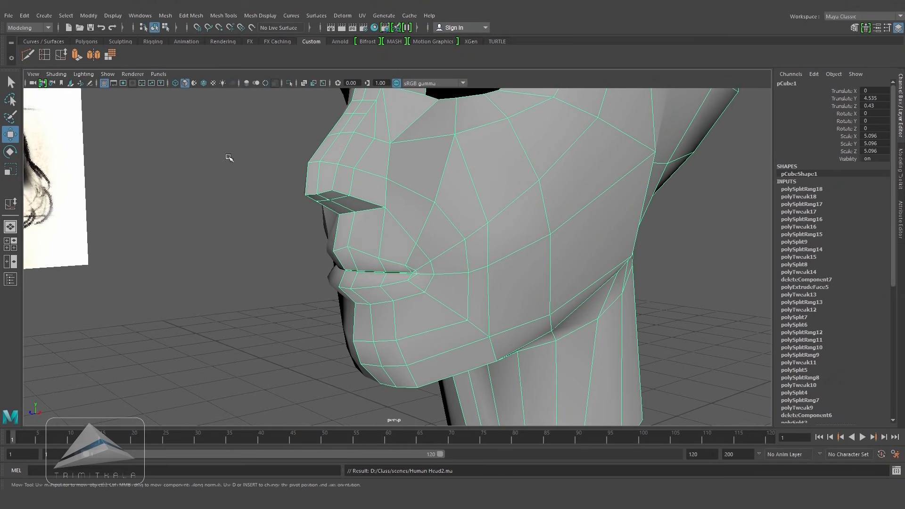
pyautogui.click(44, 55)
pyautogui.click(388, 194)
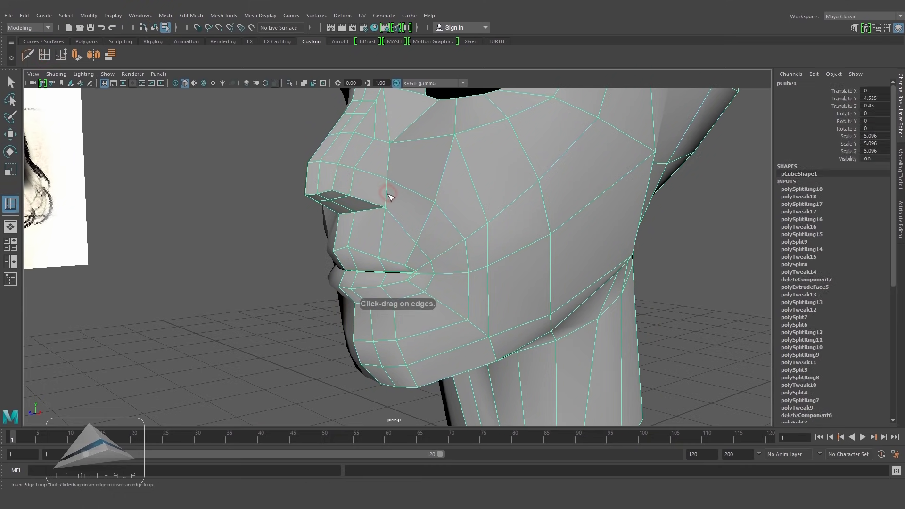
pyautogui.click(387, 194)
pyautogui.moveTo(390, 197); pyautogui.dragTo(391, 201)
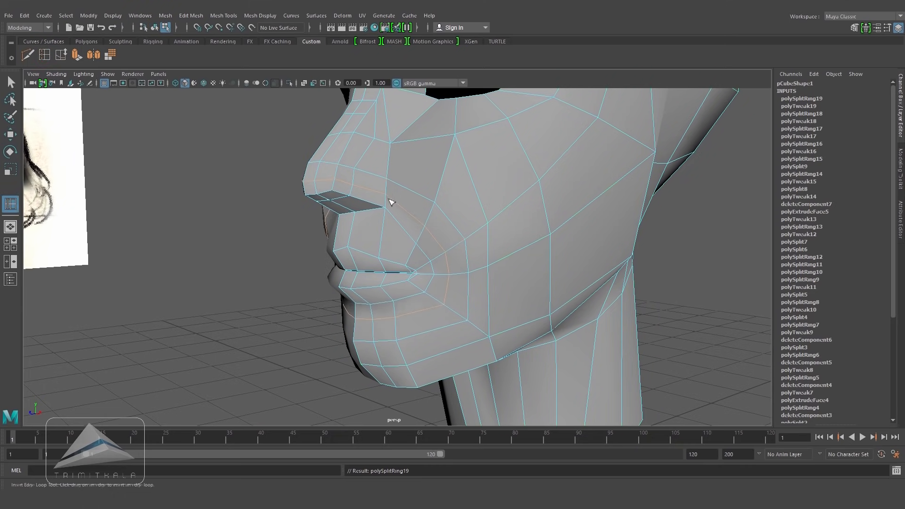
pyautogui.click(11, 136)
pyautogui.click(169, 174)
pyautogui.keyDown('alt'); pyautogui.moveTo(329, 222); pyautogui.dragTo(446, 228); pyautogui.keyUp('alt')
pyautogui.click(61, 55)
pyautogui.click(408, 263)
pyautogui.press('5')
pyautogui.click(675, 390)
pyautogui.keyDown('alt'); pyautogui.moveTo(487, 265); pyautogui.dragTo(423, 266); pyautogui.keyUp('alt')
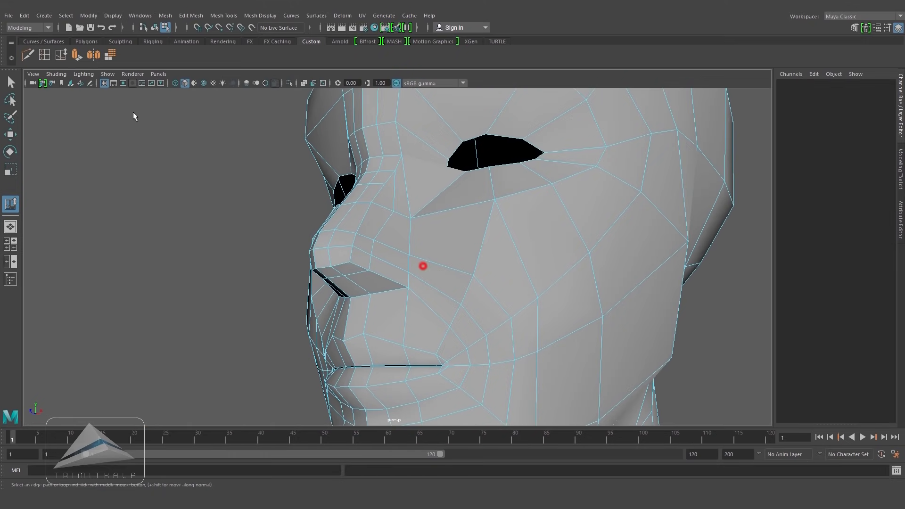
# Step: Insert an edge loop down the side of the nose wing
pyautogui.click(44, 55)
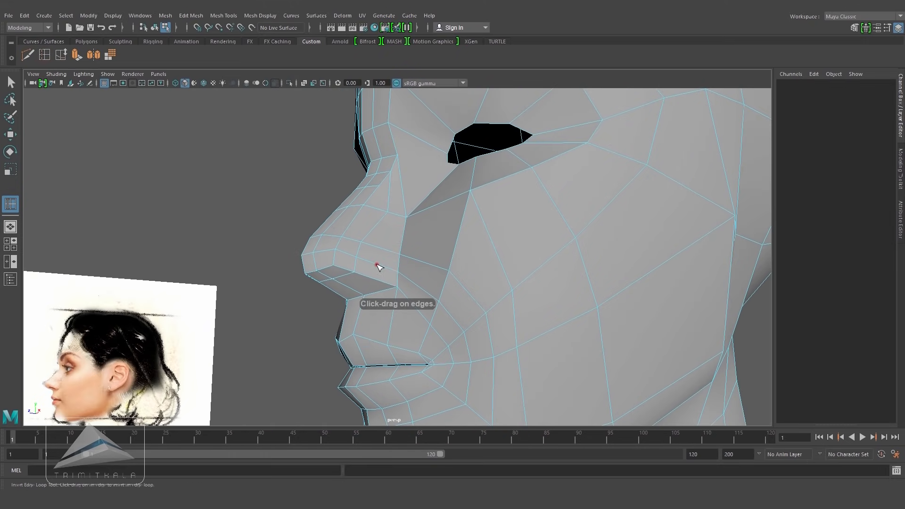
pyautogui.click(375, 262)
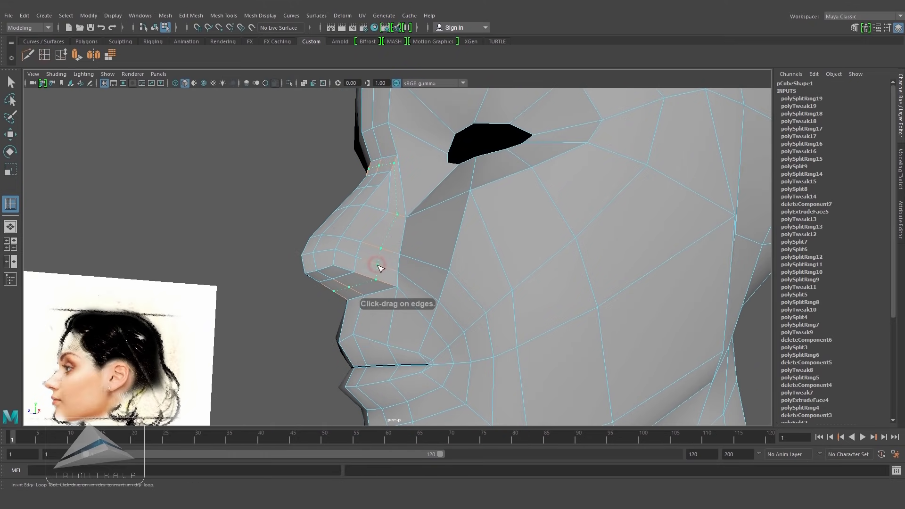
pyautogui.press('w')
# Step: In side view, move the nose wing and nostril vertices to match the reference profile
pyautogui.keyDown('alt'); pyautogui.moveTo(378, 266); pyautogui.dragTo(394, 324); pyautogui.keyUp('alt')
pyautogui.moveTo(395, 324); pyautogui.dragTo(480, 316)
pyautogui.keyDown('alt'); pyautogui.moveTo(363, 285); pyautogui.dragTo(483, 286, button='right'); pyautogui.keyUp('alt')
pyautogui.press('4')
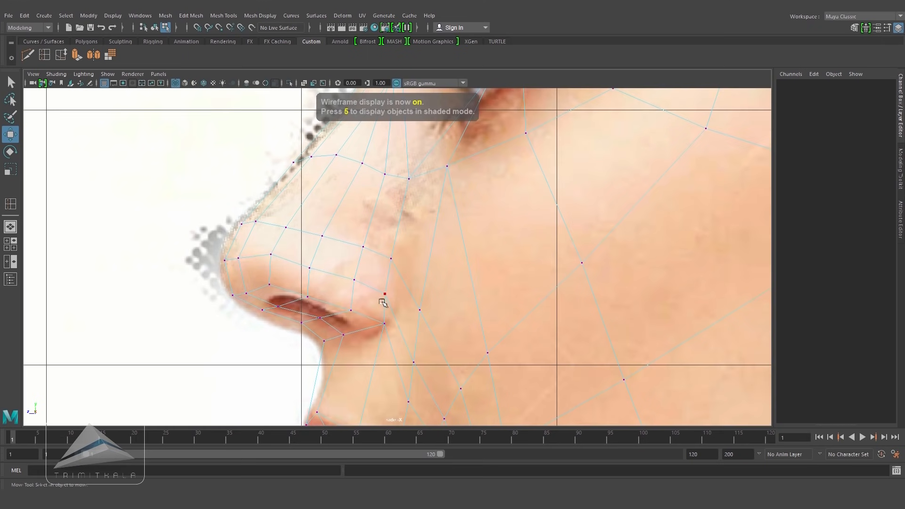
pyautogui.press('5')
pyautogui.click(385, 294)
pyautogui.press('4')
pyautogui.moveTo(385, 294); pyautogui.dragTo(399, 300)
pyautogui.click(391, 258)
pyautogui.press('5')
pyautogui.press('4')
pyautogui.moveTo(396, 260)
pyautogui.mouseDown()
pyautogui.moveTo(353, 245)
pyautogui.moveTo(333, 249)
pyautogui.moveTo(309, 269)
pyautogui.moveTo(302, 299)
pyautogui.moveTo(274, 305)
pyautogui.moveTo(302, 299)
pyautogui.mouseUp()
pyautogui.press('5')
pyautogui.press('4')
pyautogui.press('5')
pyautogui.click(309, 268)
pyautogui.press('4')
pyautogui.press('5')
pyautogui.press('4')
pyautogui.click(307, 297)
pyautogui.click(278, 307)
pyautogui.press('5')
pyautogui.click(302, 301)
pyautogui.press('4')
pyautogui.press('5')
pyautogui.click(352, 312)
pyautogui.press('4')
pyautogui.moveTo(352, 311)
pyautogui.mouseDown()
pyautogui.moveTo(342, 319)
pyautogui.moveTo(378, 328)
pyautogui.moveTo(399, 315)
pyautogui.mouseUp()
pyautogui.press('5')
pyautogui.click(385, 326)
pyautogui.press('4')
pyautogui.click(402, 302)
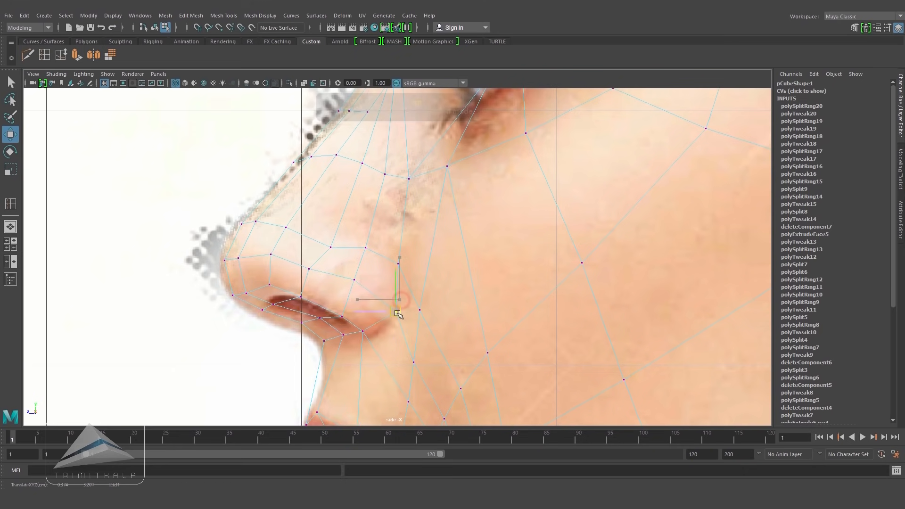
# Step: Cut a new edge on the side of the nostril with Multi-Cut
pyautogui.press('5')
pyautogui.moveTo(329, 228)
pyautogui.mouseDown(button='right')
pyautogui.moveTo(330, 255)
pyautogui.moveTo(330, 203)
pyautogui.mouseUp(button='right')
pyautogui.click(321, 258)
pyautogui.click(62, 56)
pyautogui.moveTo(325, 260); pyautogui.dragTo(333, 262, button='middle')
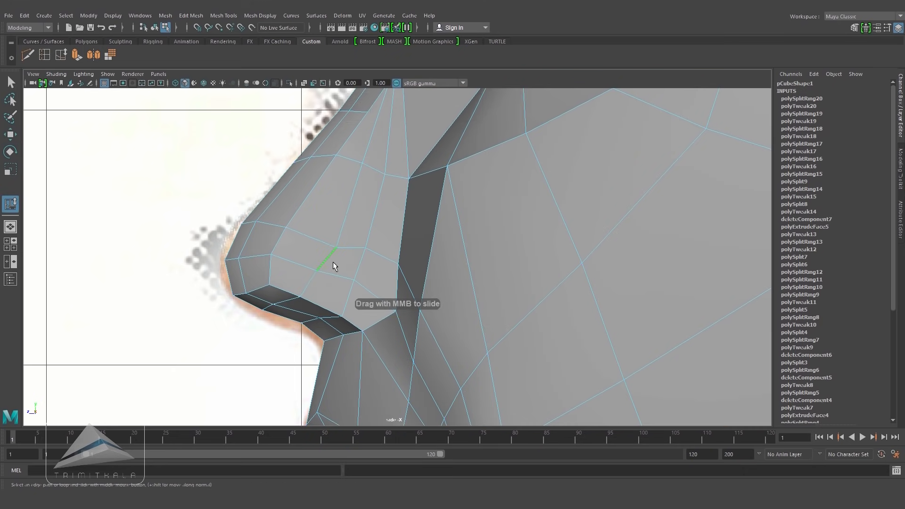
pyautogui.press('4')
pyautogui.press('5')
pyautogui.press('space')
pyautogui.moveTo(392, 299); pyautogui.dragTo(397, 276)
pyautogui.moveTo(469, 277)
pyautogui.keyDown('alt'); pyautogui.mouseDown()
pyautogui.moveTo(443, 265)
pyautogui.moveTo(446, 290)
pyautogui.moveTo(465, 288)
pyautogui.moveTo(461, 328)
pyautogui.mouseUp(); pyautogui.keyUp('alt')
pyautogui.press('space')
pyautogui.scroll(2, 474, 297)
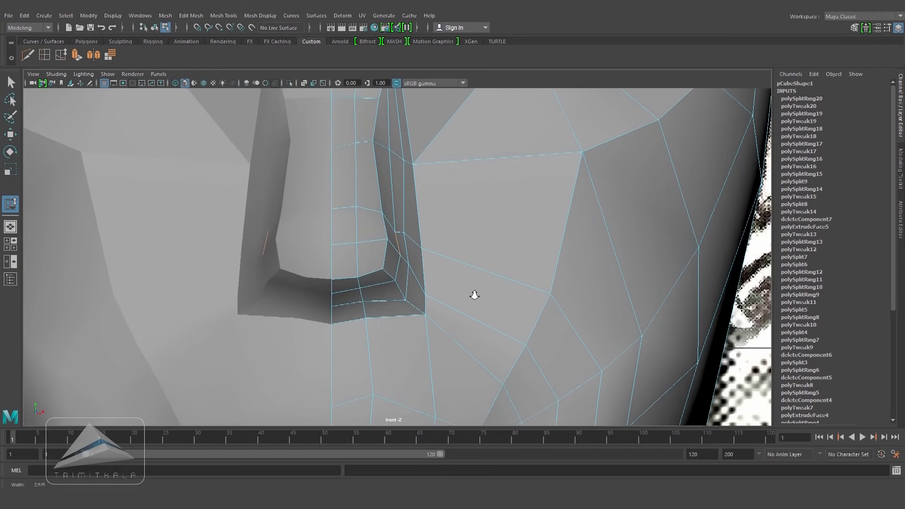
# Step: In front view, move the nostril and nose wing vertices to match the reference photo
pyautogui.press('4')
pyautogui.press('w')
pyautogui.keyDown('shift'); pyautogui.click(412, 287); pyautogui.keyUp('shift')
pyautogui.moveTo(455, 273); pyautogui.dragTo(471, 274)
pyautogui.press('5')
pyautogui.moveTo(433, 242); pyautogui.dragTo(402, 226, button='right')
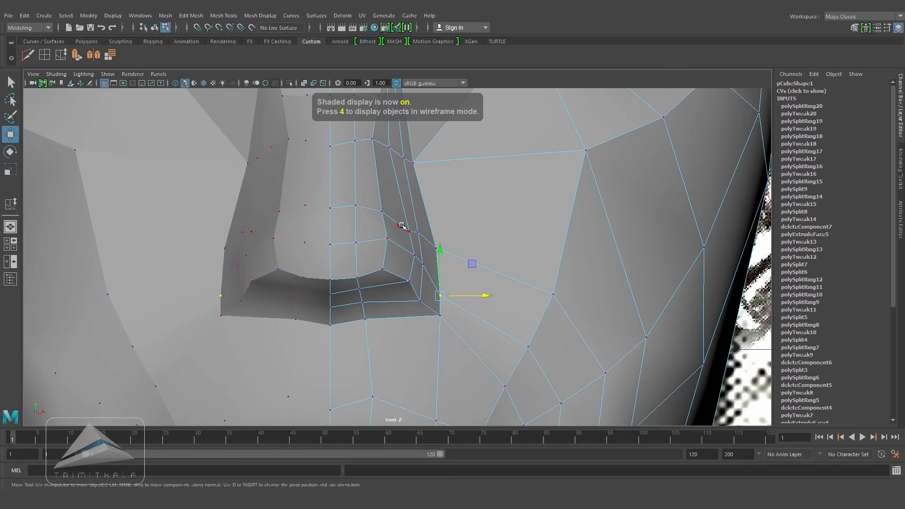
pyautogui.press('4')
pyautogui.click(433, 243)
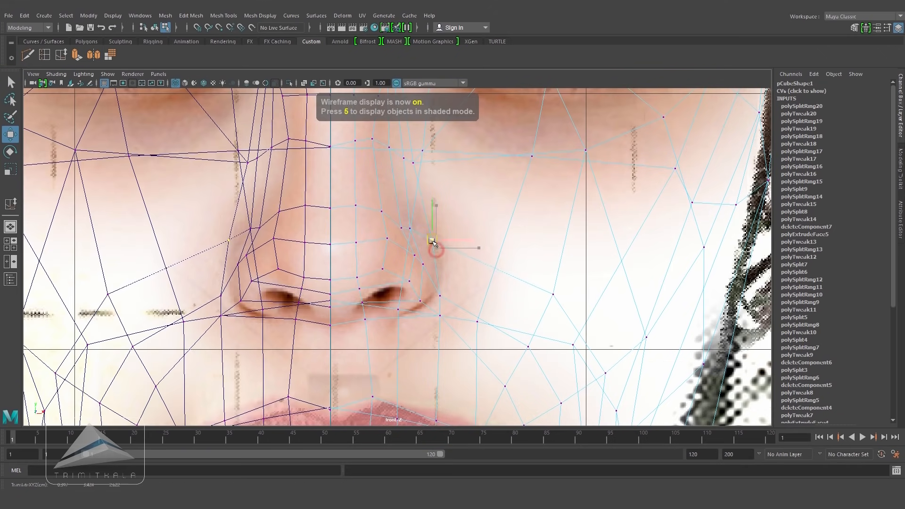
pyautogui.moveTo(433, 243); pyautogui.dragTo(433, 240)
pyautogui.press('5')
pyautogui.moveTo(423, 248); pyautogui.dragTo(423, 221, button='right')
pyautogui.click(418, 250)
pyautogui.keyDown('shift'); pyautogui.click(421, 282); pyautogui.keyUp('shift')
pyautogui.moveTo(463, 265); pyautogui.dragTo(475, 268)
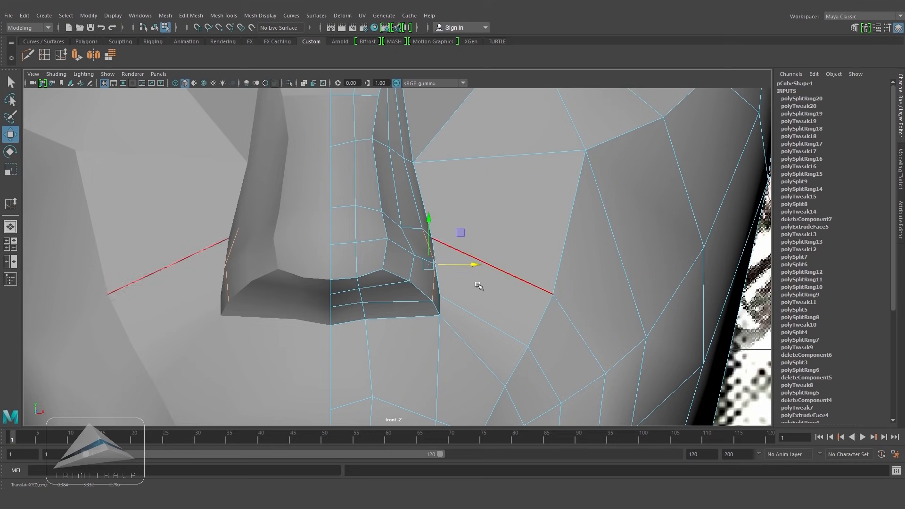
pyautogui.press('4')
pyautogui.press('5')
pyautogui.moveTo(432, 273); pyautogui.dragTo(401, 265, button='right')
pyautogui.press('4')
pyautogui.moveTo(420, 289)
pyautogui.mouseDown()
pyautogui.moveTo(447, 324)
pyautogui.moveTo(427, 306)
pyautogui.moveTo(435, 290)
pyautogui.moveTo(422, 312)
pyautogui.mouseUp()
pyautogui.press('5')
pyautogui.press('4')
pyautogui.press('5')
pyautogui.click(440, 296)
pyautogui.press('4')
pyautogui.press('5')
pyautogui.click(428, 311)
pyautogui.press('4')
pyautogui.press('5')
pyautogui.click(438, 289)
pyautogui.press('4')
pyautogui.press('5')
pyautogui.press('space')
pyautogui.moveTo(469, 301); pyautogui.dragTo(477, 285)
# Step: Extrude a face on the nose wing, scaling it to 0.583 and pushing it out about 0.016
pyautogui.press('F8')
pyautogui.click(28, 54)
pyautogui.scroll(3, 409, 247)
pyautogui.press('w')
pyautogui.press('F11')
pyautogui.click(419, 224)
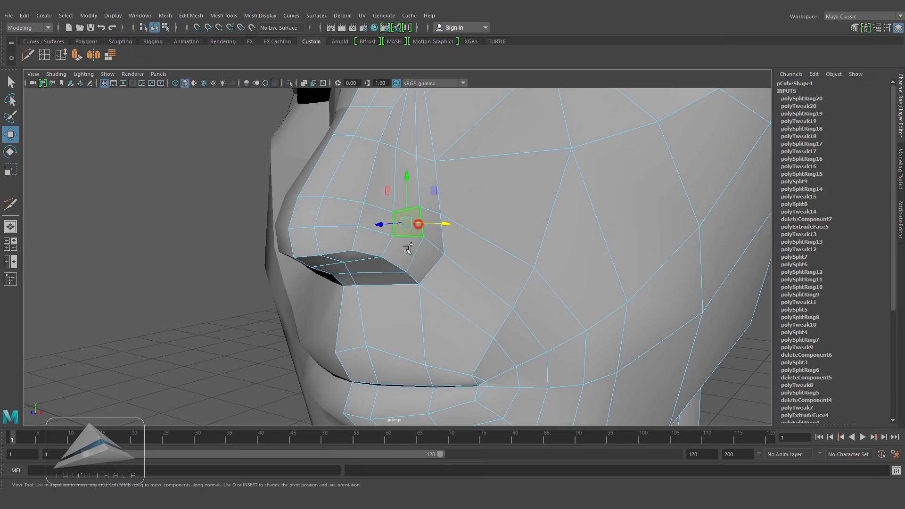
pyautogui.keyDown('shift'); pyautogui.click(439, 228); pyautogui.keyUp('shift')
pyautogui.scroll(2, 533, 270)
pyautogui.keyDown('alt'); pyautogui.moveTo(514, 267); pyautogui.dragTo(488, 290); pyautogui.keyUp('alt')
pyautogui.click(76, 55)
pyautogui.scroll(3, 488, 289)
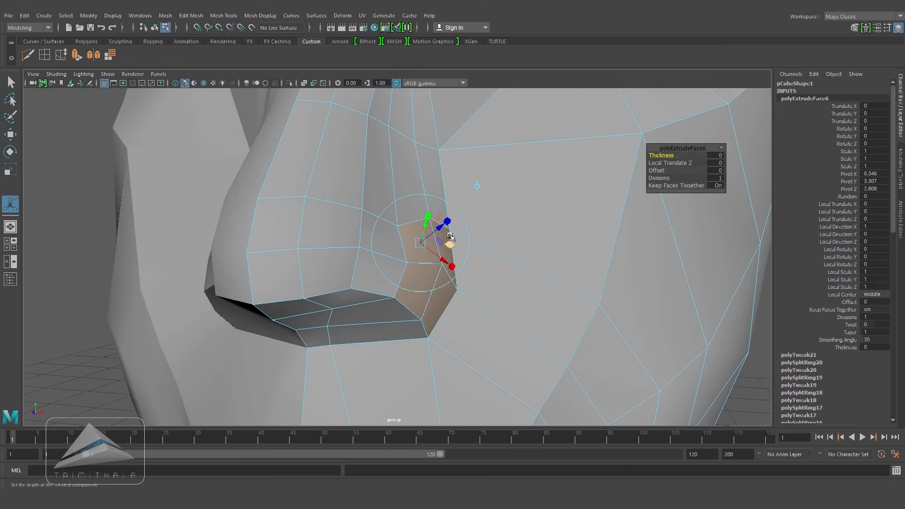
pyautogui.moveTo(442, 230); pyautogui.dragTo(386, 270)
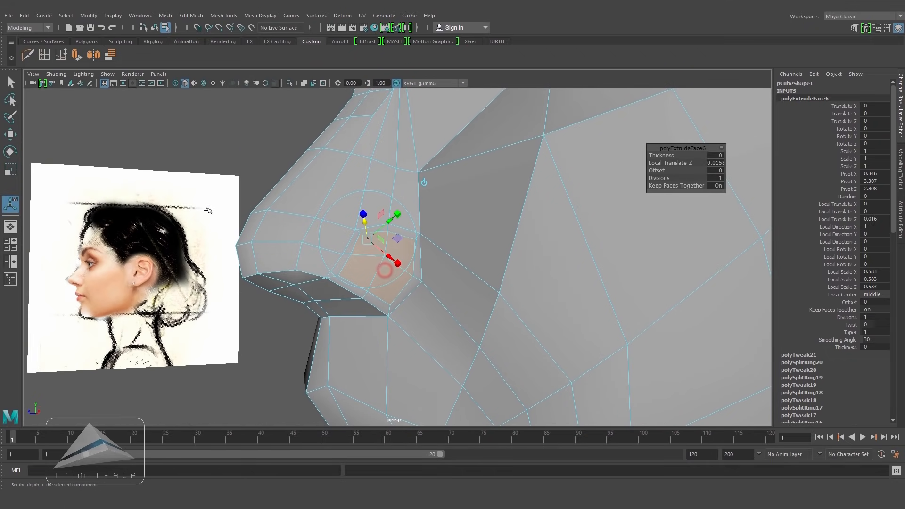
pyautogui.click(8, 136)
pyautogui.click(224, 134)
pyautogui.keyDown('alt'); pyautogui.moveTo(422, 196); pyautogui.dragTo(570, 258); pyautogui.keyUp('alt')
pyautogui.scroll(3, 398, 298)
pyautogui.moveTo(342, 228); pyautogui.dragTo(338, 166, button='right')
pyautogui.click(347, 269)
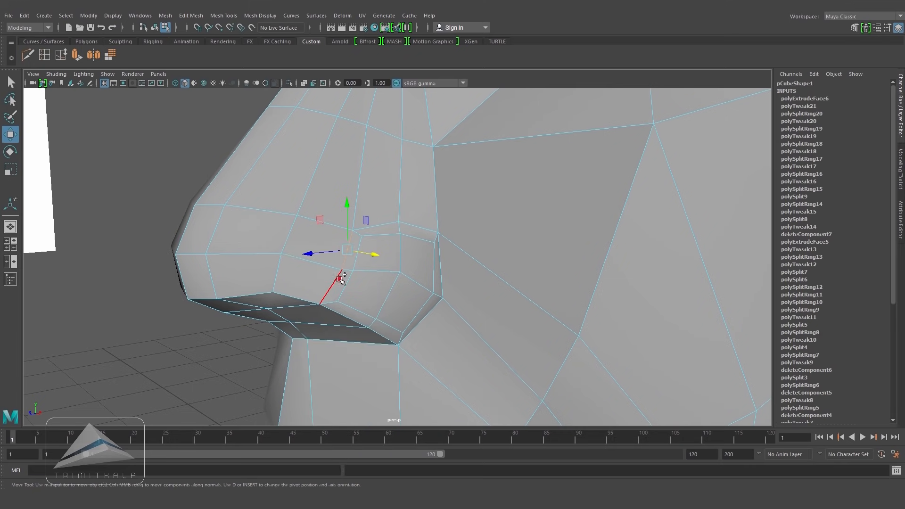
# Step: Cut new edges across the extruded nose wing face with Multi-Cut
pyautogui.click(61, 55)
pyautogui.keyDown('alt'); pyautogui.moveTo(332, 254); pyautogui.dragTo(398, 191); pyautogui.keyUp('alt')
pyautogui.rightClick(372, 218)
pyautogui.click(339, 216)
pyautogui.click(360, 207)
pyautogui.press('w')
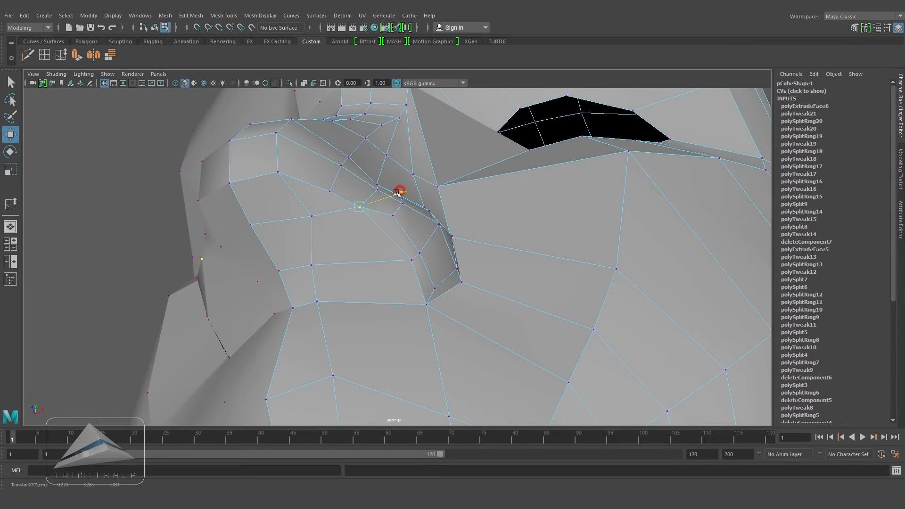
# Step: Move a vertex on the nose wing to smooth its shape
pyautogui.keyDown('alt'); pyautogui.moveTo(55, 279); pyautogui.dragTo(326, 261); pyautogui.keyUp('alt')
pyautogui.click(356, 258)
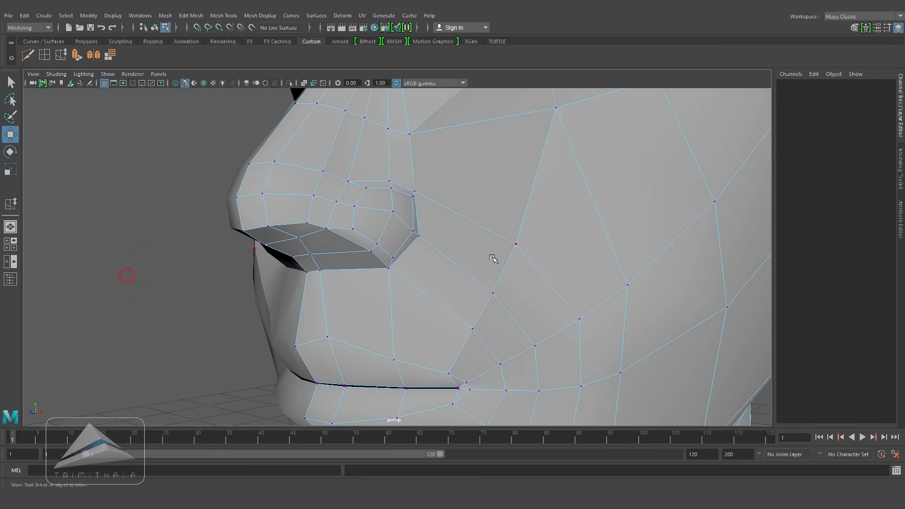
pyautogui.moveTo(493, 259); pyautogui.dragTo(524, 208, button='right')
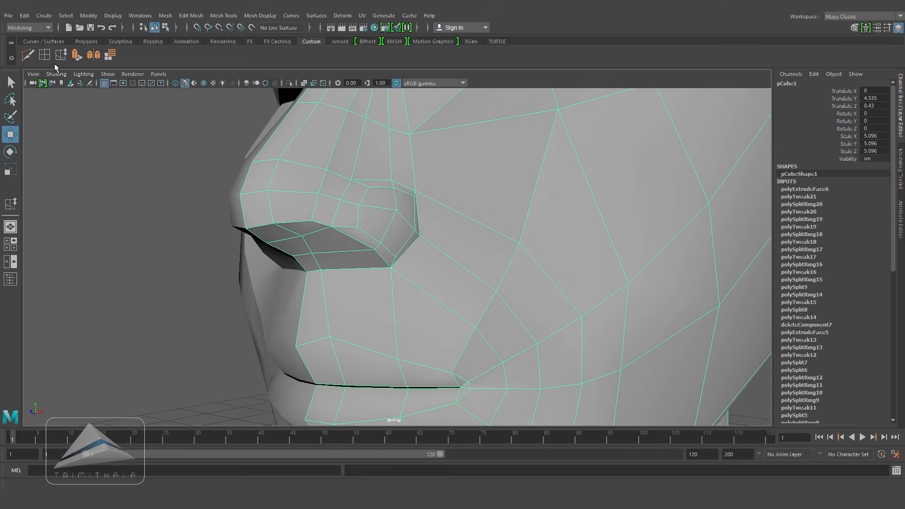
# Step: Rework the vertices where the nose wing meets the cheek
pyautogui.click(28, 55)
pyautogui.keyDown('alt'); pyautogui.moveTo(428, 244); pyautogui.dragTo(289, 299, button='right'); pyautogui.keyUp('alt')
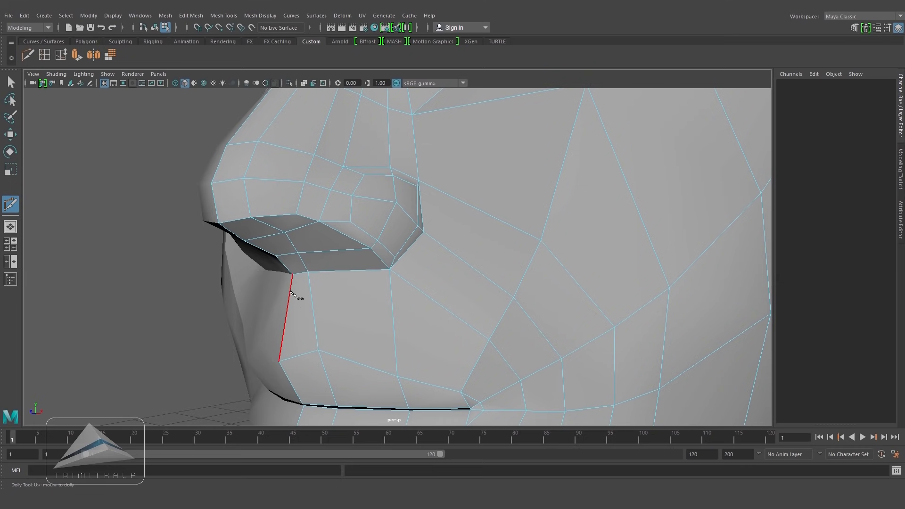
pyautogui.click(331, 296)
pyautogui.click(406, 281)
pyautogui.click(441, 244)
pyautogui.click(442, 190)
pyautogui.keyDown('alt'); pyautogui.moveTo(441, 201); pyautogui.dragTo(422, 198); pyautogui.keyUp('alt')
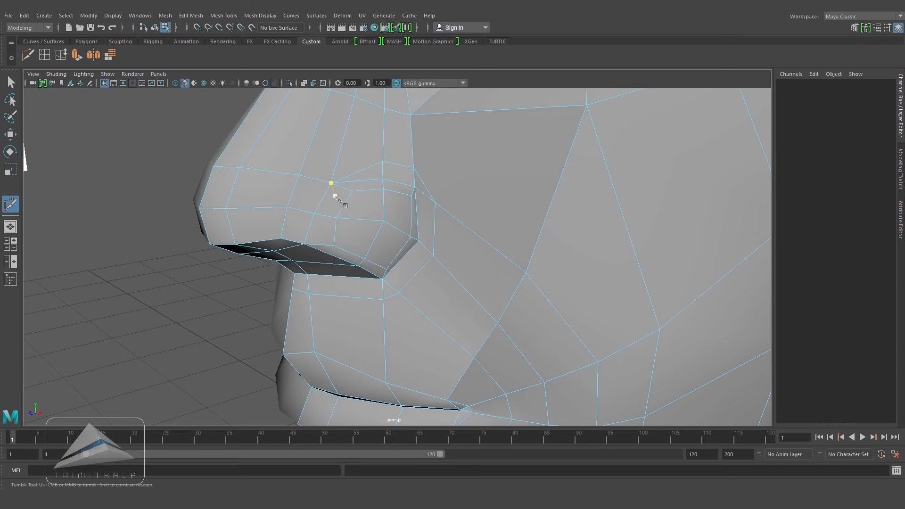
# Step: Collapse the selected edges on the nose wing, repeating the Collapse once
pyautogui.press('w')
pyautogui.click(425, 186)
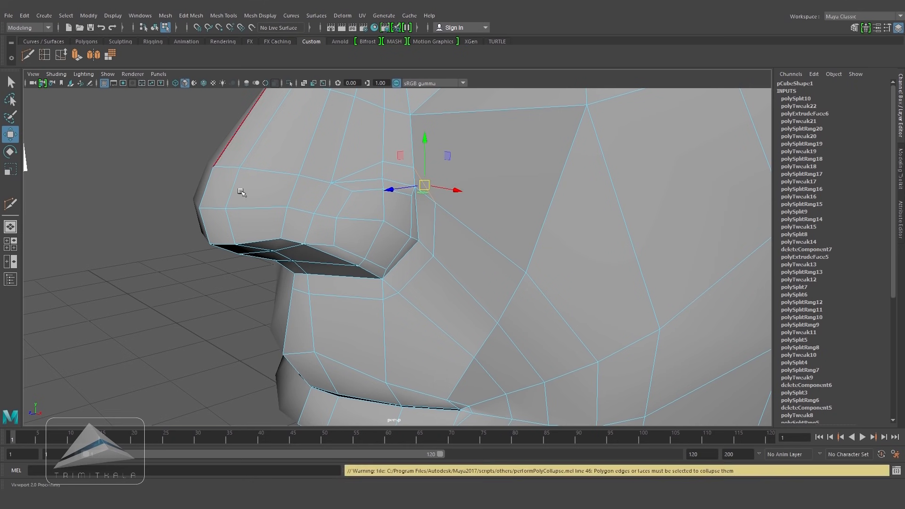
pyautogui.click(195, 17)
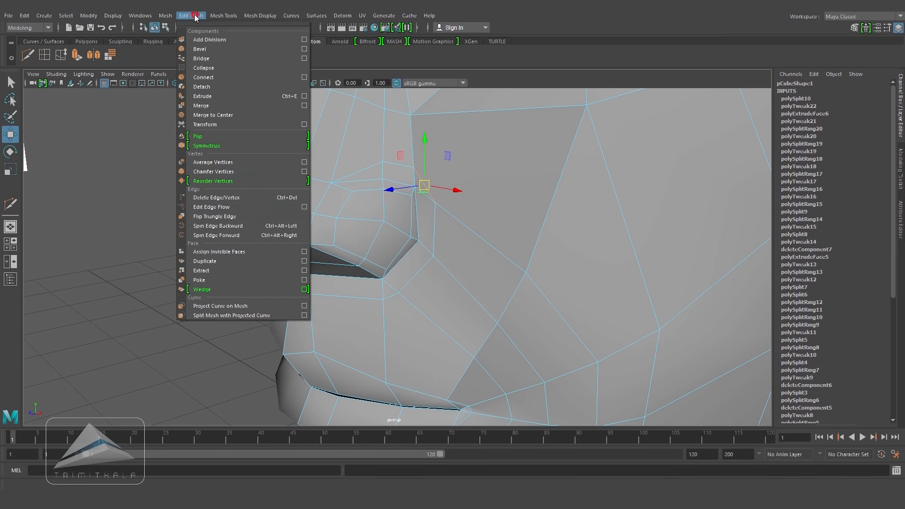
pyautogui.click(272, 74)
pyautogui.press('g')
# Step: Delete the diagonal edge running from the nose wing across the cheek
pyautogui.click(93, 337)
pyautogui.keyDown('alt'); pyautogui.moveTo(443, 310); pyautogui.dragTo(487, 281); pyautogui.keyUp('alt')
pyautogui.keyDown('alt'); pyautogui.moveTo(493, 226); pyautogui.dragTo(444, 247); pyautogui.keyUp('alt')
pyautogui.click(522, 255)
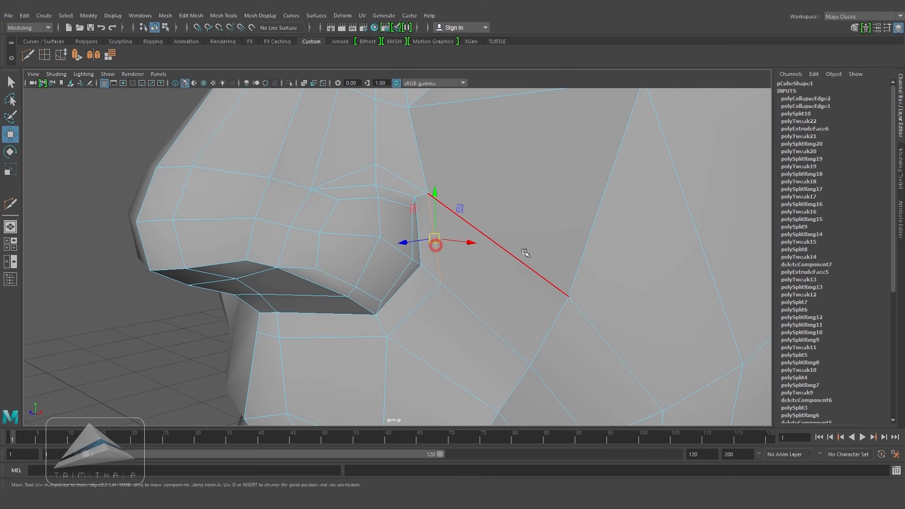
pyautogui.click(517, 293)
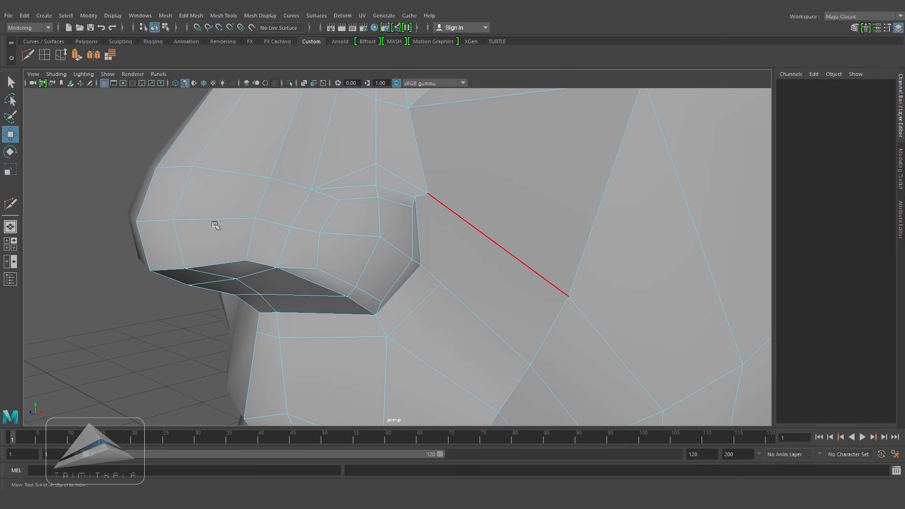
# Step: Insert an edge loop running down the cheek beside the nose
pyautogui.click(44, 55)
pyautogui.click(544, 339)
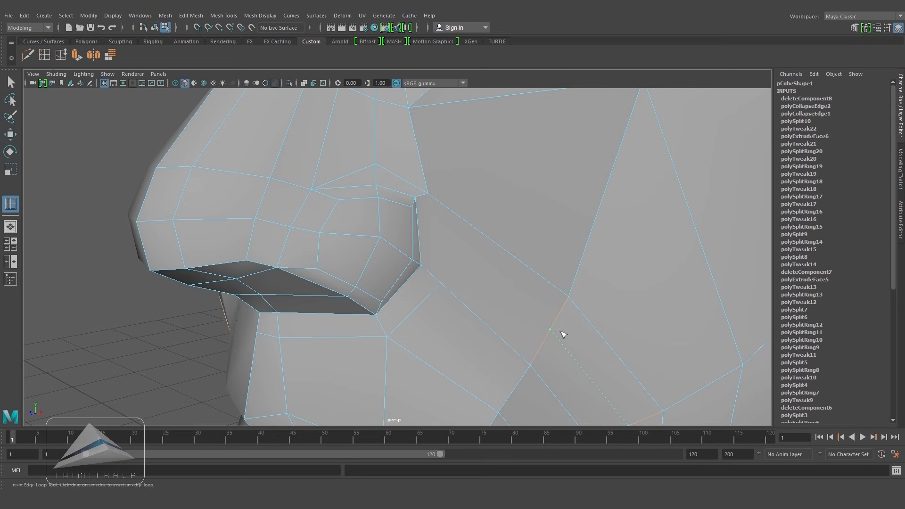
pyautogui.scroll(-5, 376, 251)
pyautogui.keyDown('alt'); pyautogui.moveTo(590, 285); pyautogui.dragTo(586, 259, button='middle'); pyautogui.keyUp('alt')
pyautogui.scroll(4, 588, 260)
pyautogui.scroll(2, 588, 261)
pyautogui.keyDown('alt'); pyautogui.moveTo(447, 212); pyautogui.dragTo(454, 206); pyautogui.keyUp('alt')
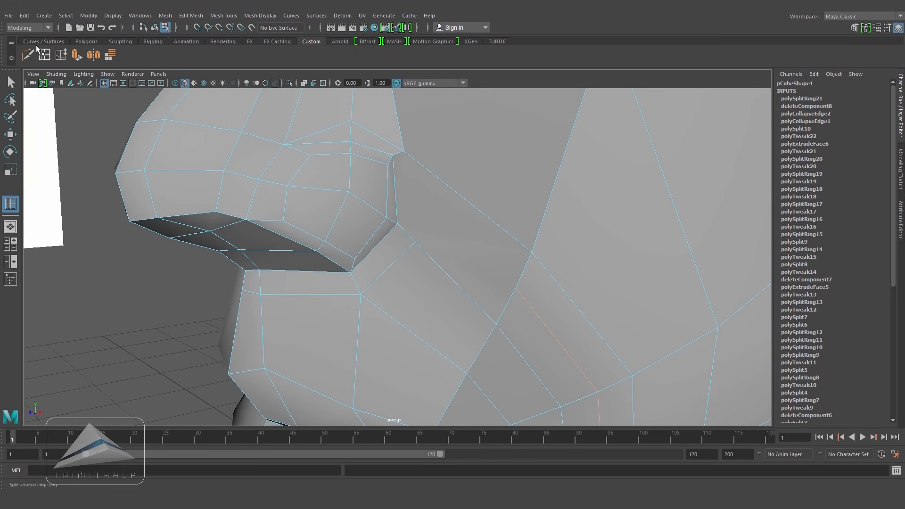
# Step: Cut a new edge from the nose wing's upper corner down to the new cheek loop
pyautogui.click(32, 58)
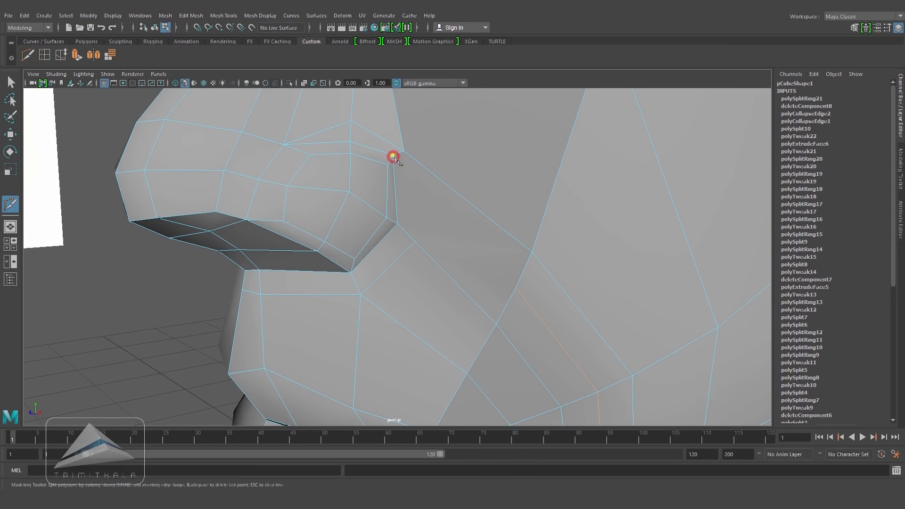
pyautogui.click(516, 288)
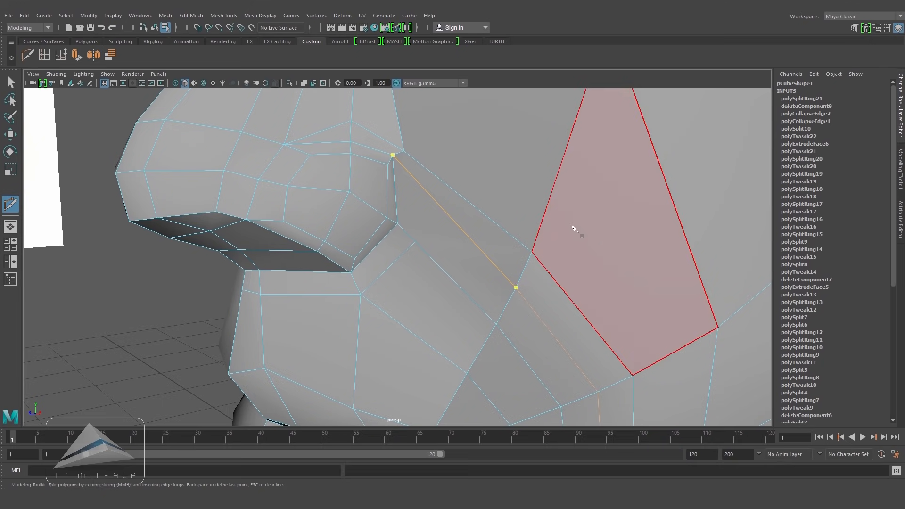
pyautogui.rightClick(573, 227)
pyautogui.keyDown('alt'); pyautogui.moveTo(588, 223); pyautogui.dragTo(501, 249, button='right'); pyautogui.keyUp('alt')
pyautogui.keyDown('alt'); pyautogui.moveTo(501, 249); pyautogui.dragTo(497, 300, button='middle'); pyautogui.keyUp('alt')
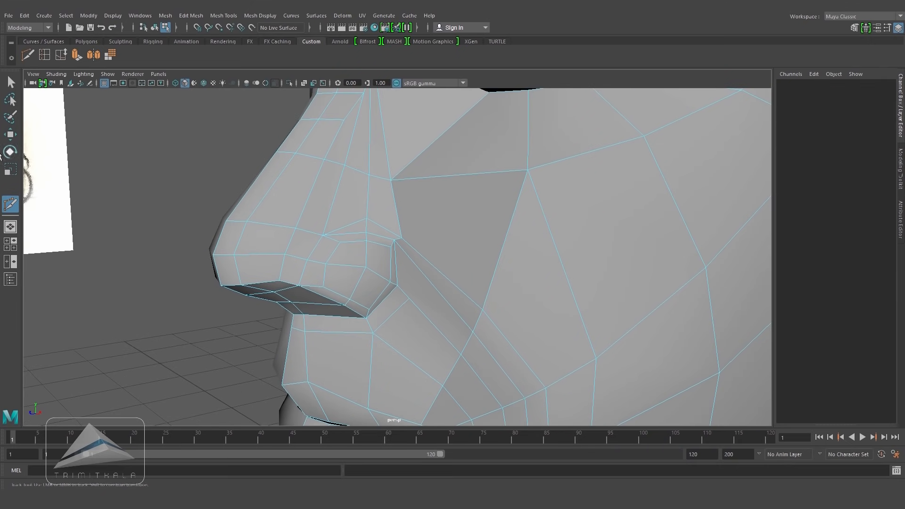
# Step: Insert a vertical edge loop through the cheek below the eye
pyautogui.click(11, 135)
pyautogui.click(43, 57)
pyautogui.keyDown('alt'); pyautogui.moveTo(530, 240); pyautogui.dragTo(560, 263); pyautogui.keyUp('alt')
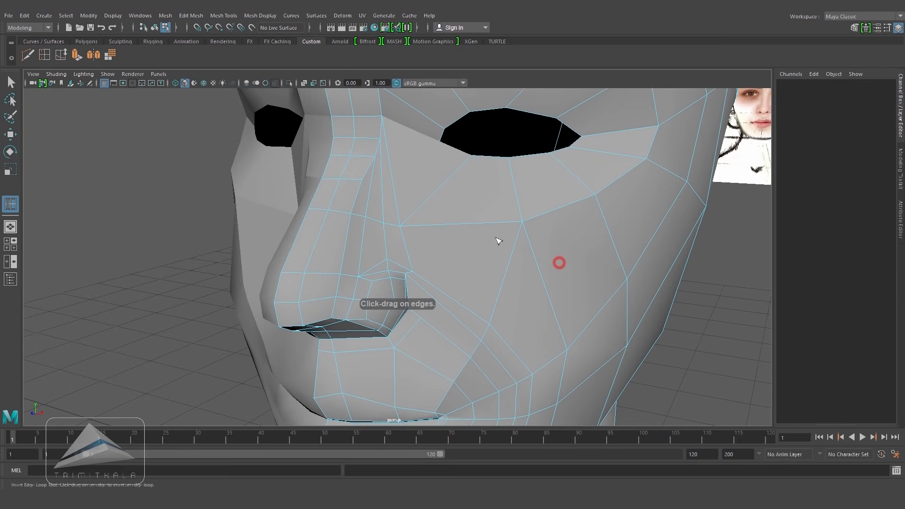
pyautogui.click(465, 224)
pyautogui.moveTo(461, 227); pyautogui.dragTo(458, 227)
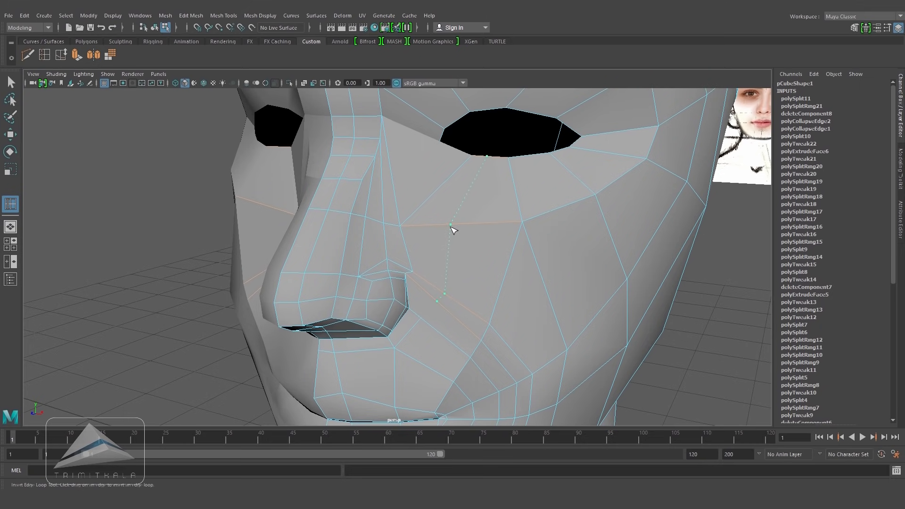
pyautogui.moveTo(451, 226); pyautogui.dragTo(451, 228)
pyautogui.keyDown('alt'); pyautogui.moveTo(451, 227); pyautogui.dragTo(527, 309, button='right'); pyautogui.keyUp('alt')
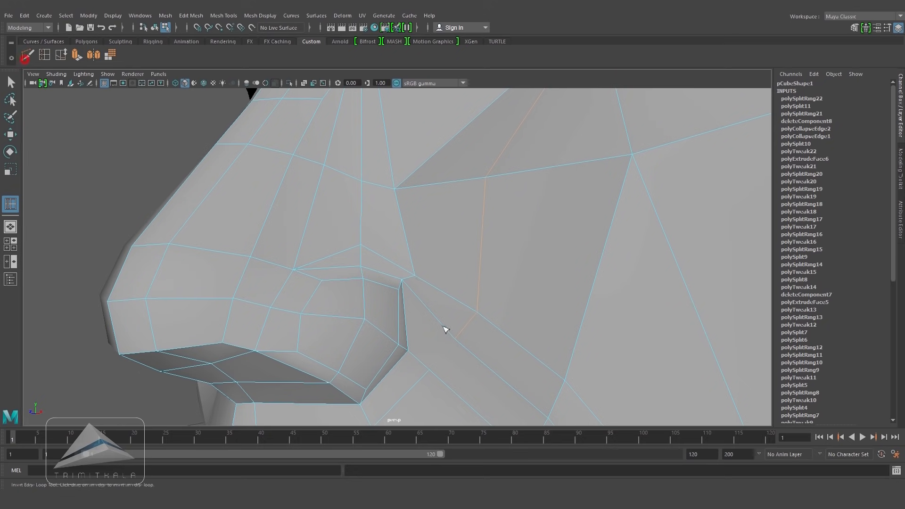
# Step: Cut a short edge from the cheek loop toward the base of the nose wing
pyautogui.click(455, 339)
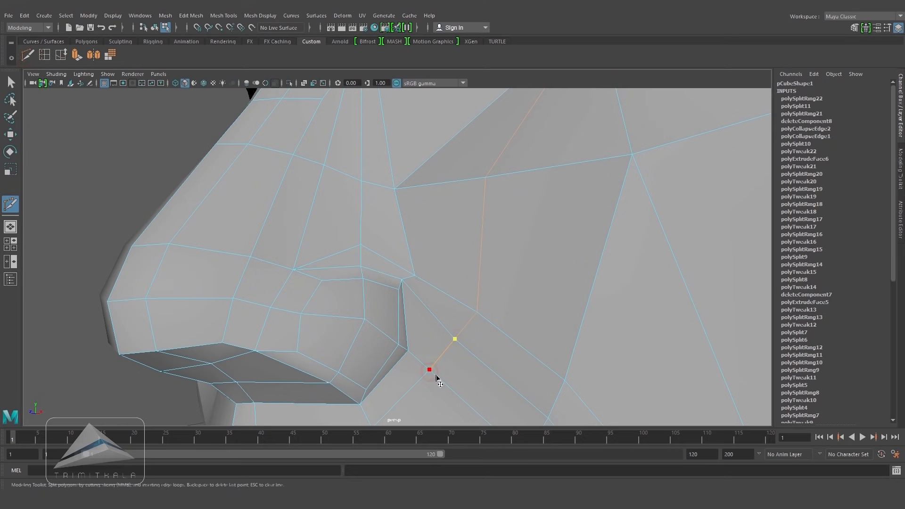
pyautogui.press('Return')
pyautogui.keyDown('alt'); pyautogui.moveTo(481, 389); pyautogui.dragTo(536, 310); pyautogui.keyUp('alt')
pyautogui.keyDown('alt'); pyautogui.moveTo(536, 309); pyautogui.dragTo(655, 341, button='right'); pyautogui.keyUp('alt')
# Step: Move vertices around the nose wing and cheek to smooth the new topology
pyautogui.press('w')
pyautogui.keyDown('alt'); pyautogui.moveTo(484, 319); pyautogui.dragTo(512, 325, button='right'); pyautogui.keyUp('alt')
pyautogui.click(428, 265)
pyautogui.keyDown('alt'); pyautogui.moveTo(448, 288); pyautogui.dragTo(465, 288); pyautogui.keyUp('alt')
pyautogui.moveTo(437, 265); pyautogui.dragTo(416, 252)
pyautogui.keyDown('alt'); pyautogui.moveTo(477, 275); pyautogui.dragTo(452, 265); pyautogui.keyUp('alt')
pyautogui.moveTo(451, 268); pyautogui.dragTo(404, 273, button='right')
pyautogui.click(404, 273)
pyautogui.keyDown('alt'); pyautogui.moveTo(404, 273); pyautogui.dragTo(357, 288); pyautogui.keyUp('alt')
pyautogui.moveTo(357, 288); pyautogui.dragTo(356, 266, button='right')
pyautogui.click(353, 280)
pyautogui.hotkey('ctrl', 'alt', 'Right')
pyautogui.hotkey('ctrl', 'alt', 'Right')
pyautogui.hotkey('ctrl', 'alt', 'Right')
pyautogui.keyDown('alt'); pyautogui.moveTo(404, 277); pyautogui.dragTo(424, 288); pyautogui.keyUp('alt')
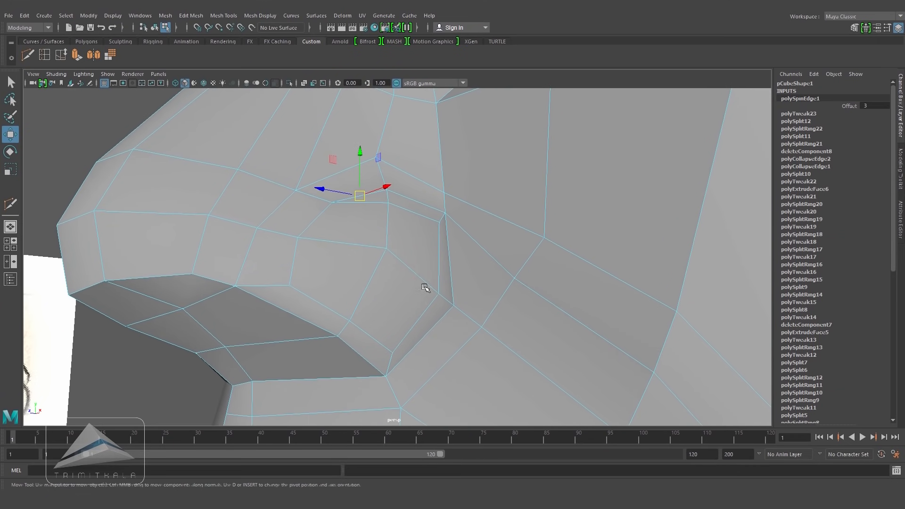
# Step: Cut an edge across the nose wing from its top down to the nostril rim
pyautogui.hotkey('ctrl', 'shift', 'x')
pyautogui.click(389, 203)
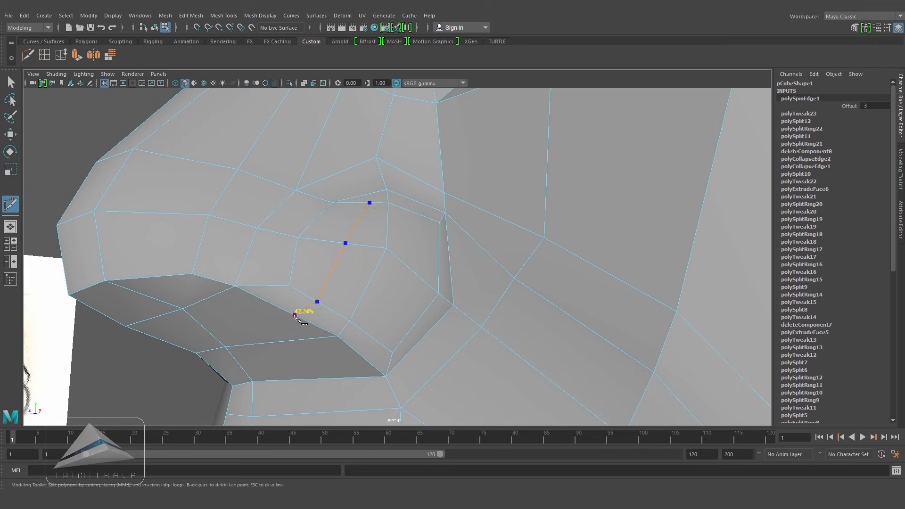
pyautogui.rightClick(433, 302)
pyautogui.click(11, 134)
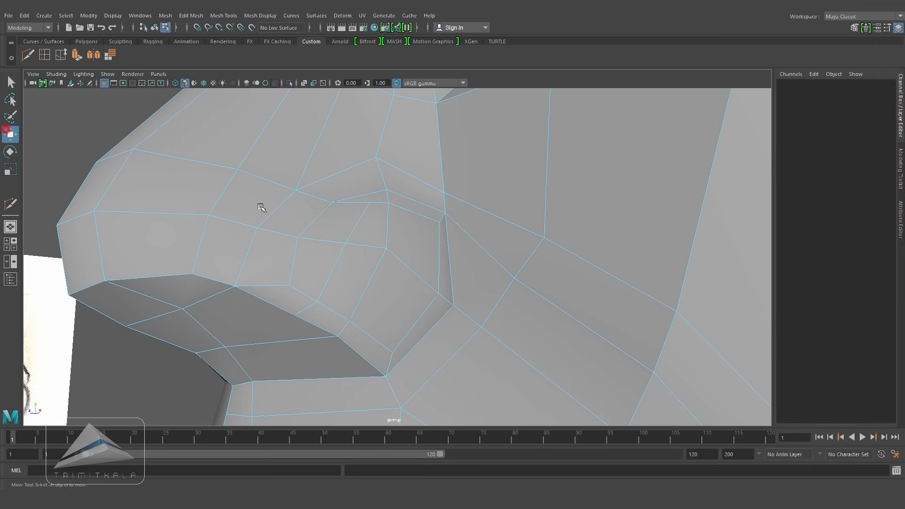
# Step: Adjust the nose wing vertices to even out the new faces
pyautogui.keyDown('alt'); pyautogui.moveTo(479, 212); pyautogui.dragTo(415, 241); pyautogui.keyUp('alt')
pyautogui.moveTo(322, 228); pyautogui.dragTo(284, 229, button='right')
pyautogui.click(321, 236)
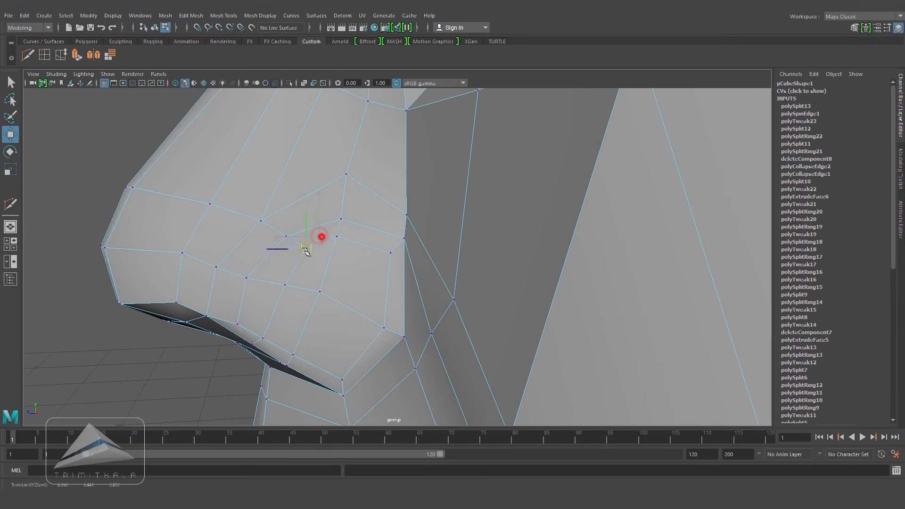
pyautogui.click(288, 285)
pyautogui.moveTo(288, 287); pyautogui.dragTo(279, 287)
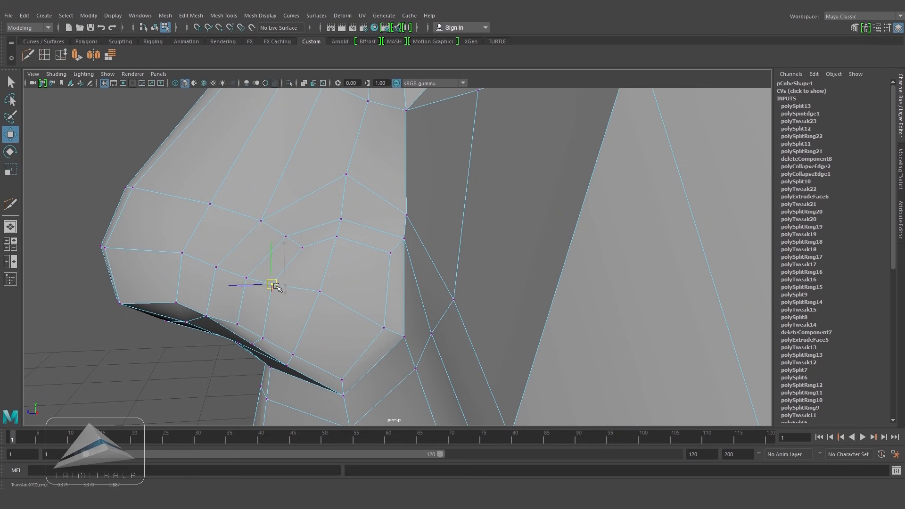
pyautogui.moveTo(374, 256); pyautogui.dragTo(374, 230, button='right')
pyautogui.click(330, 260)
pyautogui.keyDown('shift'); pyautogui.click(310, 316); pyautogui.keyUp('shift')
pyautogui.keyDown('alt'); pyautogui.moveTo(310, 319); pyautogui.dragTo(357, 325); pyautogui.keyUp('alt')
pyautogui.keyDown('alt'); pyautogui.moveTo(381, 196); pyautogui.dragTo(394, 213); pyautogui.keyUp('alt')
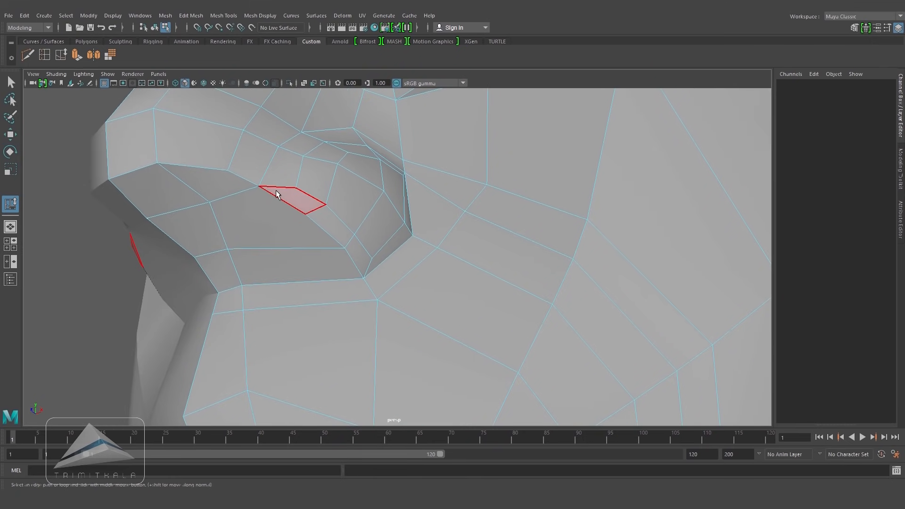
pyautogui.moveTo(277, 192); pyautogui.dragTo(278, 169, button='right')
# Step: Delete the short edge on the underside of the nose wing
pyautogui.click(284, 184)
pyautogui.press('Delete')
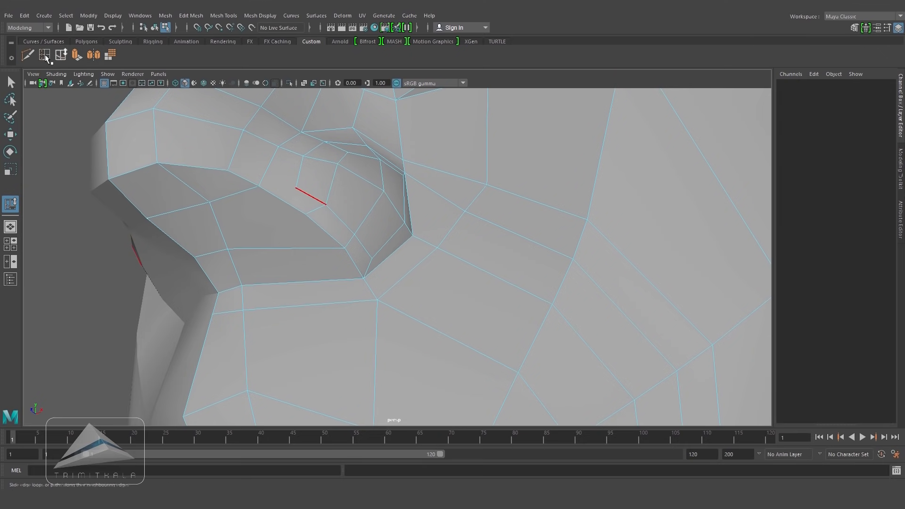
pyautogui.hotkey('ctrl', 'shift', 'x')
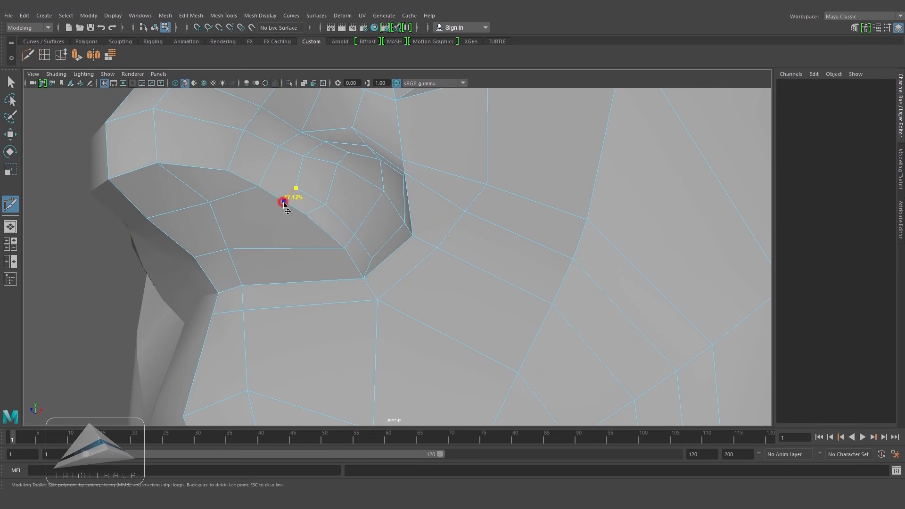
# Step: Insert an edge loop running along the side of the nose tip
pyautogui.click(45, 56)
pyautogui.click(157, 143)
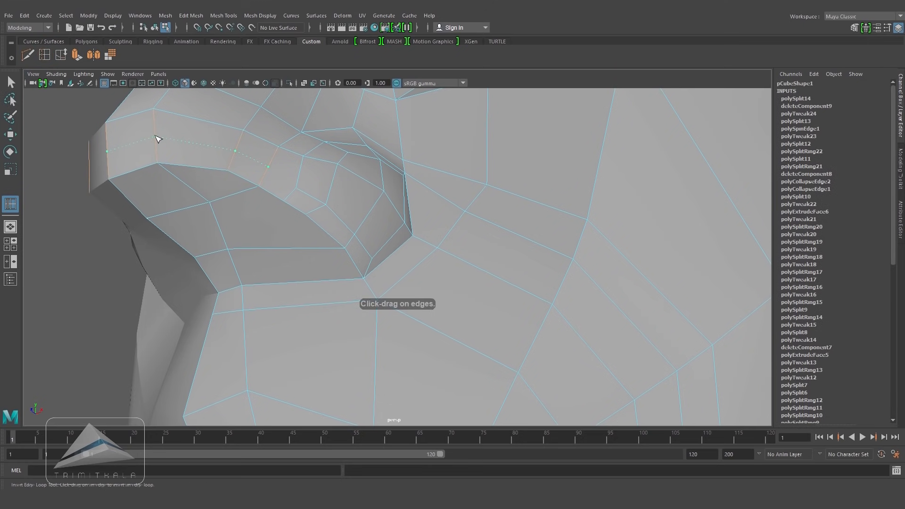
pyautogui.hotkey('ctrl', 'shift', 'x')
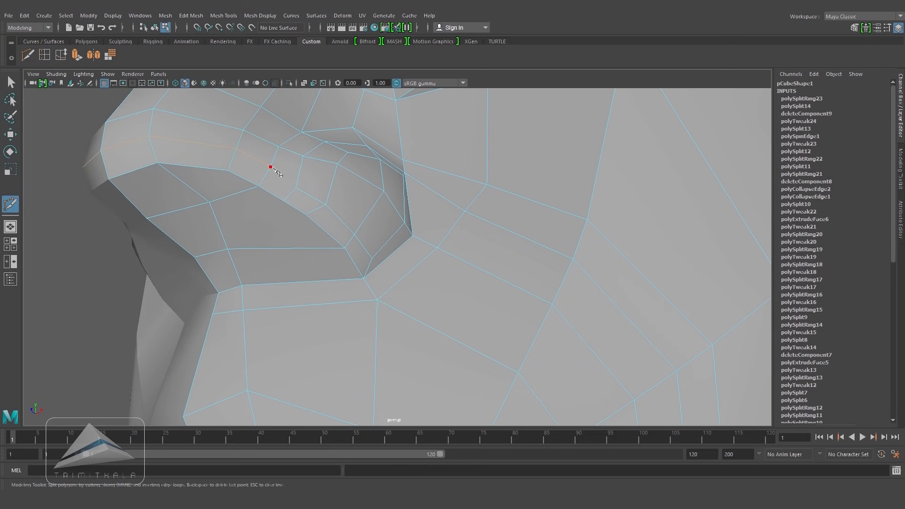
pyautogui.keyDown('alt'); pyautogui.moveTo(384, 192); pyautogui.dragTo(376, 232); pyautogui.keyUp('alt')
# Step: Move the vertex at the mouth corner to refine its shape
pyautogui.press('w')
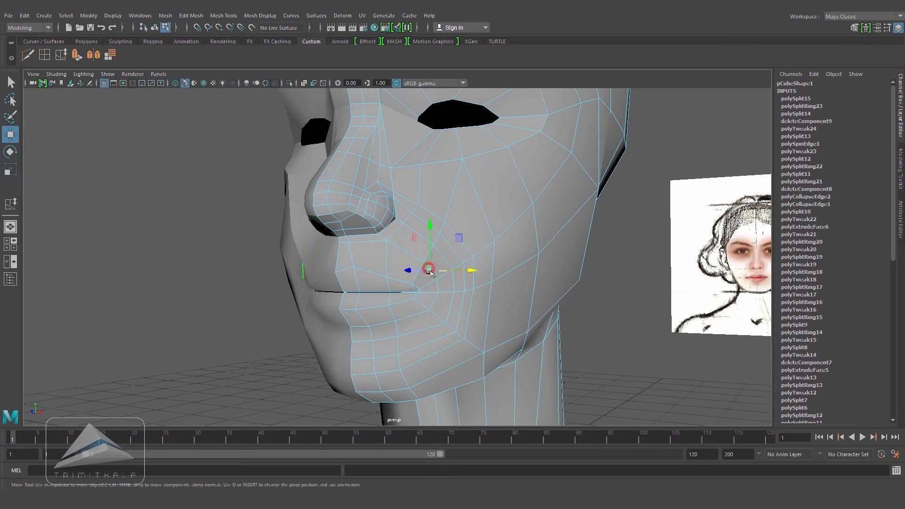
pyautogui.keyDown('shift'); pyautogui.click(438, 286); pyautogui.keyUp('shift')
pyautogui.keyDown('alt'); pyautogui.moveTo(441, 288); pyautogui.dragTo(520, 323, button='right'); pyautogui.keyUp('alt')
pyautogui.keyDown('shift'); pyautogui.click(446, 320); pyautogui.keyUp('shift')
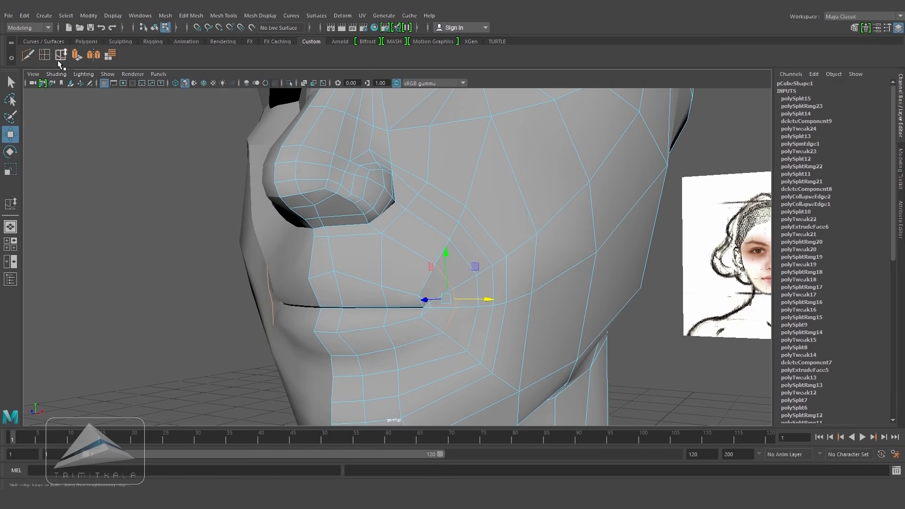
# Step: Select the edge loops around the mouth and jaw and reposition them
pyautogui.click(62, 57)
pyautogui.keyDown('alt'); pyautogui.moveTo(441, 302); pyautogui.dragTo(477, 259); pyautogui.keyUp('alt')
pyautogui.keyDown('alt'); pyautogui.moveTo(559, 316); pyautogui.dragTo(577, 331); pyautogui.keyUp('alt')
pyautogui.keyDown('ctrl'); pyautogui.moveTo(182, 132); pyautogui.dragTo(409, 202); pyautogui.keyUp('ctrl')
pyautogui.keyDown('alt'); pyautogui.moveTo(524, 283); pyautogui.dragTo(492, 273, button='right'); pyautogui.keyUp('alt')
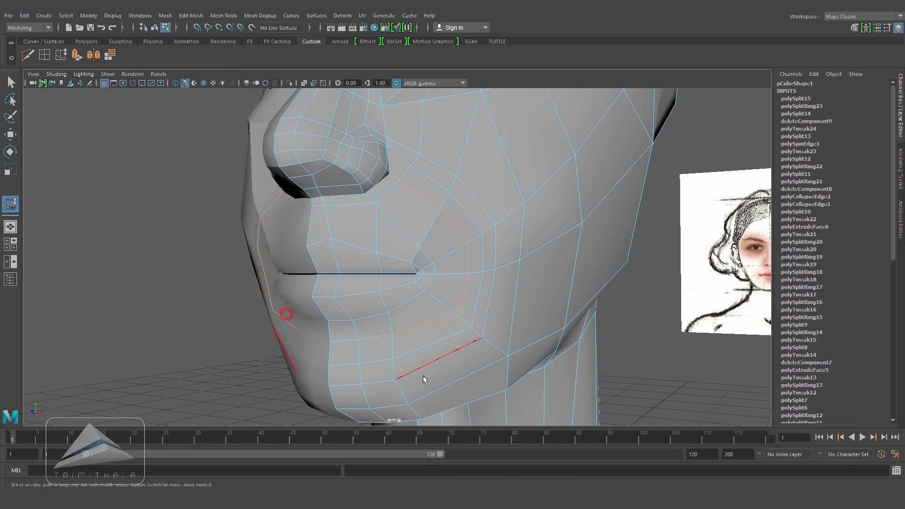
pyautogui.doubleClick(466, 219)
pyautogui.moveTo(489, 268); pyautogui.dragTo(486, 269, button='middle')
pyautogui.keyDown('alt'); pyautogui.moveTo(485, 269); pyautogui.dragTo(415, 292, button='right'); pyautogui.keyUp('alt')
pyautogui.click(247, 376)
pyautogui.keyDown('alt'); pyautogui.moveTo(350, 323); pyautogui.dragTo(451, 313); pyautogui.keyUp('alt')
pyautogui.keyDown('alt'); pyautogui.moveTo(455, 313); pyautogui.dragTo(377, 313); pyautogui.keyUp('alt')
# Step: Insert an edge loop running over the forehead and top of the head
pyautogui.click(44, 54)
pyautogui.keyDown('alt'); pyautogui.moveTo(448, 243); pyautogui.dragTo(583, 237); pyautogui.keyUp('alt')
pyautogui.scroll(3, 515, 254)
pyautogui.click(397, 194)
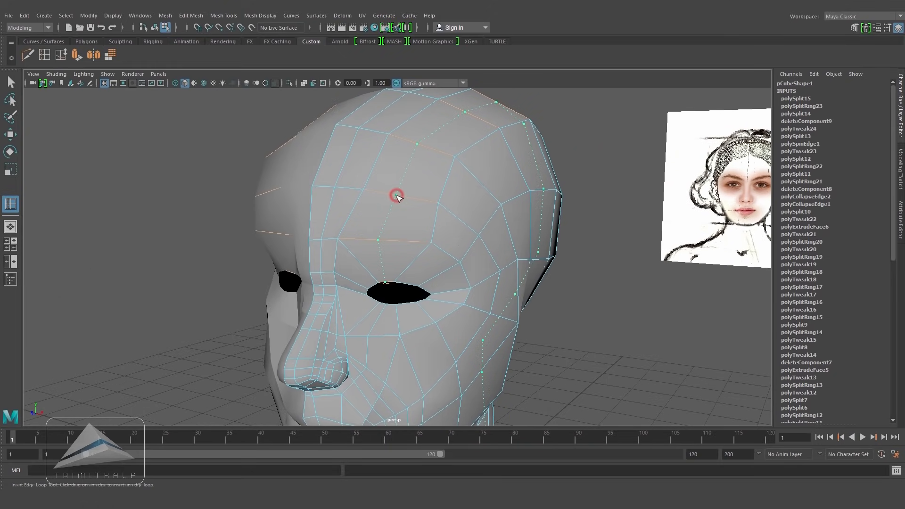
pyautogui.keyDown('alt'); pyautogui.moveTo(400, 198); pyautogui.dragTo(491, 264); pyautogui.keyUp('alt')
pyautogui.press('space')
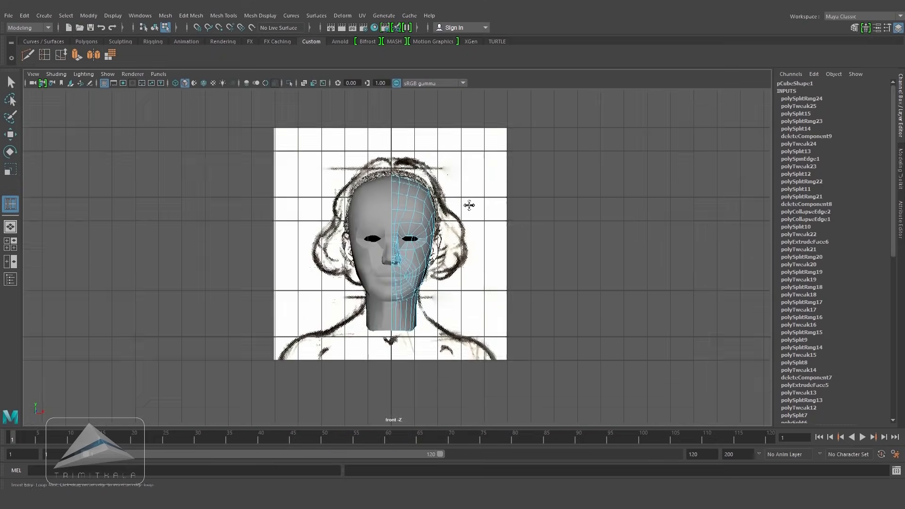
# Step: Move the new loop's vertices to follow the head outline in the front view
pyautogui.keyDown('alt'); pyautogui.moveTo(468, 204); pyautogui.dragTo(588, 216, button='right'); pyautogui.keyUp('alt')
pyautogui.keyDown('alt'); pyautogui.moveTo(588, 216); pyautogui.dragTo(596, 277, button='middle'); pyautogui.keyUp('alt')
pyautogui.press('w')
pyautogui.moveTo(423, 180); pyautogui.dragTo(398, 170, button='right')
pyautogui.moveTo(399, 139); pyautogui.dragTo(421, 177)
pyautogui.moveTo(411, 121); pyautogui.dragTo(411, 118)
pyautogui.moveTo(428, 148); pyautogui.dragTo(454, 183)
pyautogui.moveTo(442, 133); pyautogui.dragTo(443, 130)
pyautogui.moveTo(464, 158); pyautogui.dragTo(485, 188)
pyautogui.moveTo(474, 133); pyautogui.dragTo(474, 129)
pyautogui.keyDown('alt'); pyautogui.moveTo(473, 128); pyautogui.dragTo(452, 226, button='right'); pyautogui.keyUp('alt')
# Step: Align the head's profile vertices with the side reference in wireframe view
pyautogui.press('space')
pyautogui.moveTo(463, 250); pyautogui.dragTo(526, 252)
pyautogui.keyDown('alt'); pyautogui.moveTo(526, 251); pyautogui.dragTo(444, 239, button='right'); pyautogui.keyUp('alt')
pyautogui.keyDown('alt'); pyautogui.moveTo(443, 239); pyautogui.dragTo(395, 281, button='middle'); pyautogui.keyUp('alt')
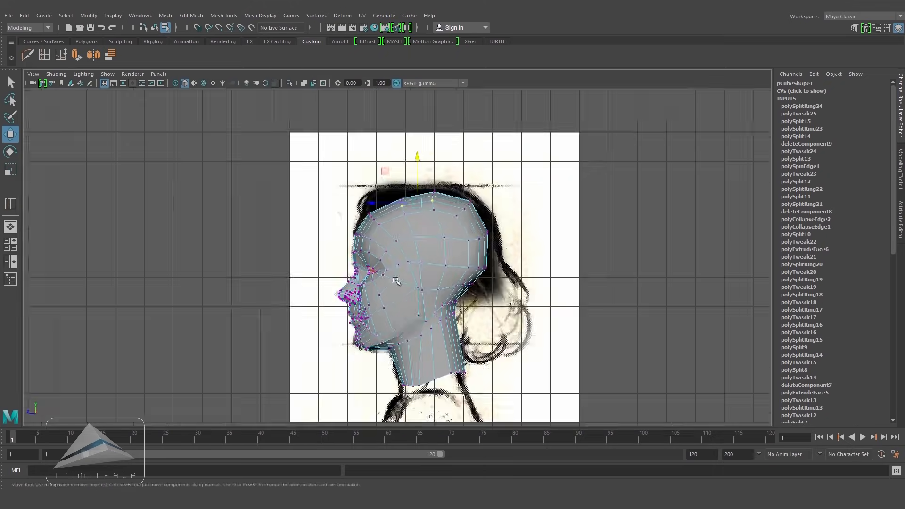
pyautogui.keyDown('alt'); pyautogui.moveTo(396, 281); pyautogui.dragTo(531, 238, button='right'); pyautogui.keyUp('alt')
pyautogui.keyDown('alt'); pyautogui.moveTo(532, 238); pyautogui.dragTo(533, 272, button='middle'); pyautogui.keyUp('alt')
pyautogui.press('4')
pyautogui.keyDown('alt'); pyautogui.moveTo(377, 245); pyautogui.dragTo(443, 241, button='right'); pyautogui.keyUp('alt')
pyautogui.keyDown('alt'); pyautogui.moveTo(443, 241); pyautogui.dragTo(480, 236, button='middle'); pyautogui.keyUp('alt')
pyautogui.moveTo(357, 188); pyautogui.dragTo(399, 230)
pyautogui.moveTo(378, 209); pyautogui.dragTo(375, 201)
pyautogui.keyDown('alt'); pyautogui.moveTo(375, 201); pyautogui.dragTo(349, 208, button='right'); pyautogui.keyUp('alt')
pyautogui.keyDown('alt'); pyautogui.moveTo(349, 208); pyautogui.dragTo(352, 220, button='middle'); pyautogui.keyUp('alt')
pyautogui.moveTo(427, 194)
pyautogui.mouseDown()
pyautogui.moveTo(452, 229)
pyautogui.moveTo(430, 205)
pyautogui.mouseUp()
pyautogui.moveTo(477, 181)
pyautogui.mouseDown()
pyautogui.moveTo(506, 230)
pyautogui.moveTo(494, 197)
pyautogui.mouseUp()
pyautogui.keyDown('alt'); pyautogui.moveTo(452, 252); pyautogui.dragTo(474, 258, button='right'); pyautogui.keyUp('alt')
pyautogui.keyDown('alt'); pyautogui.moveTo(473, 258); pyautogui.dragTo(468, 241, button='middle'); pyautogui.keyUp('alt')
pyautogui.press('5')
# Step: Adjust the back-of-head and neck vertices against the side reference and save the scene
pyautogui.press('space')
pyautogui.press('space')
pyautogui.keyDown('alt'); pyautogui.moveTo(464, 247); pyautogui.dragTo(391, 257, button='right'); pyautogui.keyUp('alt')
pyautogui.keyDown('alt'); pyautogui.moveTo(392, 257); pyautogui.dragTo(347, 263); pyautogui.keyUp('alt')
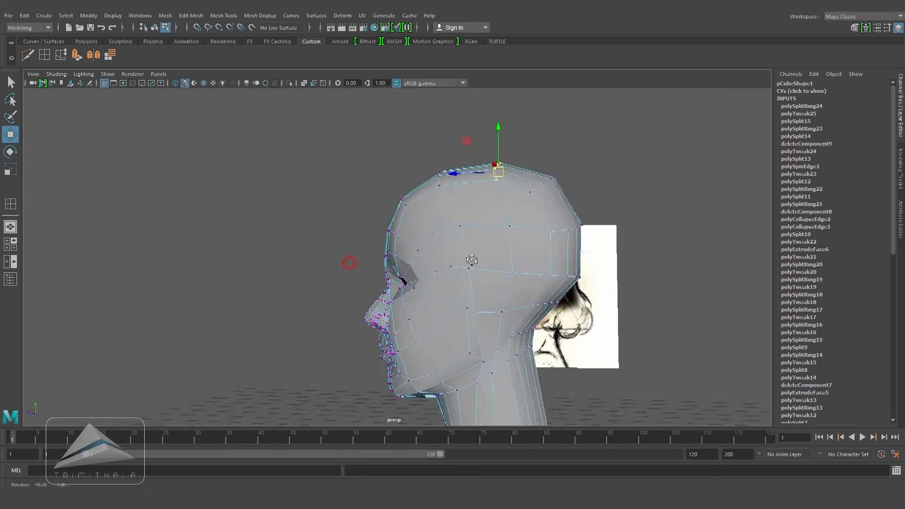
pyautogui.press('space')
pyautogui.press('space')
pyautogui.keyDown('alt'); pyautogui.moveTo(520, 269); pyautogui.dragTo(431, 154, button='middle'); pyautogui.keyUp('alt')
pyautogui.keyDown('alt'); pyautogui.moveTo(507, 231); pyautogui.dragTo(472, 238, button='right'); pyautogui.keyUp('alt')
pyautogui.moveTo(437, 229); pyautogui.dragTo(436, 281)
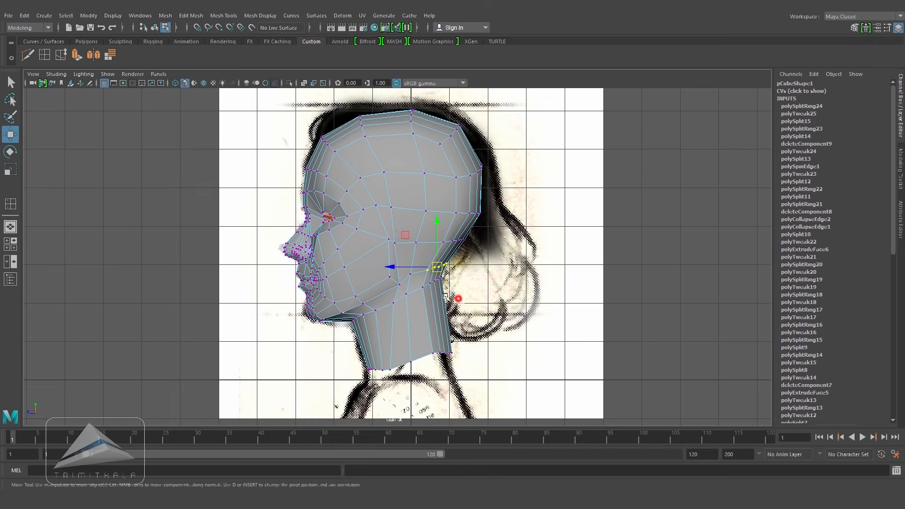
pyautogui.click(522, 276)
pyautogui.press('space')
pyautogui.moveTo(521, 276); pyautogui.dragTo(521, 249)
pyautogui.moveTo(488, 228); pyautogui.dragTo(523, 214, button='right')
pyautogui.keyDown('alt'); pyautogui.moveTo(474, 246); pyautogui.dragTo(514, 242, button='right'); pyautogui.keyUp('alt')
pyautogui.keyDown('alt'); pyautogui.moveTo(514, 242); pyautogui.dragTo(536, 264); pyautogui.keyUp('alt')
pyautogui.keyDown('alt'); pyautogui.moveTo(481, 302); pyautogui.dragTo(517, 307, button='right'); pyautogui.keyUp('alt')
pyautogui.keyDown('alt'); pyautogui.moveTo(517, 307); pyautogui.dragTo(533, 241); pyautogui.keyUp('alt')
pyautogui.hotkey('ctrl', 's')
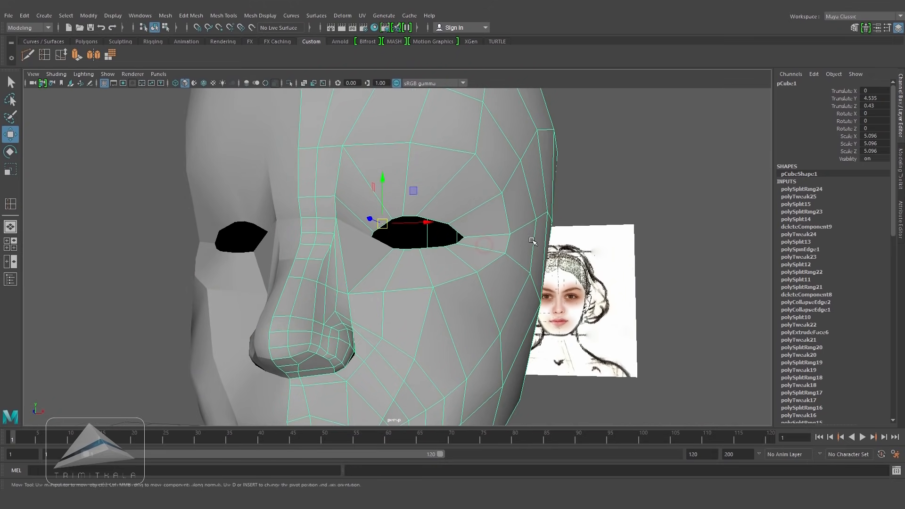
# Step: Insert an edge loop from the outer eye corner back along the temple
pyautogui.moveTo(478, 226)
pyautogui.keyDown('alt'); pyautogui.mouseDown()
pyautogui.moveTo(486, 196)
pyautogui.moveTo(458, 186)
pyautogui.moveTo(466, 220)
pyautogui.mouseUp(); pyautogui.keyUp('alt')
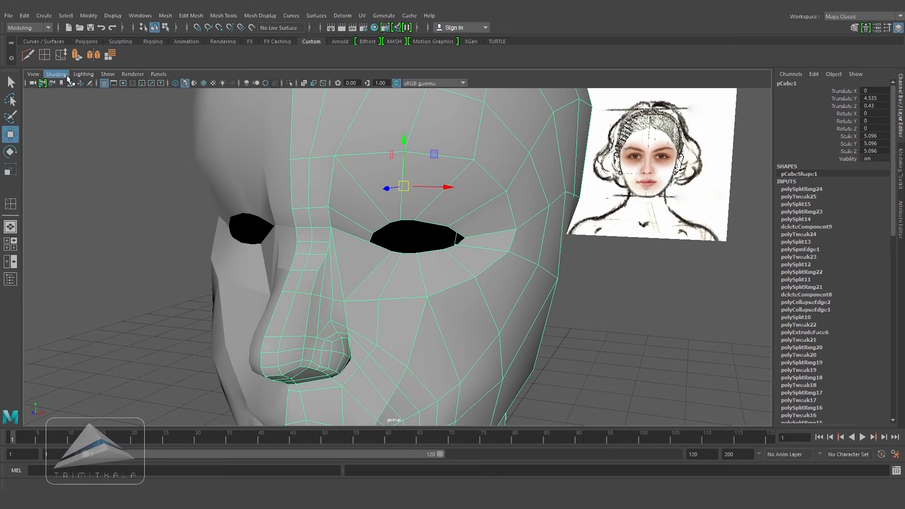
pyautogui.click(46, 57)
pyautogui.keyDown('alt'); pyautogui.moveTo(516, 196); pyautogui.dragTo(530, 243); pyautogui.keyUp('alt')
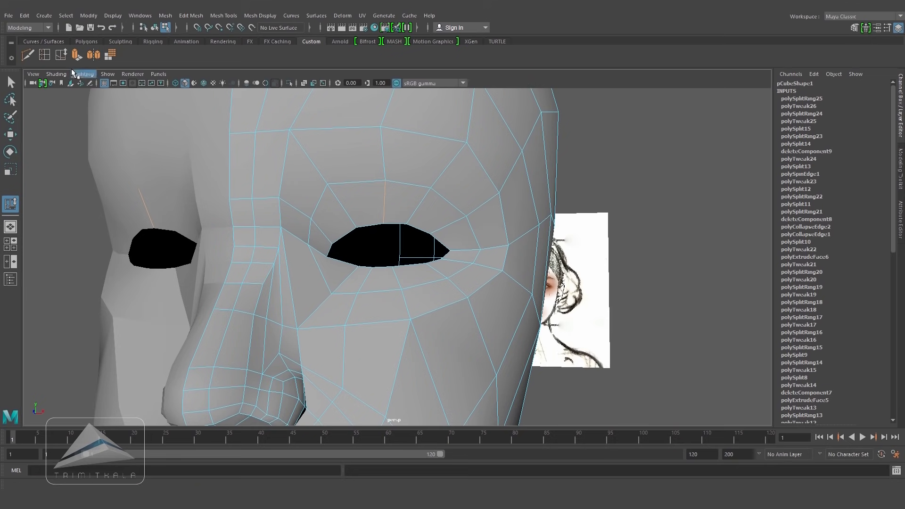
pyautogui.click(477, 237)
pyautogui.keyDown('alt'); pyautogui.moveTo(432, 240); pyautogui.dragTo(413, 253); pyautogui.keyUp('alt')
# Step: Try moving the new edge loop beside the eye
pyautogui.click(10, 134)
pyautogui.click(107, 132)
pyautogui.scroll(-4, 511, 197)
pyautogui.moveTo(566, 203)
pyautogui.keyDown('alt'); pyautogui.mouseDown()
pyautogui.moveTo(505, 197)
pyautogui.moveTo(562, 203)
pyautogui.mouseUp(); pyautogui.keyUp('alt')
pyautogui.doubleClick(512, 196)
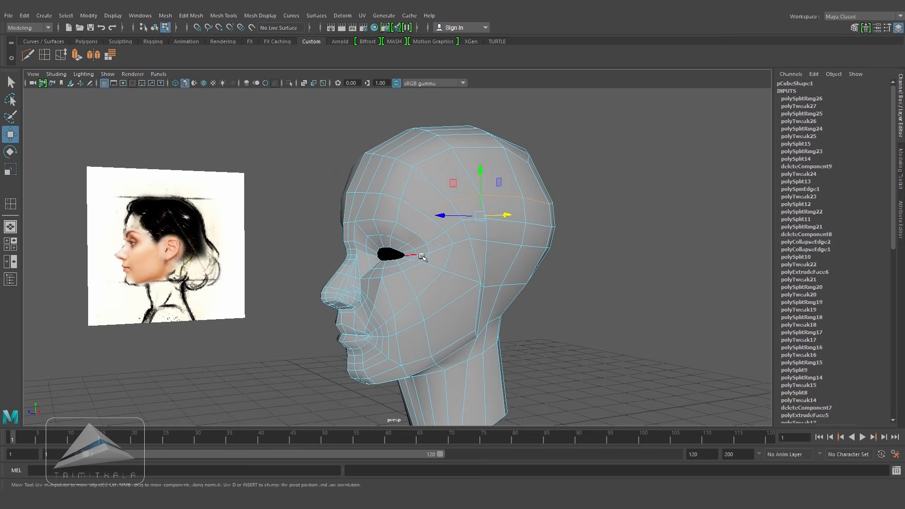
pyautogui.keyDown('alt'); pyautogui.moveTo(422, 256); pyautogui.dragTo(436, 260); pyautogui.keyUp('alt')
pyautogui.moveTo(508, 215); pyautogui.dragTo(519, 231)
pyautogui.hotkey('ctrl', 'z')
# Step: Rework the edges beside the eye and move nearby cheek vertices
pyautogui.click(60, 55)
pyautogui.moveTo(545, 235); pyautogui.dragTo(523, 231, button='middle')
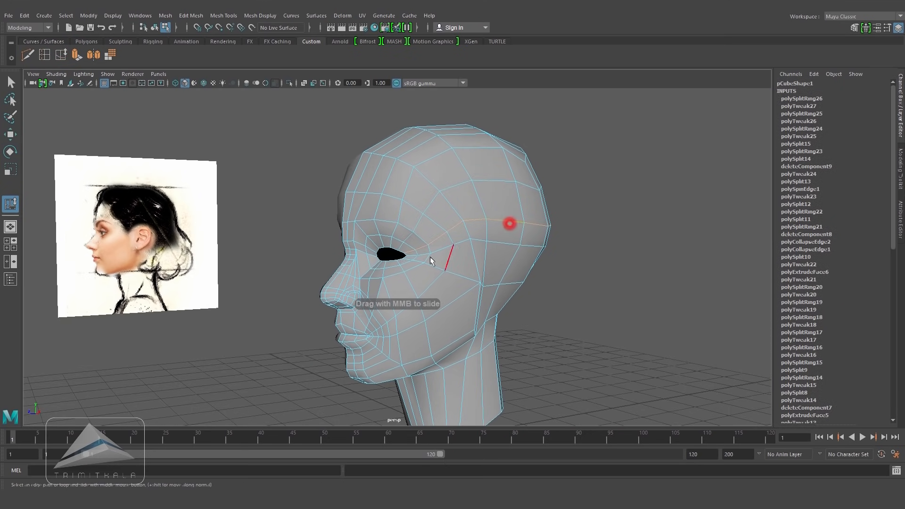
pyautogui.keyDown('alt'); pyautogui.moveTo(468, 262); pyautogui.dragTo(516, 172); pyautogui.keyUp('alt')
pyautogui.keyDown('alt'); pyautogui.moveTo(512, 243); pyautogui.dragTo(418, 270); pyautogui.keyUp('alt')
pyautogui.press('w')
pyautogui.moveTo(520, 267); pyautogui.dragTo(507, 269)
pyautogui.keyDown('alt'); pyautogui.moveTo(636, 305); pyautogui.dragTo(500, 295); pyautogui.keyUp('alt')
pyautogui.keyDown('alt'); pyautogui.moveTo(452, 267); pyautogui.dragTo(455, 263); pyautogui.keyUp('alt')
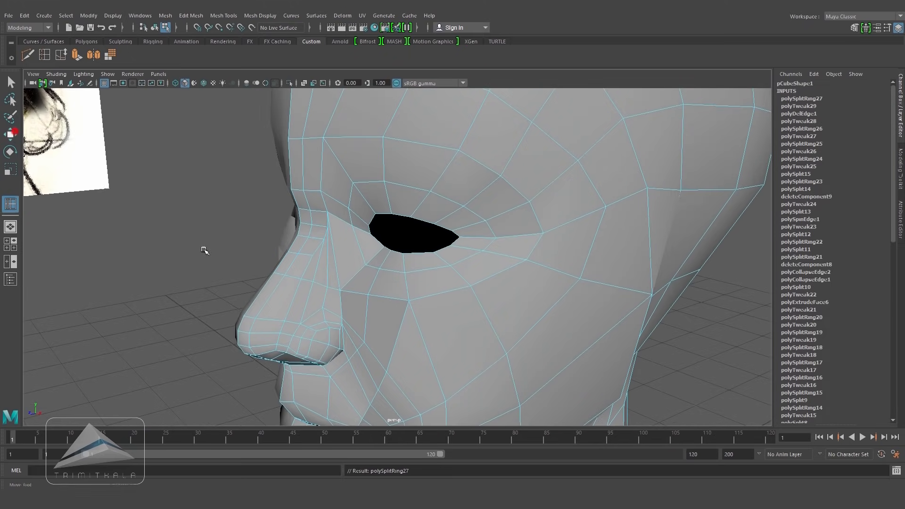
# Step: Move vertices on the cheek beside the nose to smooth its shape
pyautogui.click(14, 133)
pyautogui.click(204, 249)
pyautogui.keyDown('alt'); pyautogui.moveTo(205, 248); pyautogui.dragTo(276, 268, button='right'); pyautogui.keyUp('alt')
pyautogui.keyDown('alt'); pyautogui.moveTo(276, 268); pyautogui.dragTo(407, 229, button='middle'); pyautogui.keyUp('alt')
pyautogui.keyDown('alt'); pyautogui.moveTo(407, 229); pyautogui.dragTo(445, 268, button='right'); pyautogui.keyUp('alt')
pyautogui.click(360, 278)
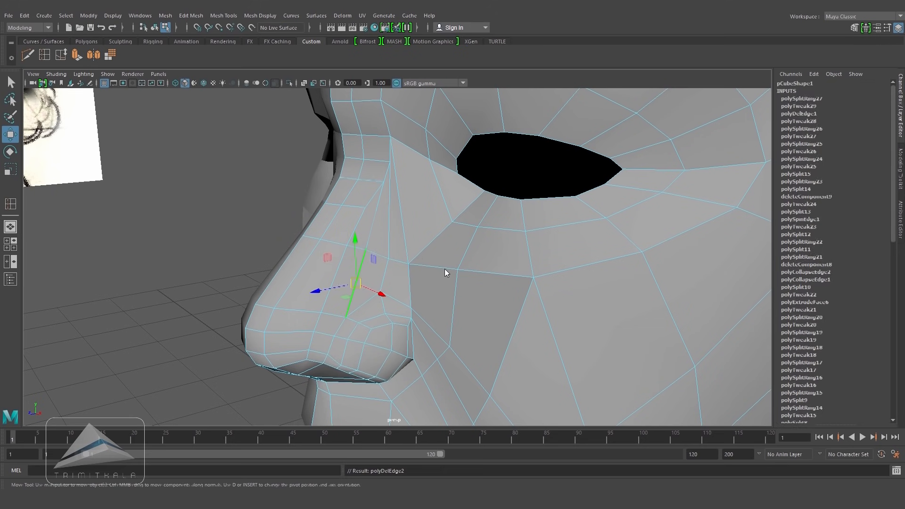
# Step: Cut a new edge across the side of the nose with Multi-Cut
pyautogui.press('y')
pyautogui.click(297, 275)
pyautogui.click(27, 54)
pyautogui.click(333, 281)
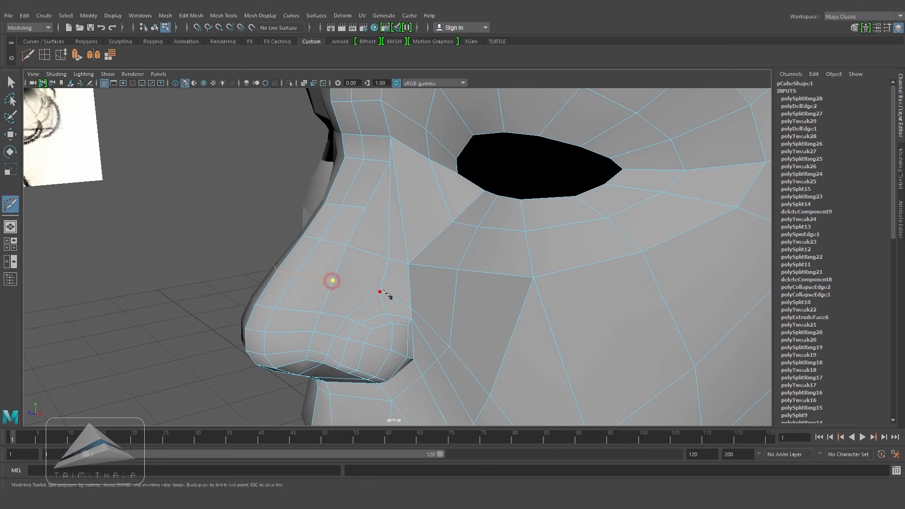
pyautogui.click(380, 291)
pyautogui.rightClick(380, 292)
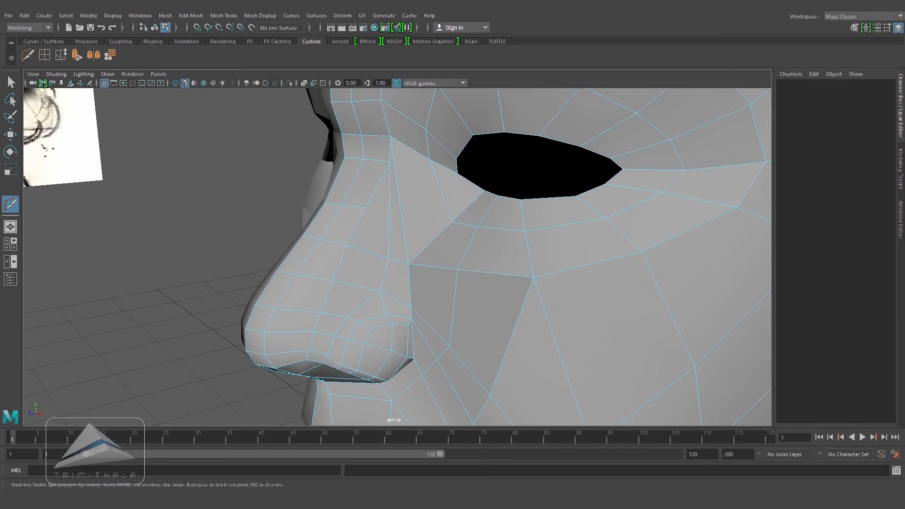
# Step: Delete the edge on the cheek beside the nose bridge
pyautogui.click(11, 135)
pyautogui.keyDown('alt'); pyautogui.moveTo(354, 217); pyautogui.dragTo(424, 230, button='right'); pyautogui.keyUp('alt')
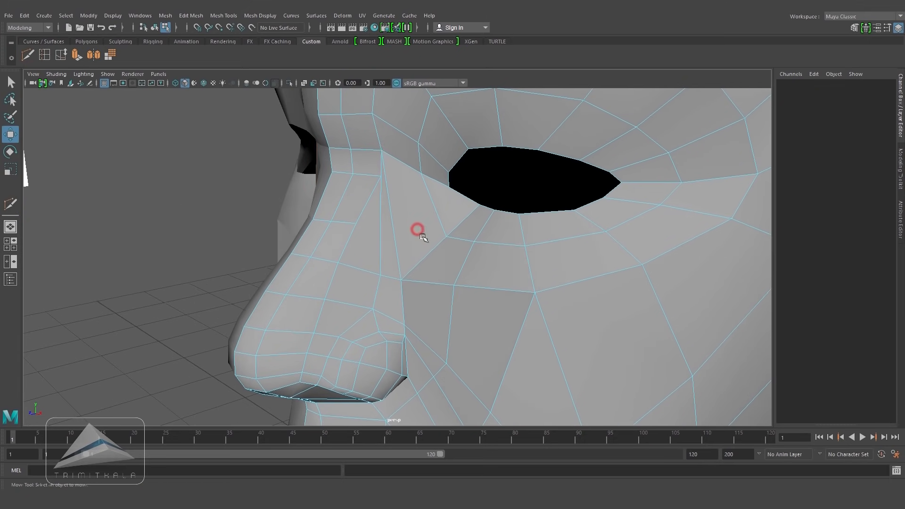
pyautogui.click(395, 251)
pyautogui.press('Delete')
# Step: Cut an edge from the nose bridge to the inner eye corner with Multi-Cut
pyautogui.click(45, 55)
pyautogui.moveTo(432, 198); pyautogui.dragTo(437, 220)
pyautogui.click(29, 55)
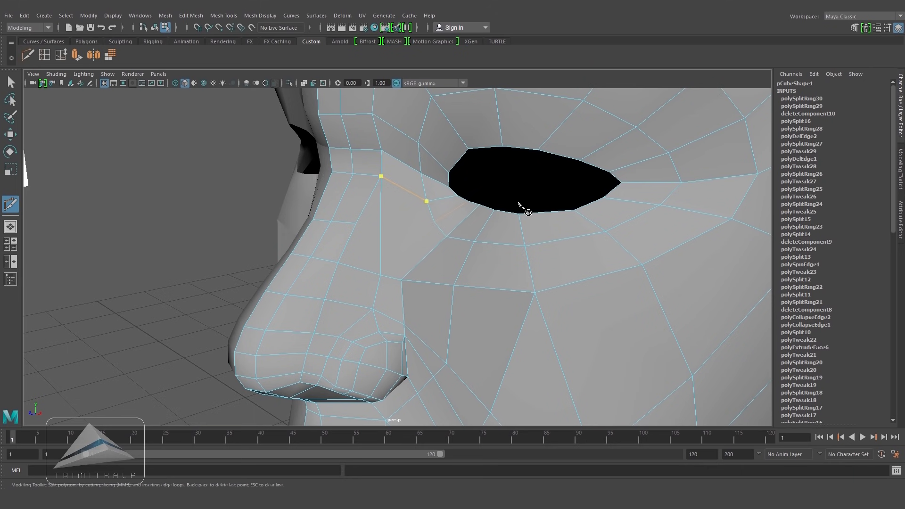
pyautogui.press('Escape')
# Step: Spin the new edge beside the nose bridge three steps
pyautogui.press('w')
pyautogui.click(386, 243)
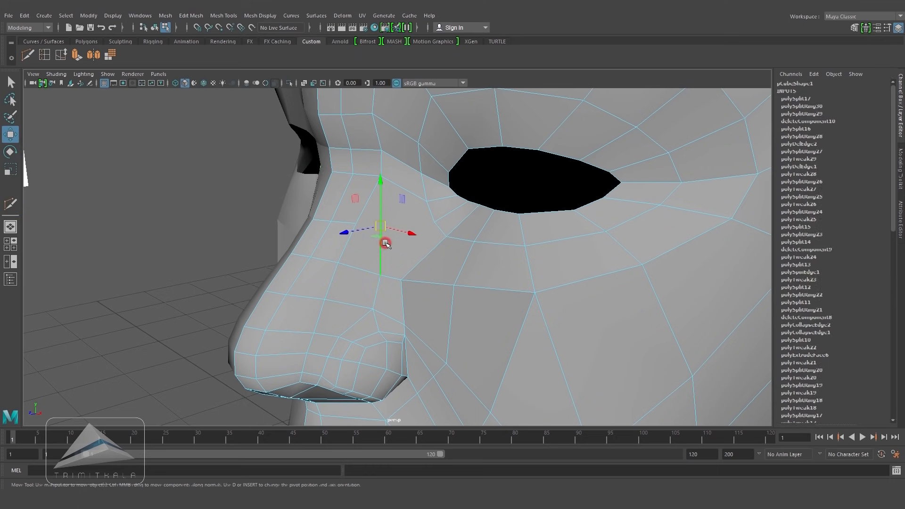
pyautogui.hotkey('ctrl', 'alt', 'Right')
pyautogui.hotkey('ctrl', 'alt', 'Right')
pyautogui.hotkey('ctrl', 'alt', 'Right')
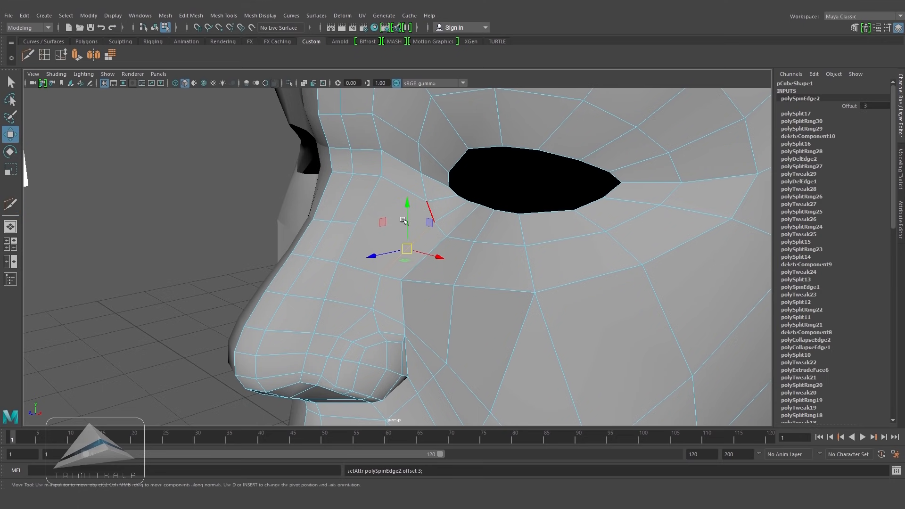
# Step: Move the vertex between the nose bridge and the eye to smooth the cheek
pyautogui.click(111, 134)
pyautogui.click(29, 55)
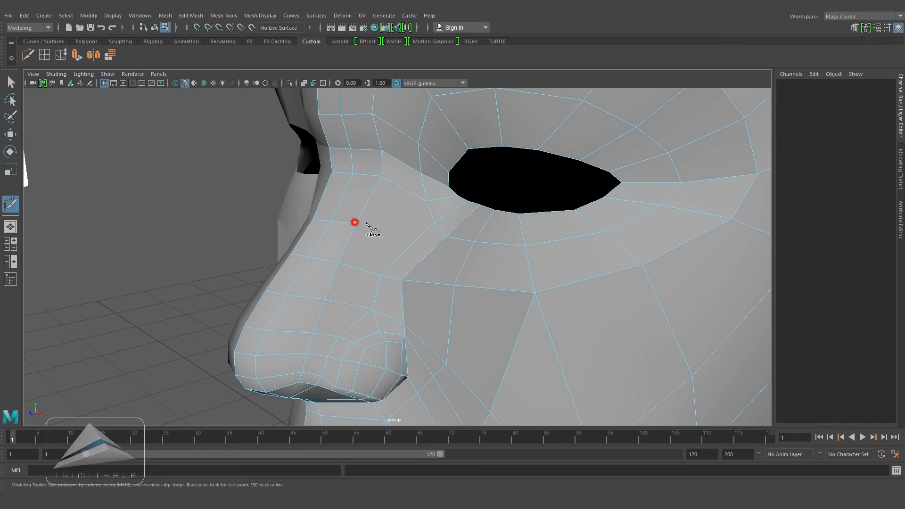
pyautogui.press('Escape')
pyautogui.press('w')
pyautogui.click(411, 252)
pyautogui.keyDown('alt'); pyautogui.moveTo(410, 252); pyautogui.dragTo(477, 271); pyautogui.keyUp('alt')
pyautogui.click(411, 264)
# Step: Slide the edges between the nose and the eye toward the nose
pyautogui.click(46, 55)
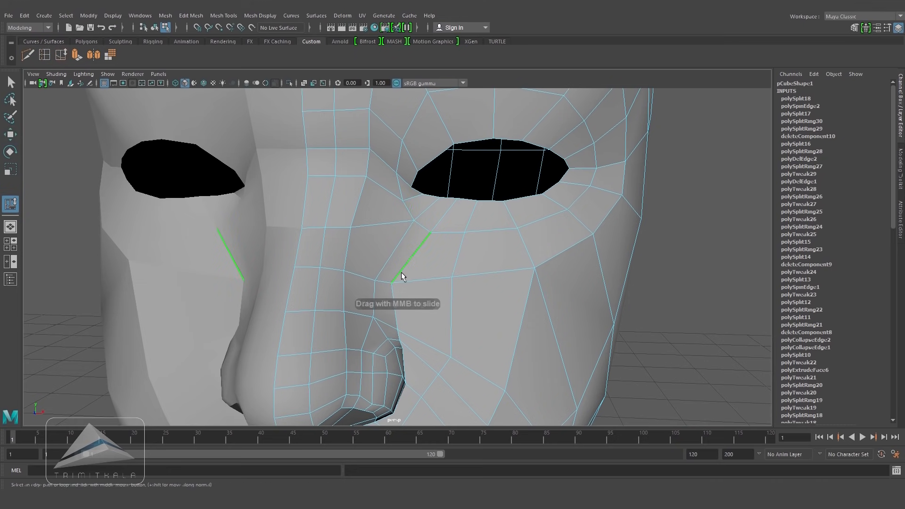
pyautogui.moveTo(408, 276); pyautogui.dragTo(388, 263, button='middle')
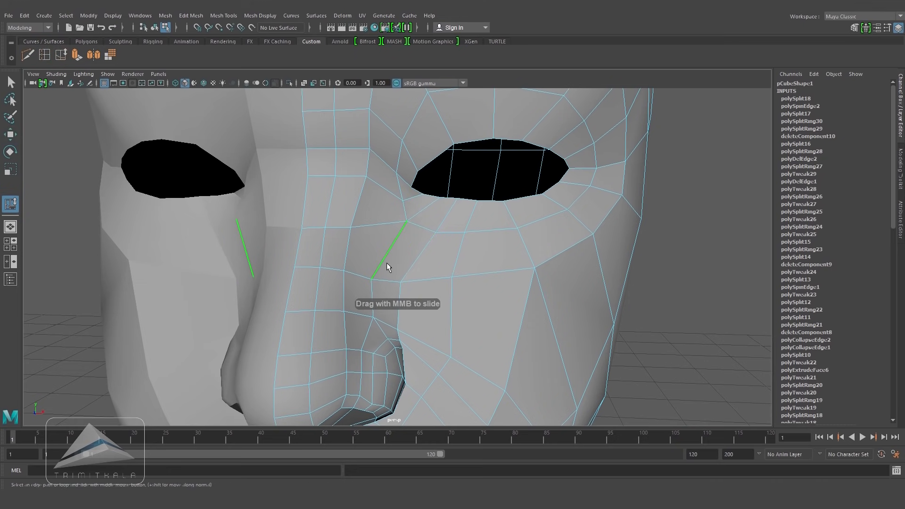
pyautogui.click(403, 189)
pyautogui.keyDown('alt'); pyautogui.moveTo(415, 208); pyautogui.dragTo(375, 212); pyautogui.keyUp('alt')
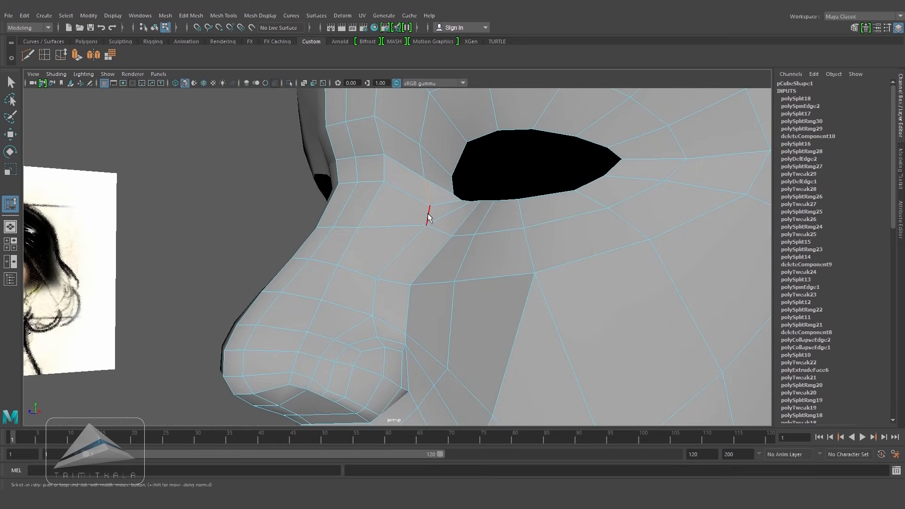
# Step: Delete the edge running up the forehead above the eye
pyautogui.keyDown('alt'); pyautogui.moveTo(439, 256); pyautogui.dragTo(508, 268); pyautogui.keyUp('alt')
pyautogui.click(670, 324)
pyautogui.keyDown('alt'); pyautogui.moveTo(474, 304); pyautogui.dragTo(462, 257); pyautogui.keyUp('alt')
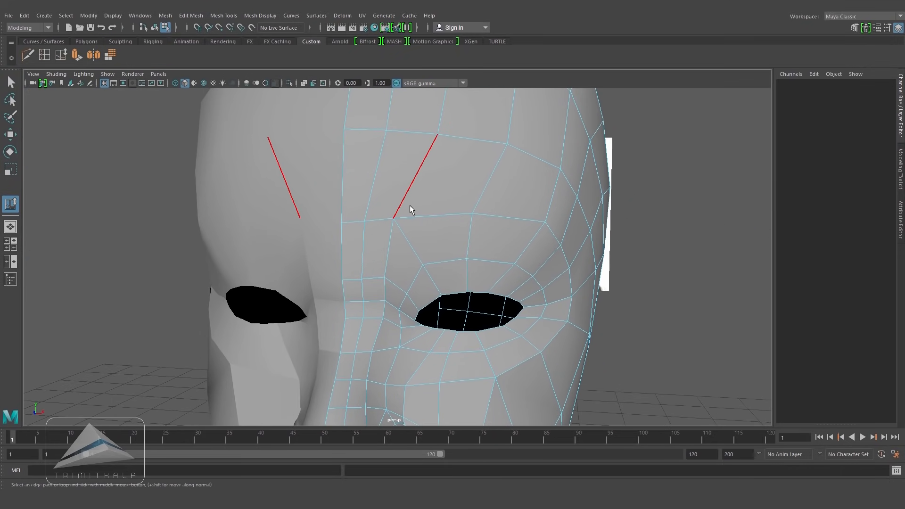
pyautogui.click(414, 237)
pyautogui.press('Delete')
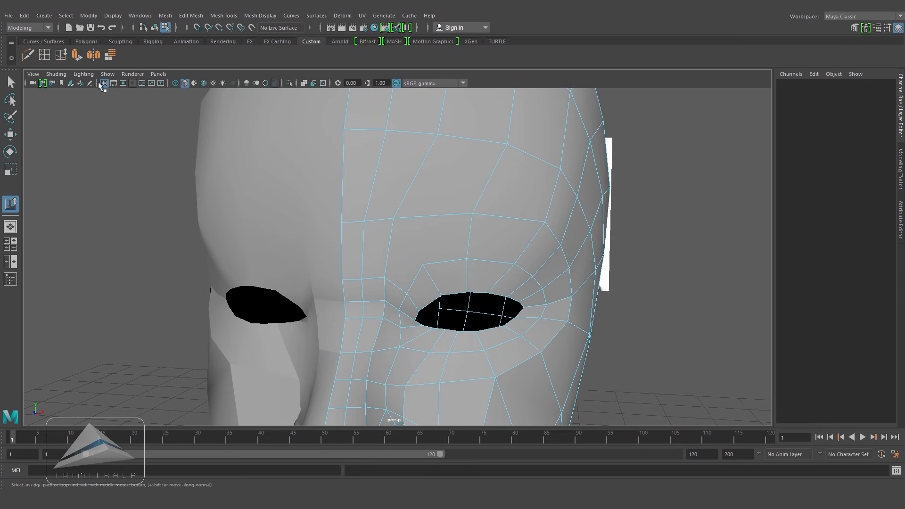
pyautogui.click(44, 55)
pyautogui.click(390, 253)
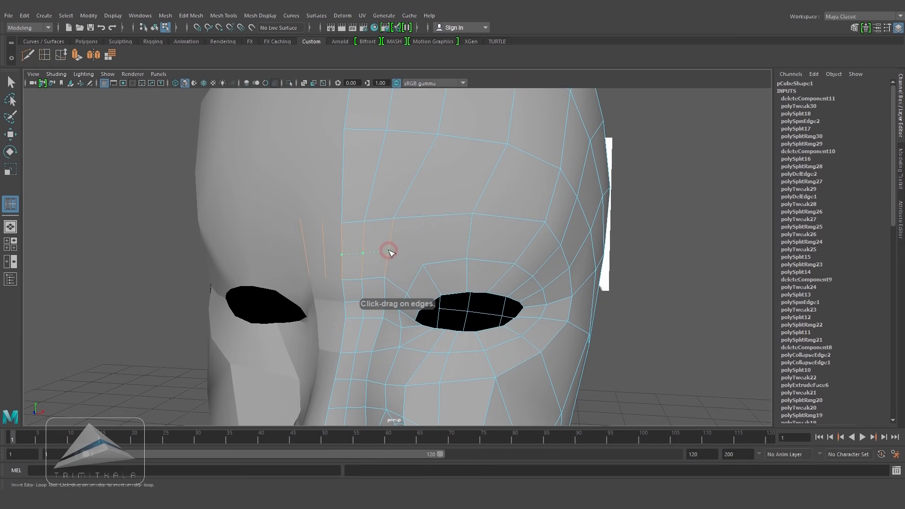
pyautogui.click(28, 54)
pyautogui.click(389, 251)
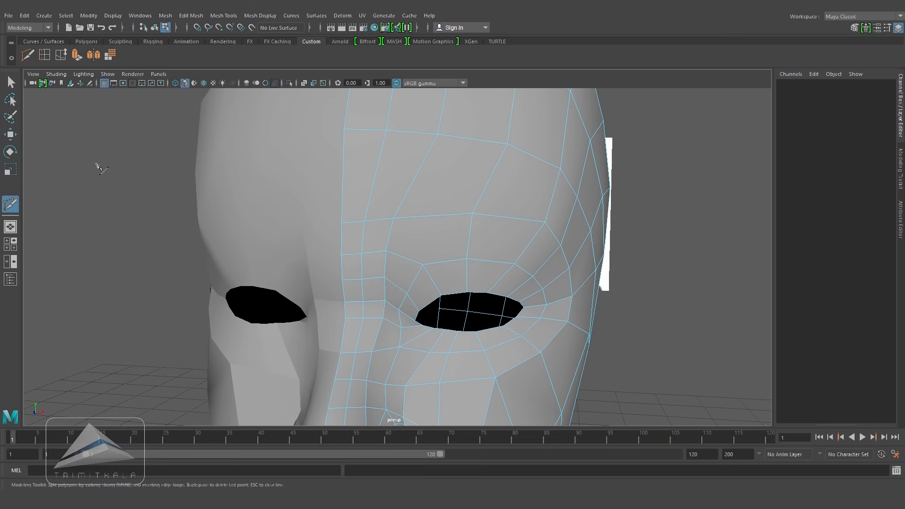
# Step: Make a Multi-Cut from the outer eye corner toward the temple
pyautogui.click(10, 134)
pyautogui.keyDown('alt'); pyautogui.moveTo(449, 222); pyautogui.dragTo(429, 223); pyautogui.keyUp('alt')
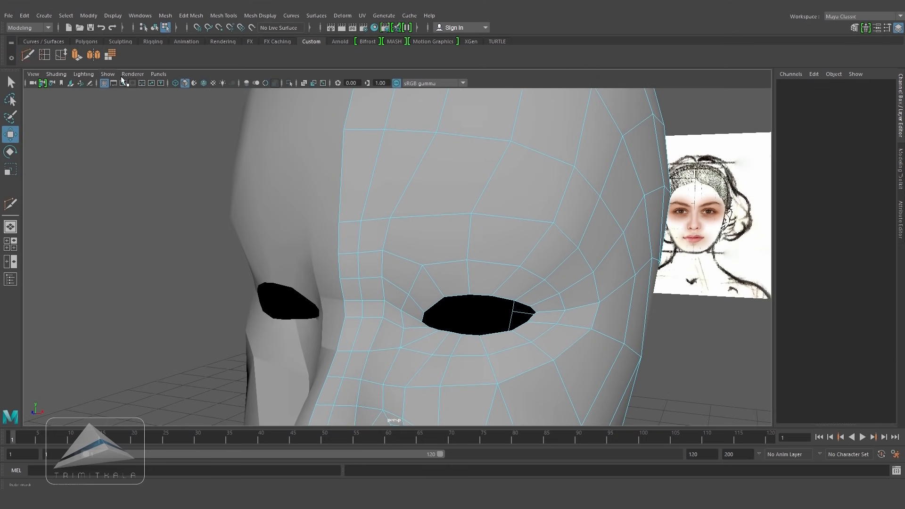
pyautogui.click(29, 55)
pyautogui.click(423, 265)
pyautogui.rightClick(517, 210)
# Step: Delete the edges along the upper outer corner of the eye toward the temple
pyautogui.keyDown('alt'); pyautogui.moveTo(517, 265); pyautogui.dragTo(491, 261, button='right'); pyautogui.keyUp('alt')
pyautogui.moveTo(492, 261)
pyautogui.keyDown('alt'); pyautogui.mouseDown()
pyautogui.moveTo(489, 250)
pyautogui.moveTo(487, 262)
pyautogui.mouseUp(); pyautogui.keyUp('alt')
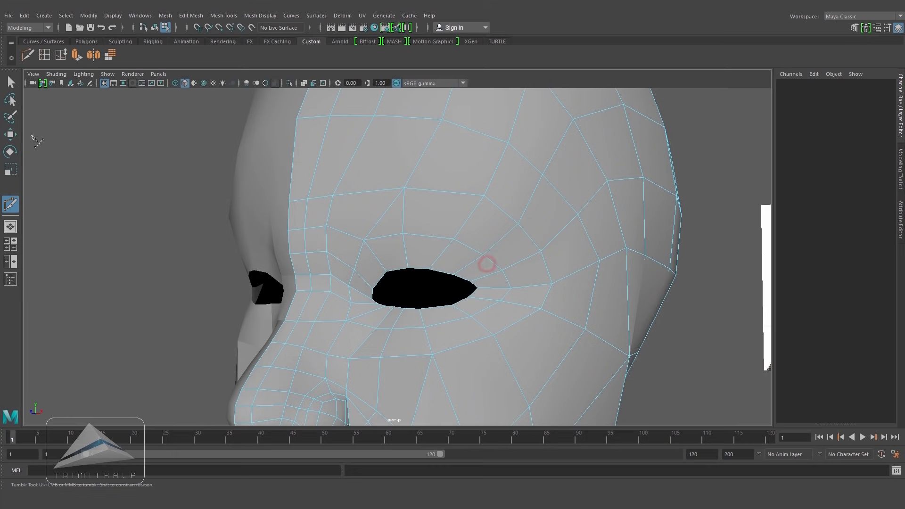
pyautogui.press('w')
pyautogui.click(406, 212)
pyautogui.keyDown('shift'); pyautogui.click(464, 217); pyautogui.keyUp('shift')
pyautogui.keyDown('shift'); pyautogui.click(493, 241); pyautogui.keyUp('shift')
pyautogui.keyDown('shift'); pyautogui.click(516, 262); pyautogui.keyUp('shift')
pyautogui.press('Delete')
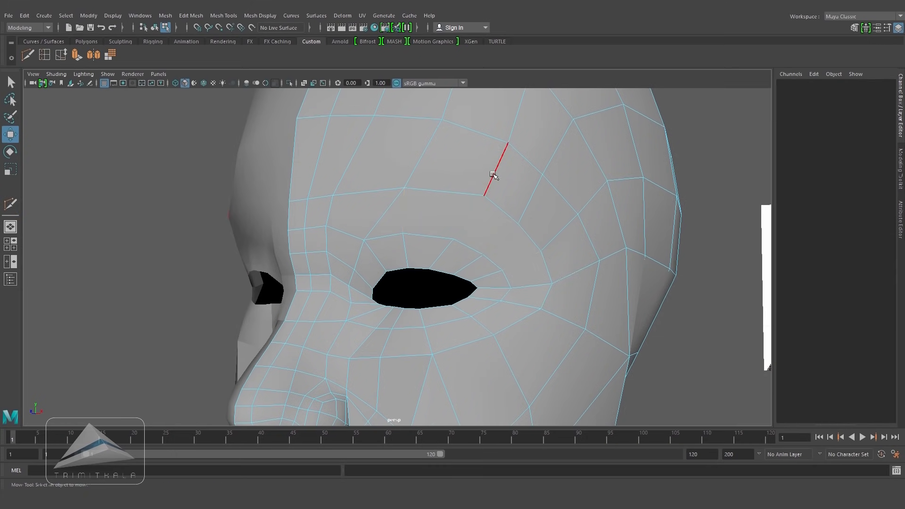
# Step: Slide the edges above and beside the eye to even out their spacing
pyautogui.doubleClick(494, 173)
pyautogui.keyDown('alt'); pyautogui.moveTo(495, 173); pyautogui.dragTo(390, 245, button='right'); pyautogui.keyUp('alt')
pyautogui.click(61, 54)
pyautogui.click(533, 233)
pyautogui.keyDown('alt'); pyautogui.moveTo(502, 252); pyautogui.dragTo(449, 269); pyautogui.keyUp('alt')
pyautogui.click(447, 283)
pyautogui.keyDown('ctrl'); pyautogui.moveTo(448, 284); pyautogui.dragTo(528, 274, button='right'); pyautogui.keyUp('ctrl')
pyautogui.click(424, 279)
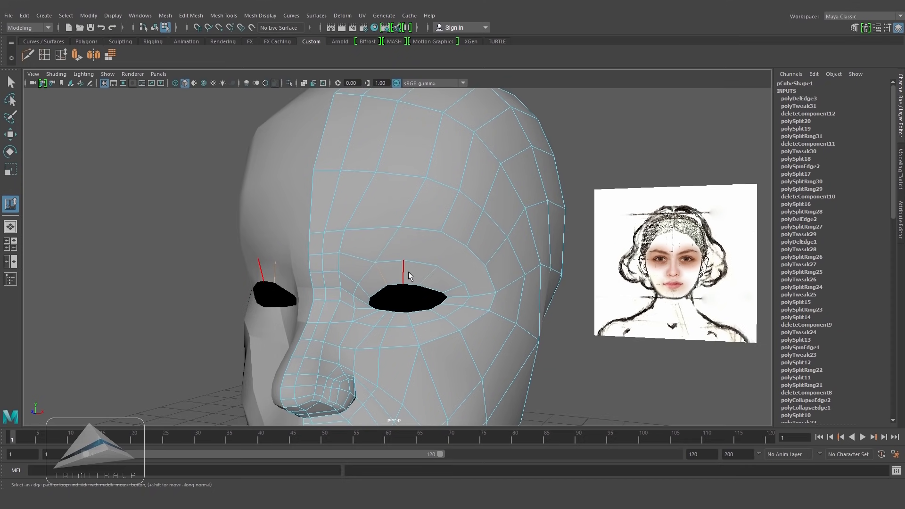
pyautogui.keyDown('alt'); pyautogui.moveTo(440, 277); pyautogui.dragTo(489, 277); pyautogui.keyUp('alt')
# Step: Make two Multi-Cuts near the outer eye corner and temple
pyautogui.click(28, 53)
pyautogui.keyDown('alt'); pyautogui.moveTo(453, 287); pyautogui.dragTo(512, 319, button='right'); pyautogui.keyUp('alt')
pyautogui.keyDown('alt'); pyautogui.moveTo(512, 320); pyautogui.dragTo(494, 316, button='middle'); pyautogui.keyUp('alt')
pyautogui.click(463, 314)
pyautogui.click(494, 287)
pyautogui.rightClick(494, 287)
pyautogui.click(433, 294)
pyautogui.click(466, 263)
pyautogui.rightClick(466, 263)
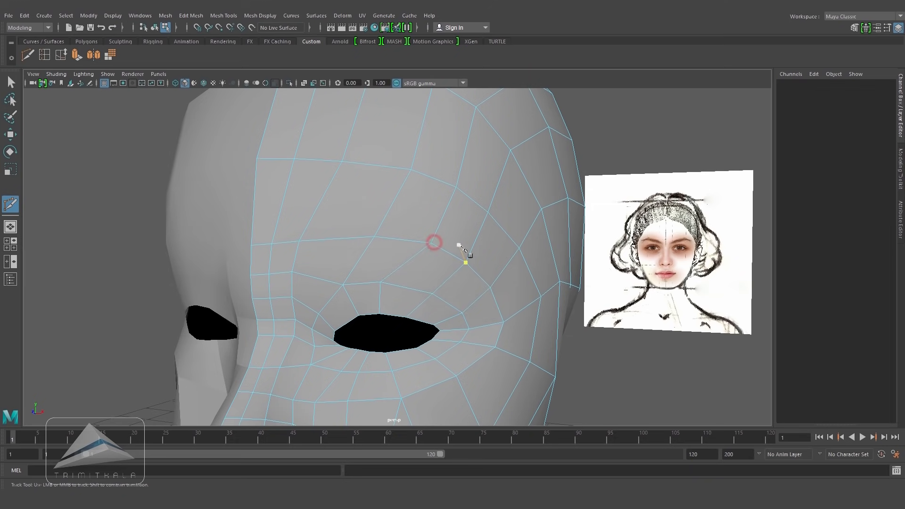
# Step: Slide edges around the outer eye corner, undoing the unwanted slides
pyautogui.press('w')
pyautogui.click(380, 300)
pyautogui.click(61, 55)
pyautogui.keyDown('alt'); pyautogui.moveTo(488, 271); pyautogui.dragTo(438, 259, button='right'); pyautogui.keyUp('alt')
pyautogui.doubleClick(405, 204)
pyautogui.click(332, 267)
pyautogui.hotkey('ctrl', 'z')
pyautogui.keyDown('ctrl'); pyautogui.click(375, 255); pyautogui.keyUp('ctrl')
pyautogui.click(61, 55)
pyautogui.moveTo(409, 198); pyautogui.dragTo(397, 196, button='middle')
pyautogui.keyDown('ctrl'); pyautogui.moveTo(376, 295); pyautogui.dragTo(425, 246); pyautogui.keyUp('ctrl')
pyautogui.hotkey('ctrl', 'z')
# Step: Slide edges on the cheek between the eye and nose to balance the topology
pyautogui.keyDown('ctrl'); pyautogui.moveTo(386, 269); pyautogui.dragTo(434, 260); pyautogui.keyUp('ctrl')
pyautogui.moveTo(439, 259); pyautogui.dragTo(427, 259, button='middle')
pyautogui.keyDown('alt'); pyautogui.moveTo(482, 283); pyautogui.dragTo(467, 275, button='right'); pyautogui.keyUp('alt')
pyautogui.moveTo(467, 275); pyautogui.dragTo(491, 221, button='right')
pyautogui.keyDown('alt'); pyautogui.moveTo(472, 235); pyautogui.dragTo(388, 273, button='right'); pyautogui.keyUp('alt')
pyautogui.keyDown('alt'); pyautogui.moveTo(388, 274); pyautogui.dragTo(427, 259); pyautogui.keyUp('alt')
pyautogui.keyDown('alt'); pyautogui.moveTo(426, 259); pyautogui.dragTo(616, 343, button='right'); pyautogui.keyUp('alt')
pyautogui.keyDown('alt'); pyautogui.moveTo(616, 342); pyautogui.dragTo(457, 293); pyautogui.keyUp('alt')
pyautogui.moveTo(384, 238); pyautogui.dragTo(386, 262, button='right')
# Step: Slide the cheek edge loops below the eye and beside the nostril
pyautogui.click(373, 287)
pyautogui.keyDown('shift'); pyautogui.click(398, 283); pyautogui.keyUp('shift')
pyautogui.keyDown('shift'); pyautogui.doubleClick(428, 270); pyautogui.keyUp('shift')
pyautogui.keyDown('alt'); pyautogui.moveTo(430, 308); pyautogui.dragTo(406, 297); pyautogui.keyUp('alt')
pyautogui.keyDown('shift'); pyautogui.doubleClick(407, 238); pyautogui.keyUp('shift')
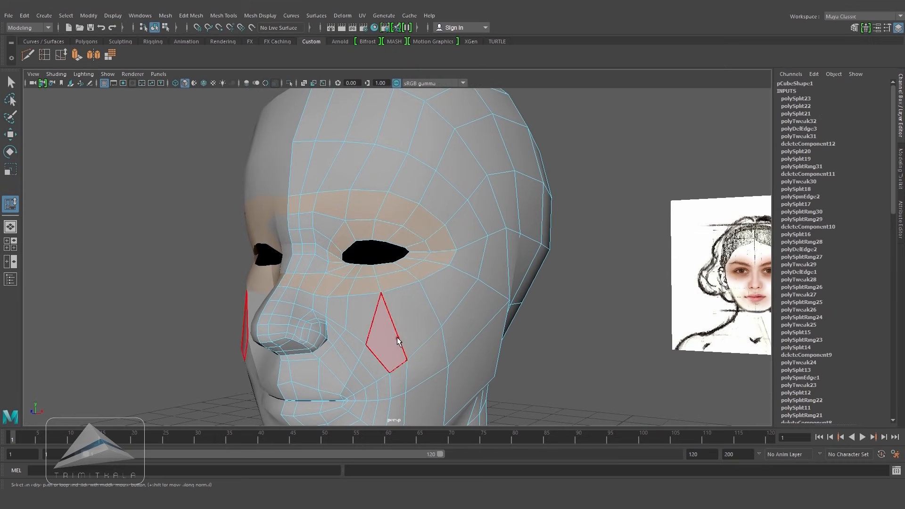
pyautogui.keyDown('alt'); pyautogui.moveTo(527, 312); pyautogui.dragTo(394, 345); pyautogui.keyUp('alt')
pyautogui.keyDown('alt'); pyautogui.moveTo(394, 346); pyautogui.dragTo(430, 310, button='middle'); pyautogui.keyUp('alt')
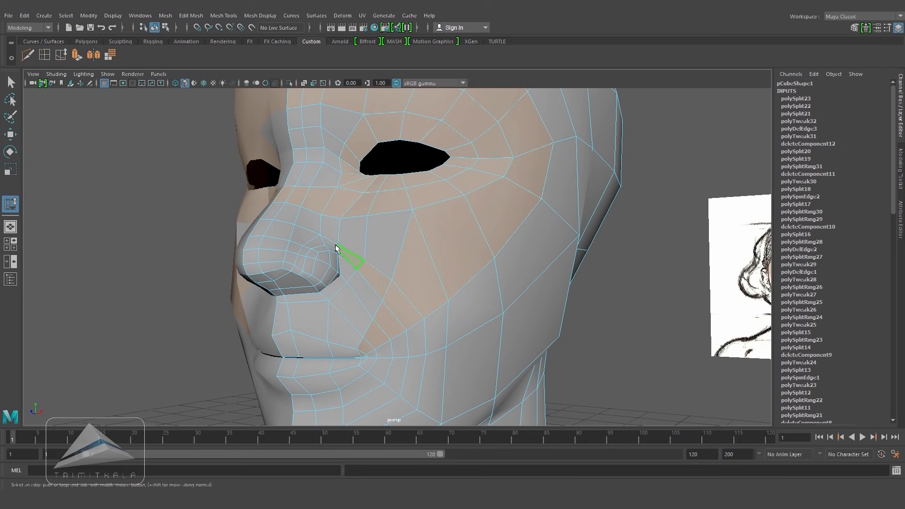
pyautogui.keyDown('alt'); pyautogui.moveTo(334, 250); pyautogui.dragTo(405, 306); pyautogui.keyUp('alt')
pyautogui.keyDown('alt'); pyautogui.moveTo(598, 285); pyautogui.dragTo(466, 268, button='right'); pyautogui.keyUp('alt')
pyautogui.keyDown('alt'); pyautogui.moveTo(467, 268); pyautogui.dragTo(544, 297); pyautogui.keyUp('alt')
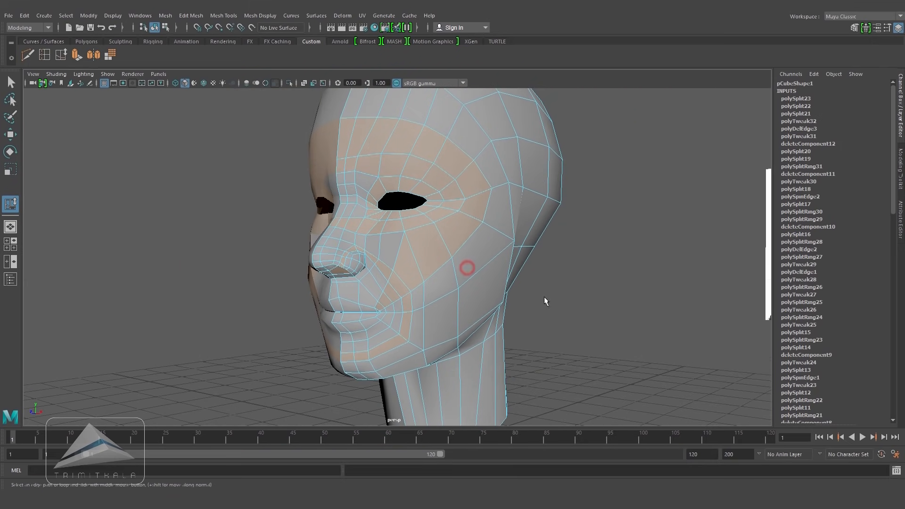
pyautogui.click(571, 305)
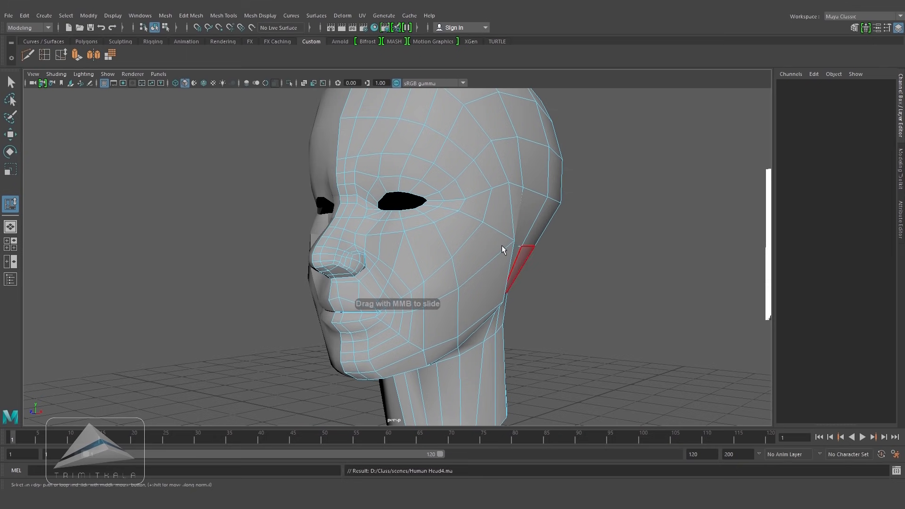
# Step: Insert a vertical edge loop running over the forehead and down the side of the face
pyautogui.click(877, 28)
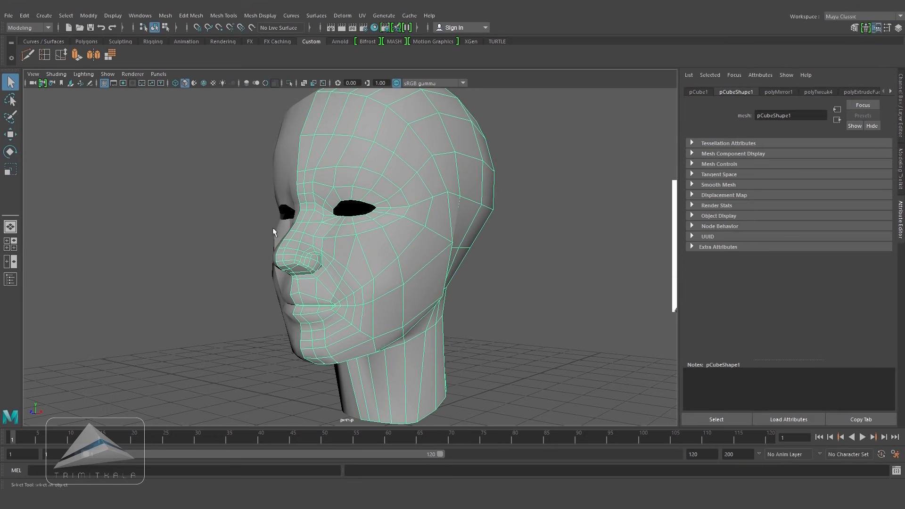
pyautogui.keyDown('alt'); pyautogui.moveTo(272, 228); pyautogui.dragTo(455, 218, button='right'); pyautogui.keyUp('alt')
pyautogui.keyDown('alt'); pyautogui.moveTo(456, 218); pyautogui.dragTo(493, 230, button='middle'); pyautogui.keyUp('alt')
pyautogui.press('w')
pyautogui.keyDown('alt'); pyautogui.moveTo(494, 230); pyautogui.dragTo(542, 221); pyautogui.keyUp('alt')
pyautogui.click(44, 54)
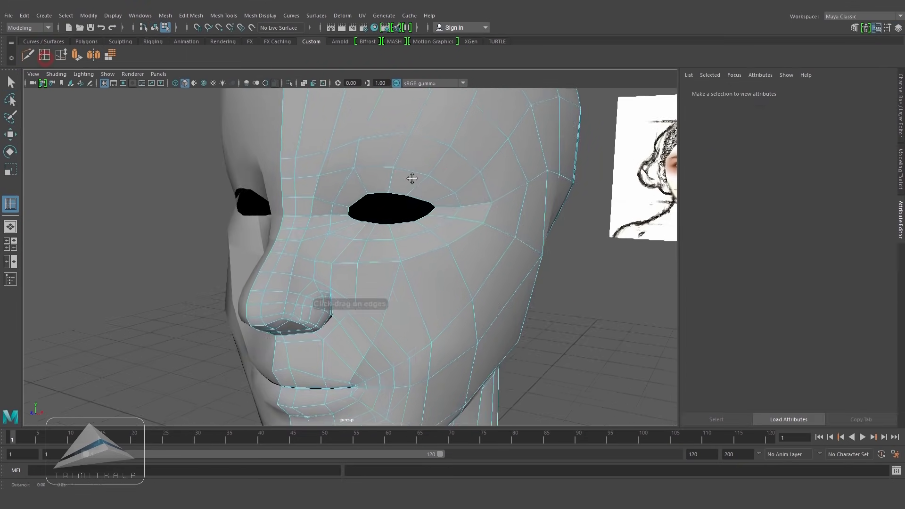
pyautogui.keyDown('alt'); pyautogui.moveTo(412, 178); pyautogui.dragTo(395, 200); pyautogui.keyUp('alt')
pyautogui.click(491, 240)
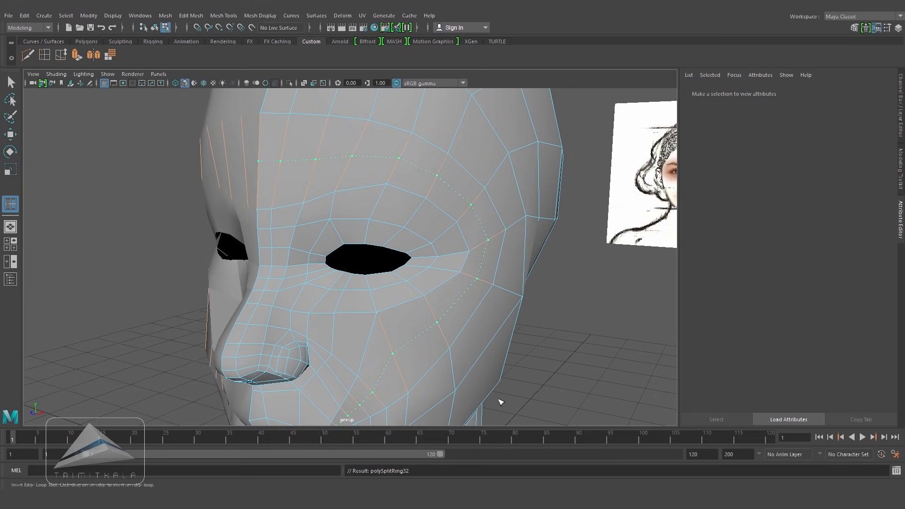
# Step: Insert an edge loop from the mouth corner back along the jaw
pyautogui.click(9, 135)
pyautogui.press('F8')
pyautogui.keyDown('alt'); pyautogui.moveTo(375, 216); pyautogui.dragTo(191, 263); pyautogui.keyUp('alt')
pyautogui.click(45, 54)
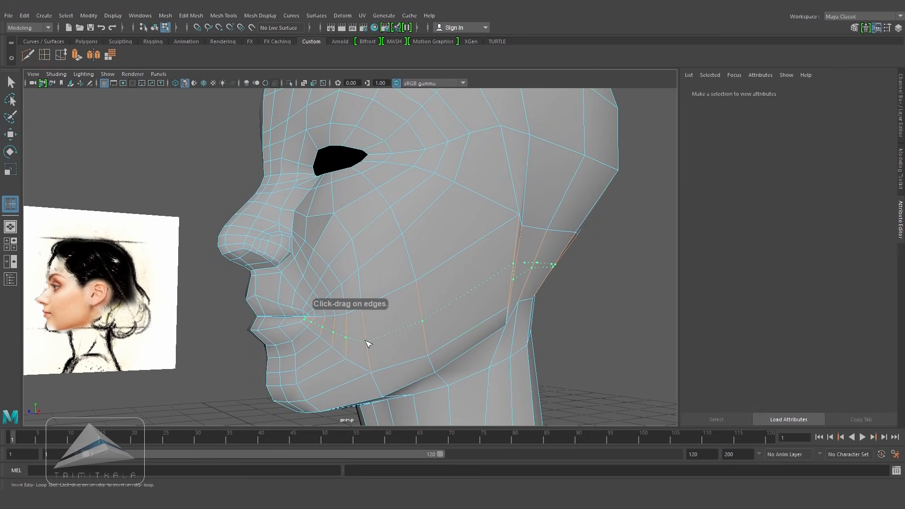
pyautogui.click(367, 343)
pyautogui.keyDown('alt'); pyautogui.moveTo(366, 341); pyautogui.dragTo(404, 238); pyautogui.keyUp('alt')
# Step: Insert an edge loop down the cheek below the eye
pyautogui.scroll(5, 461, 298)
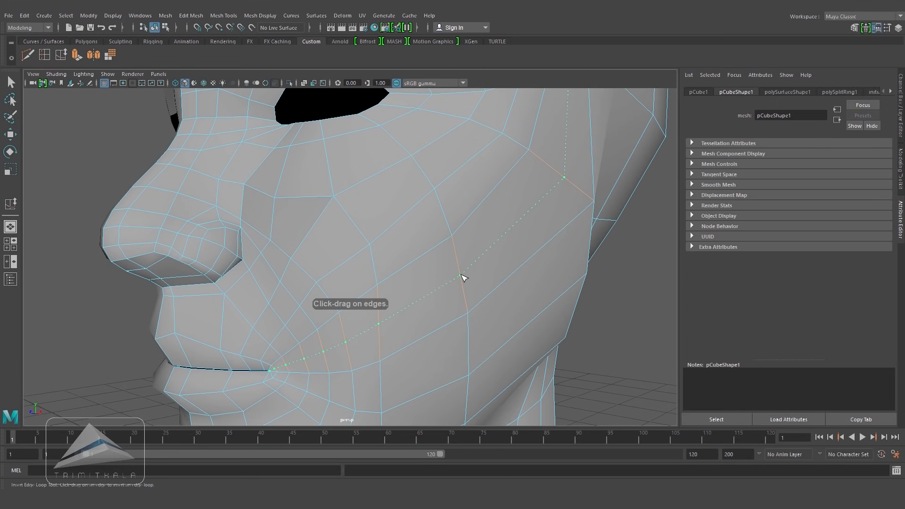
pyautogui.scroll(-3, 588, 305)
pyautogui.keyDown('alt'); pyautogui.moveTo(588, 305); pyautogui.dragTo(359, 220); pyautogui.keyUp('alt')
pyautogui.scroll(3, 360, 220)
pyautogui.press('w')
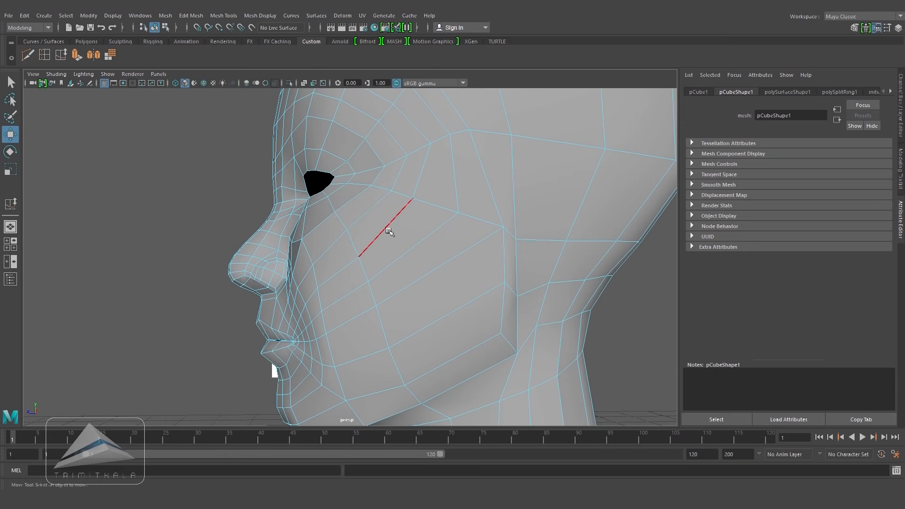
pyautogui.click(44, 54)
pyautogui.moveTo(429, 278); pyautogui.dragTo(475, 323)
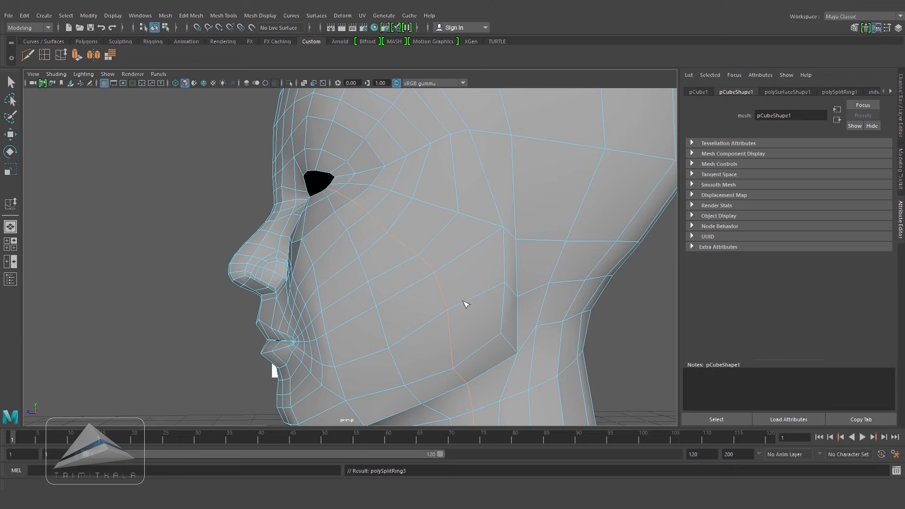
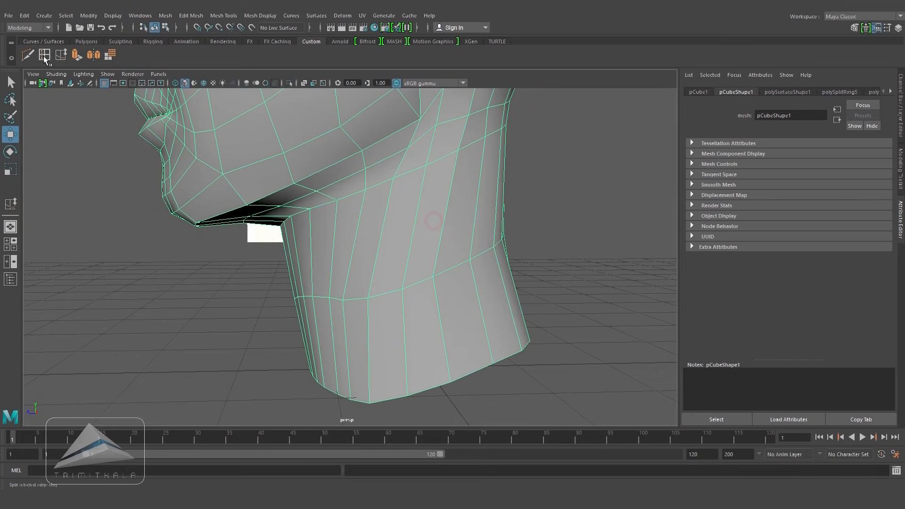
# Step: Insert an edge loop around the neck
pyautogui.click(358, 253)
pyautogui.click(444, 331)
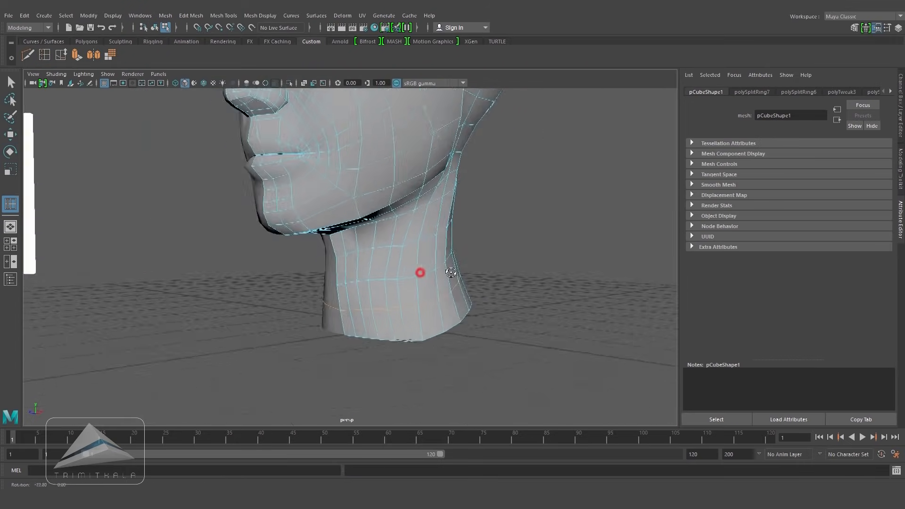
pyautogui.keyDown('alt'); pyautogui.moveTo(420, 269); pyautogui.dragTo(475, 253); pyautogui.keyUp('alt')
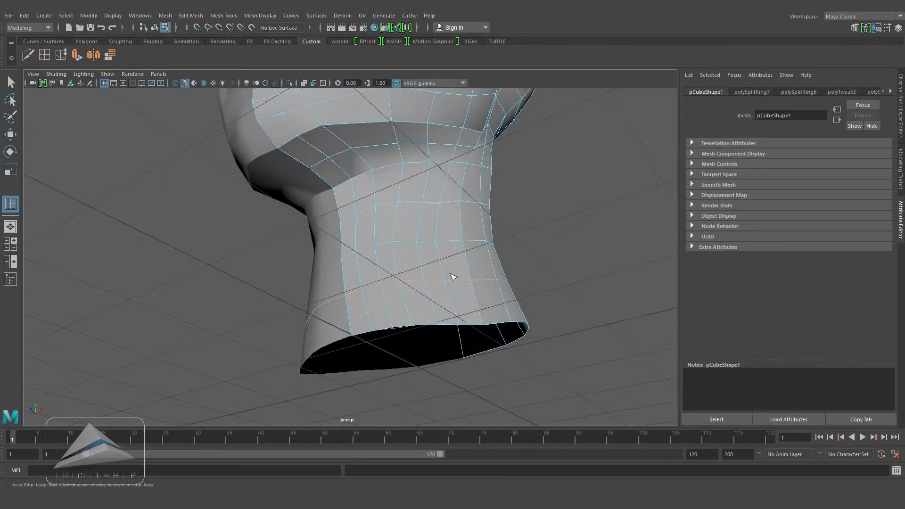
pyautogui.press('w')
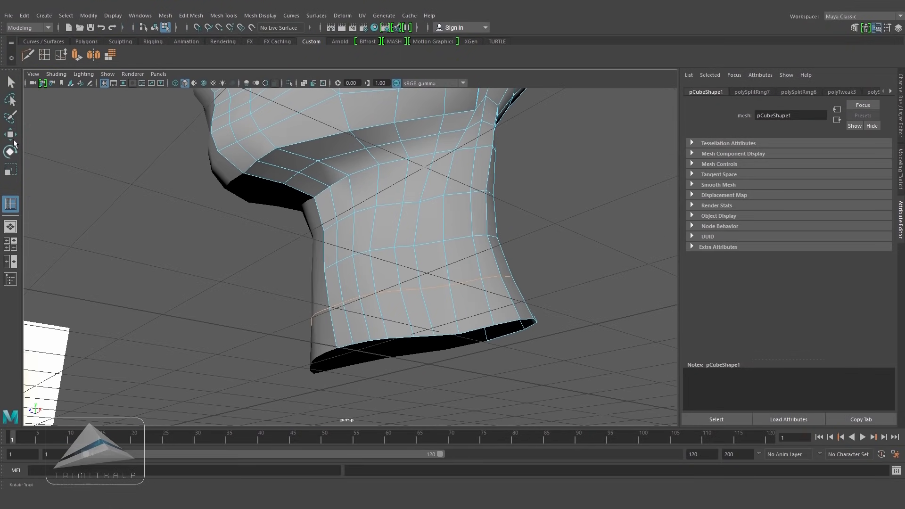
# Step: Move neck vertices to reshape the throat below the jaw
pyautogui.scroll(3, 413, 237)
pyautogui.click(406, 237)
pyautogui.keyDown('shift'); pyautogui.click(403, 278); pyautogui.keyUp('shift')
pyautogui.keyDown('alt'); pyautogui.moveTo(402, 278); pyautogui.dragTo(409, 292); pyautogui.keyUp('alt')
pyautogui.click(395, 246)
pyautogui.keyDown('shift'); pyautogui.click(398, 285); pyautogui.keyUp('shift')
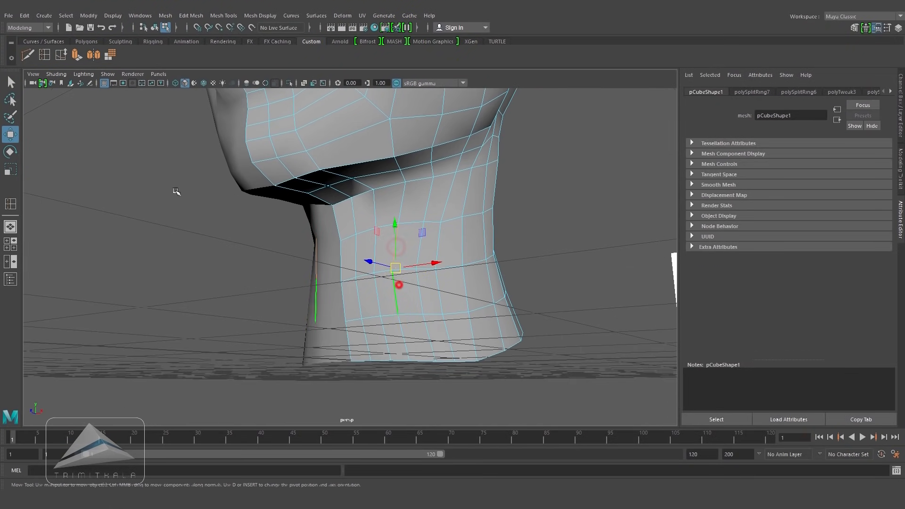
# Step: Slide two vertical neck edge loops to even out their spacing
pyautogui.click(60, 56)
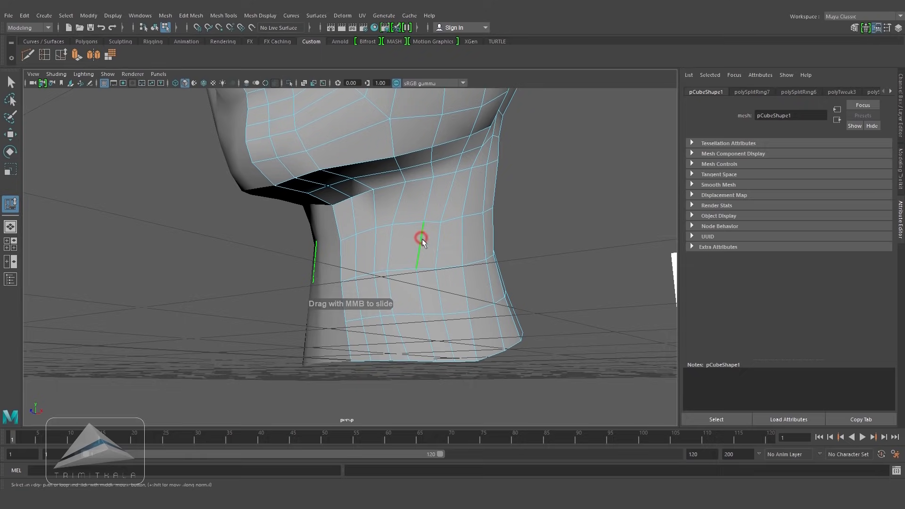
pyautogui.keyDown('alt'); pyautogui.moveTo(426, 279); pyautogui.dragTo(456, 220); pyautogui.keyUp('alt')
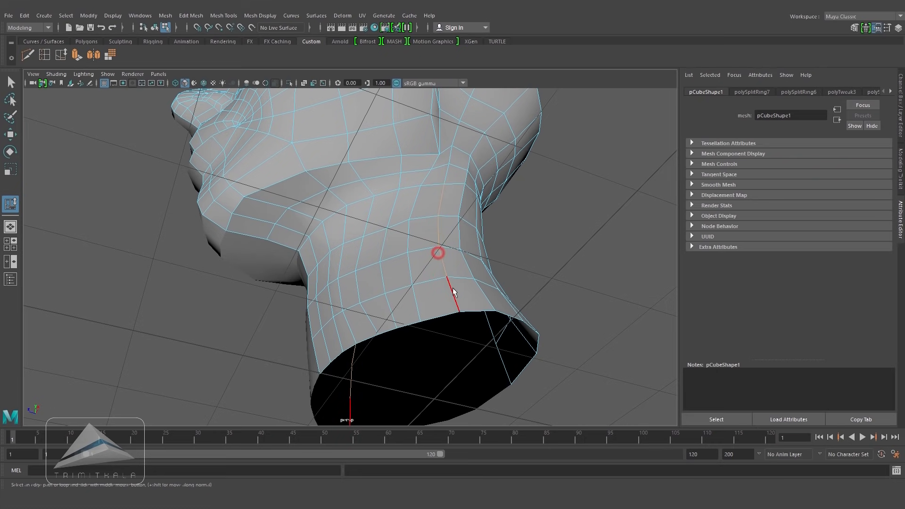
pyautogui.keyDown('alt'); pyautogui.moveTo(454, 292); pyautogui.dragTo(433, 239); pyautogui.keyUp('alt')
pyautogui.press('w')
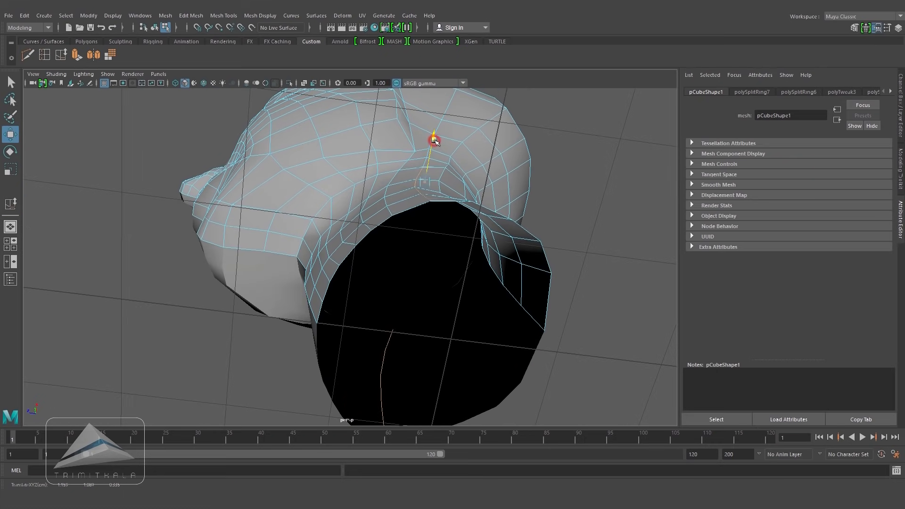
# Step: Move a vertex under the chin where the neck meets the jaw, undoing a stray move
pyautogui.keyDown('alt'); pyautogui.moveTo(430, 136); pyautogui.dragTo(438, 182); pyautogui.keyUp('alt')
pyautogui.click(403, 218)
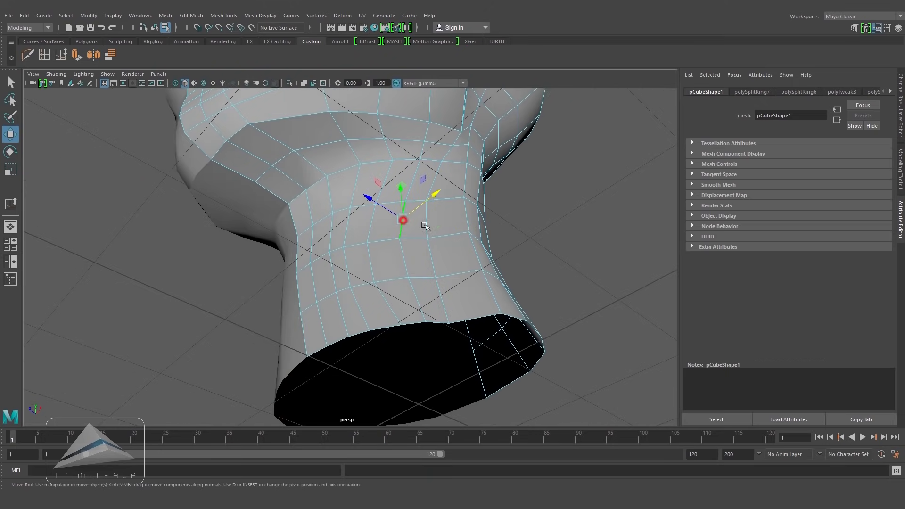
pyautogui.keyDown('alt'); pyautogui.moveTo(533, 200); pyautogui.dragTo(477, 268); pyautogui.keyUp('alt')
pyautogui.hotkey('ctrl', 'z')
pyautogui.moveTo(578, 219)
pyautogui.keyDown('alt'); pyautogui.mouseDown()
pyautogui.moveTo(465, 229)
pyautogui.moveTo(542, 234)
pyautogui.moveTo(479, 236)
pyautogui.mouseUp(); pyautogui.keyUp('alt')
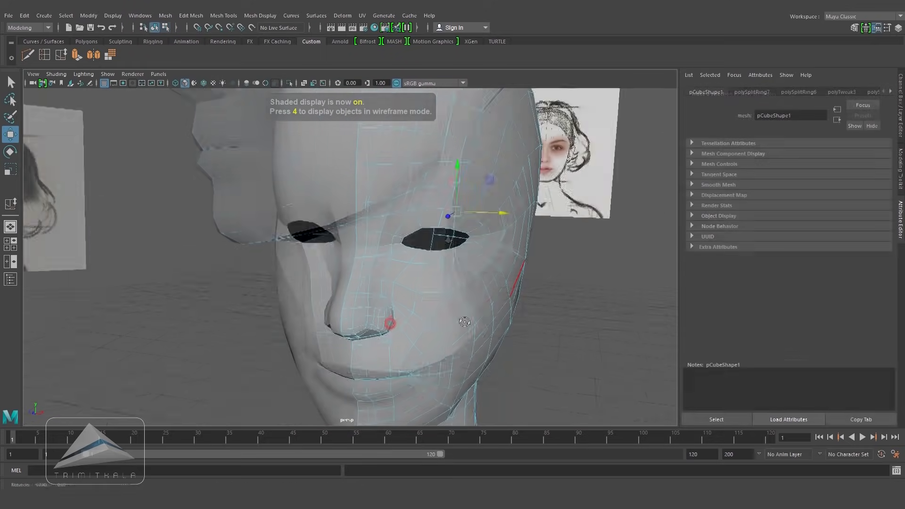
# Step: Adjust the upper eyelid vertices near the inner corner to match the front reference eye
pyautogui.scroll(8, 471, 288)
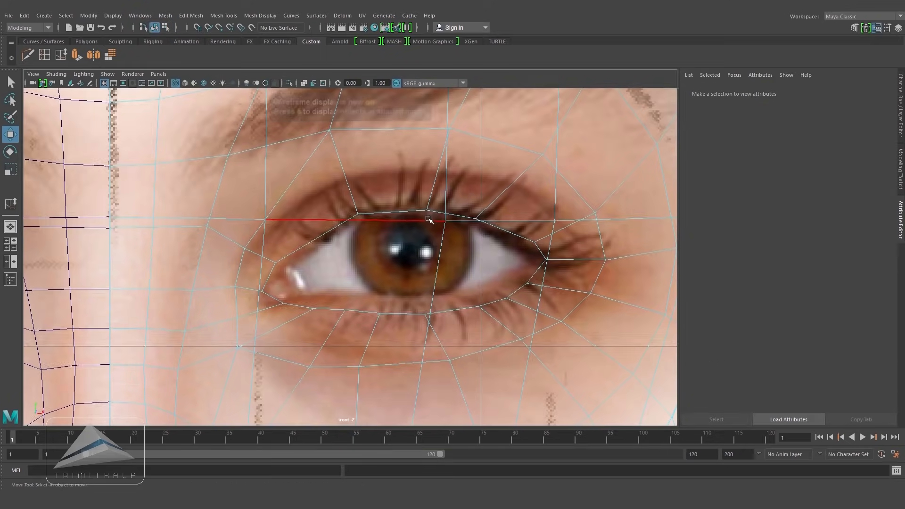
pyautogui.press('5')
pyautogui.press('4')
pyautogui.click(282, 259)
pyautogui.moveTo(285, 260); pyautogui.dragTo(254, 241)
pyautogui.click(244, 249)
pyautogui.click(288, 255)
pyautogui.moveTo(358, 214); pyautogui.dragTo(357, 206)
pyautogui.press('5')
pyautogui.press('4')
# Step: Adjust the lower eyelid vertices to follow the reference eye's lower lid
pyautogui.moveTo(263, 292)
pyautogui.mouseDown()
pyautogui.moveTo(263, 278)
pyautogui.moveTo(267, 307)
pyautogui.moveTo(259, 290)
pyautogui.moveTo(235, 291)
pyautogui.mouseUp()
pyautogui.press('5')
pyautogui.press('4')
pyautogui.click(283, 304)
pyautogui.click(262, 279)
pyautogui.click(237, 287)
pyautogui.press('5')
pyautogui.press('4')
pyautogui.moveTo(315, 310)
pyautogui.mouseDown()
pyautogui.moveTo(303, 307)
pyautogui.moveTo(380, 311)
pyautogui.mouseUp()
pyautogui.press('5')
pyautogui.press('4')
pyautogui.press('5')
pyautogui.press('4')
pyautogui.press('5')
# Step: Insert an edge loop running out from the eye's outer corner
pyautogui.rightClick(487, 200)
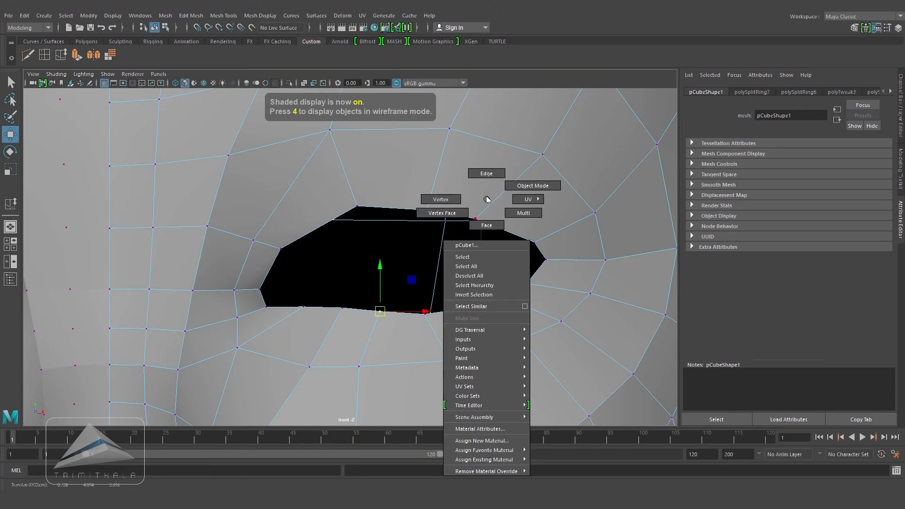
pyautogui.press('4')
pyautogui.press('5')
pyautogui.press('y')
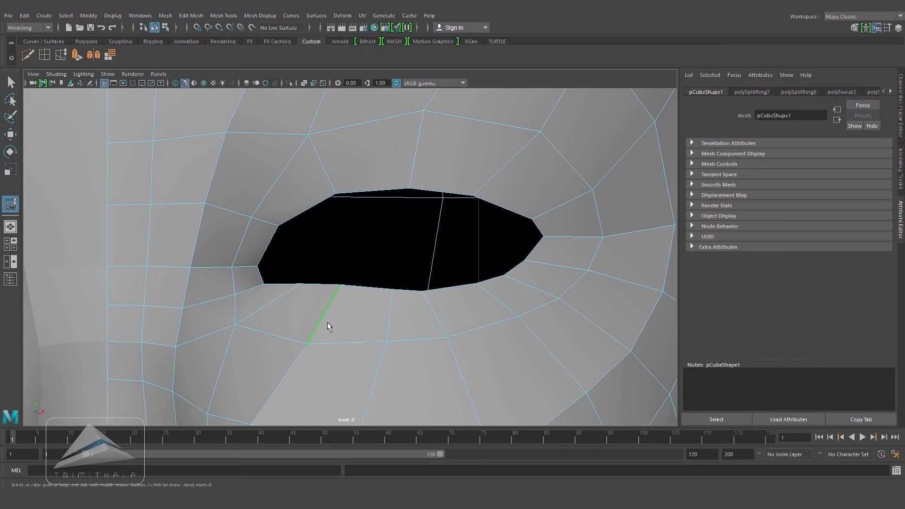
pyautogui.moveTo(327, 321); pyautogui.dragTo(313, 322, button='middle')
pyautogui.click(389, 321)
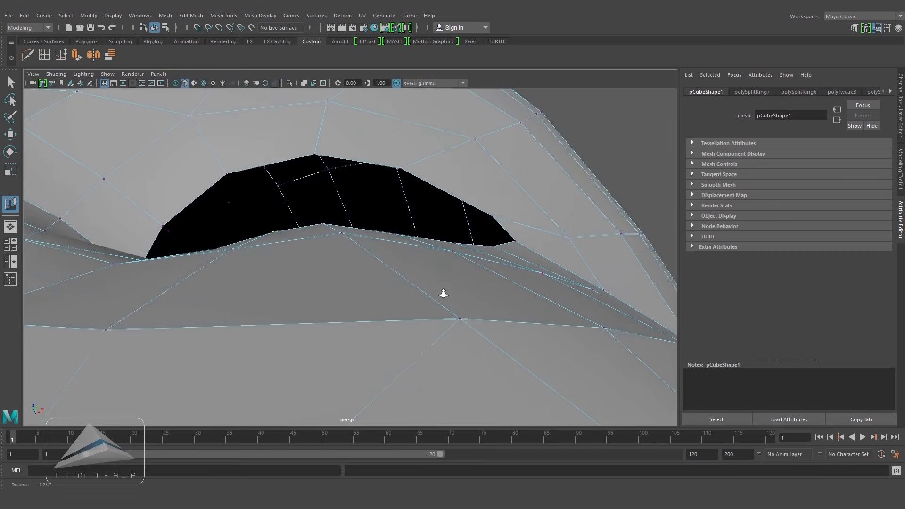
# Step: Move the eyelid vertices to round out the eye opening
pyautogui.press('w')
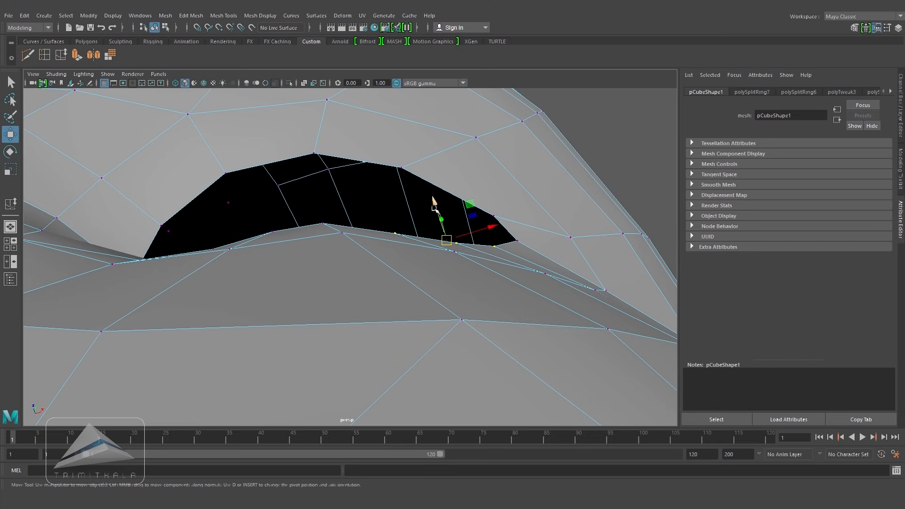
pyautogui.moveTo(445, 232); pyautogui.dragTo(435, 194)
pyautogui.keyDown('ctrl'); pyautogui.moveTo(372, 208); pyautogui.dragTo(410, 246); pyautogui.keyUp('ctrl')
pyautogui.keyDown('ctrl'); pyautogui.moveTo(539, 204); pyautogui.dragTo(482, 257); pyautogui.keyUp('ctrl')
pyautogui.moveTo(441, 192); pyautogui.dragTo(441, 193)
pyautogui.moveTo(479, 146); pyautogui.dragTo(531, 137, button='right')
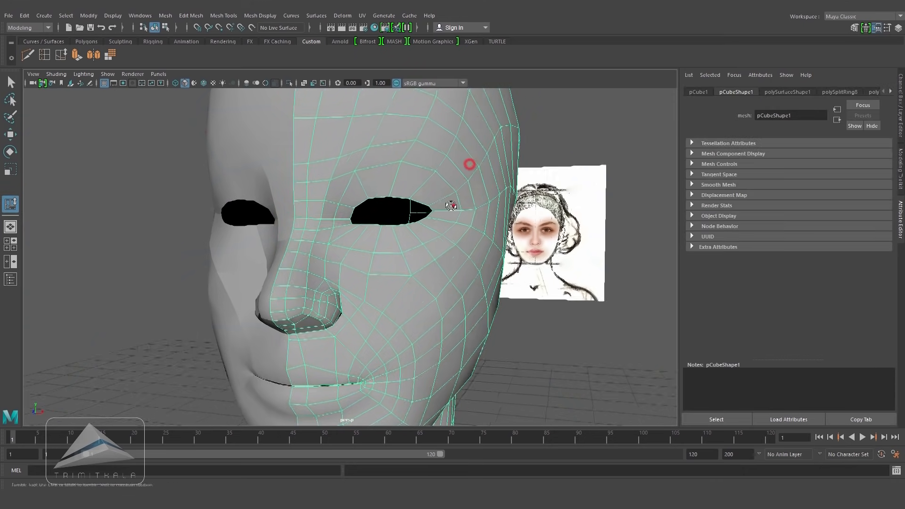
pyautogui.keyDown('alt'); pyautogui.moveTo(470, 166); pyautogui.dragTo(442, 206); pyautogui.keyUp('alt')
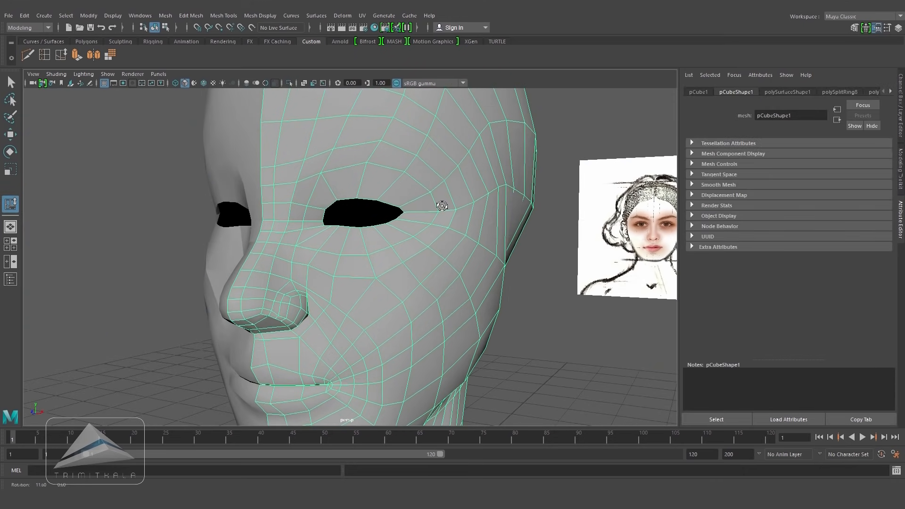
# Step: Insert an edge loop beside the eye's outer corner and move its vertices to fit the lid
pyautogui.keyDown('alt'); pyautogui.moveTo(443, 210); pyautogui.dragTo(461, 213); pyautogui.keyUp('alt')
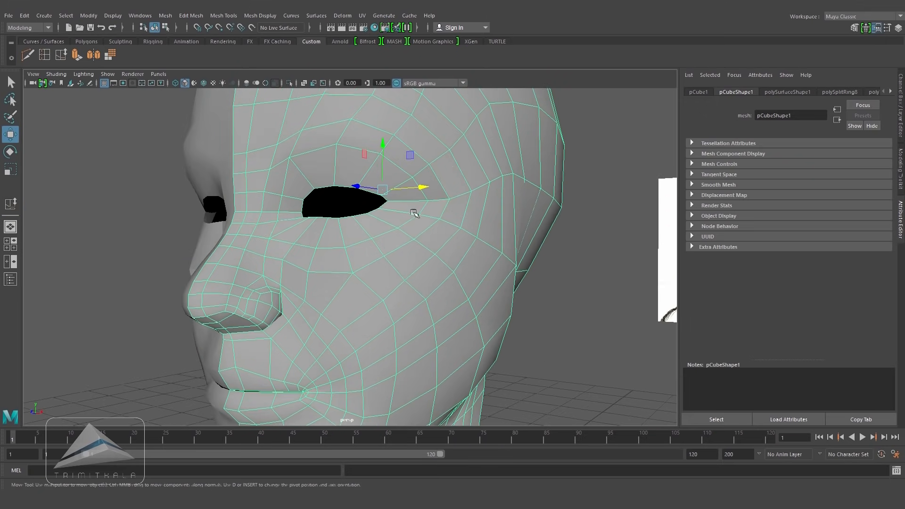
pyautogui.keyDown('alt'); pyautogui.moveTo(427, 187); pyautogui.dragTo(546, 273, button='right'); pyautogui.keyUp('alt')
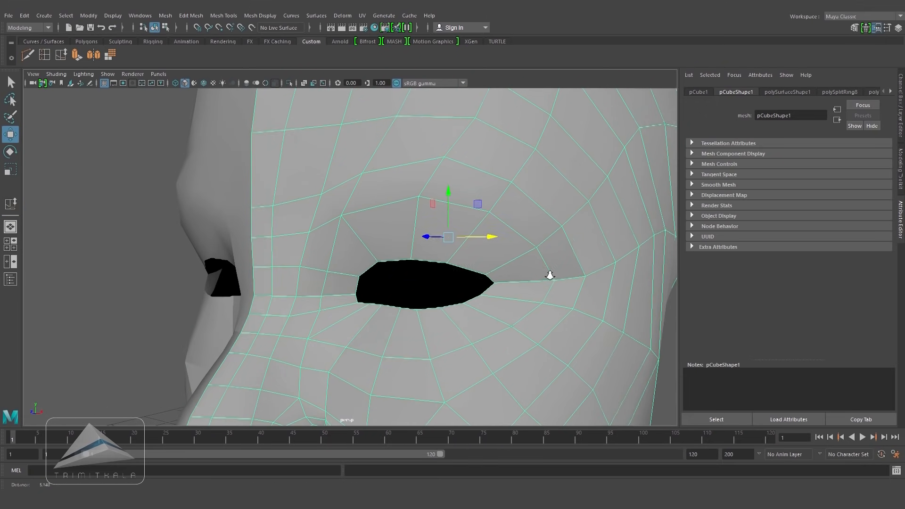
pyautogui.keyDown('alt'); pyautogui.moveTo(546, 273); pyautogui.dragTo(475, 269, button='middle'); pyautogui.keyUp('alt')
pyautogui.keyDown('alt'); pyautogui.moveTo(475, 269); pyautogui.dragTo(513, 262, button='right'); pyautogui.keyUp('alt')
pyautogui.keyDown('alt'); pyautogui.moveTo(512, 262); pyautogui.dragTo(520, 253); pyautogui.keyUp('alt')
pyautogui.moveTo(415, 231); pyautogui.dragTo(415, 204, button='right')
# Step: Select the eye opening's border edge loop and extrude it
pyautogui.doubleClick(395, 243)
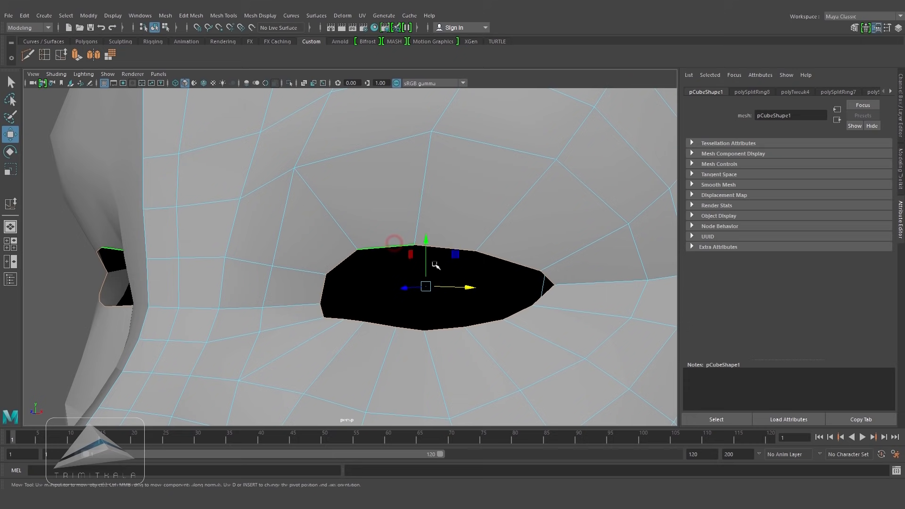
pyautogui.click(77, 58)
pyautogui.moveTo(394, 272); pyautogui.dragTo(398, 278)
pyautogui.scroll(-5, 566, 311)
pyautogui.click(635, 333)
pyautogui.keyDown('alt'); pyautogui.moveTo(588, 287); pyautogui.dragTo(529, 283); pyautogui.keyUp('alt')
pyautogui.scroll(5, 529, 258)
pyautogui.moveTo(433, 229); pyautogui.dragTo(432, 250, button='right')
pyautogui.click(432, 239)
pyautogui.keyDown('shift'); pyautogui.click(385, 229); pyautogui.keyUp('shift')
pyautogui.scroll(-5, 428, 254)
pyautogui.keyDown('alt'); pyautogui.moveTo(427, 259); pyautogui.dragTo(408, 257); pyautogui.keyUp('alt')
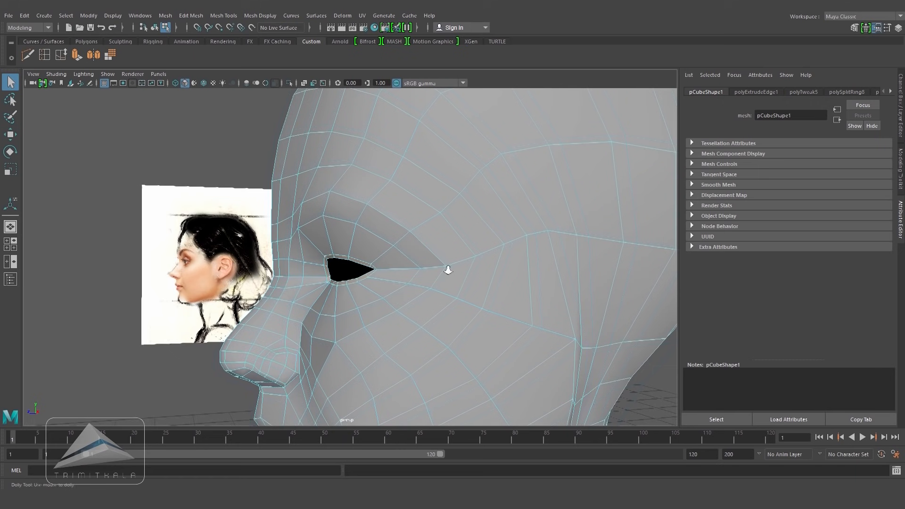
# Step: Extrude the eyelid faces inward about 0.0185 to give the lids thickness
pyautogui.scroll(4, 588, 295)
pyautogui.click(78, 56)
pyautogui.keyDown('alt'); pyautogui.moveTo(410, 239); pyautogui.dragTo(363, 240); pyautogui.keyUp('alt')
pyautogui.moveTo(238, 277); pyautogui.dragTo(238, 277)
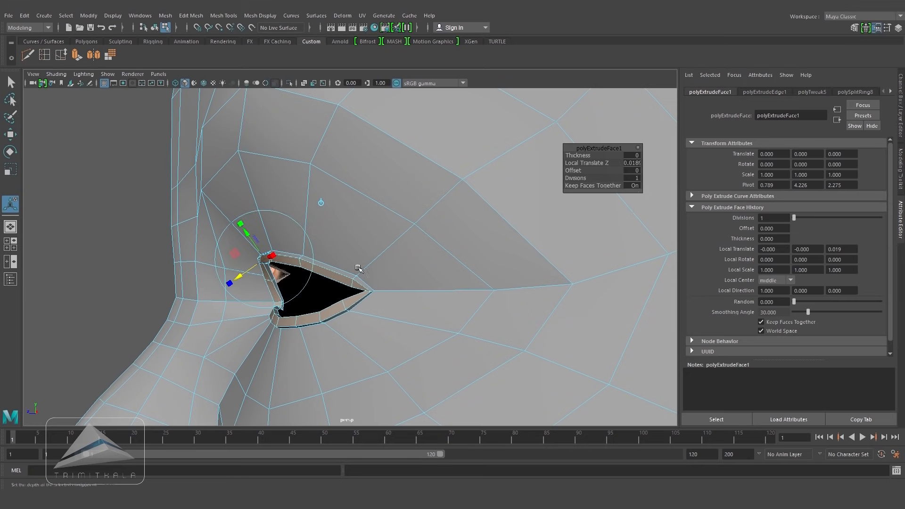
pyautogui.keyDown('alt'); pyautogui.moveTo(315, 276); pyautogui.dragTo(366, 267); pyautogui.keyUp('alt')
pyautogui.keyDown('alt'); pyautogui.moveTo(550, 274); pyautogui.dragTo(340, 238, button='middle'); pyautogui.keyUp('alt')
pyautogui.scroll(-3, 339, 238)
pyautogui.keyDown('alt'); pyautogui.moveTo(401, 244); pyautogui.dragTo(433, 247); pyautogui.keyUp('alt')
pyautogui.click(587, 349)
pyautogui.scroll(5, 568, 264)
pyautogui.keyDown('alt'); pyautogui.moveTo(568, 264); pyautogui.dragTo(572, 260, button='right'); pyautogui.keyUp('alt')
pyautogui.moveTo(382, 231); pyautogui.dragTo(380, 203, button='right')
pyautogui.click(301, 229)
pyautogui.keyDown('shift'); pyautogui.click(378, 234); pyautogui.keyUp('shift')
pyautogui.keyDown('alt'); pyautogui.moveTo(415, 239); pyautogui.dragTo(459, 246); pyautogui.keyUp('alt')
pyautogui.press('space')
pyautogui.moveTo(548, 314); pyautogui.dragTo(552, 340)
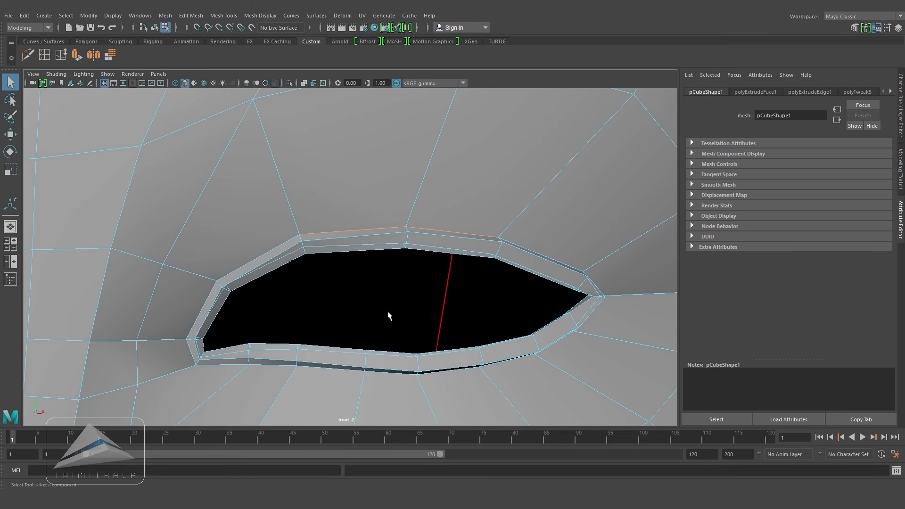
# Step: Move the upper and lower eyelid rim vertices to match the reference eye
pyautogui.click(13, 138)
pyautogui.press('4')
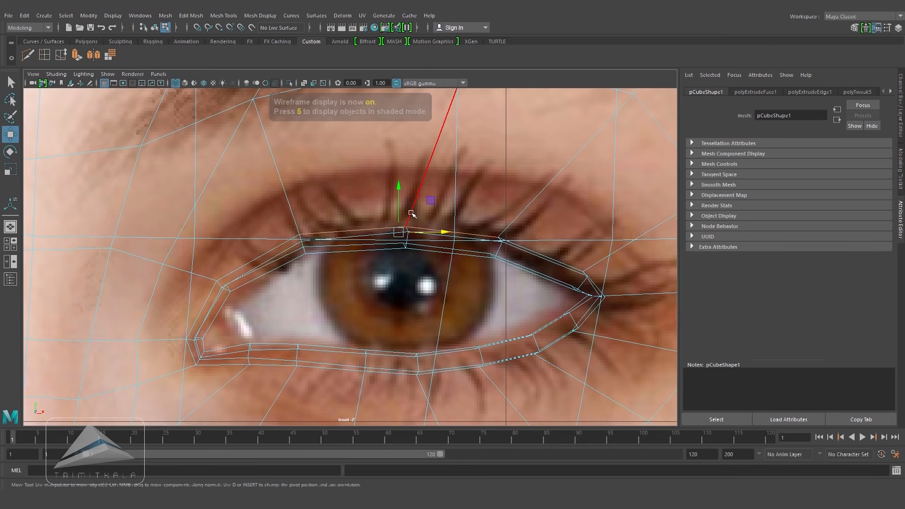
pyautogui.moveTo(398, 188); pyautogui.dragTo(406, 134)
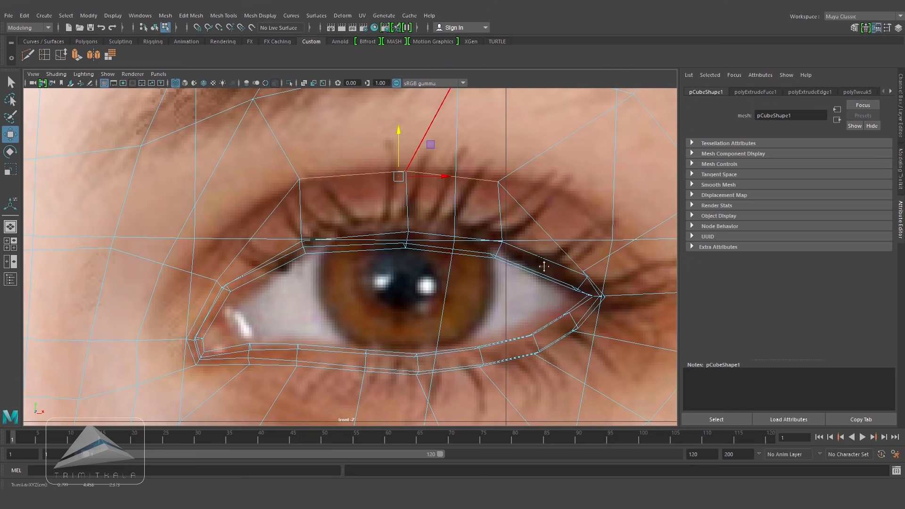
pyautogui.keyDown('alt'); pyautogui.moveTo(544, 267); pyautogui.dragTo(518, 241, button='middle'); pyautogui.keyUp('alt')
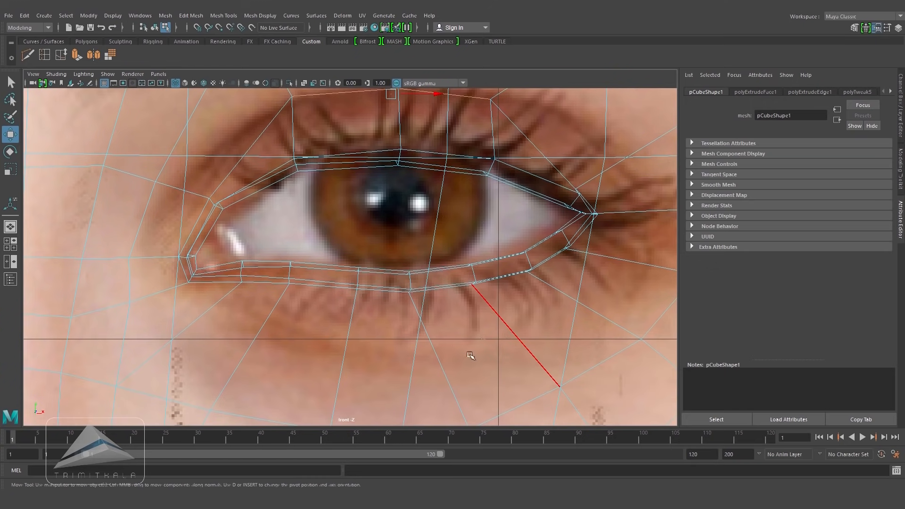
pyautogui.press('5')
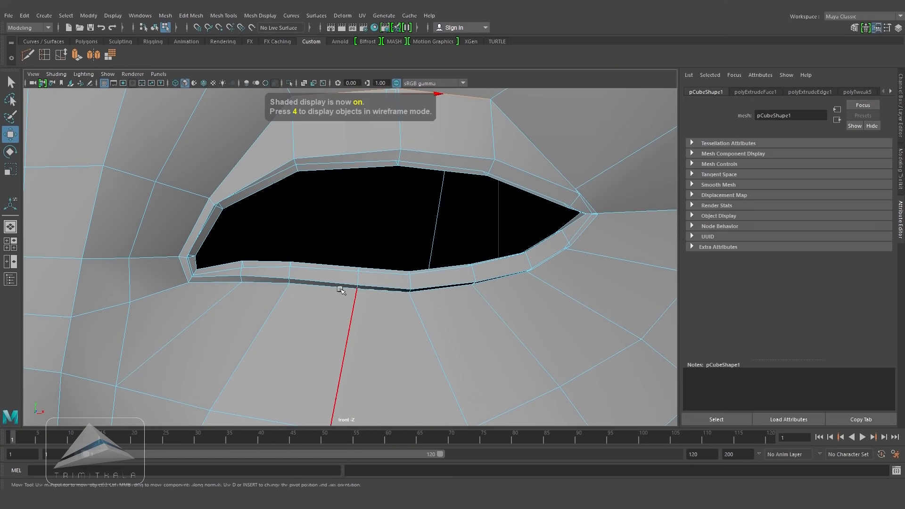
pyautogui.keyDown('shift'); pyautogui.click(427, 290); pyautogui.keyUp('shift')
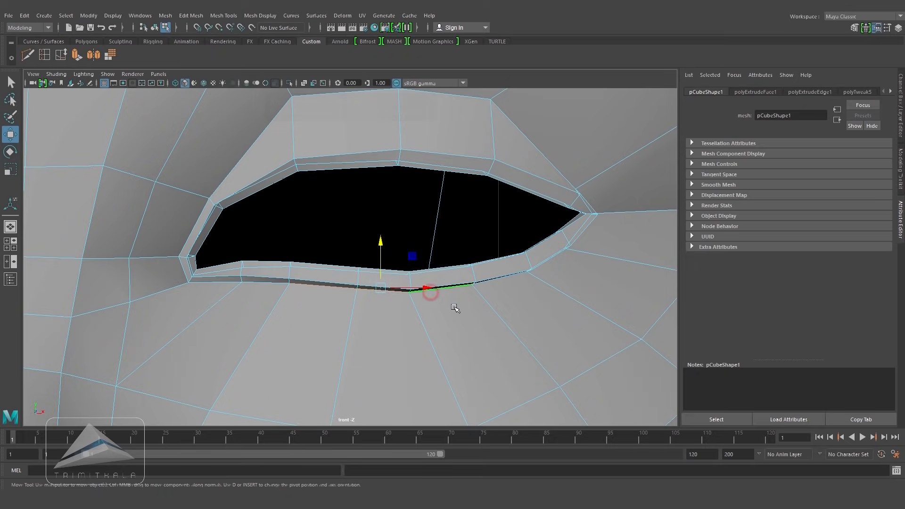
pyautogui.press('4')
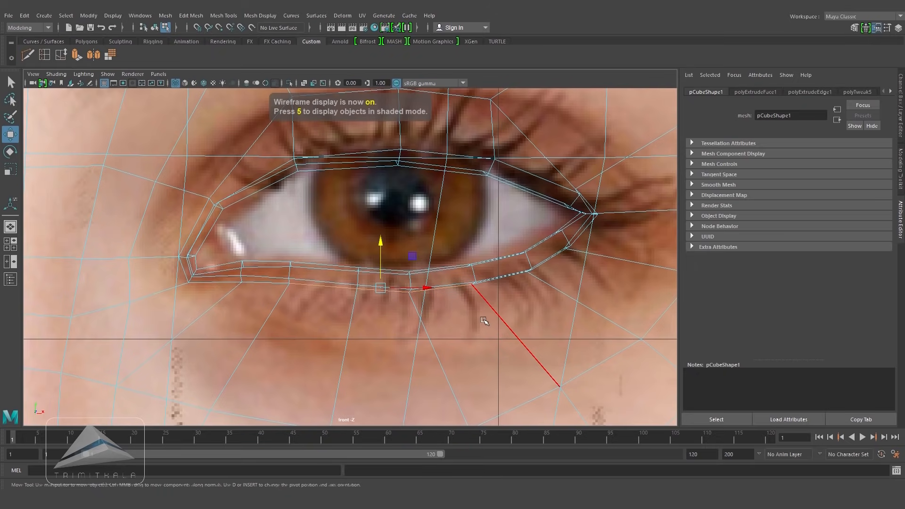
pyautogui.scroll(-5, 516, 330)
pyautogui.scroll(4, 509, 327)
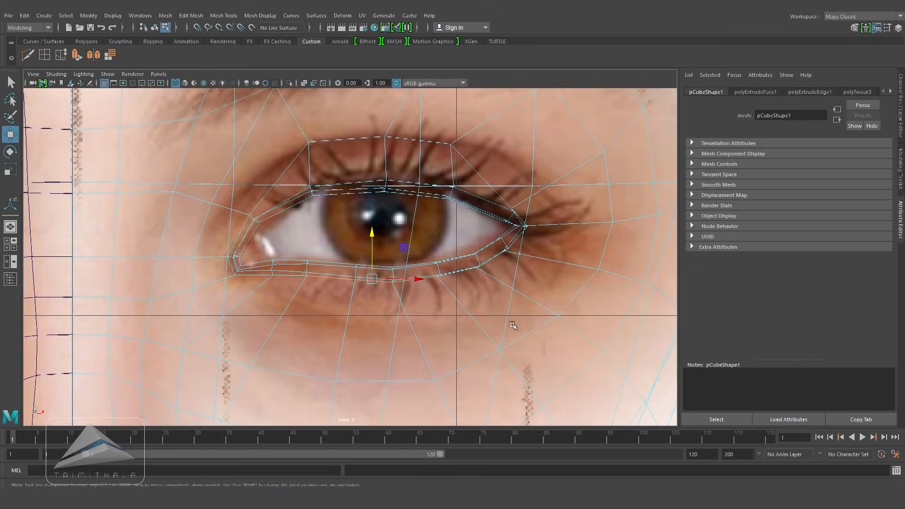
pyautogui.moveTo(373, 230); pyautogui.dragTo(374, 242)
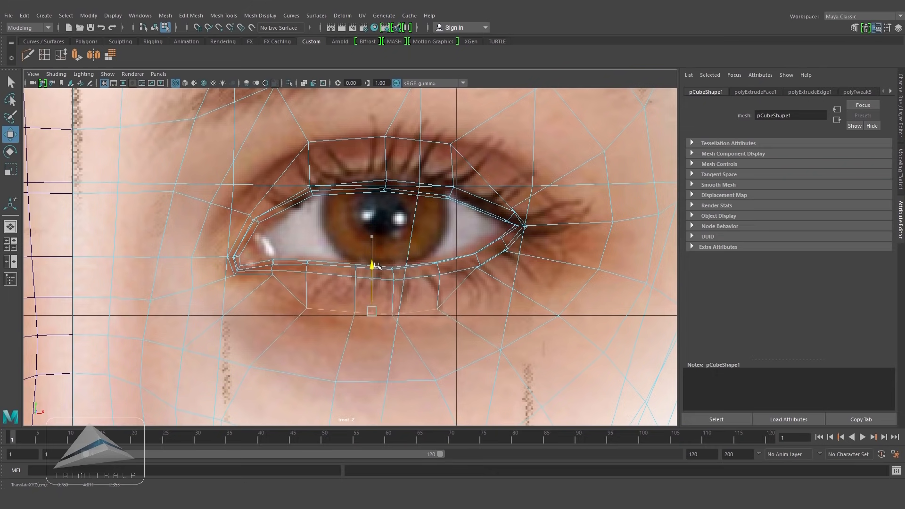
# Step: Push the inner eye corner vertex back into the head, undoing two stray moves
pyautogui.press('space')
pyautogui.moveTo(431, 327); pyautogui.dragTo(475, 328)
pyautogui.keyDown('alt'); pyautogui.moveTo(446, 331); pyautogui.dragTo(439, 186, button='middle'); pyautogui.keyUp('alt')
pyautogui.keyDown('alt'); pyautogui.moveTo(439, 186); pyautogui.dragTo(518, 272, button='right'); pyautogui.keyUp('alt')
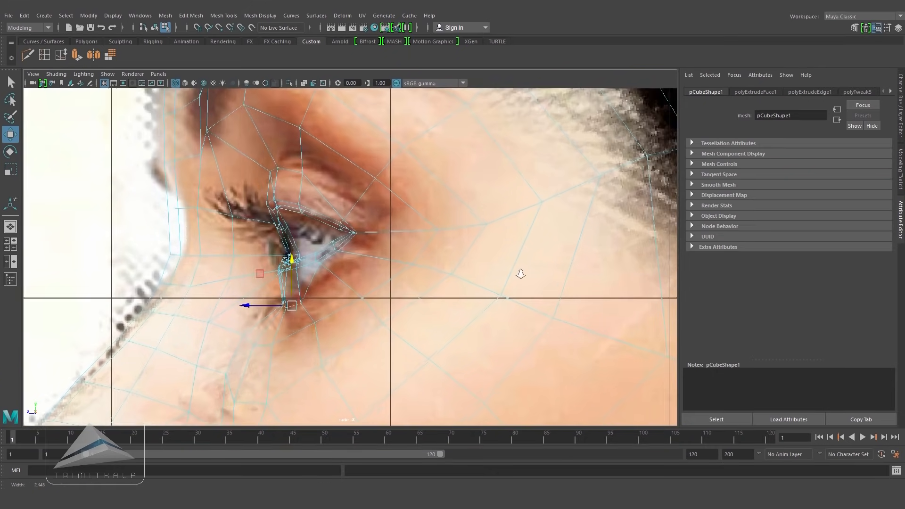
pyautogui.scroll(1, 448, 278)
pyautogui.scroll(2, 410, 291)
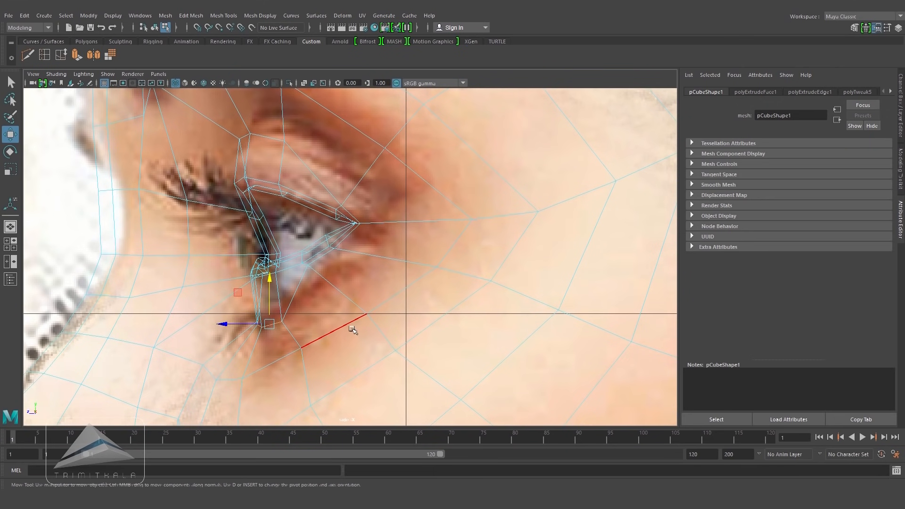
pyautogui.click(226, 324)
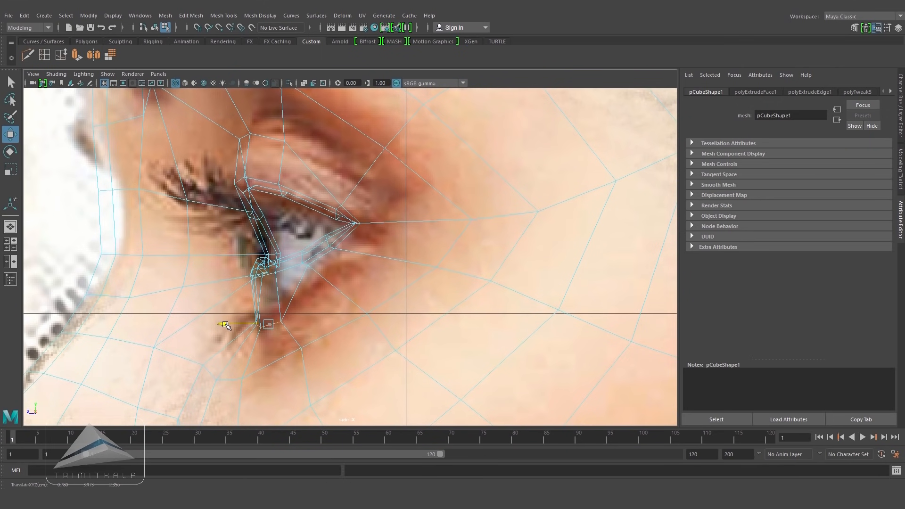
pyautogui.press('5')
pyautogui.press('space')
pyautogui.moveTo(368, 321)
pyautogui.mouseDown()
pyautogui.moveTo(398, 264)
pyautogui.moveTo(363, 259)
pyautogui.mouseUp()
pyautogui.keyDown('alt'); pyautogui.moveTo(363, 259); pyautogui.dragTo(427, 258, button='right'); pyautogui.keyUp('alt')
pyautogui.hotkey('ctrl', 'z')
pyautogui.hotkey('ctrl', 'z')
pyautogui.keyDown('alt'); pyautogui.moveTo(427, 258); pyautogui.dragTo(421, 238, button='middle'); pyautogui.keyUp('alt')
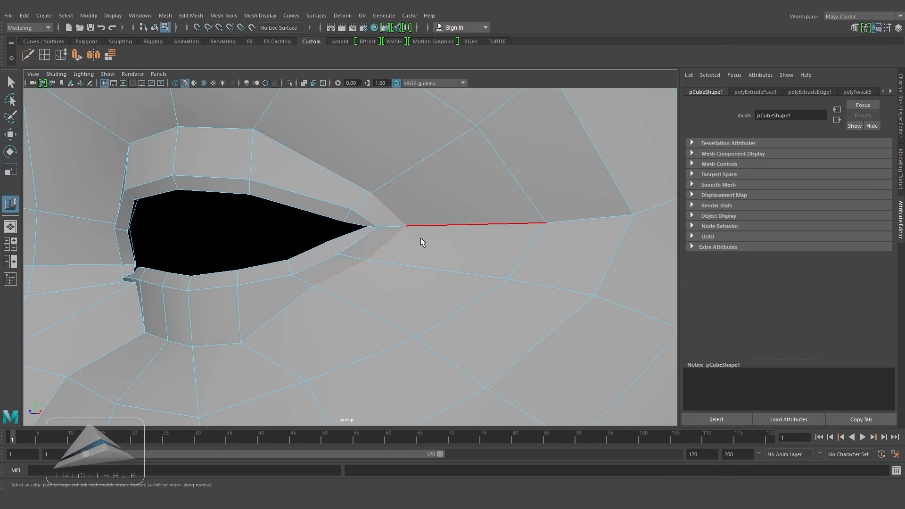
# Step: Insert edge loops running out from the inner and outer eye corners
pyautogui.keyDown('alt'); pyautogui.moveTo(377, 282); pyautogui.dragTo(444, 272); pyautogui.keyUp('alt')
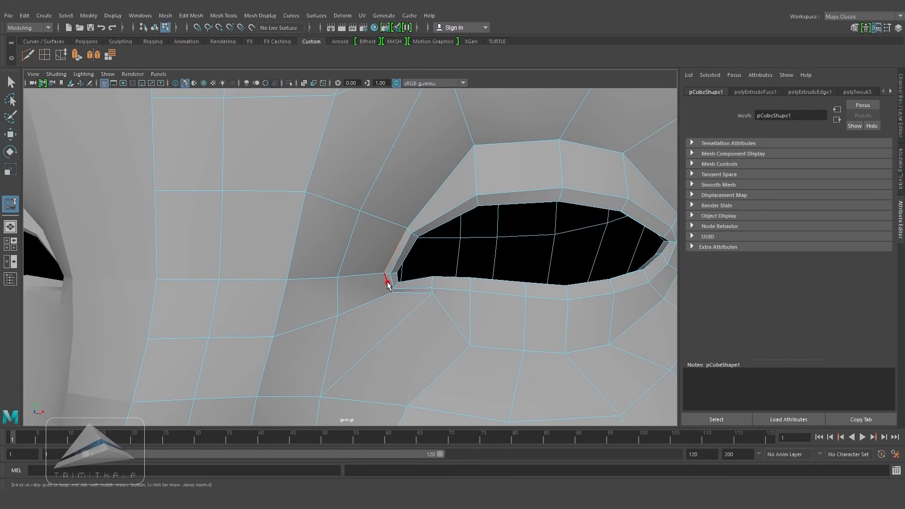
pyautogui.moveTo(377, 296); pyautogui.dragTo(370, 299, button='middle')
pyautogui.keyDown('alt'); pyautogui.moveTo(435, 319); pyautogui.dragTo(453, 316); pyautogui.keyUp('alt')
pyautogui.press('space')
pyautogui.moveTo(453, 315); pyautogui.dragTo(457, 335)
pyautogui.keyDown('alt'); pyautogui.moveTo(453, 317); pyautogui.dragTo(464, 312, button='middle'); pyautogui.keyUp('alt')
pyautogui.scroll(1, 464, 312)
pyautogui.press('4')
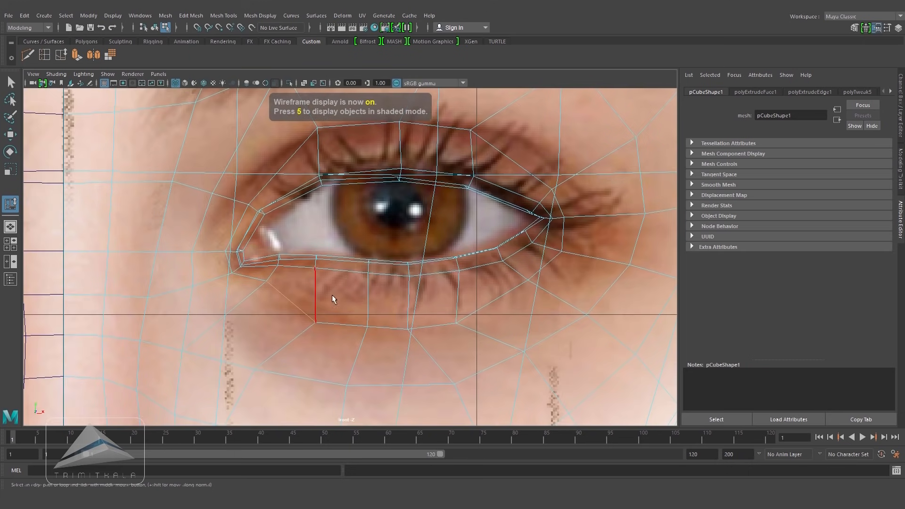
# Step: Move the lower lid and outer corner vertices to fit the reference eye
pyautogui.click(10, 135)
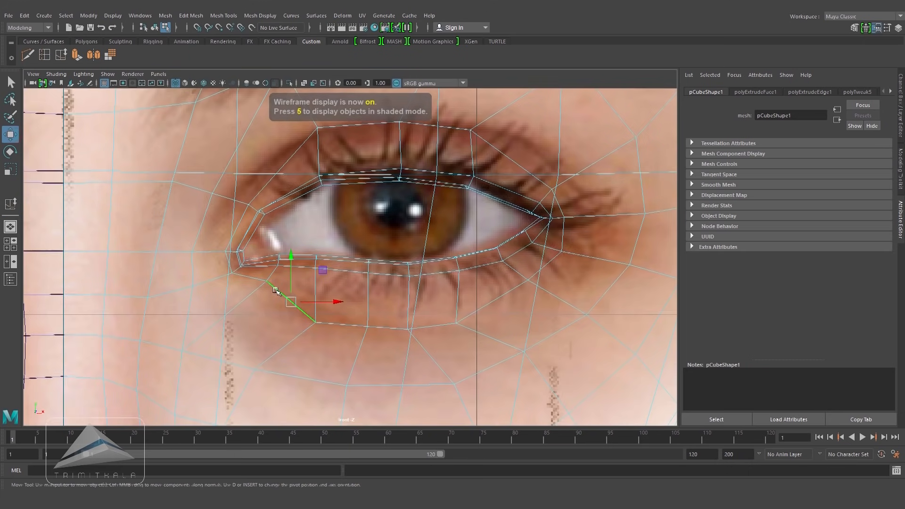
pyautogui.press('5')
pyautogui.moveTo(290, 292); pyautogui.dragTo(267, 287, button='right')
pyautogui.click(267, 282)
pyautogui.press('4')
pyautogui.moveTo(269, 283); pyautogui.dragTo(264, 297)
pyautogui.press('5')
pyautogui.click(562, 252)
pyautogui.press('4')
pyautogui.click(562, 252)
pyautogui.press('5')
pyautogui.moveTo(541, 204); pyautogui.dragTo(543, 188, button='right')
pyautogui.click(560, 203)
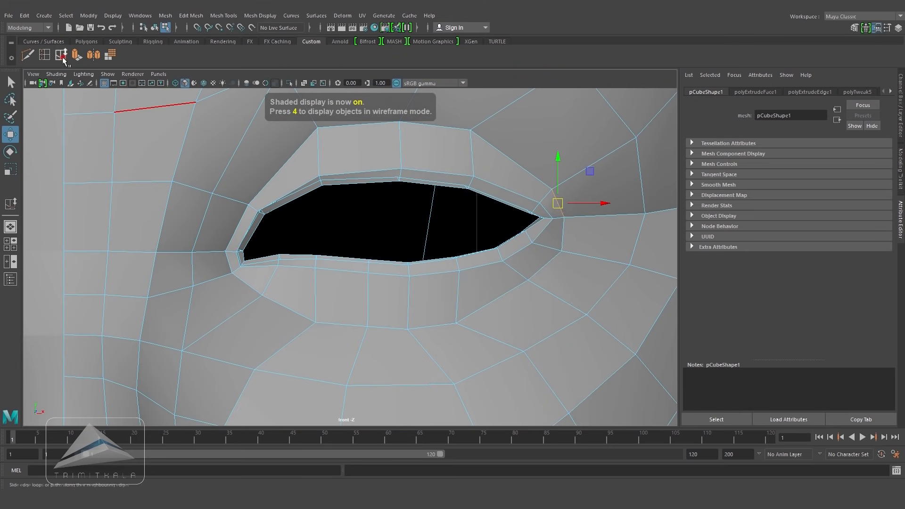
# Step: Insert an edge loop through the upper eyelid near the outer corner and move its vertices to match the reference eye
pyautogui.click(61, 55)
pyautogui.press('4')
pyautogui.click(470, 143)
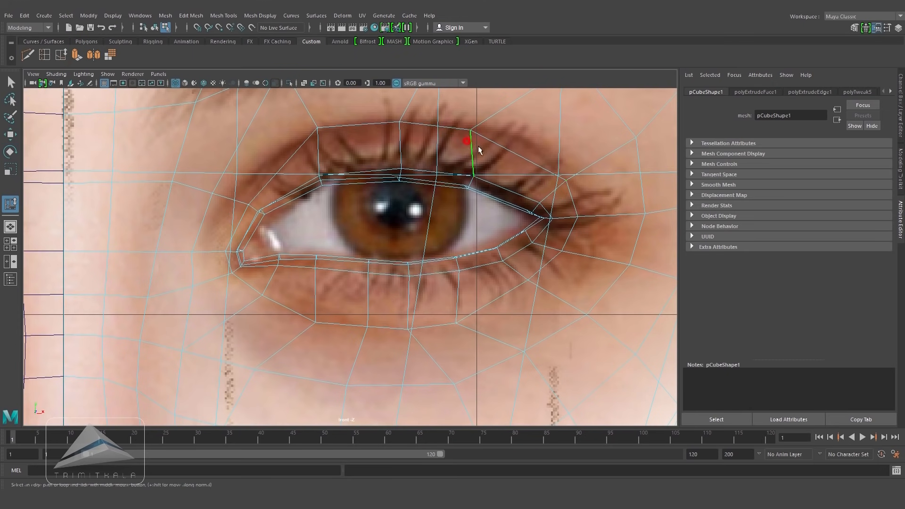
pyautogui.click(511, 150)
pyautogui.rightClick(513, 149)
pyautogui.press('w')
pyautogui.moveTo(488, 148); pyautogui.dragTo(461, 139, button='right')
pyautogui.click(484, 137)
pyautogui.moveTo(494, 136); pyautogui.dragTo(504, 133)
pyautogui.moveTo(527, 280); pyautogui.dragTo(535, 300)
# Step: Adjust the outer eye corner vertices in depth and position so they sit back around the eye opening
pyautogui.click(562, 251)
pyautogui.press('5')
pyautogui.press('space')
pyautogui.moveTo(562, 251)
pyautogui.mouseDown()
pyautogui.moveTo(572, 255)
pyautogui.moveTo(575, 232)
pyautogui.mouseUp()
pyautogui.moveTo(571, 250)
pyautogui.keyDown('alt'); pyautogui.mouseDown()
pyautogui.moveTo(460, 269)
pyautogui.moveTo(366, 266)
pyautogui.moveTo(529, 261)
pyautogui.moveTo(439, 224)
pyautogui.mouseUp(); pyautogui.keyUp('alt')
pyautogui.scroll(2, 439, 225)
pyautogui.moveTo(396, 194); pyautogui.dragTo(395, 166, button='right')
pyautogui.click(346, 203)
pyautogui.keyDown('shift'); pyautogui.click(390, 203); pyautogui.keyUp('shift')
pyautogui.press('space')
pyautogui.moveTo(441, 218); pyautogui.dragTo(507, 222)
pyautogui.press('4')
pyautogui.moveTo(279, 193); pyautogui.dragTo(266, 194)
pyautogui.click(294, 226)
pyautogui.press('6')
pyautogui.press('space')
pyautogui.moveTo(470, 284); pyautogui.dragTo(471, 260)
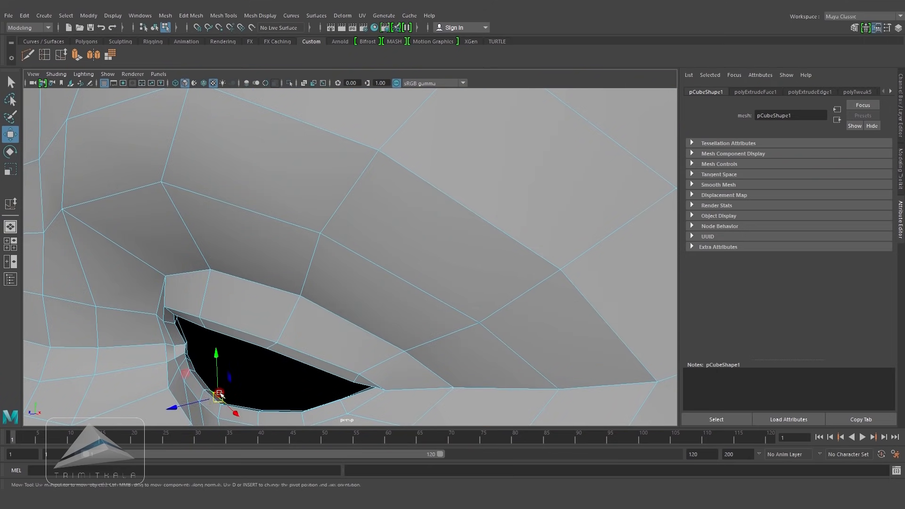
pyautogui.keyDown('alt'); pyautogui.moveTo(374, 317); pyautogui.dragTo(426, 324); pyautogui.keyUp('alt')
pyautogui.scroll(-3, 442, 313)
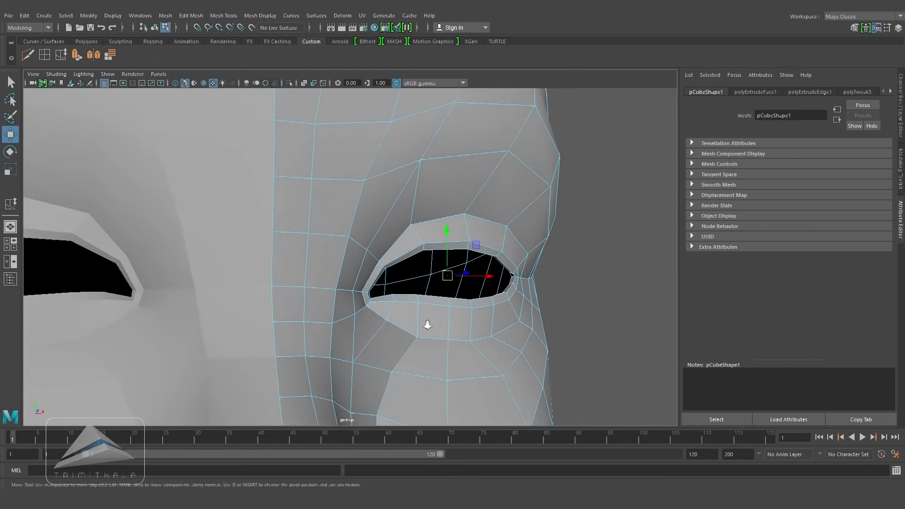
# Step: Extrude the eye opening's rim edges into the head, then scale, rotate and move them to form the socket
pyautogui.scroll(2, 427, 323)
pyautogui.click(77, 55)
pyautogui.keyDown('alt'); pyautogui.moveTo(532, 333); pyautogui.dragTo(600, 324); pyautogui.keyUp('alt')
pyautogui.click(575, 224)
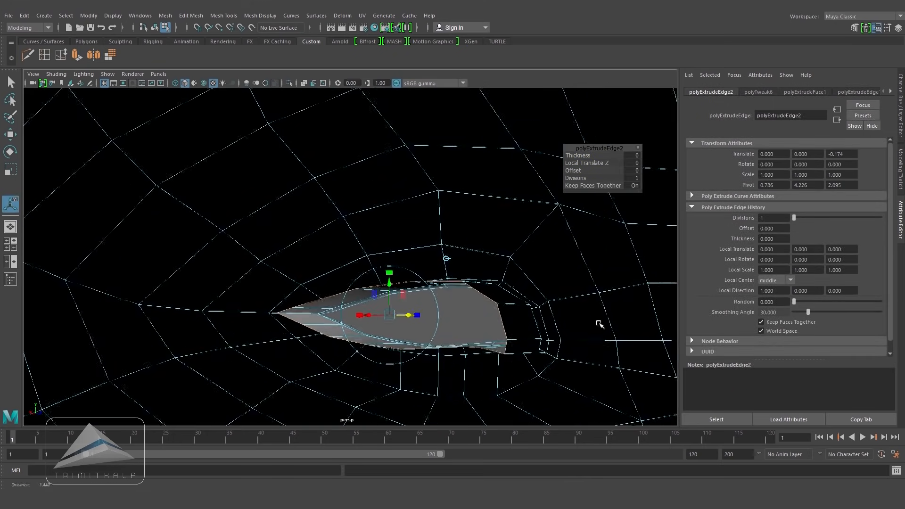
pyautogui.moveTo(391, 274); pyautogui.dragTo(390, 239)
pyautogui.keyDown('alt'); pyautogui.moveTo(557, 278); pyautogui.dragTo(555, 376); pyautogui.keyUp('alt')
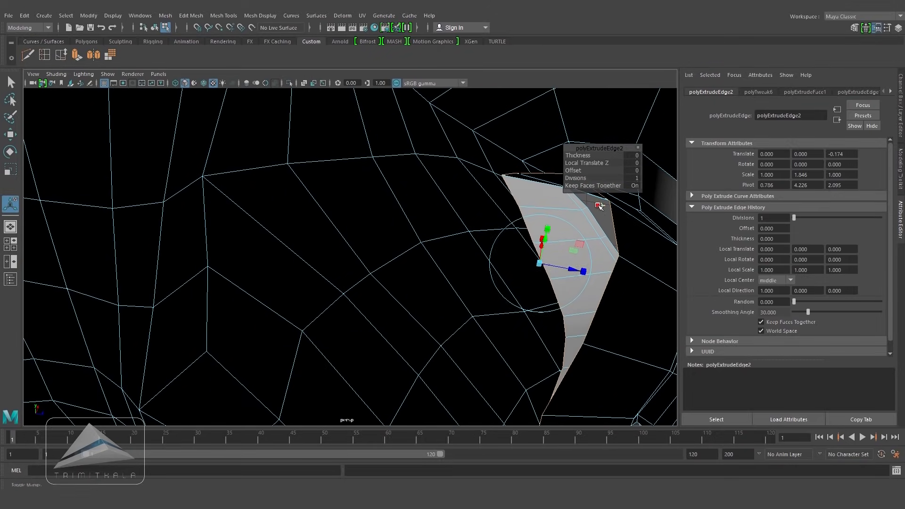
pyautogui.keyDown('alt'); pyautogui.moveTo(598, 206); pyautogui.dragTo(669, 199); pyautogui.keyUp('alt')
pyautogui.press('r')
pyautogui.moveTo(583, 260); pyautogui.dragTo(560, 259)
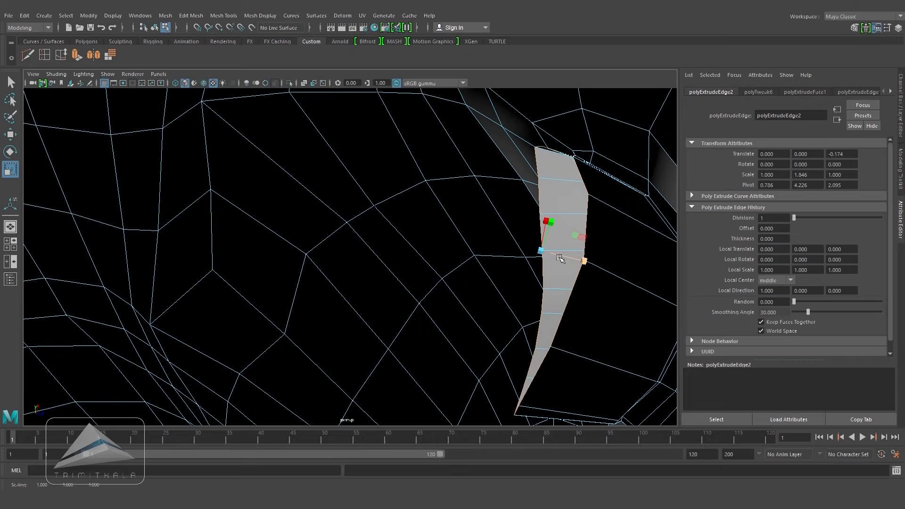
pyautogui.click(10, 152)
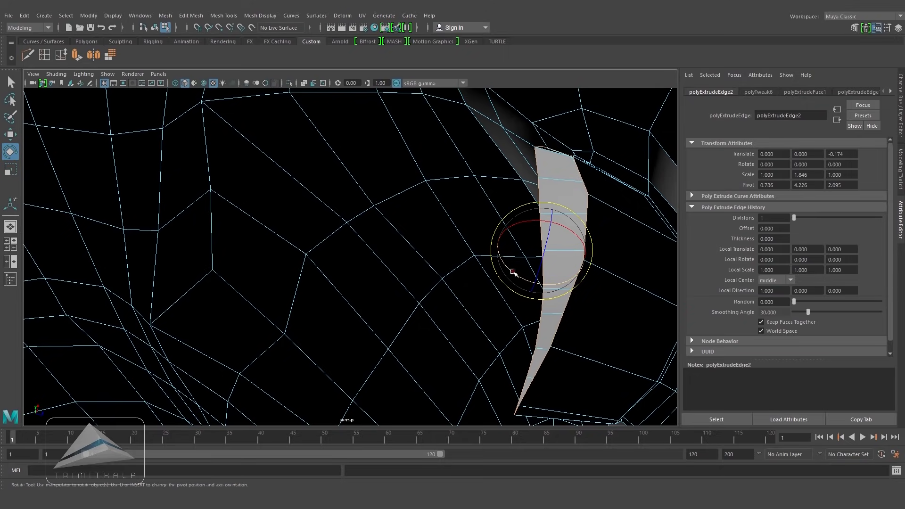
pyautogui.keyDown('alt'); pyautogui.moveTo(515, 267); pyautogui.dragTo(473, 277); pyautogui.keyUp('alt')
pyautogui.press('r')
pyautogui.keyDown('alt'); pyautogui.moveTo(219, 216); pyautogui.dragTo(328, 229); pyautogui.keyUp('alt')
pyautogui.press('w')
pyautogui.keyDown('alt'); pyautogui.moveTo(325, 313); pyautogui.dragTo(267, 326); pyautogui.keyUp('alt')
pyautogui.doubleClick(432, 166)
pyautogui.keyDown('alt'); pyautogui.moveTo(480, 225); pyautogui.dragTo(447, 226); pyautogui.keyUp('alt')
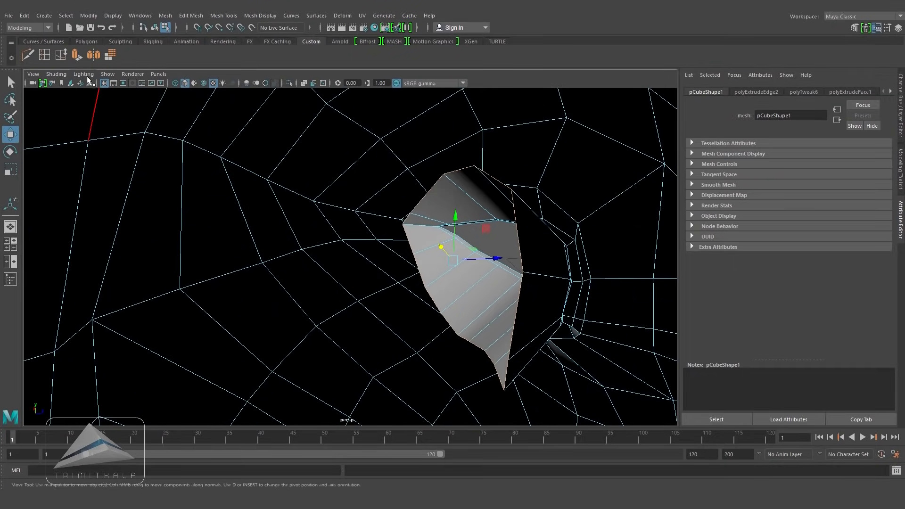
# Step: Extrude the socket edges a second time deeper into the head and scale them inward
pyautogui.click(77, 55)
pyautogui.keyDown('alt'); pyautogui.moveTo(467, 270); pyautogui.dragTo(410, 277); pyautogui.keyUp('alt')
pyautogui.click(591, 137)
pyautogui.moveTo(528, 282); pyautogui.dragTo(432, 265)
pyautogui.click(9, 170)
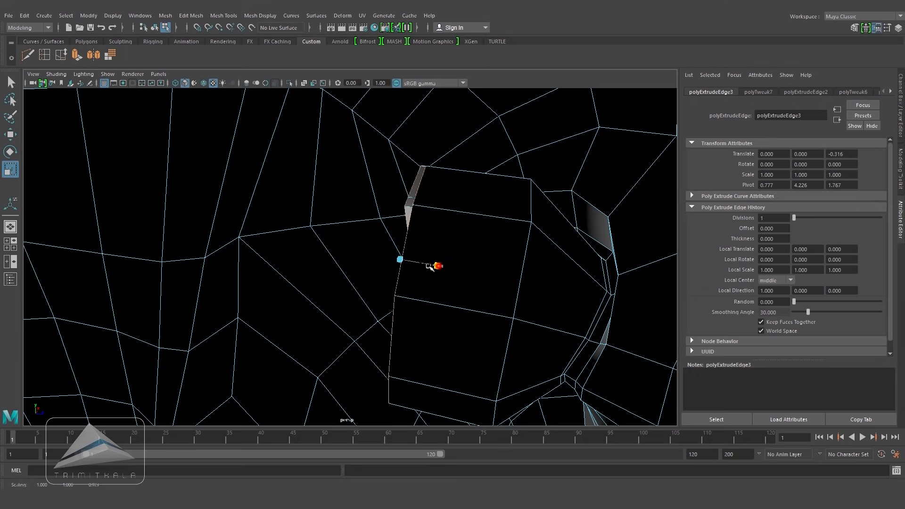
pyautogui.keyDown('alt'); pyautogui.moveTo(467, 283); pyautogui.dragTo(206, 286); pyautogui.keyUp('alt')
pyautogui.keyDown('alt'); pyautogui.moveTo(525, 259); pyautogui.dragTo(418, 250); pyautogui.keyUp('alt')
pyautogui.keyDown('alt'); pyautogui.moveTo(549, 276); pyautogui.dragTo(464, 251); pyautogui.keyUp('alt')
pyautogui.keyDown('alt'); pyautogui.moveTo(464, 251); pyautogui.dragTo(203, 255, button='right'); pyautogui.keyUp('alt')
pyautogui.keyDown('alt'); pyautogui.moveTo(396, 271); pyautogui.dragTo(400, 305); pyautogui.keyUp('alt')
pyautogui.moveTo(457, 209); pyautogui.dragTo(499, 196, button='right')
pyautogui.click(572, 153)
pyautogui.keyDown('alt'); pyautogui.moveTo(552, 279); pyautogui.dragTo(413, 283); pyautogui.keyUp('alt')
pyautogui.click(402, 302)
pyautogui.keyDown('alt'); pyautogui.moveTo(511, 319); pyautogui.dragTo(377, 282, button='right'); pyautogui.keyUp('alt')
pyautogui.keyDown('alt'); pyautogui.moveTo(377, 282); pyautogui.dragTo(403, 240, button='middle'); pyautogui.keyUp('alt')
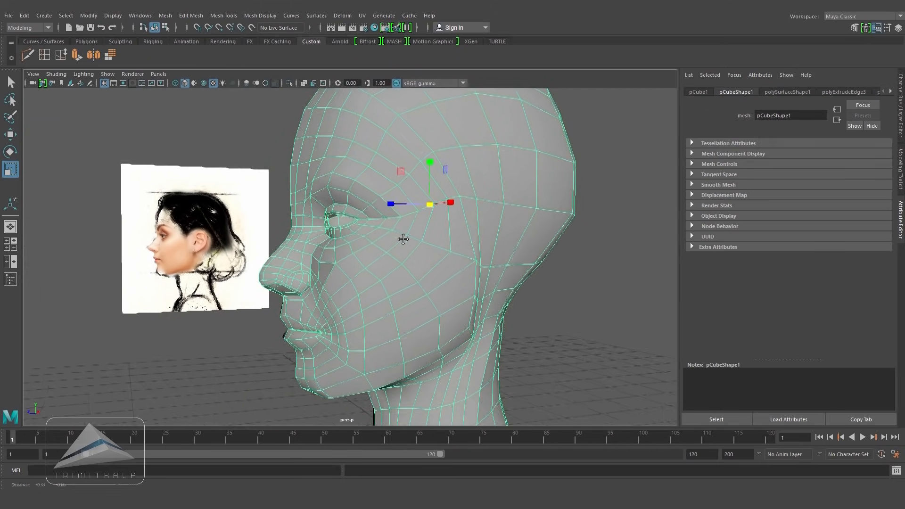
pyautogui.keyDown('alt'); pyautogui.moveTo(403, 239); pyautogui.dragTo(425, 267); pyautogui.keyUp('alt')
pyautogui.keyDown('alt'); pyautogui.moveTo(424, 267); pyautogui.dragTo(485, 324, button='right'); pyautogui.keyUp('alt')
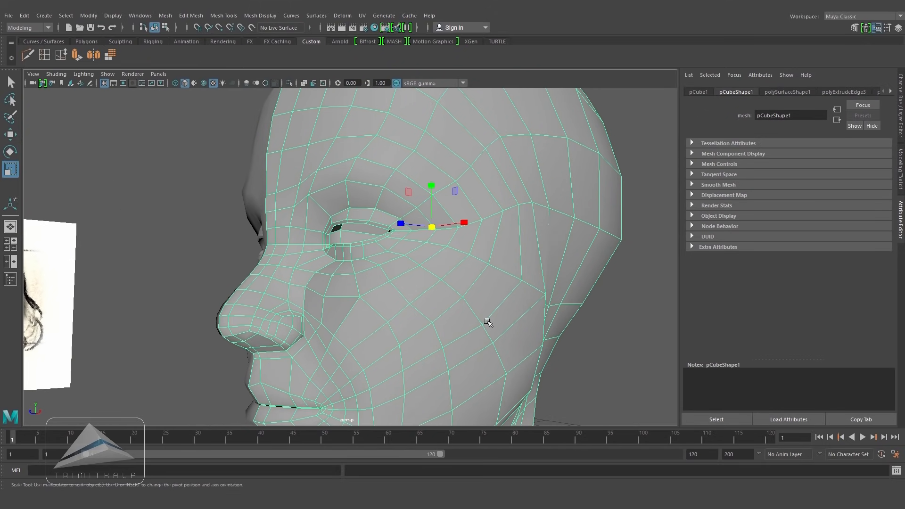
# Step: Create a new empty display layer
pyautogui.hotkey('ctrl', 'a')
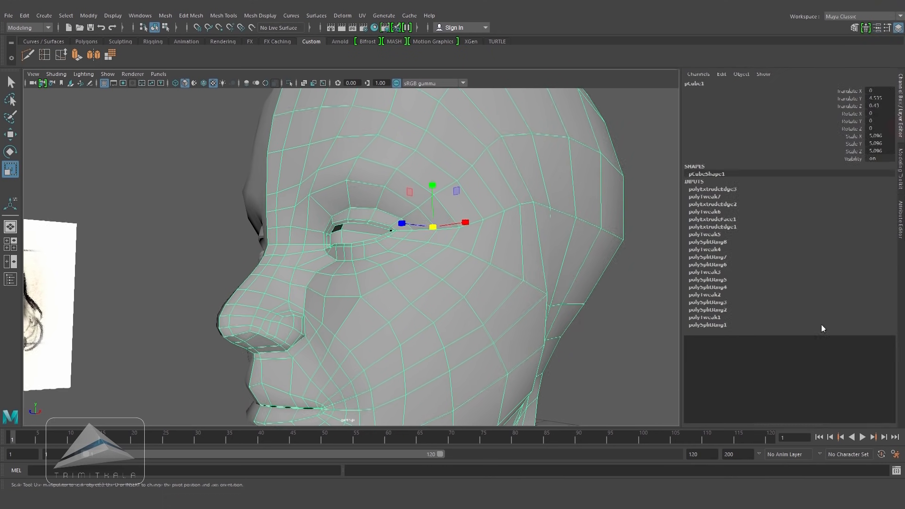
pyautogui.click(818, 426)
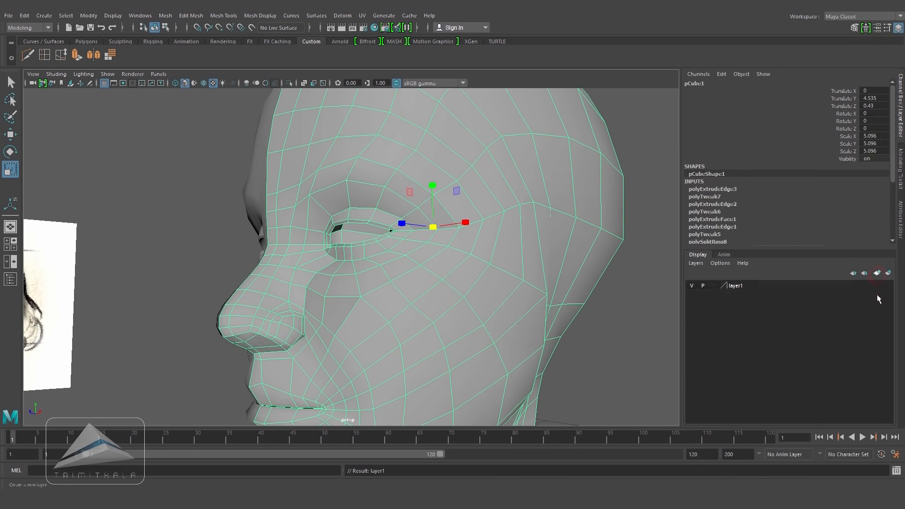
pyautogui.click(552, 367)
# Step: Create a polygon sphere for the eyeball
pyautogui.click(86, 42)
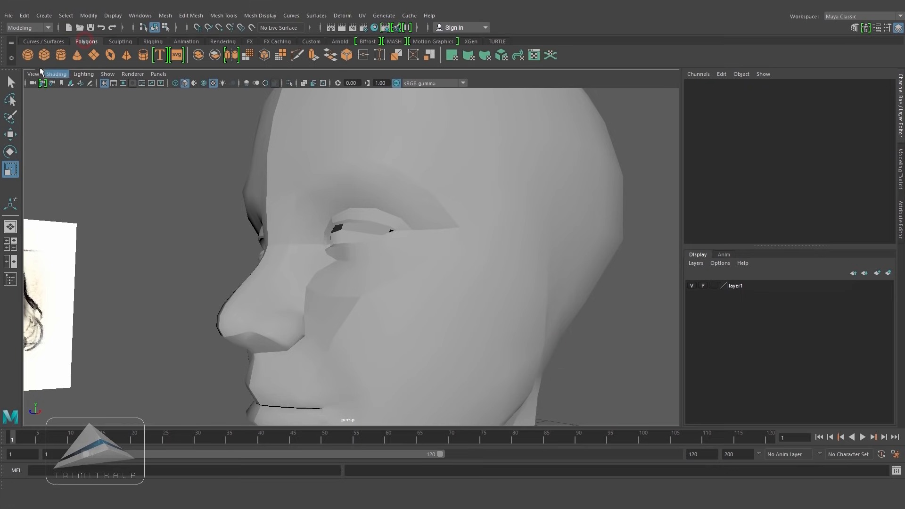
pyautogui.click(28, 55)
pyautogui.keyDown('alt'); pyautogui.moveTo(402, 297); pyautogui.dragTo(437, 301); pyautogui.keyUp('alt')
pyautogui.keyDown('alt'); pyautogui.moveTo(437, 302); pyautogui.dragTo(297, 315, button='right'); pyautogui.keyUp('alt')
pyautogui.keyDown('alt'); pyautogui.moveTo(297, 315); pyautogui.dragTo(312, 299, button='middle'); pyautogui.keyUp('alt')
pyautogui.scroll(1, 311, 299)
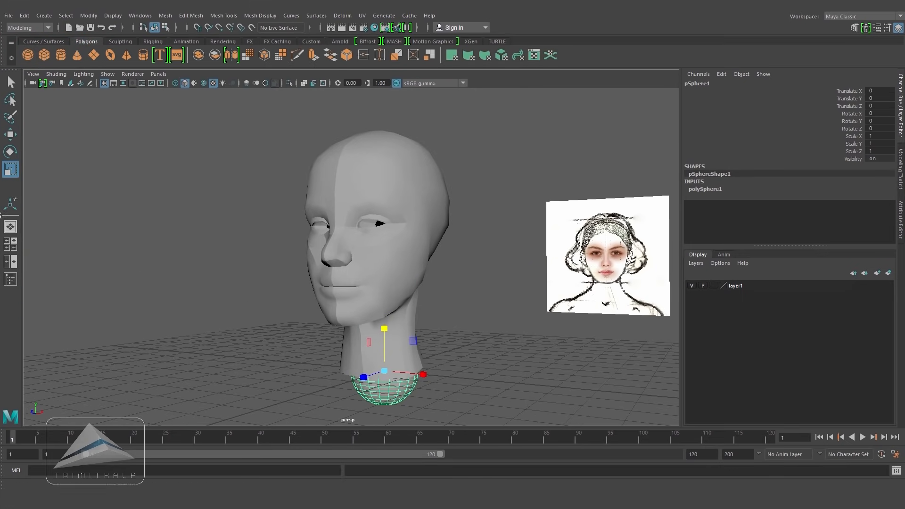
# Step: Add the sphere to the new display layer
pyautogui.click(11, 138)
pyautogui.rightClick(738, 285)
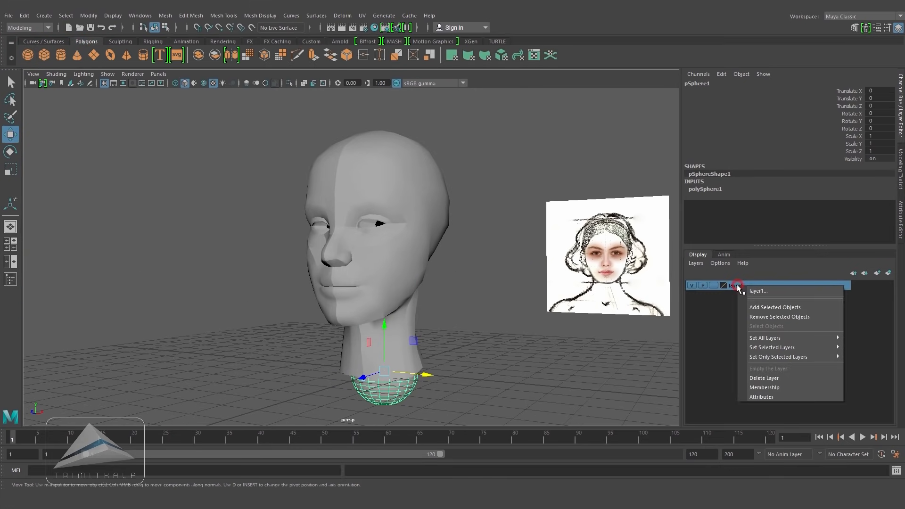
pyautogui.click(763, 308)
# Step: Move the sphere up to eye height and scale it down to about 0.353
pyautogui.scroll(3, 393, 397)
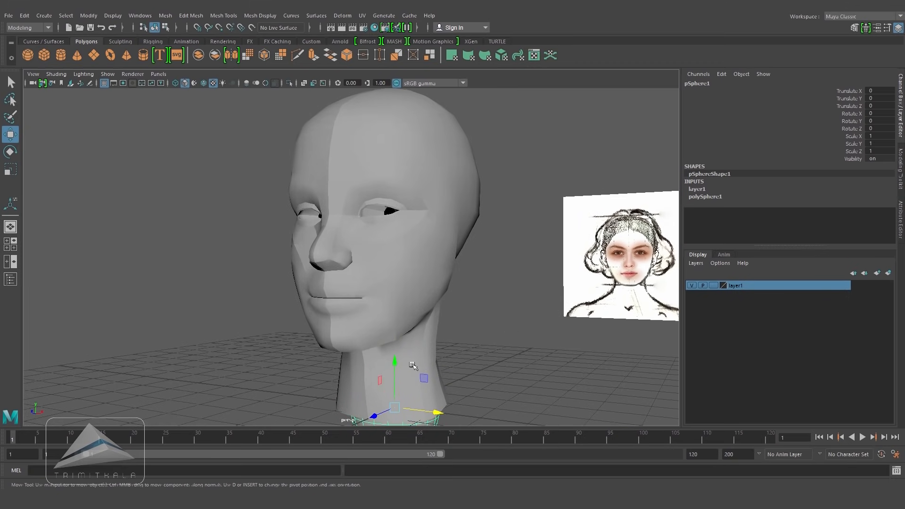
pyautogui.moveTo(397, 365); pyautogui.dragTo(402, 173)
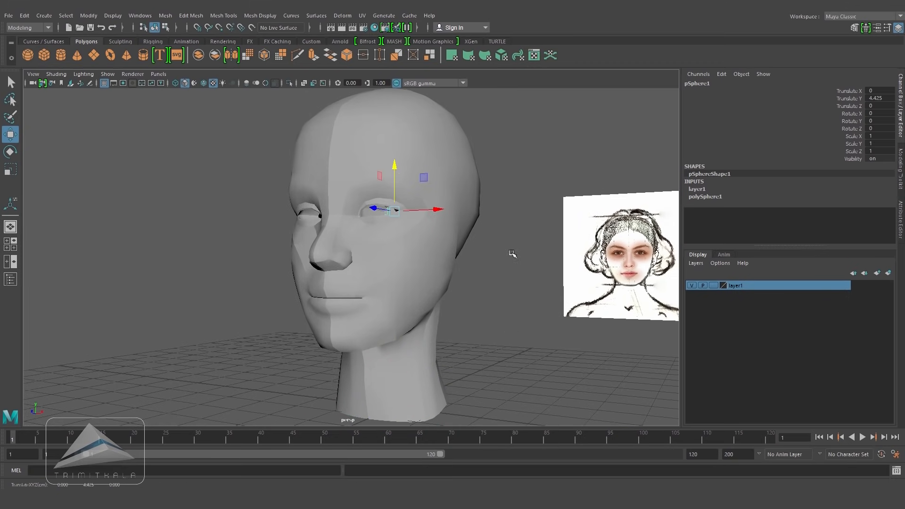
pyautogui.press('space')
pyautogui.moveTo(513, 254); pyautogui.dragTo(574, 274)
pyautogui.keyDown('alt'); pyautogui.moveTo(574, 273); pyautogui.dragTo(372, 254, button='right'); pyautogui.keyUp('alt')
pyautogui.keyDown('alt'); pyautogui.moveTo(396, 255); pyautogui.dragTo(444, 301, button='middle'); pyautogui.keyUp('alt')
pyautogui.keyDown('alt'); pyautogui.moveTo(444, 301); pyautogui.dragTo(488, 298, button='right'); pyautogui.keyUp('alt')
pyautogui.press('4')
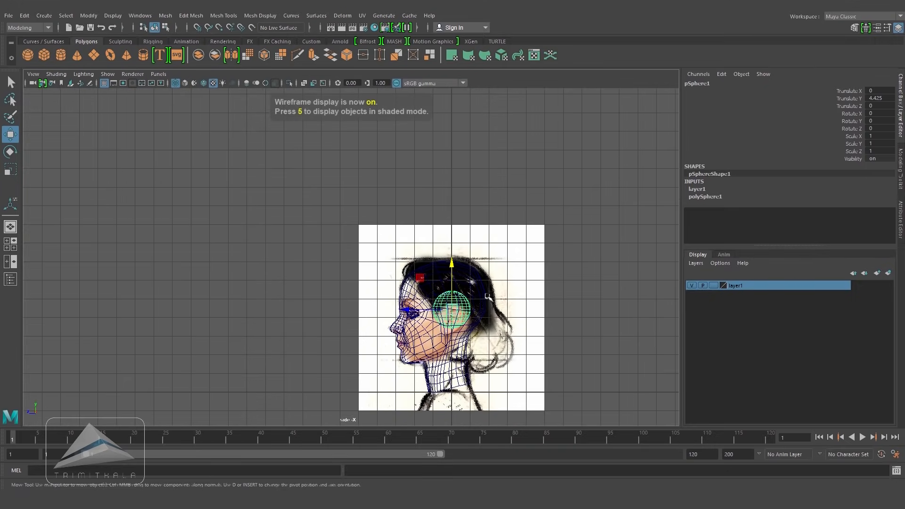
pyautogui.scroll(5, 489, 297)
pyautogui.press('r')
pyautogui.moveTo(501, 348); pyautogui.dragTo(408, 385)
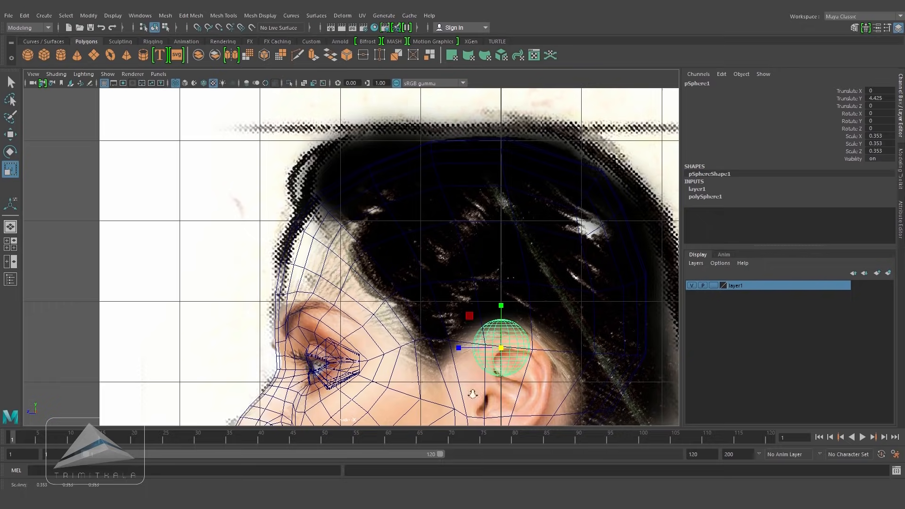
# Step: Move the eyeball sphere into the eye socket against the side reference
pyautogui.keyDown('alt'); pyautogui.moveTo(473, 394); pyautogui.dragTo(420, 320, button='middle'); pyautogui.keyUp('alt')
pyautogui.keyDown('alt'); pyautogui.moveTo(419, 320); pyautogui.dragTo(580, 325, button='right'); pyautogui.keyUp('alt')
pyautogui.press('w')
pyautogui.moveTo(501, 284); pyautogui.dragTo(254, 309)
pyautogui.keyDown('alt'); pyautogui.moveTo(254, 309); pyautogui.dragTo(389, 259, button='middle'); pyautogui.keyUp('alt')
pyautogui.keyDown('alt'); pyautogui.moveTo(388, 260); pyautogui.dragTo(573, 233, button='right'); pyautogui.keyUp('alt')
pyautogui.keyDown('alt'); pyautogui.moveTo(573, 234); pyautogui.dragTo(563, 255, button='middle'); pyautogui.keyUp('alt')
# Step: Rotate the eyeball sphere about 92 degrees and center it over the eye in the front reference
pyautogui.click(10, 153)
pyautogui.moveTo(368, 249); pyautogui.dragTo(316, 326)
pyautogui.press('w')
pyautogui.moveTo(397, 285); pyautogui.dragTo(389, 305)
pyautogui.press('space')
pyautogui.keyDown('alt'); pyautogui.moveTo(505, 271); pyautogui.dragTo(431, 263, button='right'); pyautogui.keyUp('alt')
pyautogui.moveTo(250, 243); pyautogui.dragTo(418, 245)
pyautogui.moveTo(376, 198); pyautogui.dragTo(375, 188)
pyautogui.moveTo(420, 233); pyautogui.dragTo(421, 233)
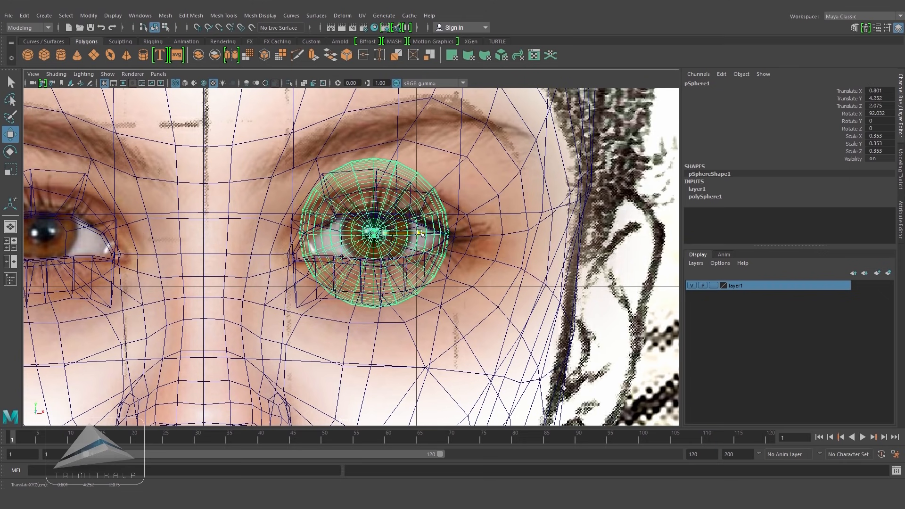
# Step: Fine-tune the eyeball sphere's position and scale it to about 0.382 to fill the socket
pyautogui.press('5')
pyautogui.press('space')
pyautogui.moveTo(489, 267); pyautogui.dragTo(488, 247)
pyautogui.keyDown('alt'); pyautogui.moveTo(395, 261); pyautogui.dragTo(411, 222, button='right'); pyautogui.keyUp('alt')
pyautogui.keyDown('alt'); pyautogui.moveTo(411, 222); pyautogui.dragTo(418, 295, button='middle'); pyautogui.keyUp('alt')
pyautogui.keyDown('alt'); pyautogui.moveTo(418, 294); pyautogui.dragTo(463, 269, button='right'); pyautogui.keyUp('alt')
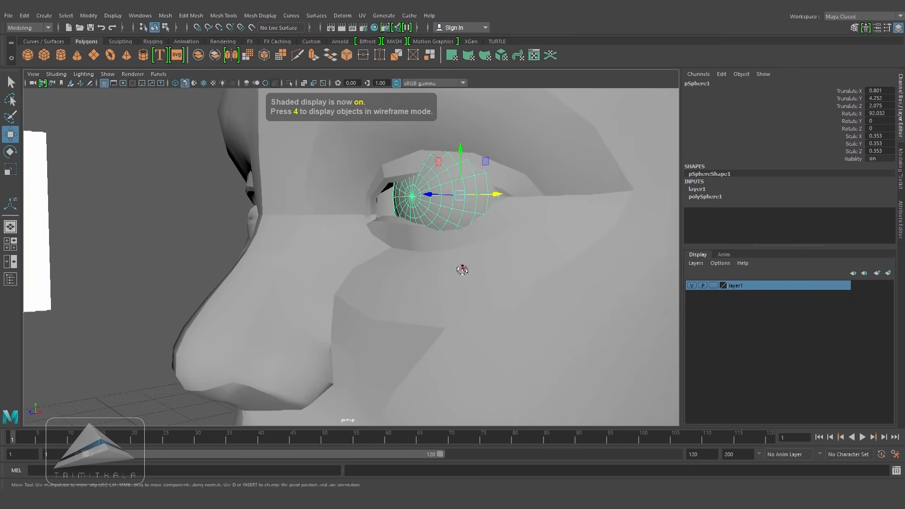
pyautogui.keyDown('alt'); pyautogui.moveTo(463, 269); pyautogui.dragTo(462, 282); pyautogui.keyUp('alt')
pyautogui.moveTo(430, 216); pyautogui.dragTo(478, 203)
pyautogui.click(10, 169)
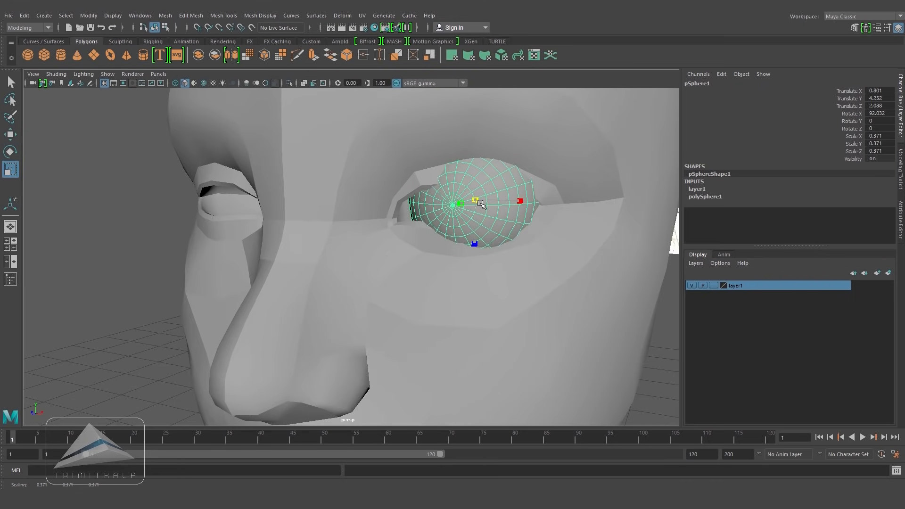
pyautogui.moveTo(479, 242)
pyautogui.keyDown('alt'); pyautogui.mouseDown()
pyautogui.moveTo(453, 248)
pyautogui.moveTo(480, 242)
pyautogui.mouseUp(); pyautogui.keyUp('alt')
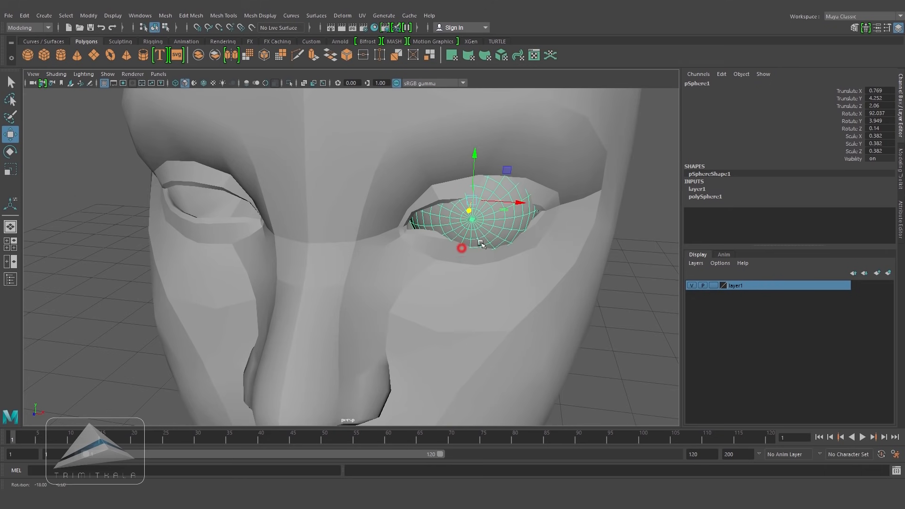
# Step: Set the eyeball's display layer to reference so it cannot be selected
pyautogui.click(642, 318)
pyautogui.keyDown('alt'); pyautogui.moveTo(601, 273); pyautogui.dragTo(558, 191); pyautogui.keyUp('alt')
pyautogui.click(558, 191)
pyautogui.click(713, 286)
pyautogui.click(713, 286)
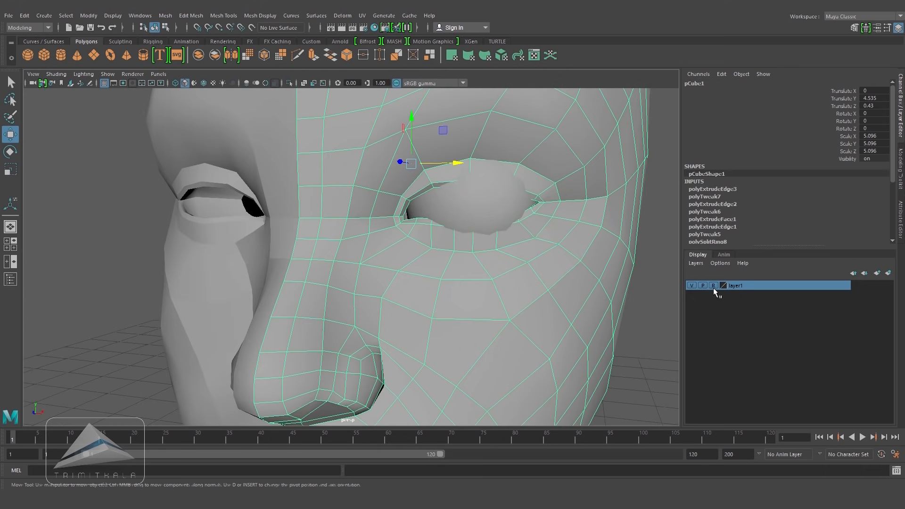
# Step: Move the upper eyelid vertices so the lid wraps around the eyeball
pyautogui.keyDown('alt'); pyautogui.moveTo(561, 248); pyautogui.dragTo(539, 306); pyautogui.keyUp('alt')
pyautogui.scroll(5, 539, 306)
pyautogui.moveTo(570, 194); pyautogui.dragTo(454, 203, button='right')
pyautogui.moveTo(464, 233); pyautogui.dragTo(510, 229)
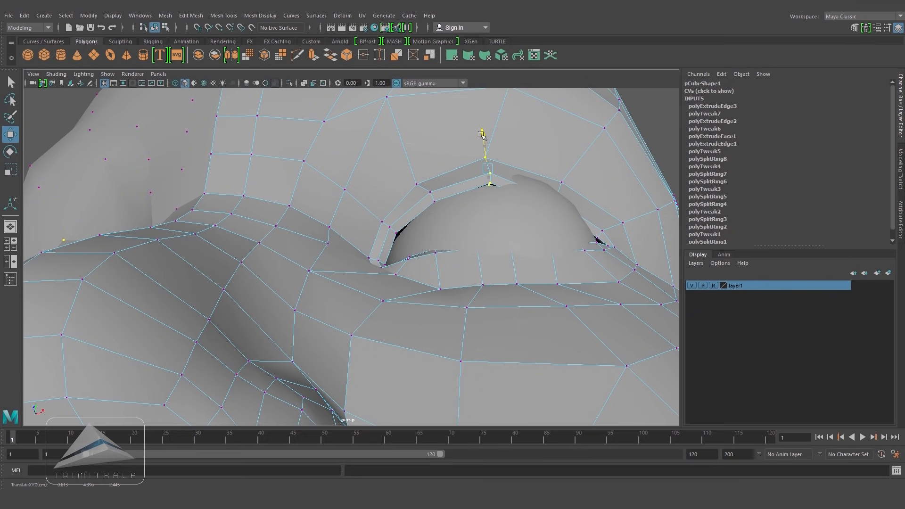
pyautogui.keyDown('alt'); pyautogui.moveTo(482, 136); pyautogui.dragTo(514, 165); pyautogui.keyUp('alt')
pyautogui.moveTo(536, 165); pyautogui.dragTo(480, 223)
pyautogui.keyDown('alt'); pyautogui.moveTo(509, 213); pyautogui.dragTo(547, 177); pyautogui.keyUp('alt')
pyautogui.moveTo(561, 174); pyautogui.dragTo(560, 170)
pyautogui.moveTo(595, 202); pyautogui.dragTo(598, 198)
pyautogui.moveTo(564, 167); pyautogui.dragTo(563, 166)
pyautogui.keyDown('alt'); pyautogui.moveTo(560, 189); pyautogui.dragTo(461, 244); pyautogui.keyUp('alt')
pyautogui.keyDown('alt'); pyautogui.moveTo(550, 250); pyautogui.dragTo(504, 162); pyautogui.keyUp('alt')
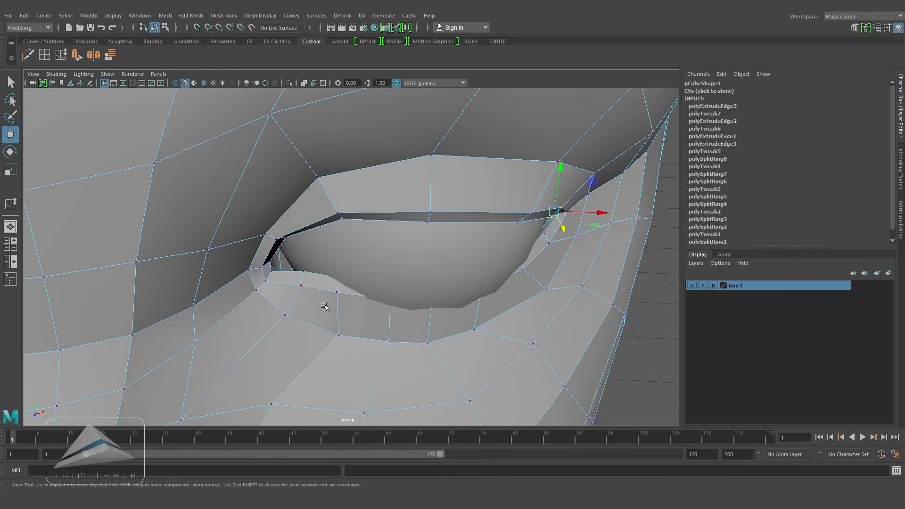
# Step: Move the lower eyelid vertices so the lid wraps beneath the eyeball
pyautogui.click(323, 307)
pyautogui.keyDown('alt'); pyautogui.moveTo(334, 313); pyautogui.dragTo(175, 273); pyautogui.keyUp('alt')
pyautogui.keyDown('alt'); pyautogui.moveTo(176, 273); pyautogui.dragTo(405, 354, button='right'); pyautogui.keyUp('alt')
pyautogui.keyDown('alt'); pyautogui.moveTo(405, 355); pyautogui.dragTo(409, 353); pyautogui.keyUp('alt')
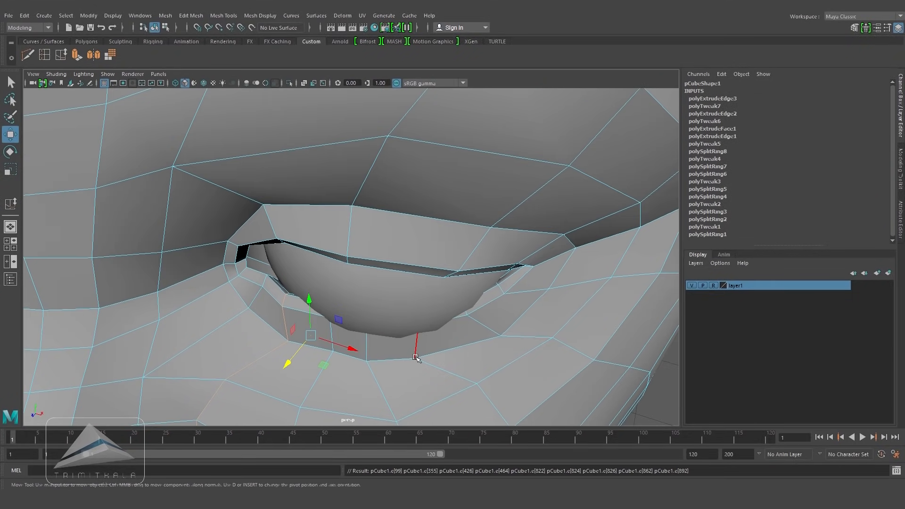
pyautogui.hotkey('ctrl', 'z')
pyautogui.keyDown('ctrl'); pyautogui.moveTo(284, 314); pyautogui.dragTo(251, 319, button='right'); pyautogui.keyUp('ctrl')
pyautogui.keyDown('ctrl'); pyautogui.moveTo(252, 318); pyautogui.dragTo(236, 317, button='right'); pyautogui.keyUp('ctrl')
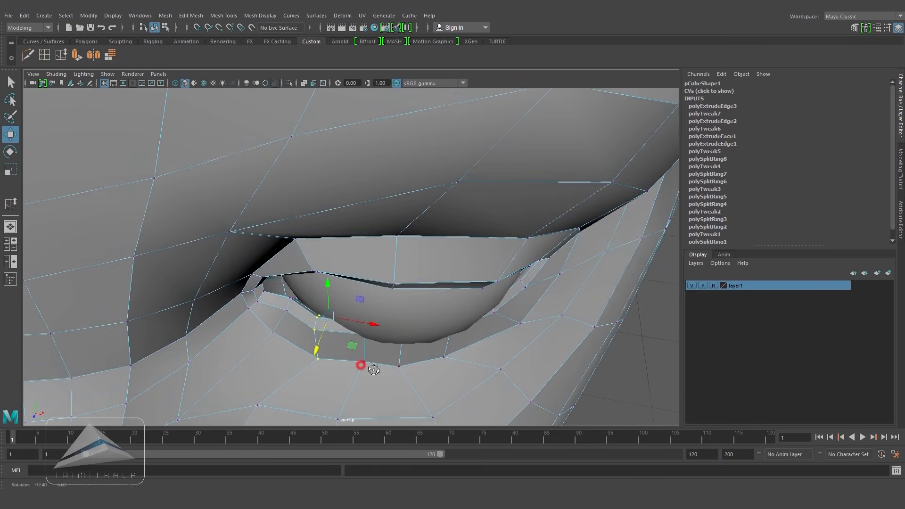
pyautogui.moveTo(360, 367); pyautogui.dragTo(400, 370)
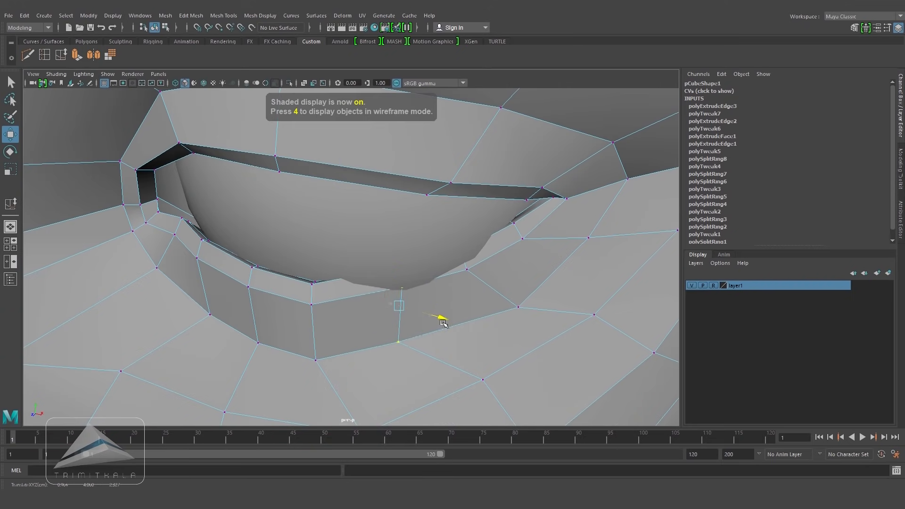
pyautogui.moveTo(451, 330)
pyautogui.keyDown('alt'); pyautogui.mouseDown()
pyautogui.moveTo(491, 345)
pyautogui.moveTo(426, 325)
pyautogui.moveTo(455, 330)
pyautogui.mouseUp(); pyautogui.keyUp('alt')
pyautogui.press('5')
# Step: Continue shaping the lower lid and outer corner vertices to follow the eyeball's curve
pyautogui.moveTo(509, 323)
pyautogui.mouseDown()
pyautogui.moveTo(549, 338)
pyautogui.moveTo(567, 334)
pyautogui.mouseUp()
pyautogui.moveTo(574, 302)
pyautogui.mouseDown()
pyautogui.moveTo(590, 303)
pyautogui.moveTo(583, 314)
pyautogui.moveTo(561, 301)
pyautogui.moveTo(504, 247)
pyautogui.moveTo(563, 307)
pyautogui.mouseUp()
pyautogui.moveTo(603, 252); pyautogui.dragTo(596, 251)
pyautogui.keyDown('alt'); pyautogui.moveTo(589, 279); pyautogui.dragTo(342, 303); pyautogui.keyUp('alt')
pyautogui.scroll(-5, 420, 254)
pyautogui.scroll(5, 341, 303)
pyautogui.moveTo(264, 236); pyautogui.dragTo(303, 265)
pyautogui.moveTo(330, 255)
pyautogui.keyDown('alt'); pyautogui.mouseDown()
pyautogui.moveTo(287, 238)
pyautogui.moveTo(314, 257)
pyautogui.mouseUp(); pyautogui.keyUp('alt')
pyautogui.moveTo(217, 276); pyautogui.dragTo(401, 419)
pyautogui.keyDown('alt'); pyautogui.moveTo(400, 377); pyautogui.dragTo(378, 364); pyautogui.keyUp('alt')
pyautogui.keyDown('ctrl'); pyautogui.moveTo(325, 360); pyautogui.dragTo(455, 421); pyautogui.keyUp('ctrl')
pyautogui.keyDown('alt'); pyautogui.moveTo(426, 350); pyautogui.dragTo(340, 255); pyautogui.keyUp('alt')
pyautogui.moveTo(446, 156)
pyautogui.keyDown('alt'); pyautogui.mouseDown()
pyautogui.moveTo(588, 277)
pyautogui.moveTo(436, 288)
pyautogui.moveTo(330, 277)
pyautogui.mouseUp(); pyautogui.keyUp('alt')
# Step: Tweak the inner eye corner vertices, checking them against the reference in wireframe and shaded display
pyautogui.press('space')
pyautogui.press('space')
pyautogui.press('4')
pyautogui.press('space')
pyautogui.press('space')
pyautogui.press('5')
pyautogui.moveTo(239, 229); pyautogui.dragTo(231, 228)
pyautogui.keyDown('alt'); pyautogui.moveTo(241, 235); pyautogui.dragTo(297, 277); pyautogui.keyUp('alt')
pyautogui.moveTo(252, 301); pyautogui.dragTo(298, 344)
pyautogui.moveTo(356, 320)
pyautogui.keyDown('alt'); pyautogui.mouseDown()
pyautogui.moveTo(370, 348)
pyautogui.moveTo(313, 315)
pyautogui.mouseUp(); pyautogui.keyUp('alt')
pyautogui.moveTo(243, 303); pyautogui.dragTo(247, 304)
pyautogui.keyDown('alt'); pyautogui.moveTo(415, 331); pyautogui.dragTo(377, 332); pyautogui.keyUp('alt')
pyautogui.keyDown('alt'); pyautogui.moveTo(415, 342); pyautogui.dragTo(474, 349, button='right'); pyautogui.keyUp('alt')
pyautogui.keyDown('alt'); pyautogui.moveTo(378, 330); pyautogui.dragTo(420, 345); pyautogui.keyUp('alt')
pyautogui.moveTo(210, 288); pyautogui.dragTo(211, 259, button='right')
pyautogui.click(239, 325)
pyautogui.keyDown('alt'); pyautogui.moveTo(304, 333); pyautogui.dragTo(260, 333); pyautogui.keyUp('alt')
pyautogui.keyDown('alt'); pyautogui.moveTo(425, 321); pyautogui.dragTo(302, 311, button='right'); pyautogui.keyUp('alt')
pyautogui.keyDown('alt'); pyautogui.moveTo(283, 302); pyautogui.dragTo(335, 305); pyautogui.keyUp('alt')
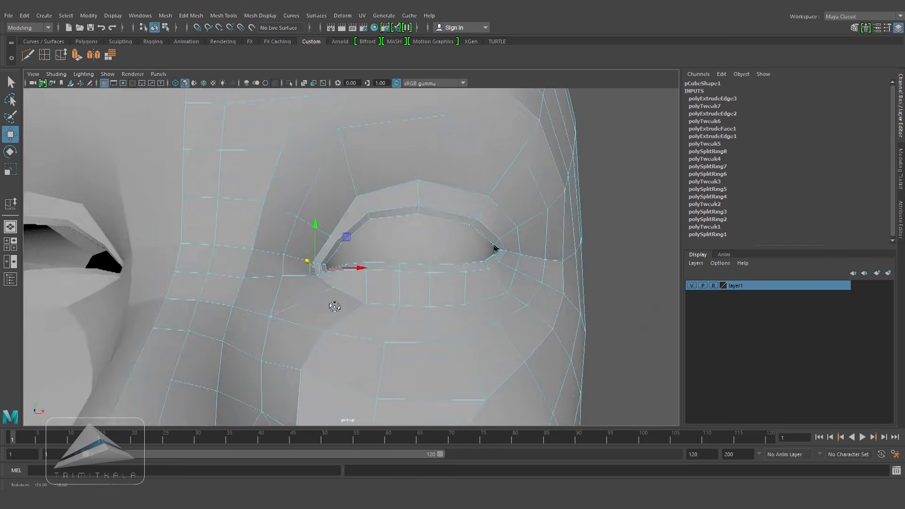
# Step: Adjust the outer eye corner vertices and toggle the smooth mesh preview on and off to check the eye
pyautogui.moveTo(471, 301); pyautogui.dragTo(510, 269, button='right')
pyautogui.click(660, 305)
pyautogui.click(577, 286)
pyautogui.keyDown('alt'); pyautogui.moveTo(565, 264); pyautogui.dragTo(467, 245); pyautogui.keyUp('alt')
pyautogui.keyDown('alt'); pyautogui.moveTo(543, 246); pyautogui.dragTo(619, 279, button='right'); pyautogui.keyUp('alt')
pyautogui.press('3')
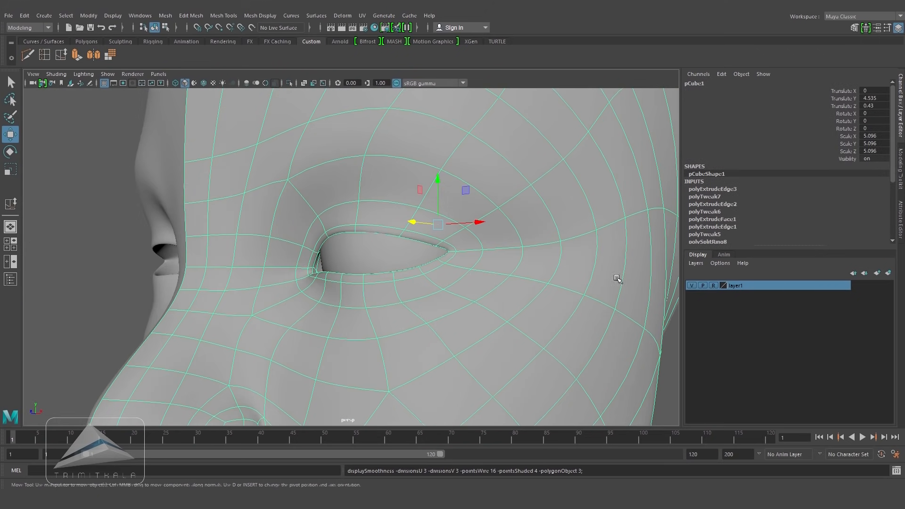
pyautogui.click(674, 365)
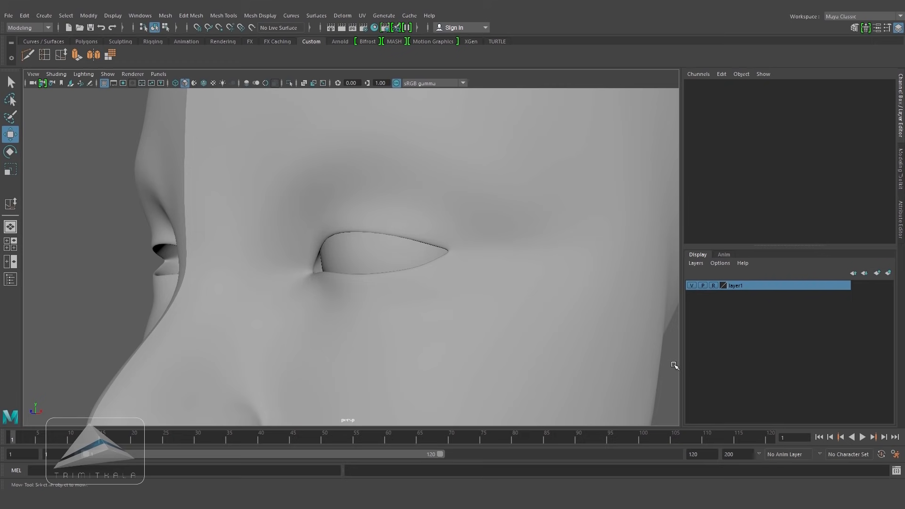
pyautogui.click(561, 314)
pyautogui.press('1')
pyautogui.keyDown('alt'); pyautogui.moveTo(560, 313); pyautogui.dragTo(542, 297); pyautogui.keyUp('alt')
pyautogui.click(567, 307)
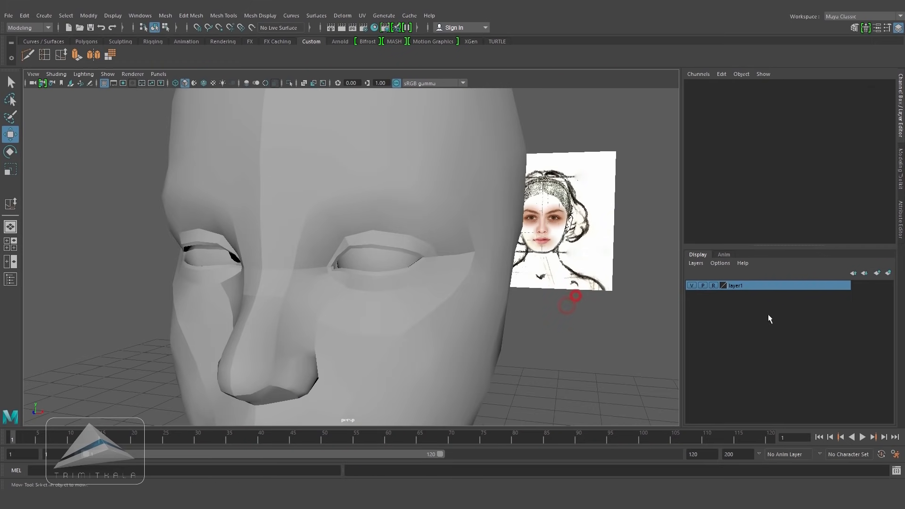
# Step: Snap the eyeball's pivot to the head's center line in front view and freeze its transformations
pyautogui.click(375, 252)
pyautogui.keyDown('alt'); pyautogui.moveTo(428, 273); pyautogui.dragTo(545, 287); pyautogui.keyUp('alt')
pyautogui.press('space')
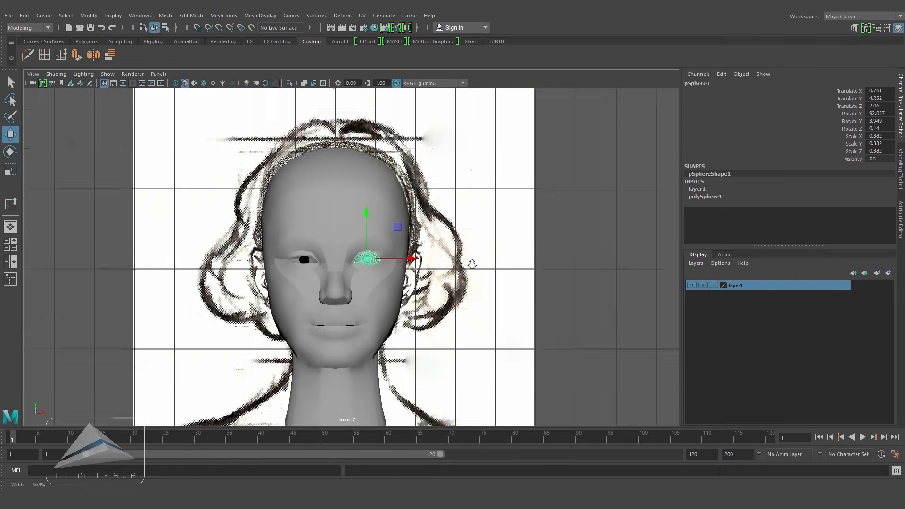
pyautogui.scroll(8, 596, 277)
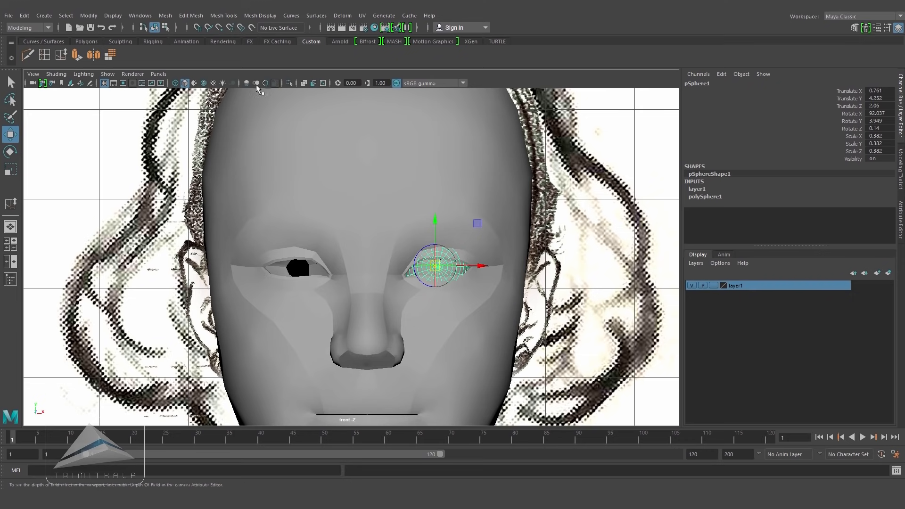
pyautogui.click(198, 28)
pyautogui.press('d')
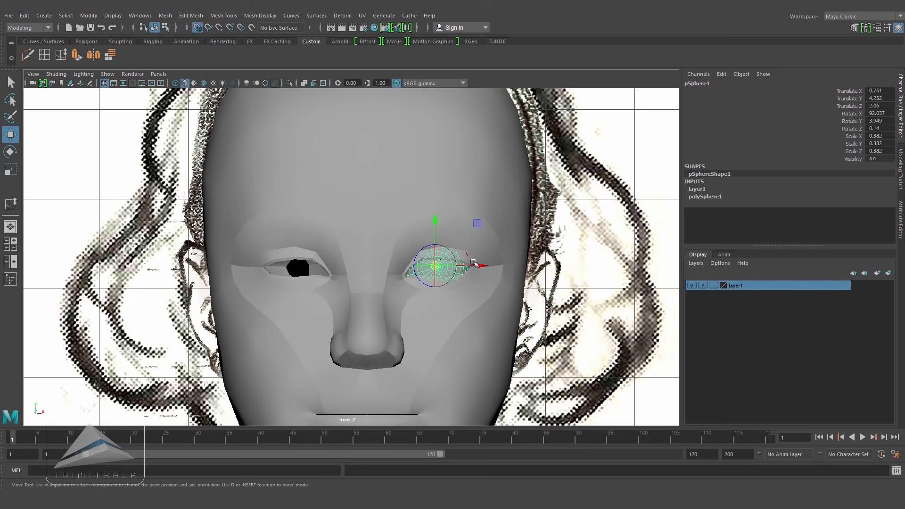
pyautogui.moveTo(486, 268); pyautogui.dragTo(400, 267)
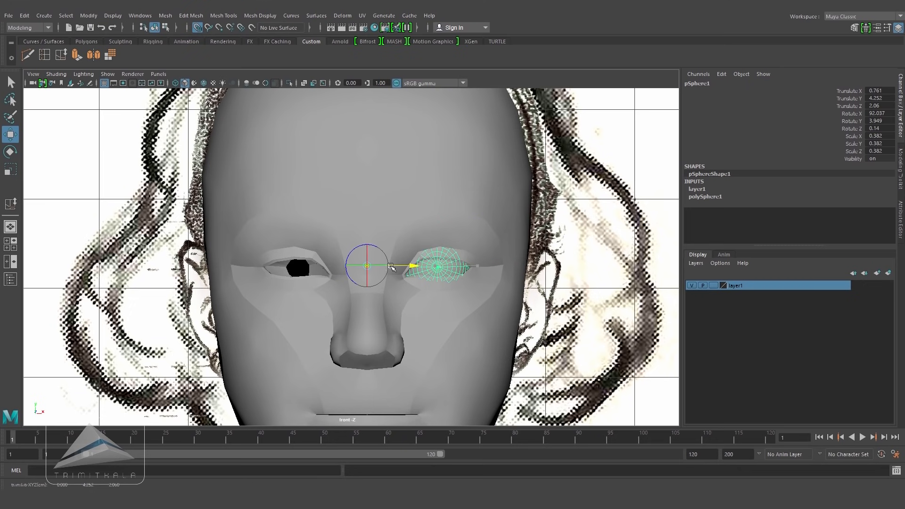
pyautogui.click(197, 27)
pyautogui.press('d')
pyautogui.press('space')
pyautogui.moveTo(472, 294); pyautogui.dragTo(458, 255)
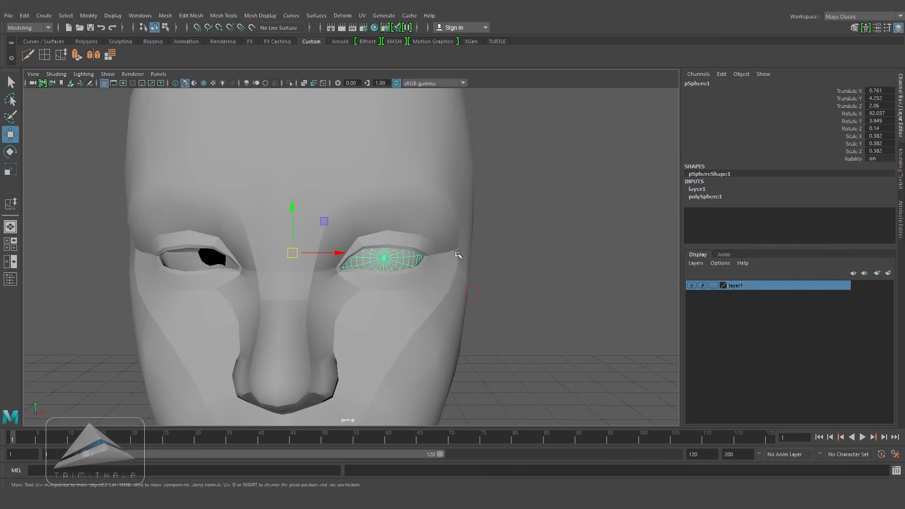
pyautogui.click(88, 16)
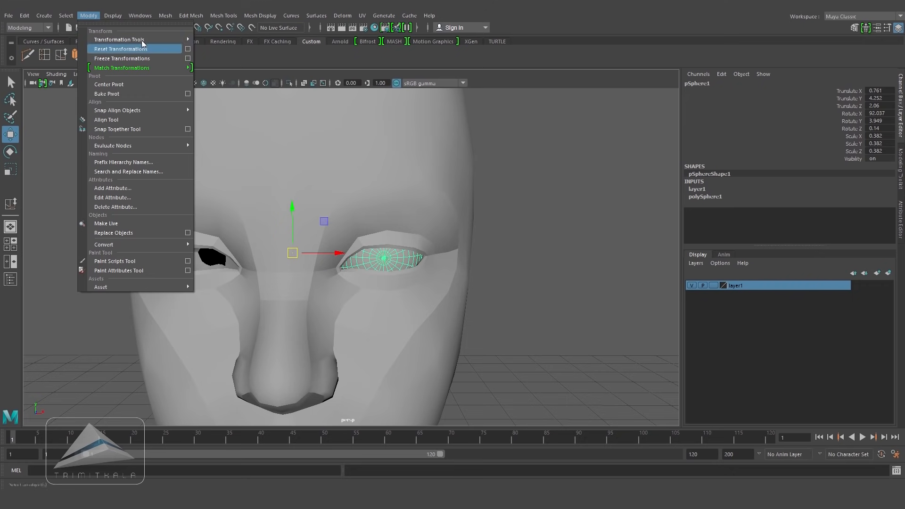
pyautogui.click(123, 59)
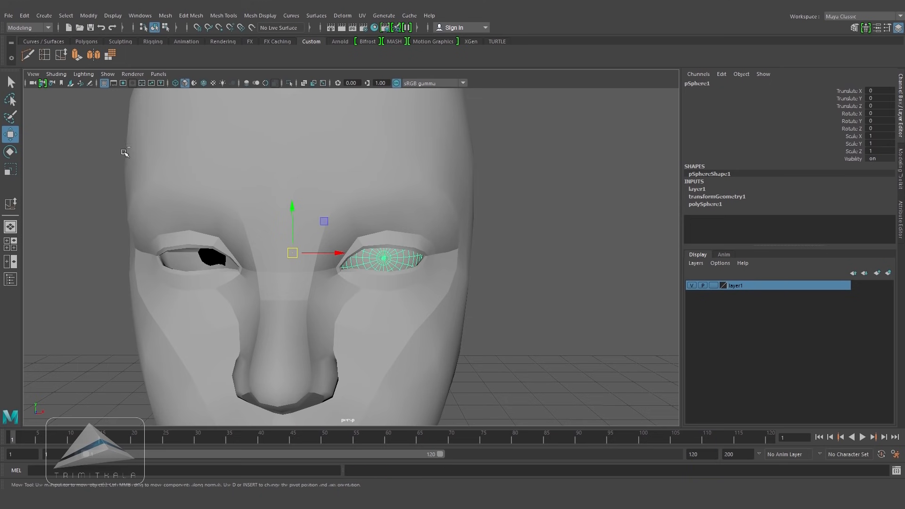
# Step: Duplicate the eyeball and mirror the copy onto the other eye by negating its Scale X
pyautogui.hotkey('ctrl', 'd')
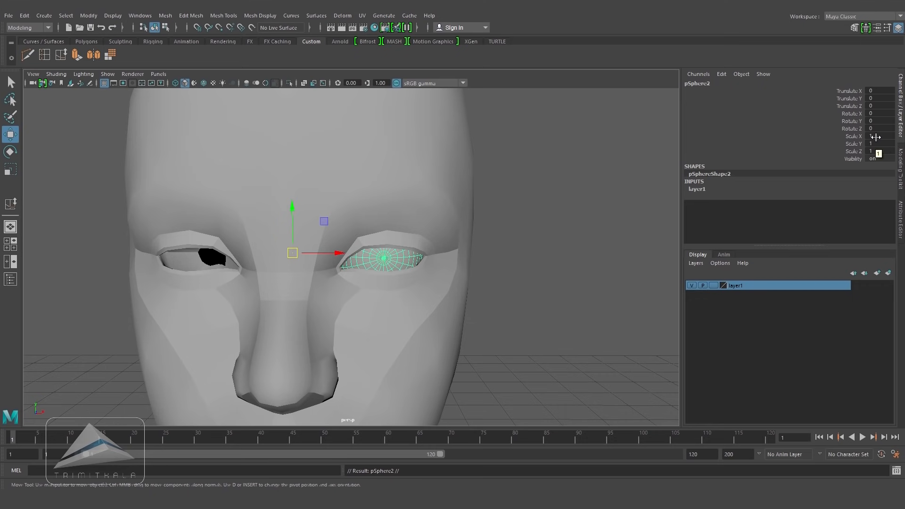
pyautogui.press('Return')
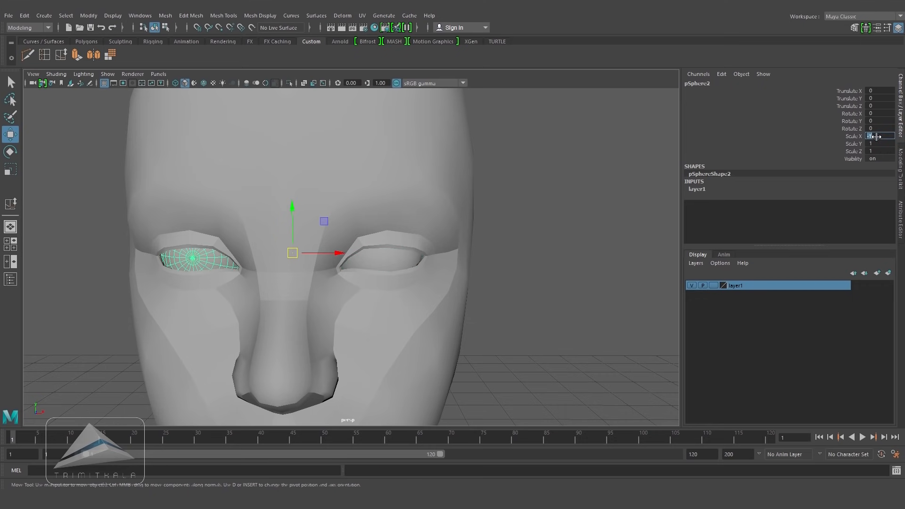
pyautogui.click(572, 299)
pyautogui.keyDown('alt'); pyautogui.moveTo(522, 279); pyautogui.dragTo(412, 272); pyautogui.keyUp('alt')
pyautogui.keyDown('alt'); pyautogui.moveTo(413, 272); pyautogui.dragTo(262, 288, button='right'); pyautogui.keyUp('alt')
pyautogui.keyDown('alt'); pyautogui.moveTo(349, 291); pyautogui.dragTo(443, 309); pyautogui.keyUp('alt')
pyautogui.keyDown('alt'); pyautogui.moveTo(443, 309); pyautogui.dragTo(510, 323, button='right'); pyautogui.keyUp('alt')
pyautogui.keyDown('alt'); pyautogui.moveTo(447, 324); pyautogui.dragTo(478, 330); pyautogui.keyUp('alt')
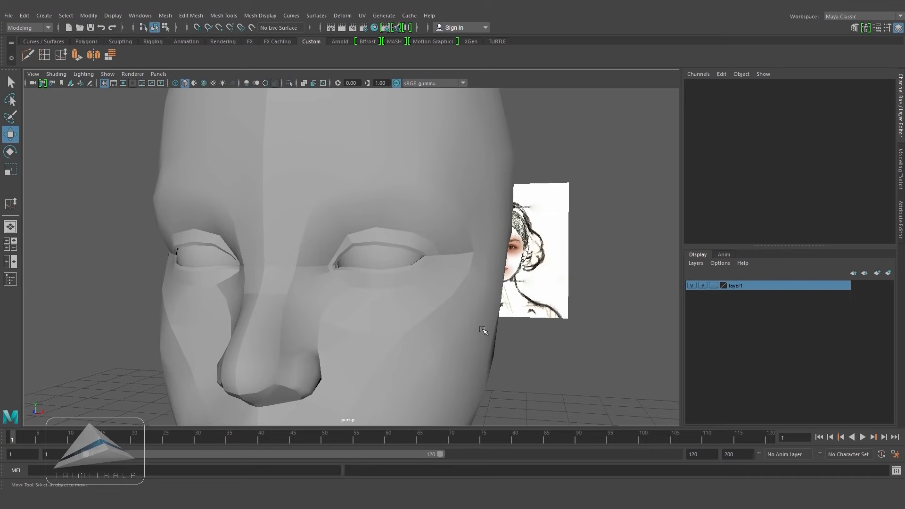
# Step: Select the faces under the nose tip on one nostril and extrude them
pyautogui.press('q')
pyautogui.click(445, 315)
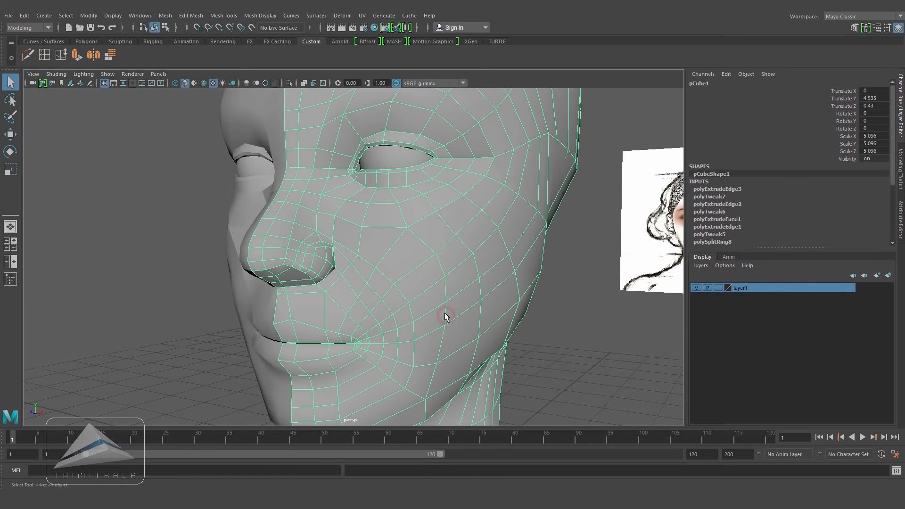
pyautogui.keyDown('alt'); pyautogui.moveTo(449, 320); pyautogui.dragTo(442, 309); pyautogui.keyUp('alt')
pyautogui.scroll(2, 371, 287)
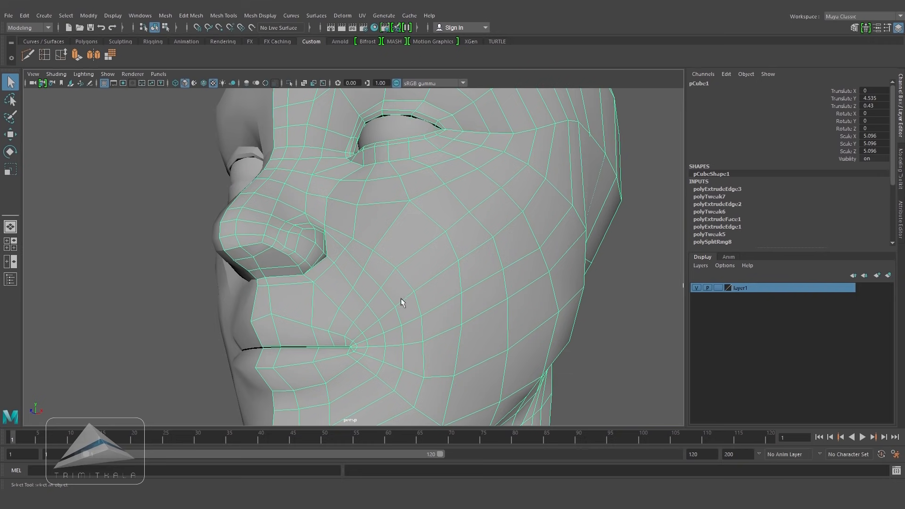
pyautogui.keyDown('alt'); pyautogui.moveTo(466, 278); pyautogui.dragTo(348, 262); pyautogui.keyUp('alt')
pyautogui.moveTo(343, 234); pyautogui.dragTo(344, 259, button='right')
pyautogui.moveTo(324, 254); pyautogui.dragTo(340, 272)
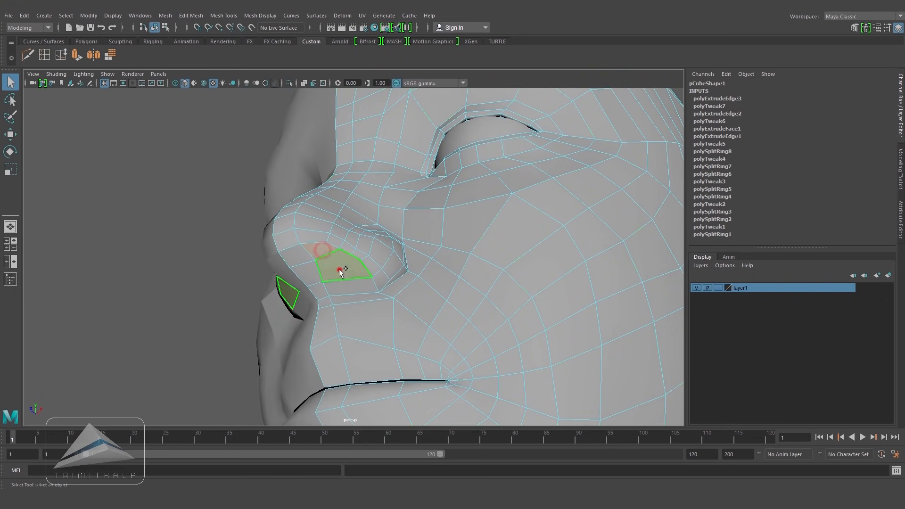
pyautogui.moveTo(417, 293)
pyautogui.keyDown('alt'); pyautogui.mouseDown()
pyautogui.moveTo(473, 300)
pyautogui.moveTo(433, 296)
pyautogui.mouseUp(); pyautogui.keyUp('alt')
pyautogui.click(191, 16)
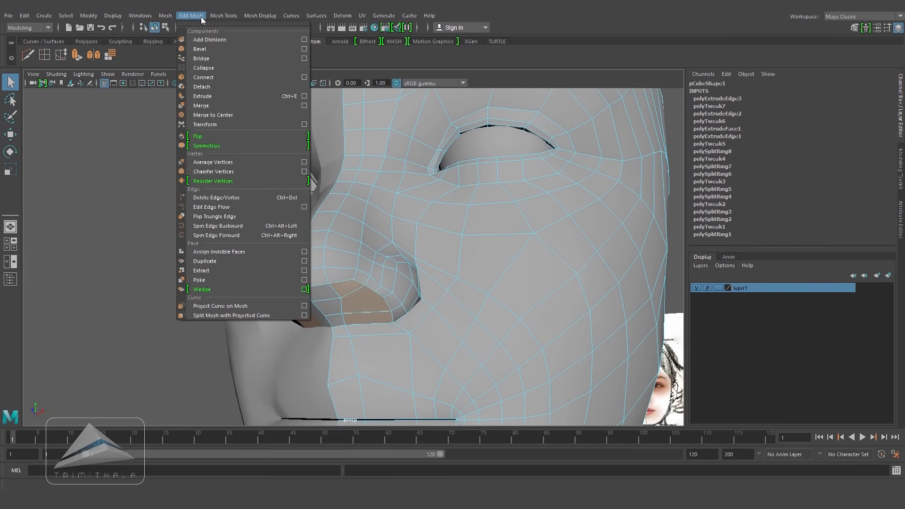
pyautogui.click(225, 116)
# Step: Push the extruded nostril faces slightly into the nose and tilt them to match the side reference
pyautogui.keyDown('alt'); pyautogui.moveTo(419, 286); pyautogui.dragTo(441, 297); pyautogui.keyUp('alt')
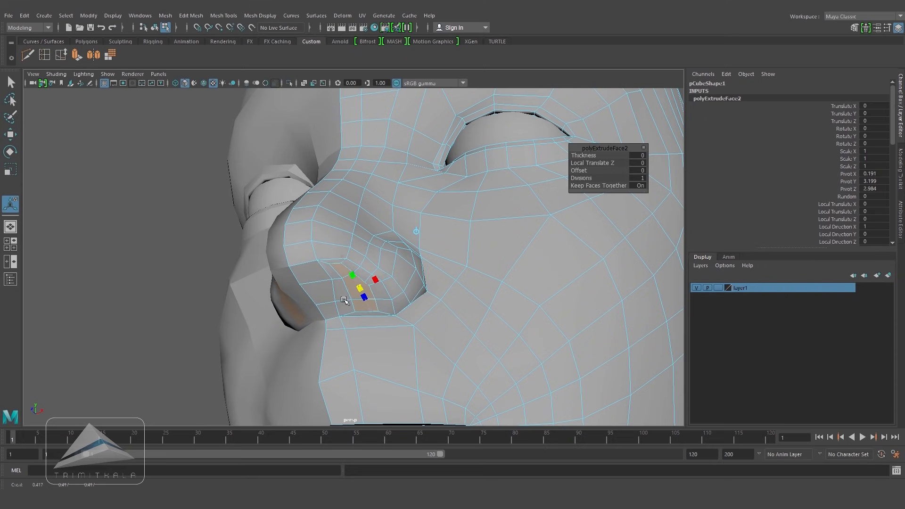
pyautogui.keyDown('alt'); pyautogui.moveTo(383, 321); pyautogui.dragTo(427, 306); pyautogui.keyUp('alt')
pyautogui.press('space')
pyautogui.press('space')
pyautogui.keyDown('alt'); pyautogui.moveTo(427, 204); pyautogui.dragTo(311, 341, button='right'); pyautogui.keyUp('alt')
pyautogui.press('4')
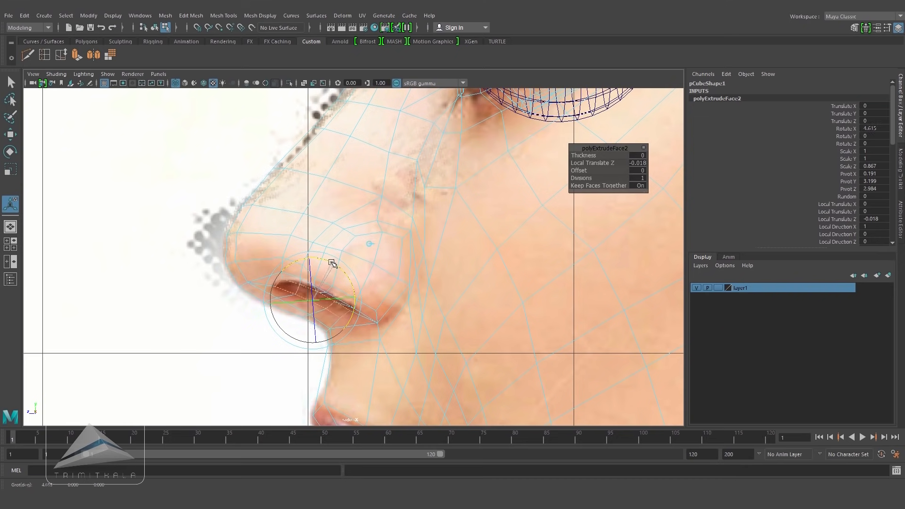
pyautogui.moveTo(315, 300); pyautogui.dragTo(316, 302)
pyautogui.press('5')
pyautogui.press('space')
pyautogui.press('space')
# Step: Adjust the vertices around the nostril as seen from below the nose
pyautogui.moveTo(425, 251)
pyautogui.keyDown('alt'); pyautogui.mouseDown()
pyautogui.moveTo(430, 269)
pyautogui.moveTo(228, 269)
pyautogui.moveTo(438, 247)
pyautogui.mouseUp(); pyautogui.keyUp('alt')
pyautogui.press('q')
pyautogui.moveTo(456, 228); pyautogui.dragTo(454, 285, button='right')
pyautogui.keyDown('alt'); pyautogui.moveTo(415, 311); pyautogui.dragTo(406, 244); pyautogui.keyUp('alt')
pyautogui.moveTo(385, 218); pyautogui.dragTo(350, 217, button='right')
pyautogui.click(381, 206)
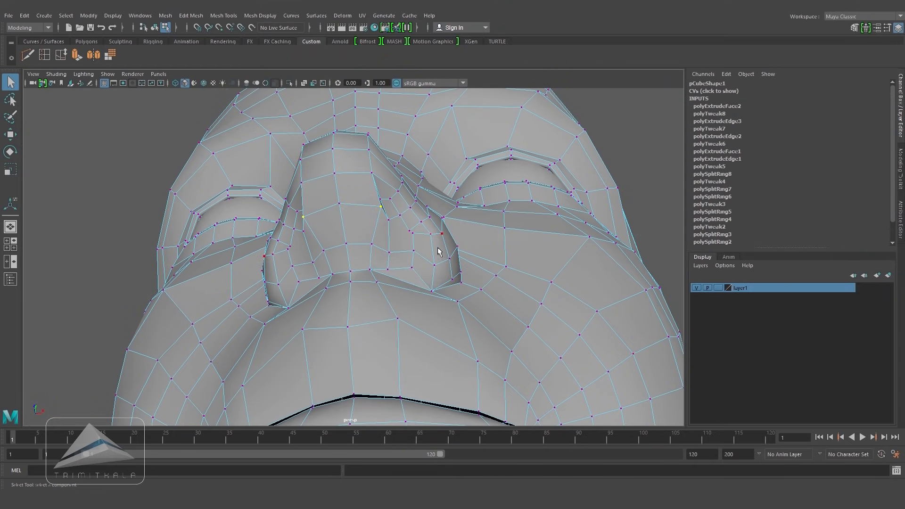
pyautogui.press('w')
pyautogui.moveTo(426, 202); pyautogui.dragTo(416, 202)
pyautogui.click(371, 244)
pyautogui.moveTo(419, 238); pyautogui.dragTo(417, 239)
pyautogui.keyDown('alt'); pyautogui.moveTo(417, 240); pyautogui.dragTo(400, 228); pyautogui.keyUp('alt')
pyautogui.moveTo(399, 228); pyautogui.dragTo(404, 253, button='right')
# Step: Select the nostril's underside faces and extrude them again
pyautogui.click(383, 257)
pyautogui.keyDown('shift'); pyautogui.click(386, 271); pyautogui.keyUp('shift')
pyautogui.keyDown('shift'); pyautogui.click(391, 291); pyautogui.keyUp('shift')
pyautogui.keyDown('alt'); pyautogui.moveTo(454, 263); pyautogui.dragTo(421, 260); pyautogui.keyUp('alt')
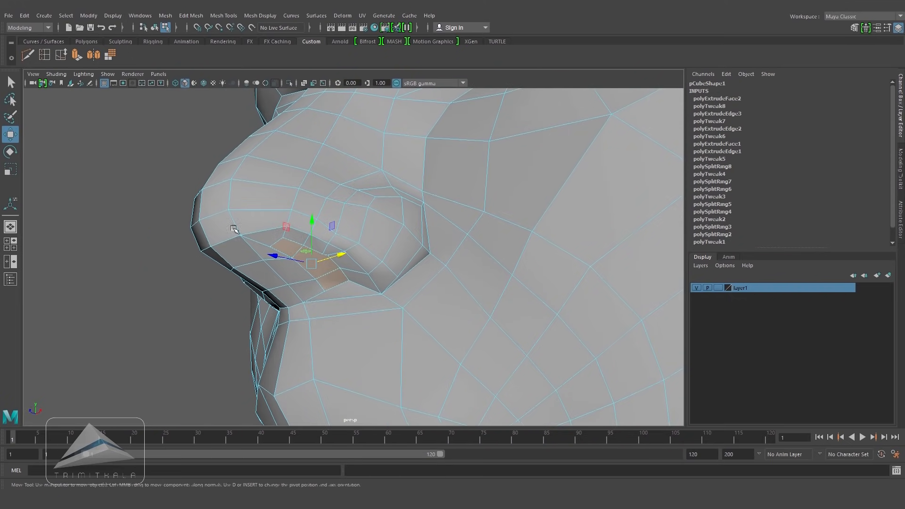
pyautogui.click(77, 57)
pyautogui.keyDown('alt'); pyautogui.moveTo(371, 232); pyautogui.dragTo(375, 238); pyautogui.keyUp('alt')
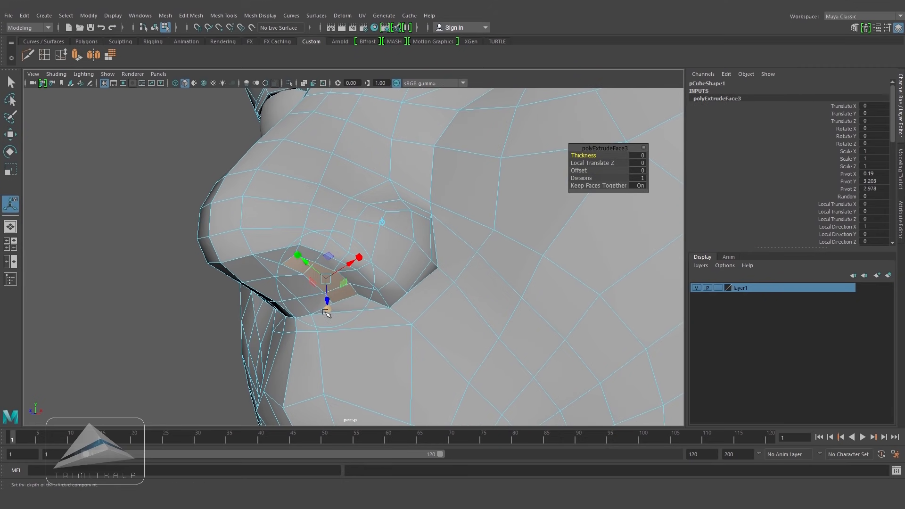
# Step: Move the new extrusion up into the nose and scale it down to about 0.633
pyautogui.keyDown('alt'); pyautogui.moveTo(372, 262); pyautogui.dragTo(395, 267); pyautogui.keyUp('alt')
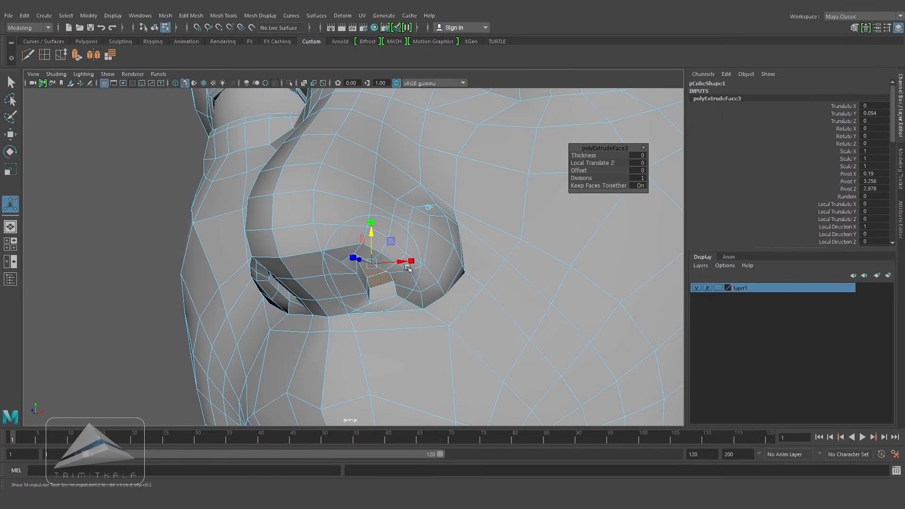
pyautogui.moveTo(372, 234); pyautogui.dragTo(446, 309)
pyautogui.press('space')
pyautogui.press('4')
pyautogui.keyDown('alt'); pyautogui.moveTo(476, 401); pyautogui.dragTo(451, 253, button='middle'); pyautogui.keyUp('alt')
pyautogui.scroll(3, 451, 253)
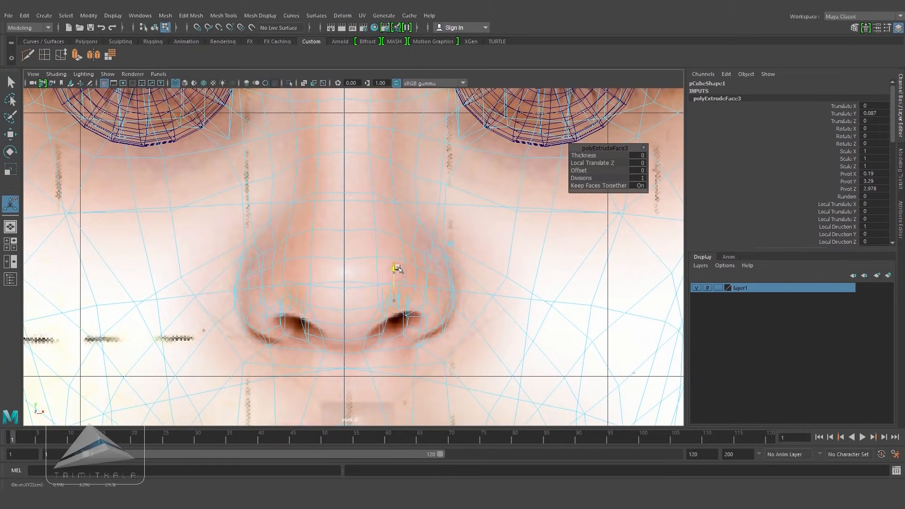
pyautogui.moveTo(399, 227); pyautogui.dragTo(399, 222)
pyautogui.moveTo(427, 252); pyautogui.dragTo(469, 254)
pyautogui.press('space')
pyautogui.keyDown('alt'); pyautogui.moveTo(465, 264); pyautogui.dragTo(382, 331, button='middle'); pyautogui.keyUp('alt')
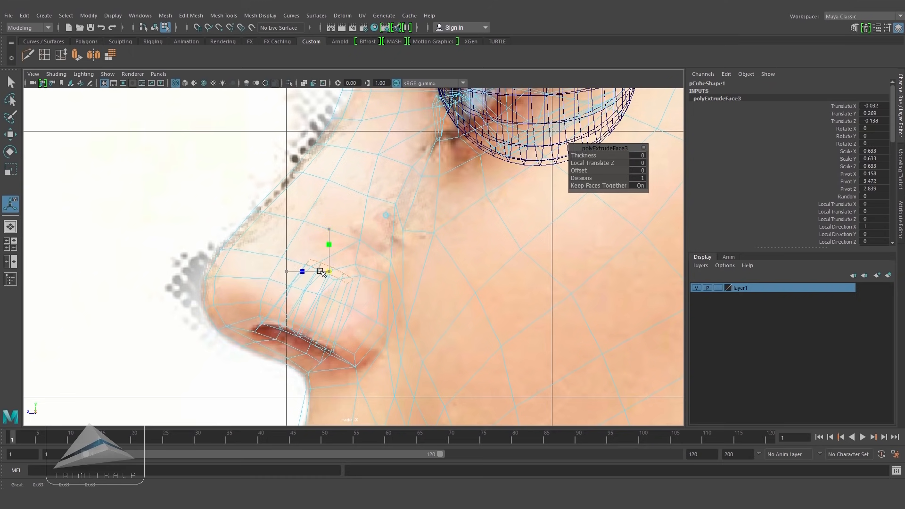
# Step: Delete the nostril cap faces to open the hole and adjust the surrounding vertices
pyautogui.press('Delete')
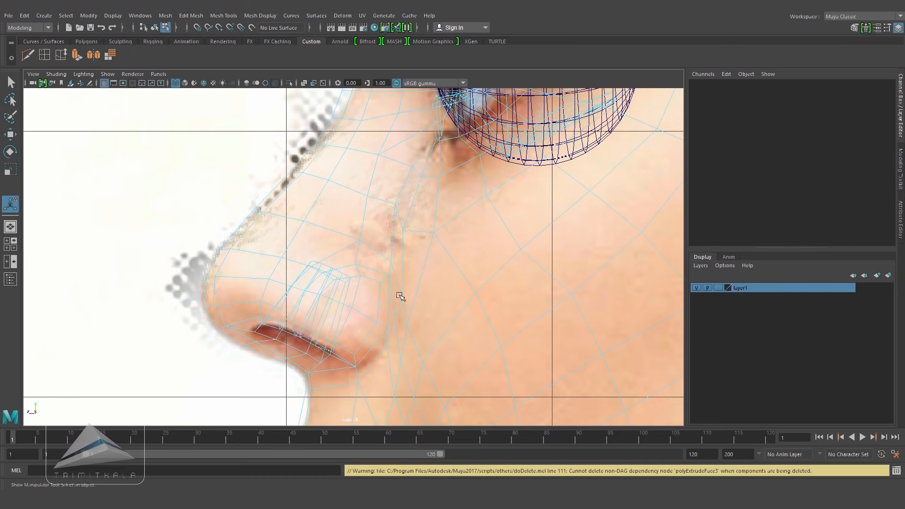
pyautogui.press('5')
pyautogui.press('space')
pyautogui.moveTo(400, 296)
pyautogui.mouseDown()
pyautogui.moveTo(401, 270)
pyautogui.moveTo(374, 216)
pyautogui.mouseUp()
pyautogui.moveTo(374, 217); pyautogui.dragTo(372, 191, button='right')
pyautogui.click(369, 214)
pyautogui.keyDown('alt'); pyautogui.moveTo(369, 215); pyautogui.dragTo(440, 334); pyautogui.keyUp('alt')
pyautogui.press('w')
pyautogui.press('space')
pyautogui.keyDown('alt'); pyautogui.moveTo(412, 279); pyautogui.dragTo(461, 319, button='right'); pyautogui.keyUp('alt')
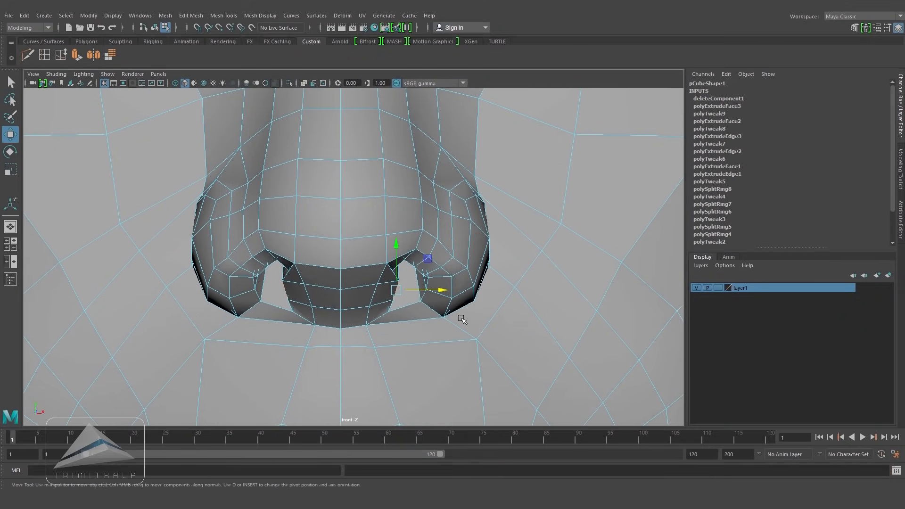
# Step: Align the nostril opening's edges with the front reference, toggling between wireframe and shaded display
pyautogui.press('4')
pyautogui.moveTo(441, 290)
pyautogui.mouseDown()
pyautogui.moveTo(430, 291)
pyautogui.moveTo(376, 200)
pyautogui.moveTo(409, 217)
pyautogui.mouseUp()
pyautogui.press('5')
pyautogui.press('space')
pyautogui.moveTo(434, 182)
pyautogui.mouseDown()
pyautogui.moveTo(425, 177)
pyautogui.moveTo(470, 201)
pyautogui.moveTo(443, 246)
pyautogui.moveTo(462, 256)
pyautogui.mouseUp()
pyautogui.press('space')
pyautogui.moveTo(462, 257); pyautogui.dragTo(464, 286)
pyautogui.press('4')
pyautogui.press('5')
pyautogui.press('4')
pyautogui.press('5')
pyautogui.moveTo(400, 228); pyautogui.dragTo(400, 253, button='right')
pyautogui.click(401, 261)
pyautogui.moveTo(419, 259); pyautogui.dragTo(410, 267)
pyautogui.press('4')
pyautogui.press('5')
pyautogui.press('4')
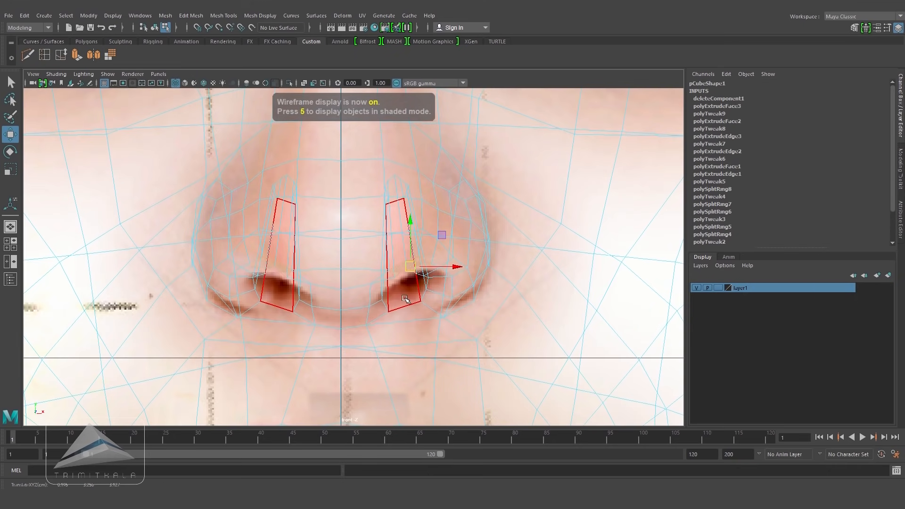
# Step: Undo the last two nostril moves and reposition the nostril edge against the front reference
pyautogui.press('5')
pyautogui.hotkey('ctrl', 'z')
pyautogui.hotkey('ctrl', 'z')
pyautogui.press('4')
pyautogui.moveTo(400, 270)
pyautogui.mouseDown()
pyautogui.moveTo(409, 279)
pyautogui.moveTo(427, 274)
pyautogui.moveTo(372, 282)
pyautogui.moveTo(380, 286)
pyautogui.mouseUp()
pyautogui.press('5')
pyautogui.press('space')
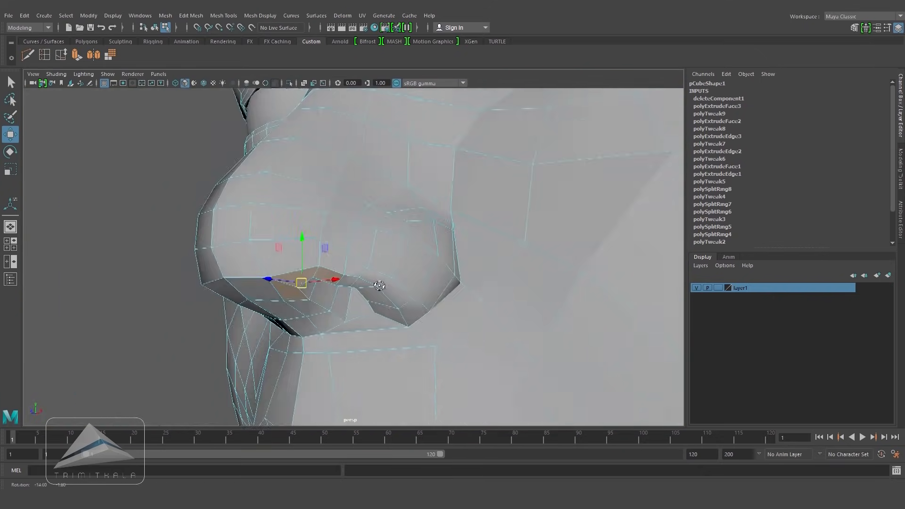
# Step: Refine the nostril rim vertices against the reference, switching between wireframe and shaded display
pyautogui.press('space')
pyautogui.press('space')
pyautogui.keyDown('alt'); pyautogui.moveTo(358, 283); pyautogui.dragTo(408, 229, button='middle'); pyautogui.keyUp('alt')
pyautogui.moveTo(360, 228)
pyautogui.mouseDown(button='right')
pyautogui.moveTo(354, 288)
pyautogui.moveTo(315, 228)
pyautogui.moveTo(357, 216)
pyautogui.moveTo(350, 203)
pyautogui.mouseUp(button='right')
pyautogui.click(334, 286)
pyautogui.press('4')
pyautogui.moveTo(335, 285); pyautogui.dragTo(356, 267)
pyautogui.press('5')
pyautogui.press('4')
pyautogui.press('5')
pyautogui.click(353, 271)
pyautogui.press('space')
pyautogui.press('space')
pyautogui.keyDown('alt'); pyautogui.moveTo(441, 297); pyautogui.dragTo(313, 304); pyautogui.keyUp('alt')
pyautogui.keyDown('alt'); pyautogui.moveTo(313, 304); pyautogui.dragTo(386, 298, button='right'); pyautogui.keyUp('alt')
pyautogui.keyDown('alt'); pyautogui.moveTo(385, 298); pyautogui.dragTo(406, 297); pyautogui.keyUp('alt')
# Step: Insert an edge loop through the nostril area of the nose
pyautogui.click(400, 267)
pyautogui.click(102, 159)
pyautogui.click(379, 263)
pyautogui.moveTo(380, 264); pyautogui.dragTo(381, 267)
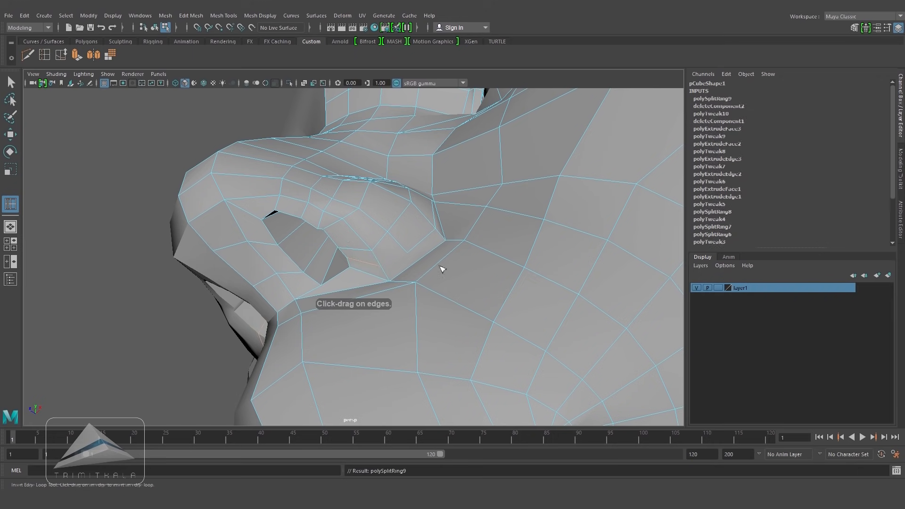
# Step: Cut a new edge from the nostril across toward the cheek with Multi-Cut
pyautogui.click(28, 55)
pyautogui.click(381, 267)
pyautogui.click(407, 253)
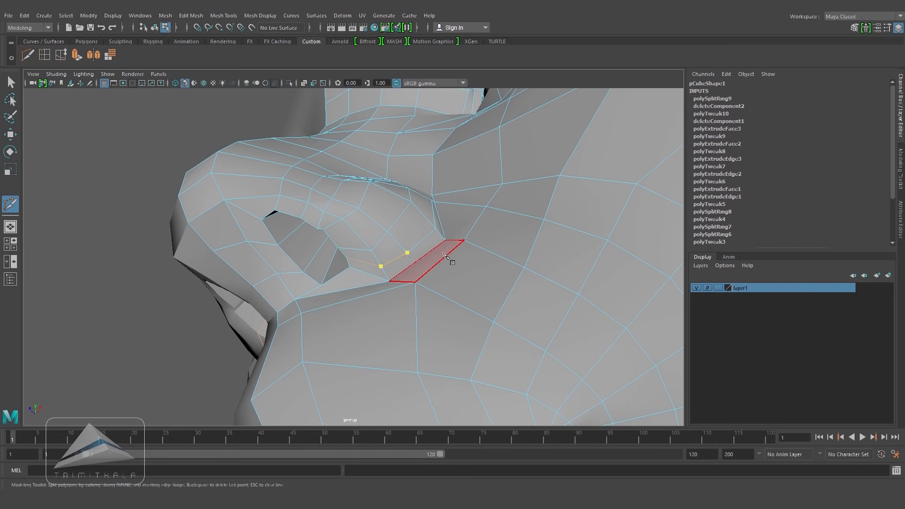
pyautogui.rightClick(447, 273)
pyautogui.keyDown('alt'); pyautogui.moveTo(448, 279); pyautogui.dragTo(461, 307); pyautogui.keyUp('alt')
pyautogui.keyDown('alt'); pyautogui.moveTo(472, 325); pyautogui.dragTo(444, 230, button='middle'); pyautogui.keyUp('alt')
# Step: Insert an edge loop beside the nostril and cut another edge from the nose wing with Multi-Cut
pyautogui.click(43, 55)
pyautogui.moveTo(436, 251); pyautogui.dragTo(437, 254)
pyautogui.click(27, 55)
pyautogui.click(326, 210)
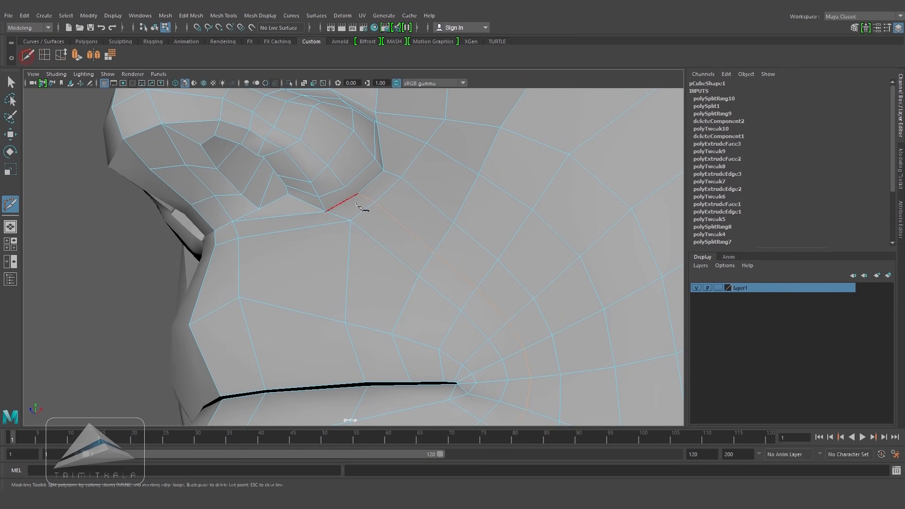
pyautogui.click(357, 195)
pyautogui.rightClick(404, 214)
# Step: Select the edges running along the underside of the nostril and delete them
pyautogui.scroll(-4, 443, 236)
pyautogui.keyDown('alt'); pyautogui.moveTo(352, 224); pyautogui.dragTo(452, 255); pyautogui.keyUp('alt')
pyautogui.keyDown('alt'); pyautogui.moveTo(451, 255); pyautogui.dragTo(489, 283, button='right'); pyautogui.keyUp('alt')
pyautogui.keyDown('alt'); pyautogui.moveTo(377, 245); pyautogui.dragTo(356, 313); pyautogui.keyUp('alt')
pyautogui.click(12, 135)
pyautogui.keyDown('alt'); pyautogui.moveTo(403, 226); pyautogui.dragTo(398, 297); pyautogui.keyUp('alt')
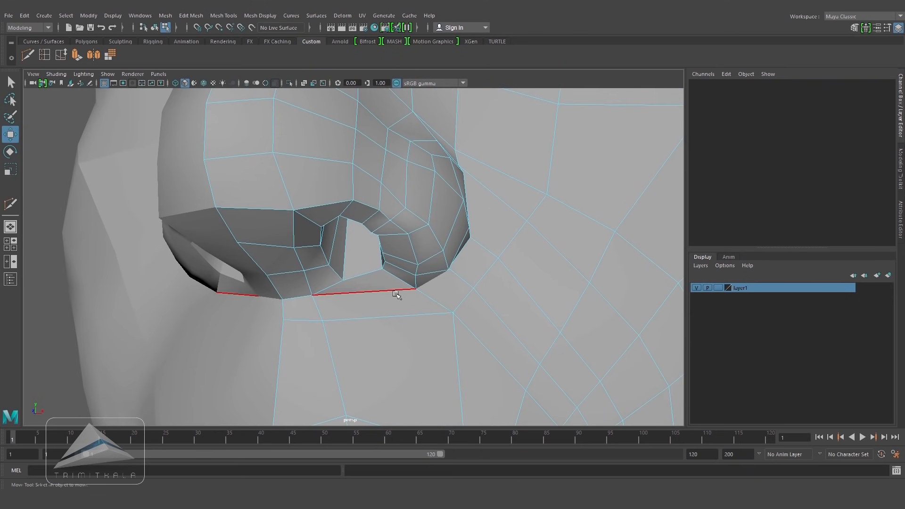
pyautogui.click(397, 293)
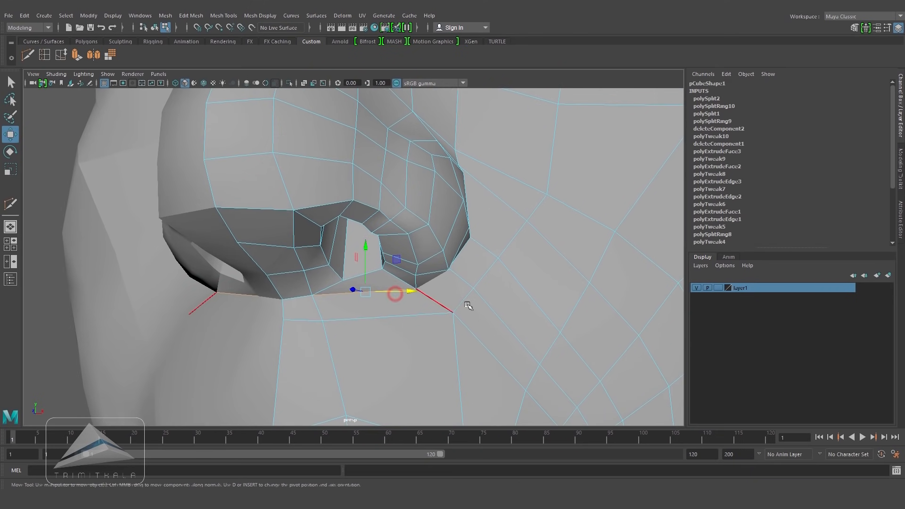
pyautogui.click(455, 365)
pyautogui.keyDown('alt'); pyautogui.moveTo(452, 355); pyautogui.dragTo(423, 316); pyautogui.keyUp('alt')
pyautogui.click(329, 317)
# Step: Slide the edge loop below the nose toward the upper lip
pyautogui.click(43, 58)
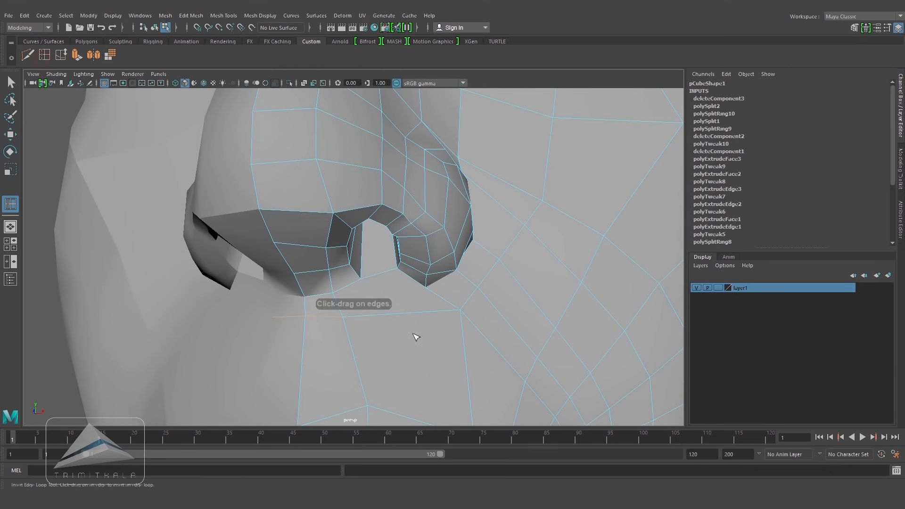
pyautogui.click(61, 54)
pyautogui.moveTo(412, 338); pyautogui.dragTo(429, 341, button='middle')
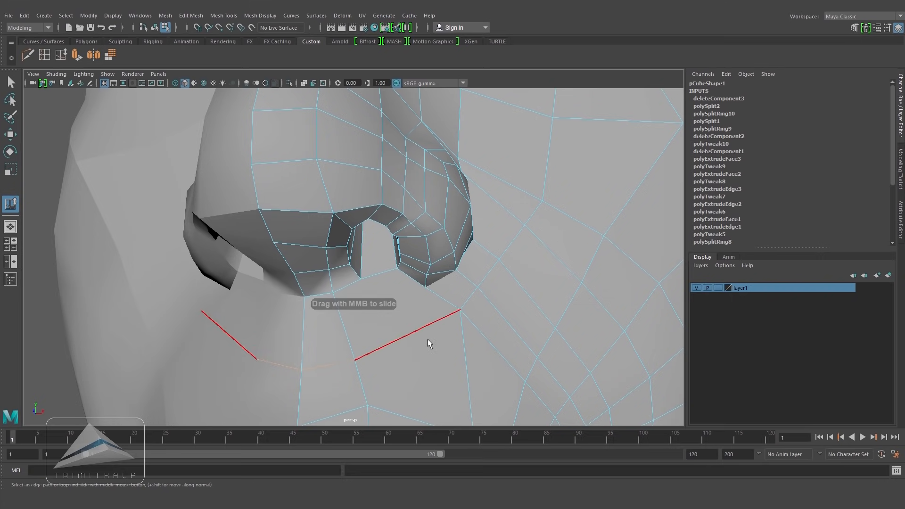
pyautogui.keyDown('alt'); pyautogui.moveTo(485, 338); pyautogui.dragTo(372, 328); pyautogui.keyUp('alt')
pyautogui.keyDown('alt'); pyautogui.moveTo(372, 328); pyautogui.dragTo(491, 339, button='right'); pyautogui.keyUp('alt')
# Step: Cut an edge down from the nostril corner and insert a vertical edge loop through the upper lip
pyautogui.click(28, 55)
pyautogui.click(291, 325)
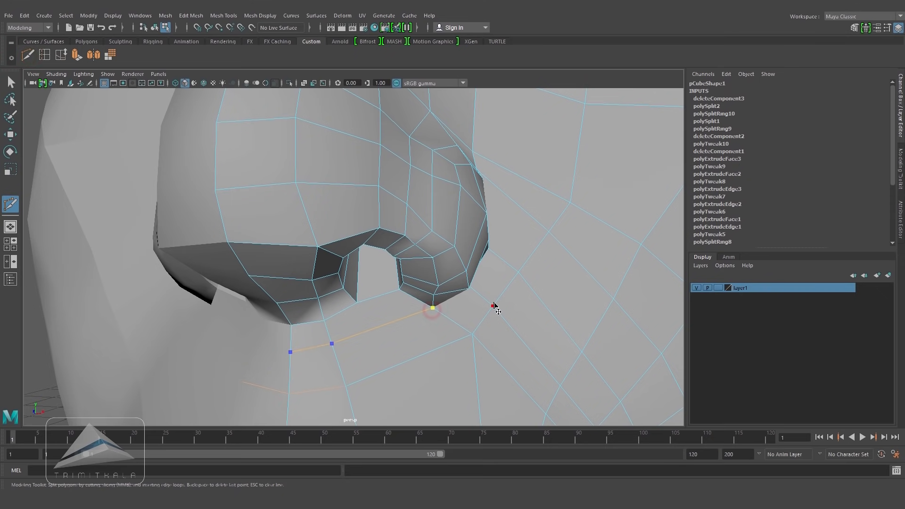
pyautogui.press('Return')
pyautogui.keyDown('alt'); pyautogui.moveTo(495, 307); pyautogui.dragTo(353, 250, button='middle'); pyautogui.keyUp('alt')
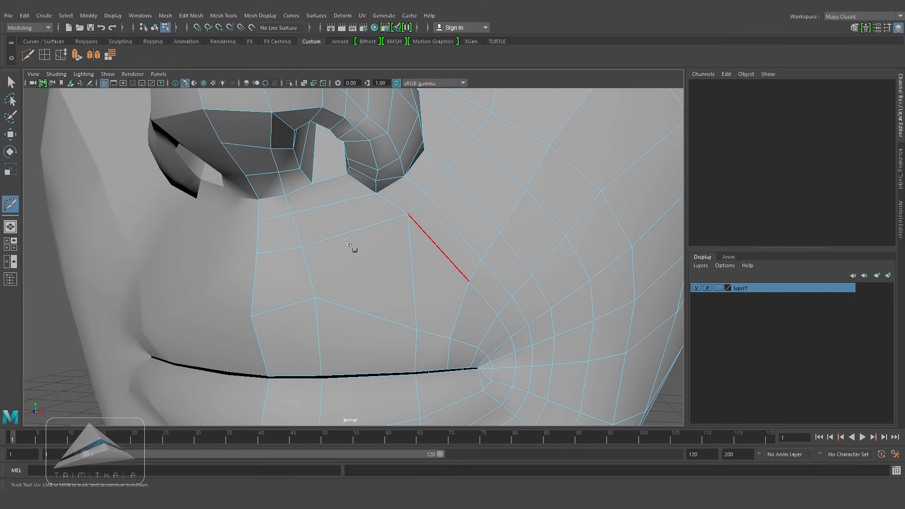
pyautogui.keyDown('shift'); pyautogui.rightClick(355, 307); pyautogui.keyUp('shift')
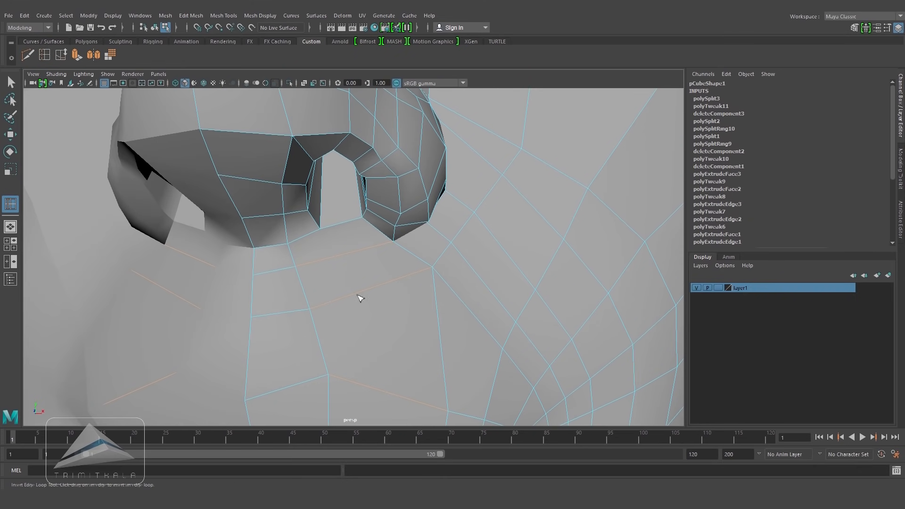
pyautogui.click(360, 296)
# Step: Cut a connecting edge from the nostril base down to the new loop with Multi-Cut
pyautogui.click(27, 54)
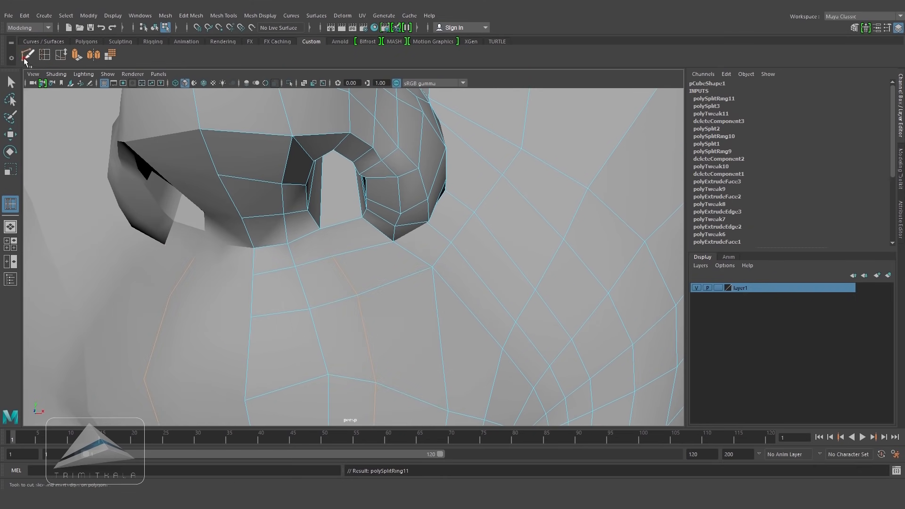
pyautogui.click(320, 229)
pyautogui.click(332, 256)
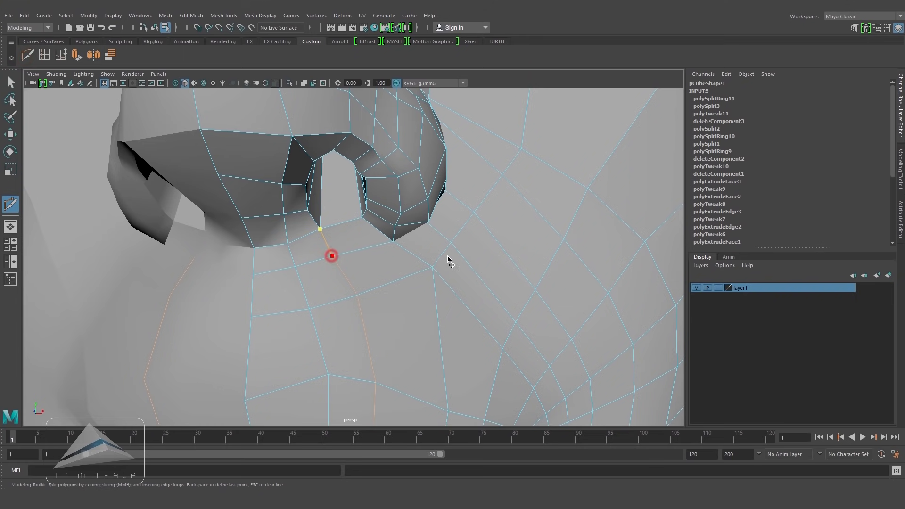
pyautogui.press('Return')
# Step: Insert another vertical edge loop beside the nostril running down the upper lip
pyautogui.click(44, 55)
pyautogui.moveTo(386, 283); pyautogui.dragTo(387, 284)
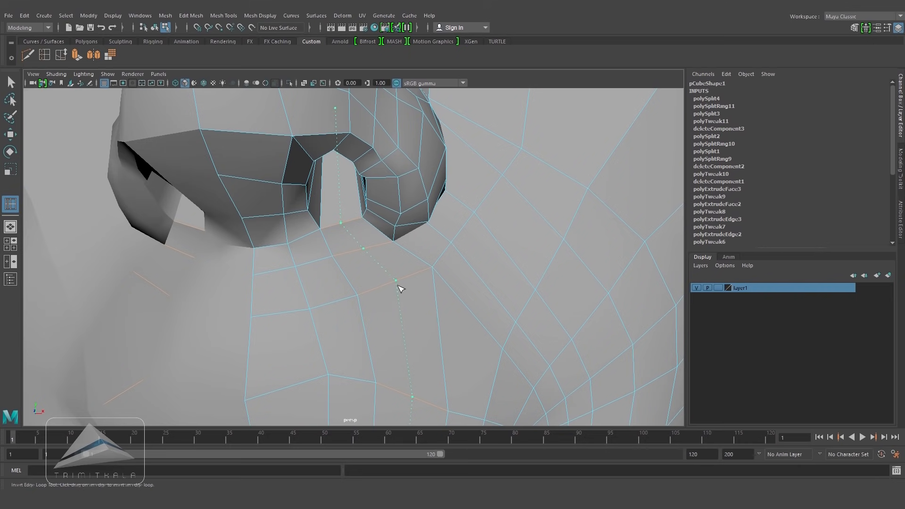
pyautogui.moveTo(399, 285); pyautogui.dragTo(399, 286)
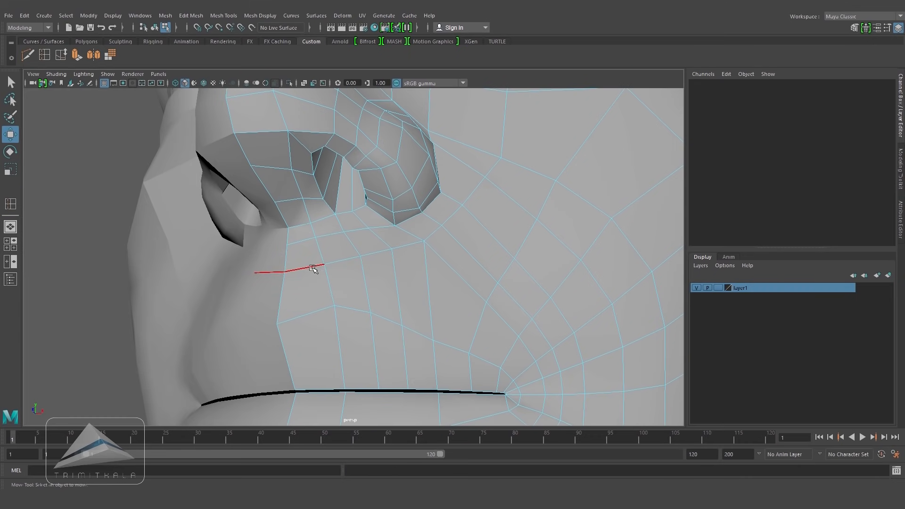
# Step: Select the edge loop under the nose and slide it outward along the cheek
pyautogui.doubleClick(312, 268)
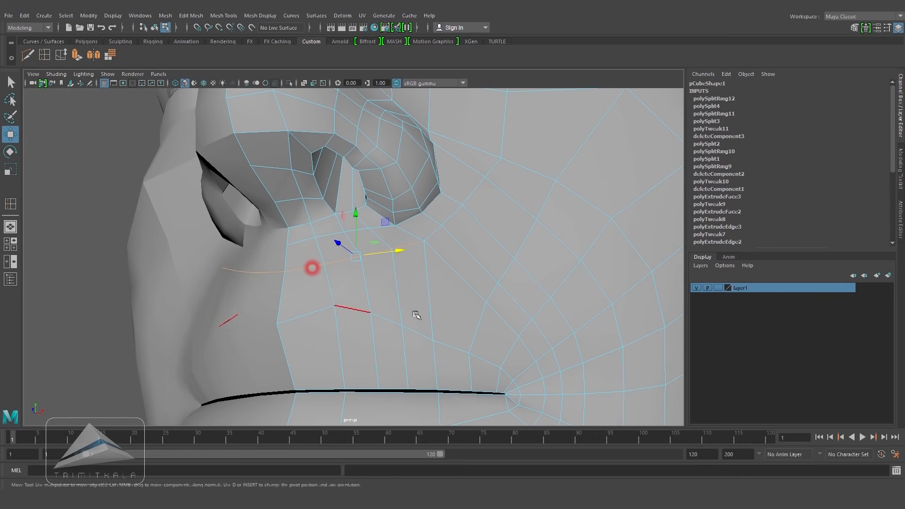
pyautogui.click(60, 55)
pyautogui.moveTo(436, 236); pyautogui.dragTo(469, 194, button='middle')
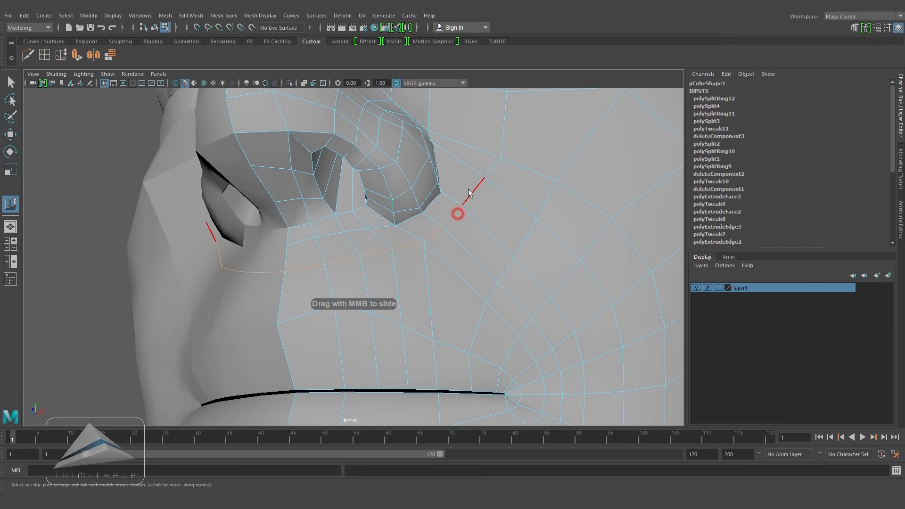
pyautogui.keyDown('shift'); pyautogui.click(492, 170); pyautogui.keyUp('shift')
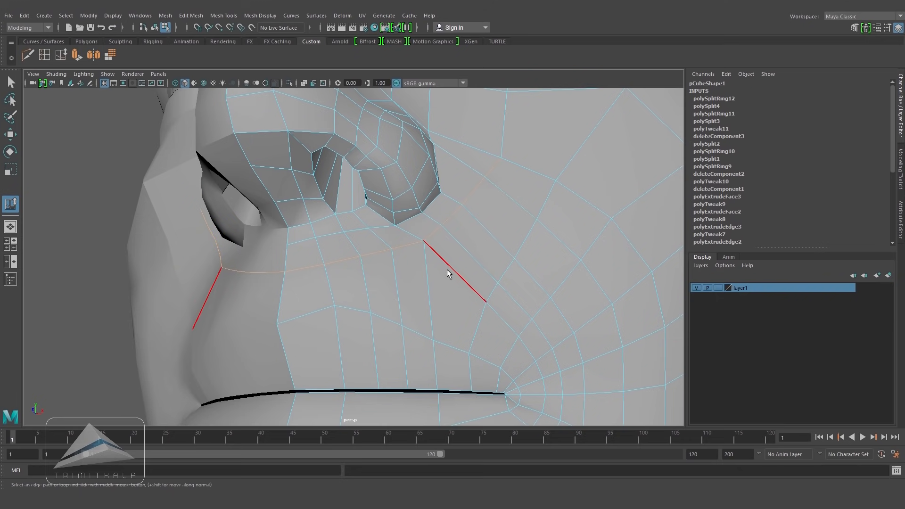
pyautogui.moveTo(453, 278); pyautogui.dragTo(466, 278, button='middle')
pyautogui.keyDown('alt'); pyautogui.moveTo(319, 262); pyautogui.dragTo(283, 259, button='right'); pyautogui.keyUp('alt')
pyautogui.click(419, 277)
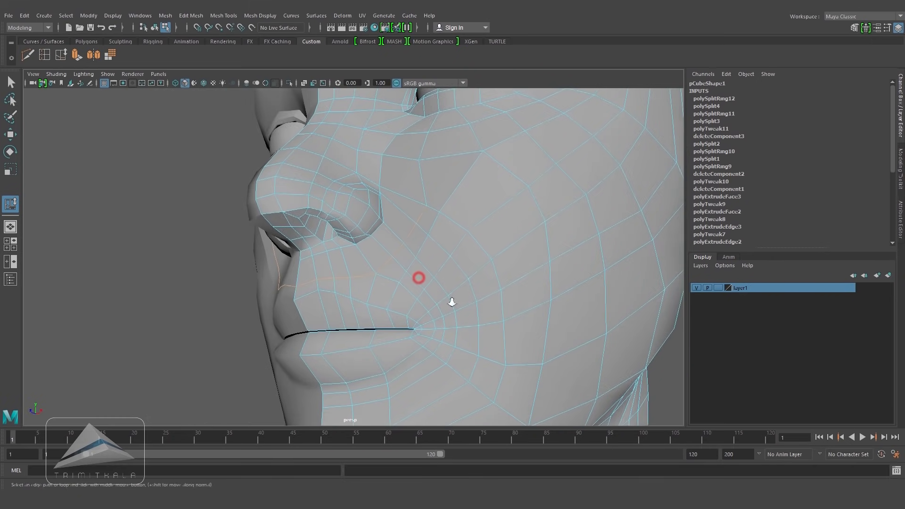
# Step: Slide edges near the mouth corner and insert an edge loop running from the cheek past the nose wing
pyautogui.keyDown('alt'); pyautogui.moveTo(430, 298); pyautogui.dragTo(465, 302, button='right'); pyautogui.keyUp('alt')
pyautogui.click(374, 313)
pyautogui.keyDown('alt'); pyautogui.moveTo(416, 327); pyautogui.dragTo(464, 309, button='right'); pyautogui.keyUp('alt')
pyautogui.keyDown('alt'); pyautogui.moveTo(465, 309); pyautogui.dragTo(483, 274); pyautogui.keyUp('alt')
pyautogui.press('g')
pyautogui.moveTo(383, 234); pyautogui.dragTo(377, 227)
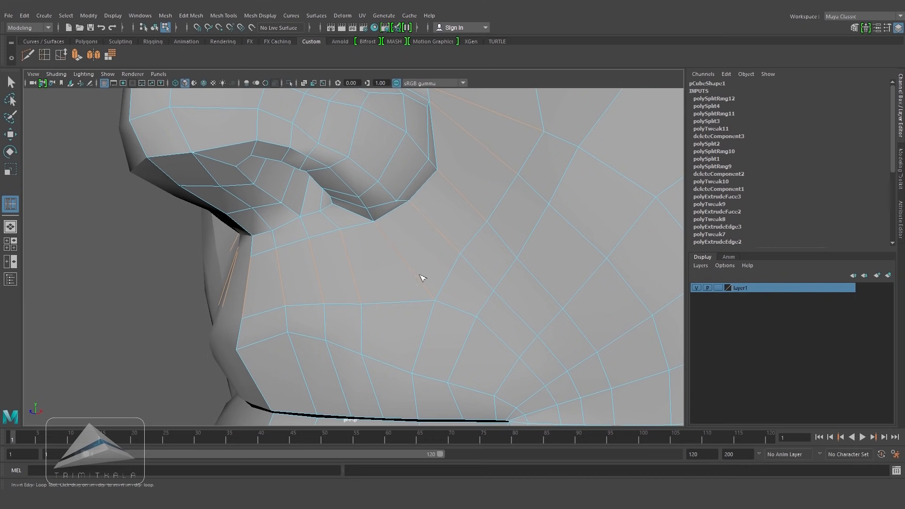
pyautogui.keyDown('alt'); pyautogui.moveTo(492, 304); pyautogui.dragTo(473, 318); pyautogui.keyUp('alt')
pyautogui.moveTo(406, 282); pyautogui.dragTo(405, 281)
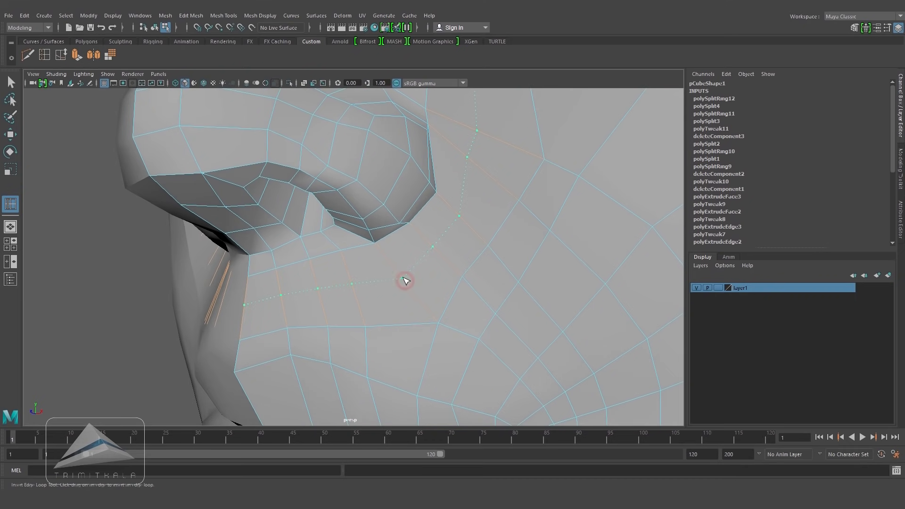
pyautogui.keyDown('alt'); pyautogui.moveTo(383, 283); pyautogui.dragTo(269, 283, button='right'); pyautogui.keyUp('alt')
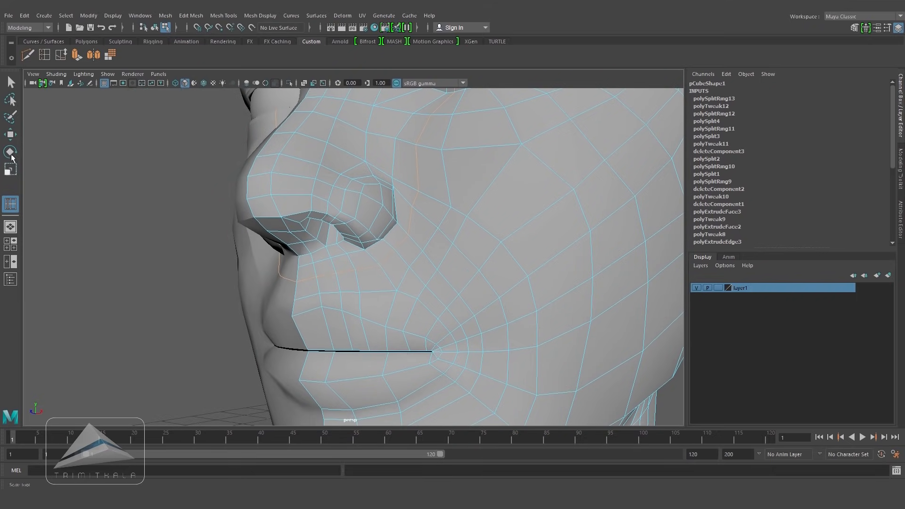
# Step: Inspect the mouth and cheek topology from several angles
pyautogui.click(10, 135)
pyautogui.click(88, 172)
pyautogui.keyDown('alt'); pyautogui.moveTo(557, 293); pyautogui.dragTo(608, 297); pyautogui.keyUp('alt')
pyautogui.keyDown('alt'); pyautogui.moveTo(608, 296); pyautogui.dragTo(451, 301, button='right'); pyautogui.keyUp('alt')
pyautogui.keyDown('alt'); pyautogui.moveTo(451, 301); pyautogui.dragTo(427, 302); pyautogui.keyUp('alt')
pyautogui.keyDown('alt'); pyautogui.moveTo(427, 302); pyautogui.dragTo(543, 318, button='right'); pyautogui.keyUp('alt')
pyautogui.keyDown('alt'); pyautogui.moveTo(544, 317); pyautogui.dragTo(546, 338, button='middle'); pyautogui.keyUp('alt')
pyautogui.keyDown('alt'); pyautogui.moveTo(475, 329); pyautogui.dragTo(489, 305); pyautogui.keyUp('alt')
pyautogui.keyDown('alt'); pyautogui.moveTo(490, 305); pyautogui.dragTo(482, 333); pyautogui.keyUp('alt')
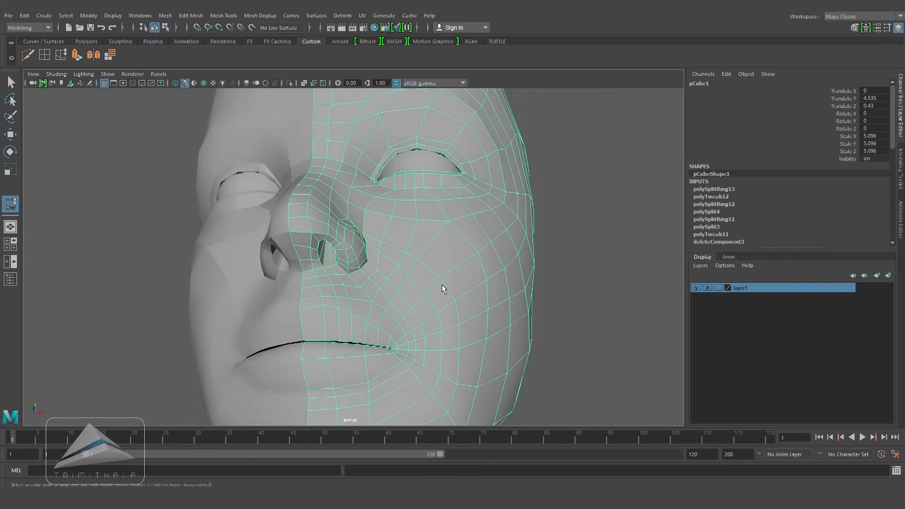
pyautogui.keyDown('alt'); pyautogui.moveTo(443, 287); pyautogui.dragTo(481, 281, button='right'); pyautogui.keyUp('alt')
pyautogui.keyDown('alt'); pyautogui.moveTo(481, 280); pyautogui.dragTo(502, 254, button='middle'); pyautogui.keyUp('alt')
pyautogui.keyDown('alt'); pyautogui.moveTo(466, 250); pyautogui.dragTo(501, 287); pyautogui.keyUp('alt')
pyautogui.keyDown('alt'); pyautogui.moveTo(501, 287); pyautogui.dragTo(504, 218, button='middle'); pyautogui.keyUp('alt')
pyautogui.keyDown('alt'); pyautogui.moveTo(504, 218); pyautogui.dragTo(373, 318); pyautogui.keyUp('alt')
pyautogui.keyDown('alt'); pyautogui.moveTo(324, 300); pyautogui.dragTo(302, 283); pyautogui.keyUp('alt')
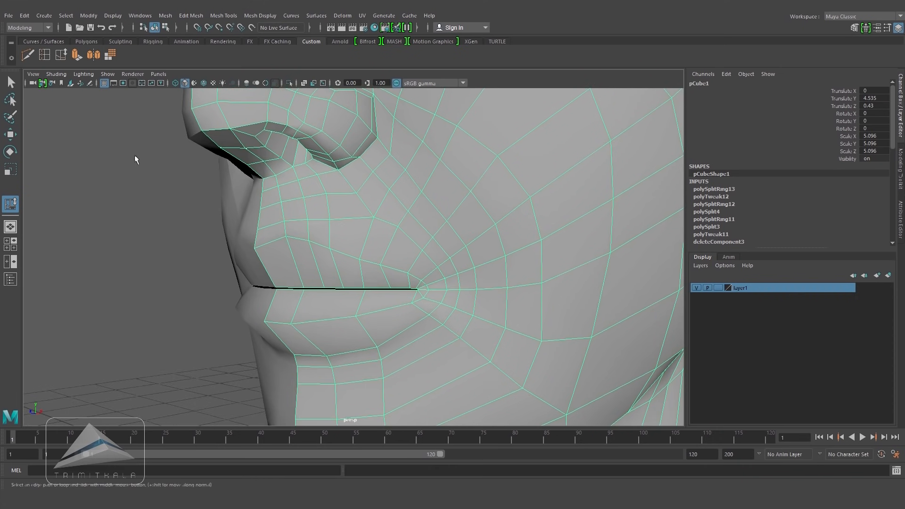
# Step: Insert an edge loop along the upper lip and move it into shape
pyautogui.click(45, 57)
pyautogui.moveTo(411, 267); pyautogui.dragTo(415, 275)
pyautogui.press('w')
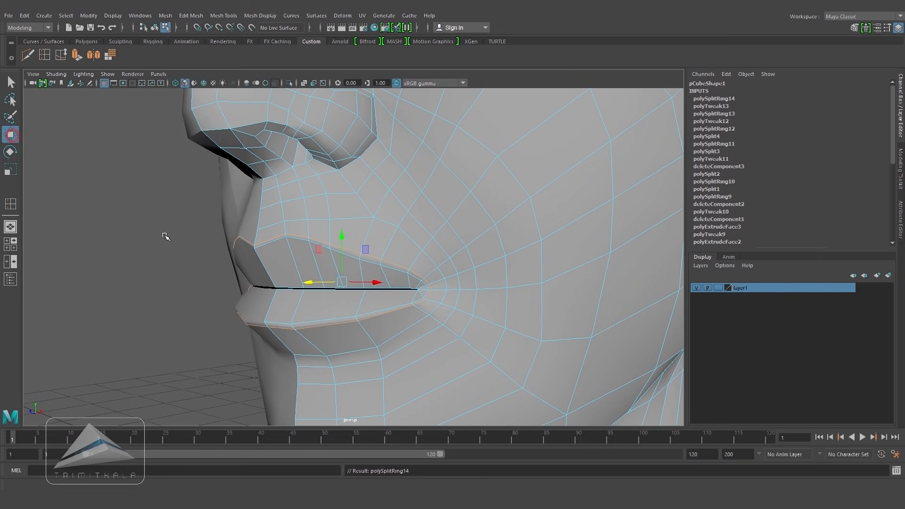
pyautogui.press('5')
pyautogui.keyDown('alt'); pyautogui.moveTo(463, 256); pyautogui.dragTo(371, 257, button='right'); pyautogui.keyUp('alt')
pyautogui.keyDown('alt'); pyautogui.moveTo(424, 294); pyautogui.dragTo(421, 275); pyautogui.keyUp('alt')
# Step: Select the lower lip edge loop and move it to shape the mouth
pyautogui.click(361, 332)
pyautogui.doubleClick(361, 333)
pyautogui.keyDown('alt'); pyautogui.moveTo(360, 333); pyautogui.dragTo(311, 330, button='right'); pyautogui.keyUp('alt')
pyautogui.keyDown('ctrl'); pyautogui.moveTo(212, 143); pyautogui.dragTo(377, 189); pyautogui.keyUp('ctrl')
# Step: Slide the edges around the mouth corner and cheek to even out their spacing
pyautogui.click(61, 54)
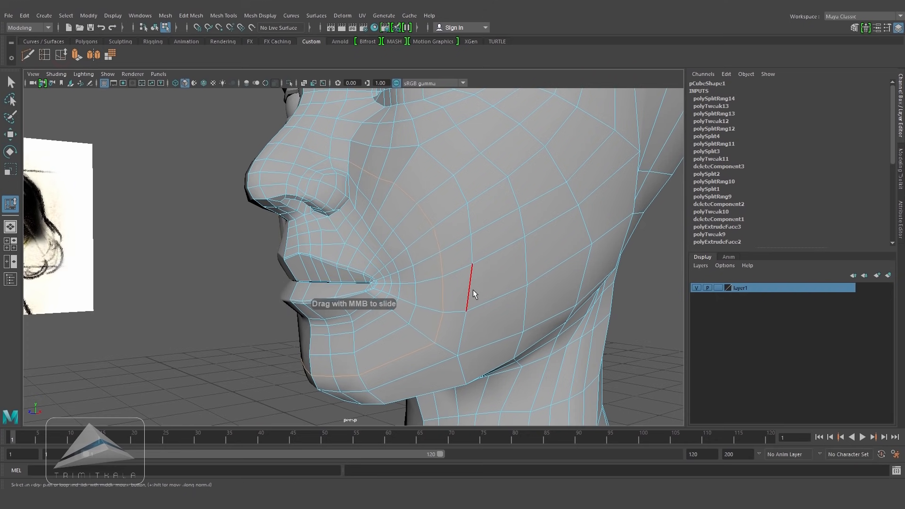
pyautogui.keyDown('alt'); pyautogui.moveTo(473, 289); pyautogui.dragTo(428, 294); pyautogui.keyUp('alt')
pyautogui.moveTo(428, 294); pyautogui.dragTo(348, 194, button='middle')
pyautogui.moveTo(452, 276); pyautogui.dragTo(422, 304, button='middle')
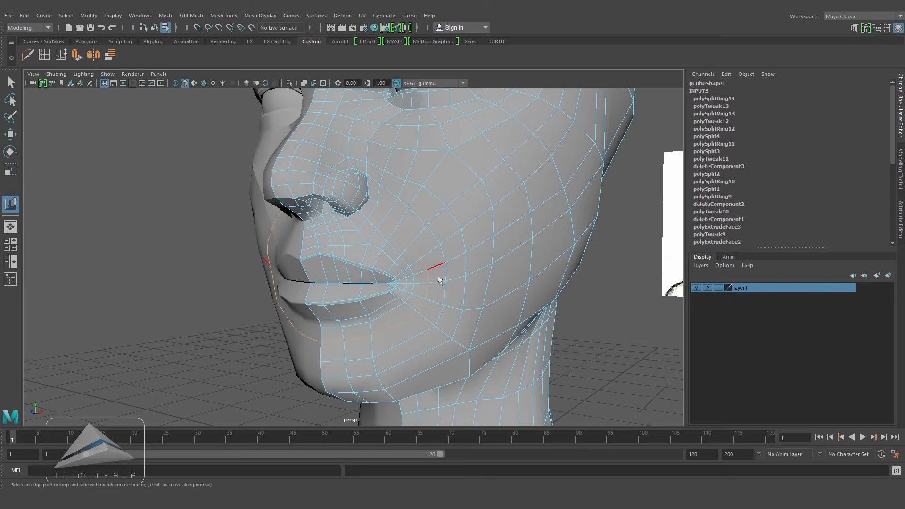
pyautogui.scroll(4, 445, 282)
pyautogui.moveTo(445, 302); pyautogui.dragTo(398, 337, button='middle')
pyautogui.moveTo(147, 135); pyautogui.dragTo(397, 199)
pyautogui.moveTo(448, 322); pyautogui.dragTo(464, 322, button='middle')
pyautogui.scroll(5, 463, 321)
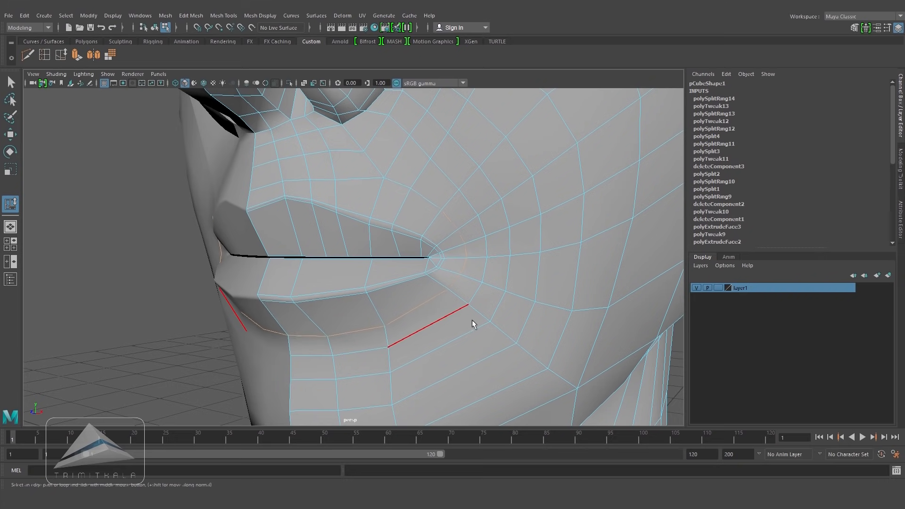
pyautogui.scroll(-4, 412, 297)
# Step: Slide the edges above the mouth corner to smooth the flow around the lips
pyautogui.keyDown('alt'); pyautogui.moveTo(412, 294); pyautogui.dragTo(473, 279); pyautogui.keyUp('alt')
pyautogui.press('5')
pyautogui.keyDown('alt'); pyautogui.moveTo(473, 279); pyautogui.dragTo(476, 273, button='middle'); pyautogui.keyUp('alt')
pyautogui.keyDown('alt'); pyautogui.moveTo(476, 273); pyautogui.dragTo(457, 267); pyautogui.keyUp('alt')
pyautogui.moveTo(487, 215); pyautogui.dragTo(518, 201, button='right')
pyautogui.keyDown('alt'); pyautogui.moveTo(519, 227); pyautogui.dragTo(566, 244, button='right'); pyautogui.keyUp('alt')
pyautogui.keyDown('alt'); pyautogui.moveTo(566, 244); pyautogui.dragTo(492, 218); pyautogui.keyUp('alt')
pyautogui.rightClick(474, 213)
pyautogui.click(474, 188)
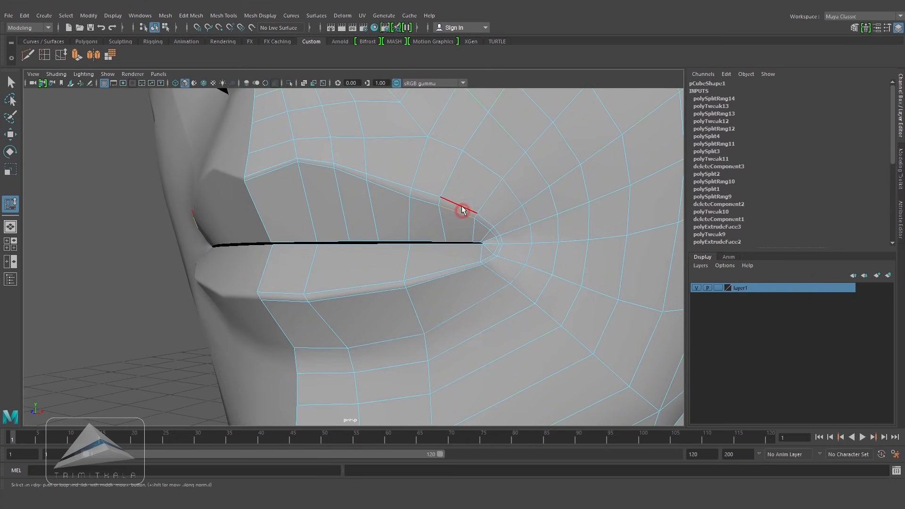
pyautogui.keyDown('ctrl'); pyautogui.moveTo(281, 179); pyautogui.dragTo(283, 181); pyautogui.keyUp('ctrl')
pyautogui.moveTo(467, 300); pyautogui.dragTo(472, 303, button='middle')
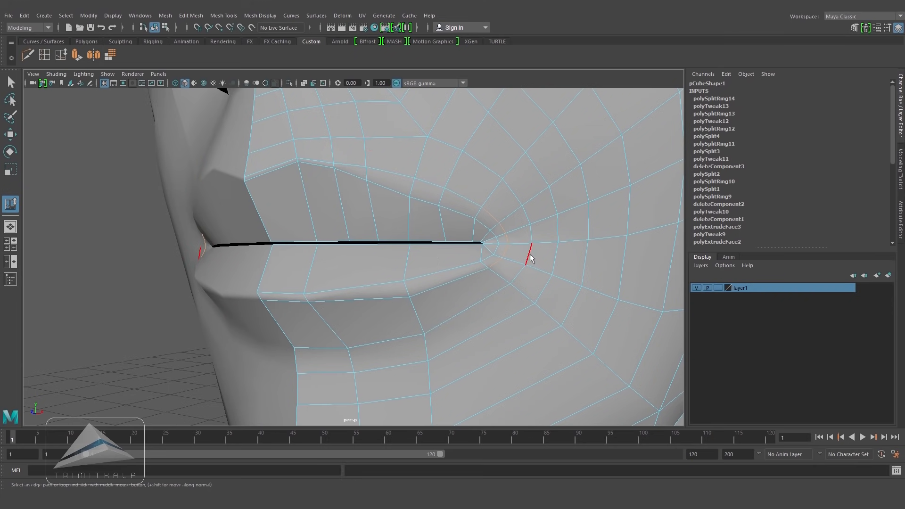
# Step: Insert an edge loop on the upper lip in side view and move its vertices to match the side reference
pyautogui.press('w')
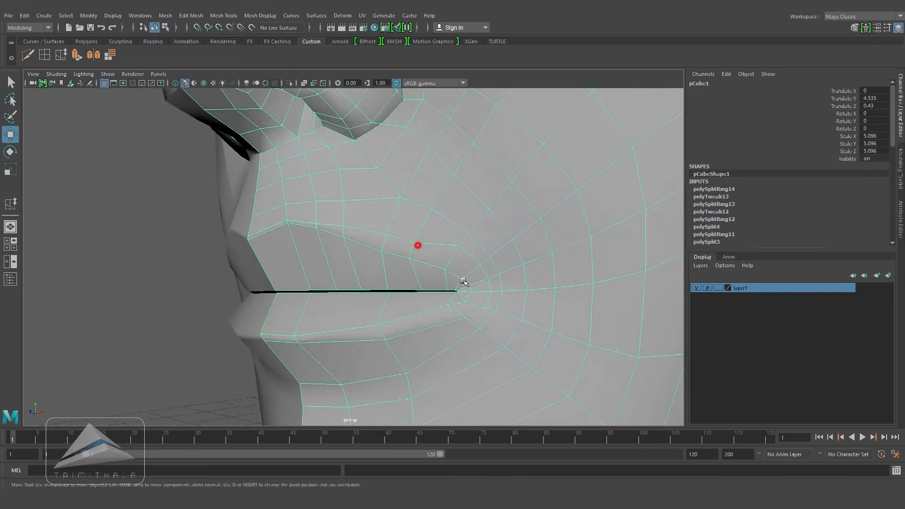
pyautogui.press('space')
pyautogui.scroll(5, 428, 278)
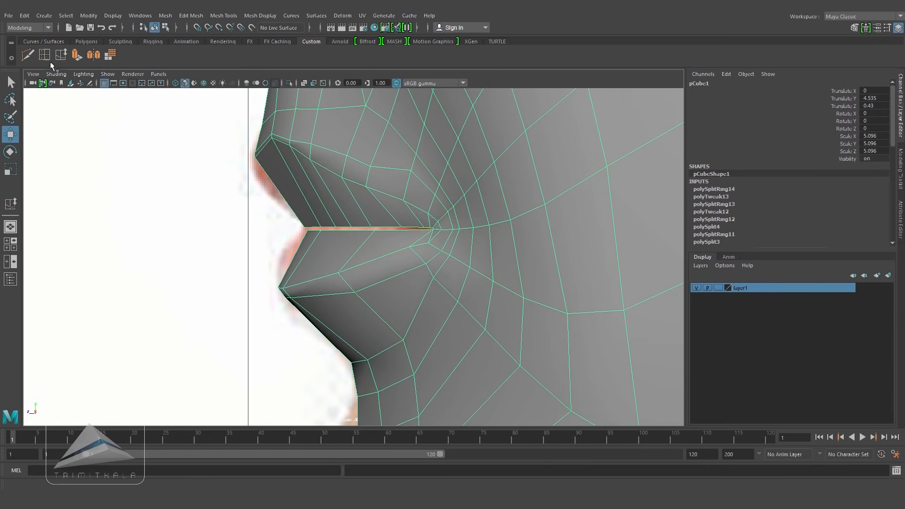
pyautogui.press('y')
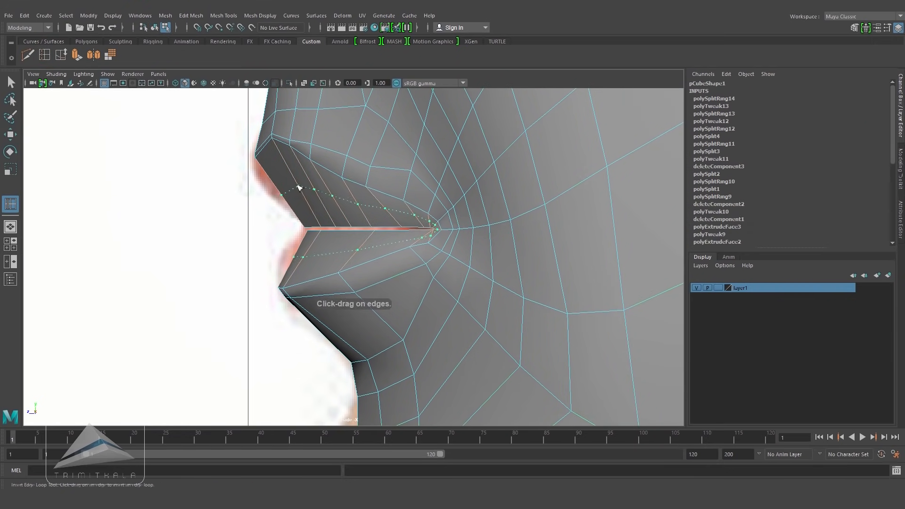
pyautogui.click(299, 188)
pyautogui.press('e')
pyautogui.press('w')
pyautogui.rightClick(299, 192)
pyautogui.moveTo(299, 192); pyautogui.dragTo(260, 182, button='right')
pyautogui.moveTo(301, 209); pyautogui.dragTo(279, 191)
pyautogui.click(289, 258)
# Step: Move the lip vertices along the mouth line to refine its shape
pyautogui.press('space')
pyautogui.moveTo(395, 281); pyautogui.dragTo(397, 261)
pyautogui.keyDown('alt'); pyautogui.moveTo(398, 261); pyautogui.dragTo(416, 261); pyautogui.keyUp('alt')
pyautogui.keyDown('alt'); pyautogui.moveTo(416, 261); pyautogui.dragTo(463, 299, button='right'); pyautogui.keyUp('alt')
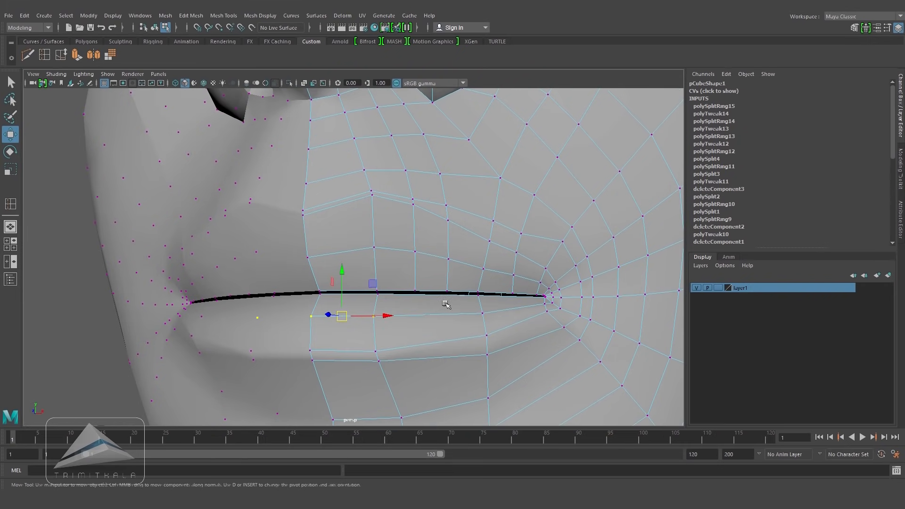
pyautogui.moveTo(361, 226); pyautogui.dragTo(363, 294, button='right')
pyautogui.moveTo(463, 223); pyautogui.dragTo(478, 216, button='right')
pyautogui.keyDown('alt'); pyautogui.moveTo(547, 245); pyautogui.dragTo(499, 262, button='right'); pyautogui.keyUp('alt')
pyautogui.moveTo(491, 284)
pyautogui.keyDown('alt'); pyautogui.mouseDown()
pyautogui.moveTo(439, 261)
pyautogui.moveTo(417, 276)
pyautogui.moveTo(459, 307)
pyautogui.moveTo(489, 289)
pyautogui.mouseUp(); pyautogui.keyUp('alt')
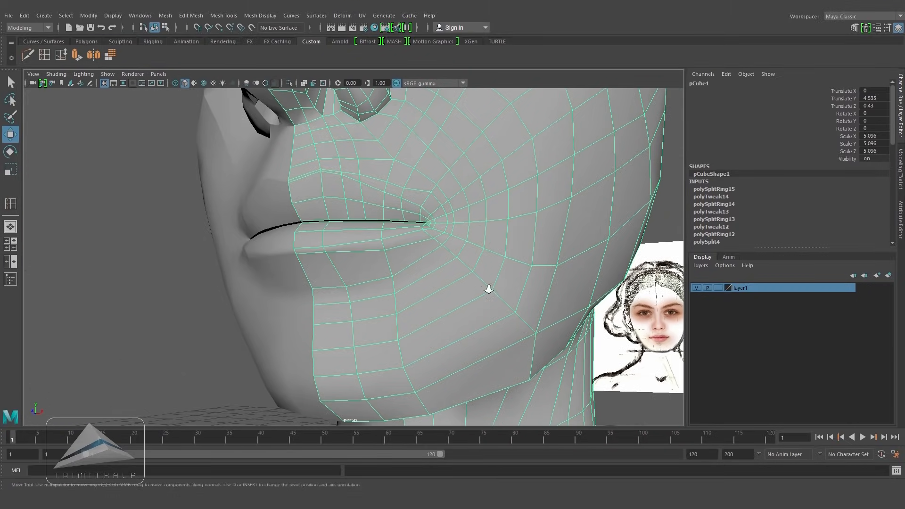
pyautogui.keyDown('alt'); pyautogui.moveTo(489, 288); pyautogui.dragTo(405, 272, button='right'); pyautogui.keyUp('alt')
pyautogui.keyDown('alt'); pyautogui.moveTo(404, 272); pyautogui.dragTo(392, 230); pyautogui.keyUp('alt')
pyautogui.keyDown('alt'); pyautogui.moveTo(392, 230); pyautogui.dragTo(471, 270, button='right'); pyautogui.keyUp('alt')
pyautogui.keyDown('alt'); pyautogui.moveTo(470, 270); pyautogui.dragTo(485, 259); pyautogui.keyUp('alt')
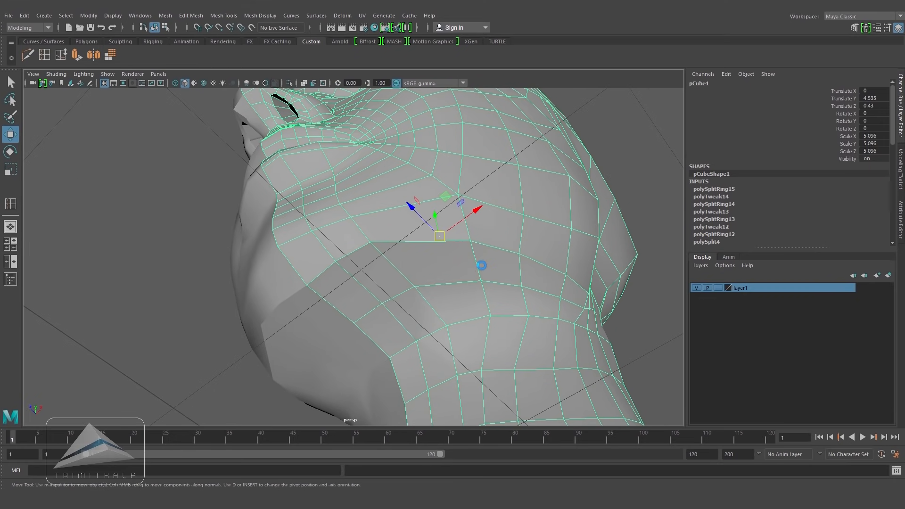
# Step: Cut a new edge across the cheek beside the mouth corner and delete the old edge below it
pyautogui.click(28, 55)
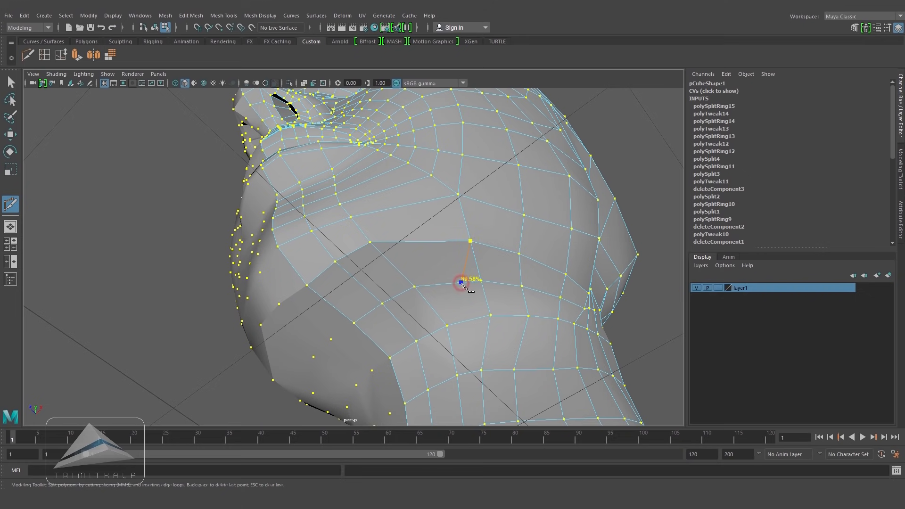
pyautogui.press('Return')
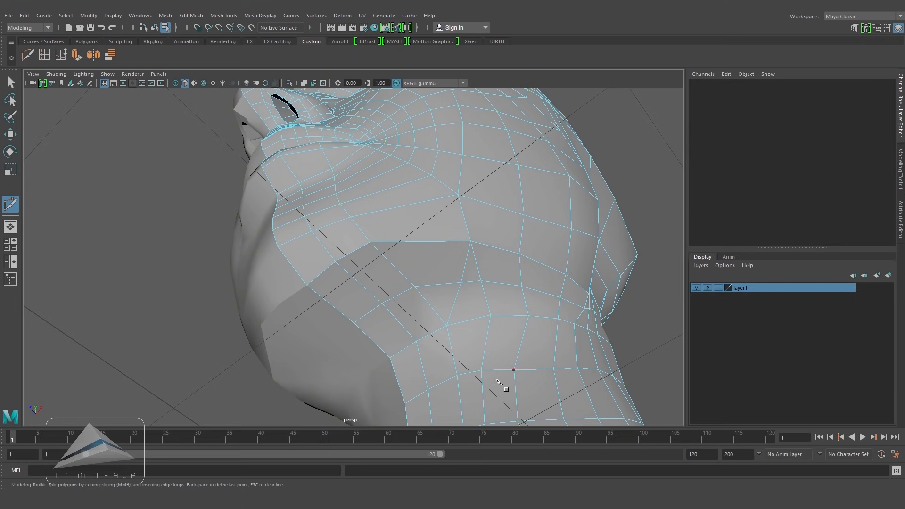
pyautogui.press('w')
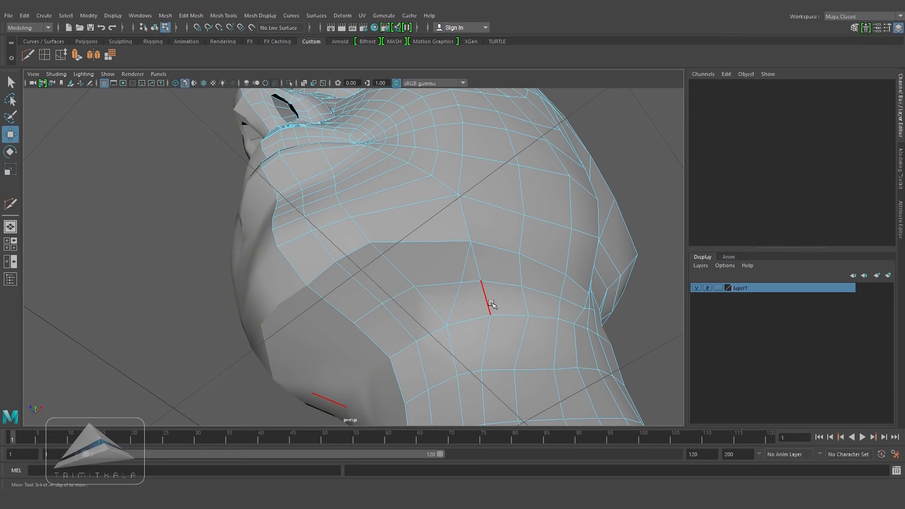
pyautogui.click(489, 297)
pyautogui.keyDown('ctrl'); pyautogui.moveTo(489, 298); pyautogui.dragTo(508, 287, button='right'); pyautogui.keyUp('ctrl')
pyautogui.moveTo(507, 286)
pyautogui.keyDown('alt'); pyautogui.mouseDown()
pyautogui.moveTo(462, 314)
pyautogui.moveTo(568, 309)
pyautogui.moveTo(515, 275)
pyautogui.mouseUp(); pyautogui.keyUp('alt')
pyautogui.keyDown('alt'); pyautogui.moveTo(516, 275); pyautogui.dragTo(474, 269, button='right'); pyautogui.keyUp('alt')
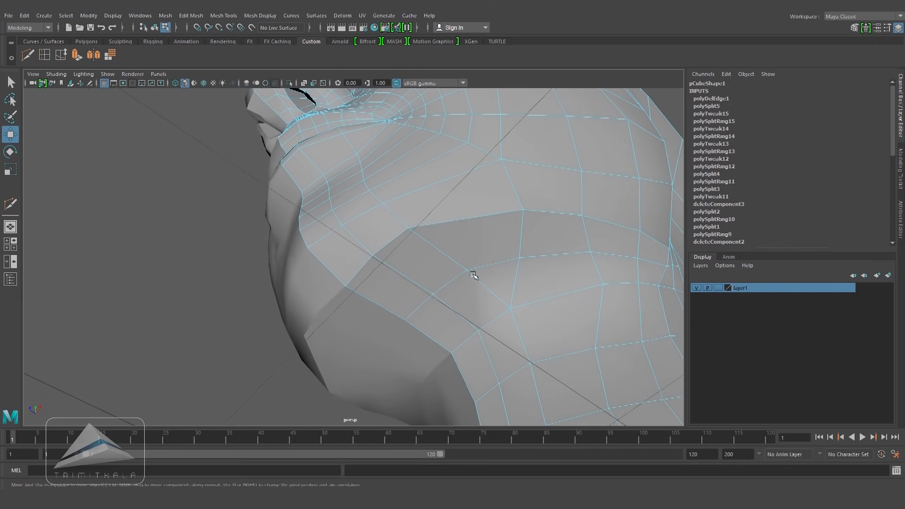
# Step: Insert an edge loop across the lower cheek and cut a connecting edge down toward the jaw
pyautogui.click(44, 55)
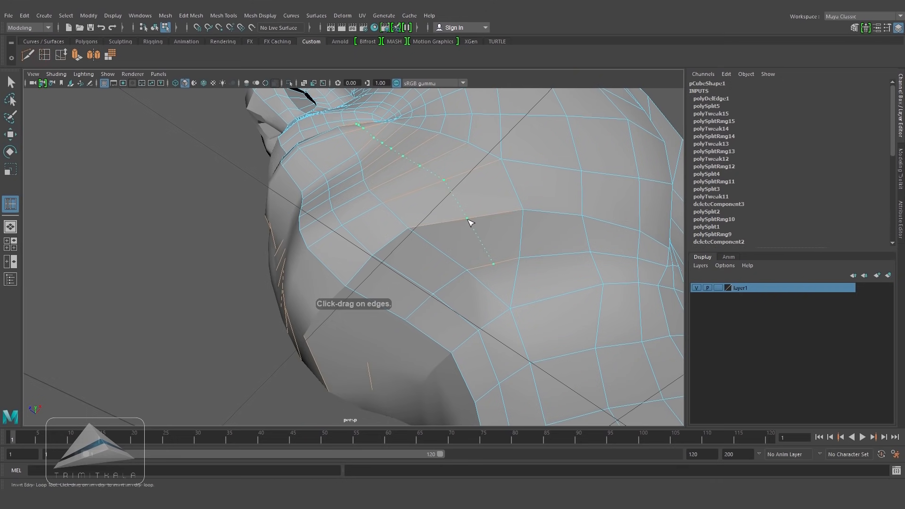
pyautogui.click(470, 220)
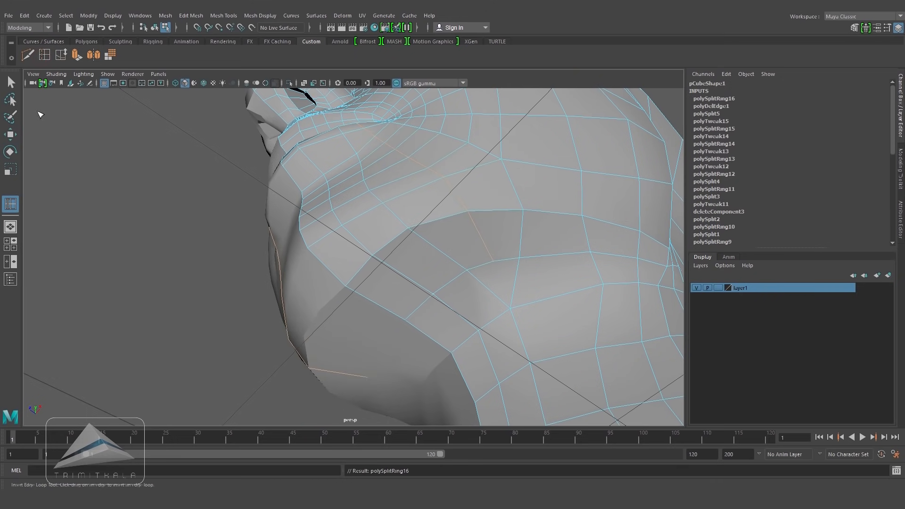
pyautogui.click(28, 56)
pyautogui.keyDown('alt'); pyautogui.moveTo(517, 282); pyautogui.dragTo(503, 246); pyautogui.keyUp('alt')
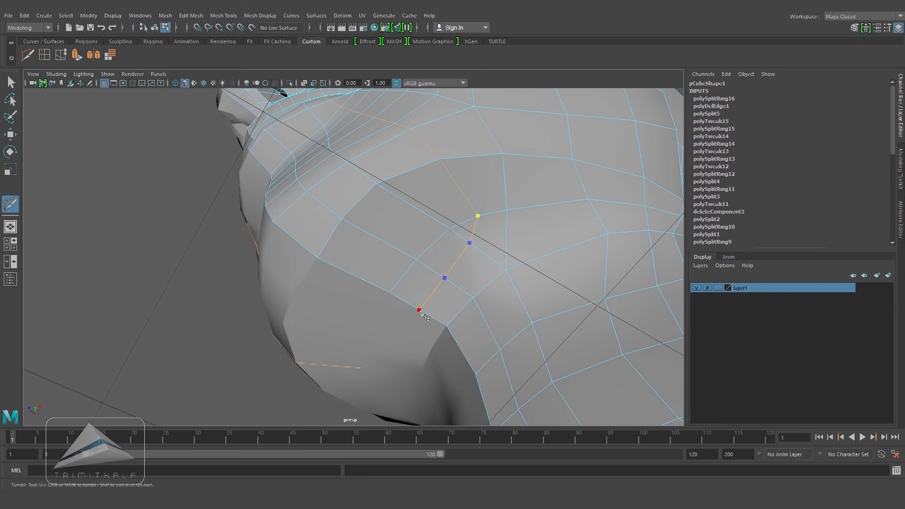
pyautogui.press('Return')
# Step: Slide the new cheek edge to even its spacing from the neighbouring edges
pyautogui.click(11, 135)
pyautogui.keyDown('alt'); pyautogui.moveTo(518, 249); pyautogui.dragTo(513, 246); pyautogui.keyUp('alt')
pyautogui.keyDown('alt'); pyautogui.moveTo(514, 246); pyautogui.dragTo(519, 248, button='right'); pyautogui.keyUp('alt')
pyautogui.keyDown('alt'); pyautogui.moveTo(524, 258); pyautogui.dragTo(517, 269); pyautogui.keyUp('alt')
pyautogui.click(408, 285)
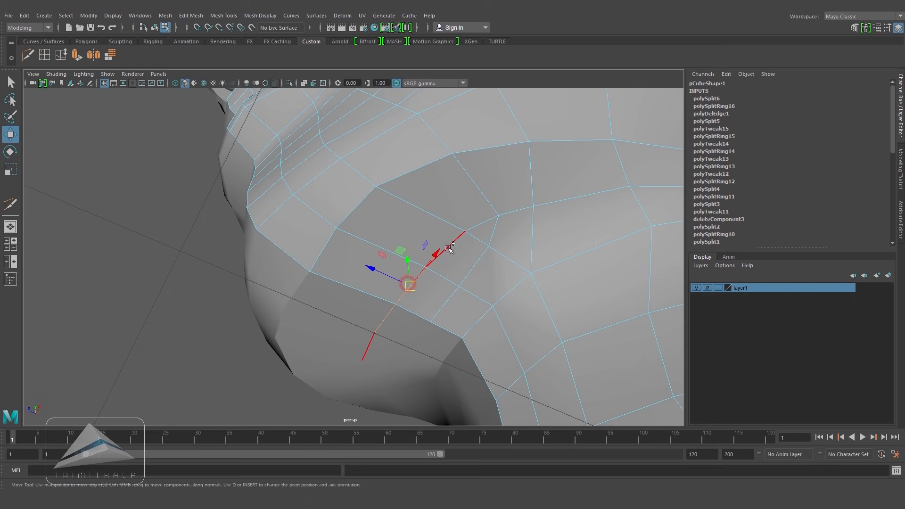
pyautogui.click(69, 56)
pyautogui.click(439, 257)
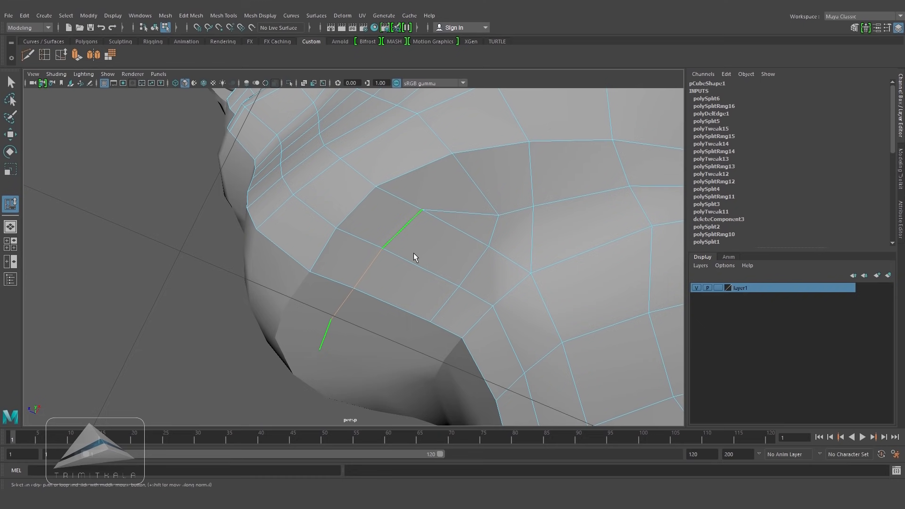
pyautogui.moveTo(422, 255); pyautogui.dragTo(425, 256, button='middle')
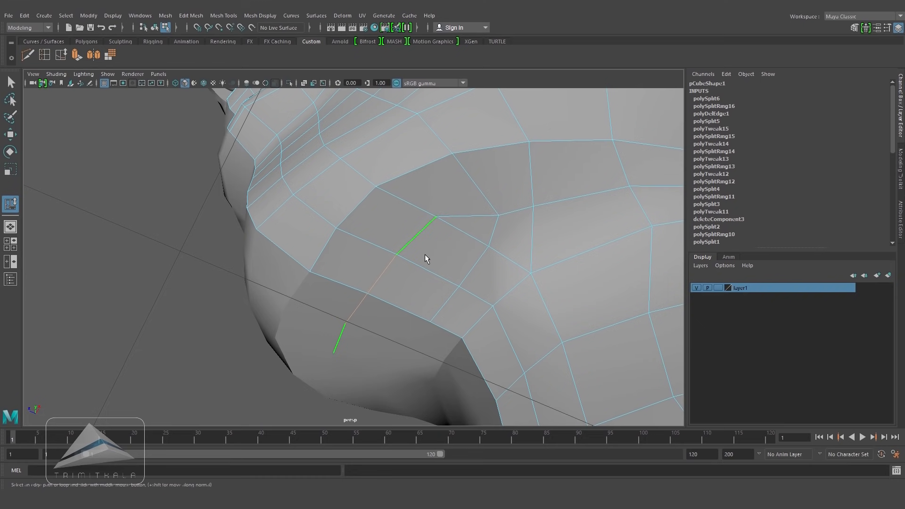
pyautogui.click(14, 137)
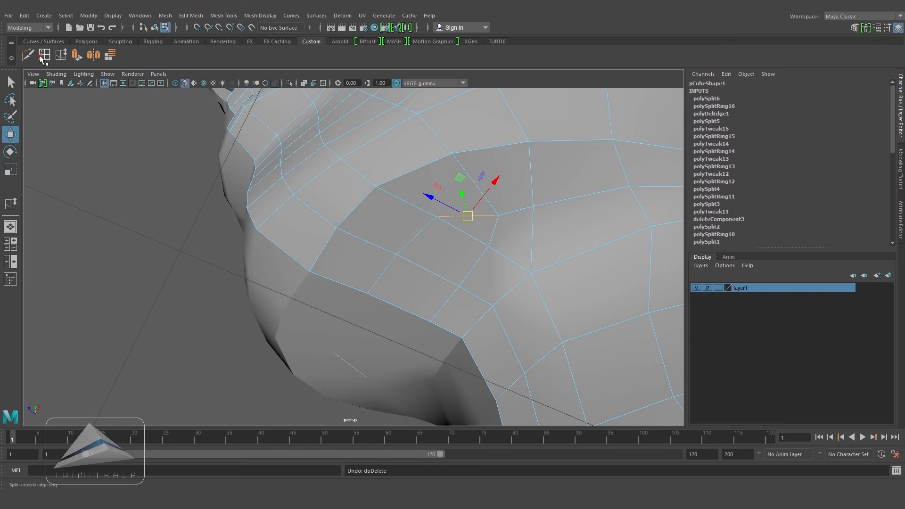
# Step: Insert another edge loop on the lower cheek and slide one of its edges into place
pyautogui.click(42, 56)
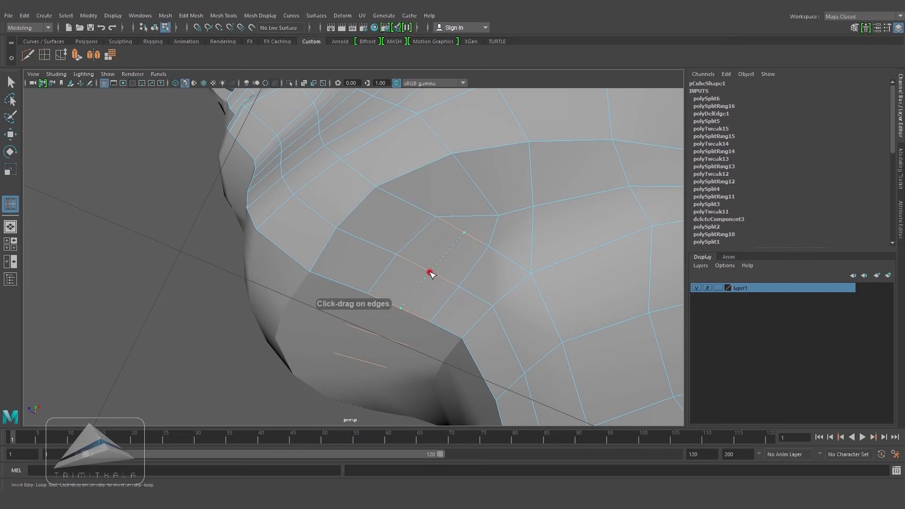
pyautogui.press('w')
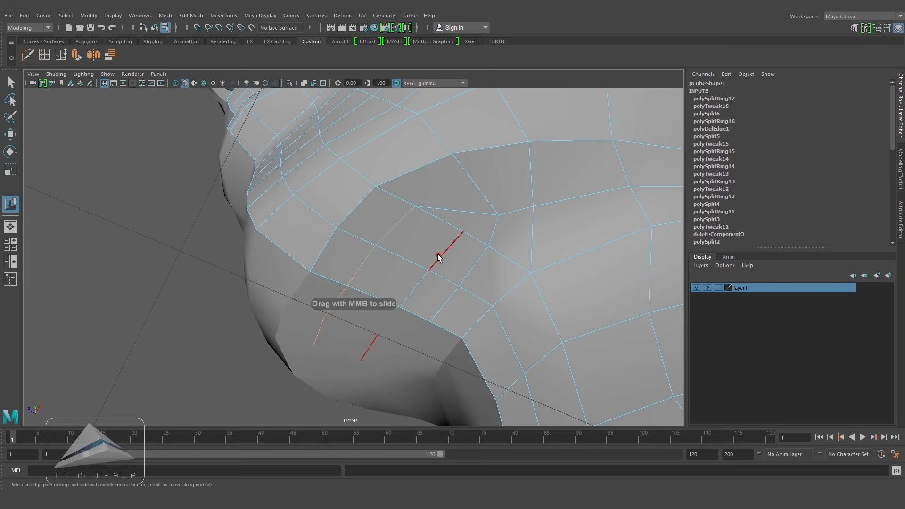
pyautogui.click(437, 279)
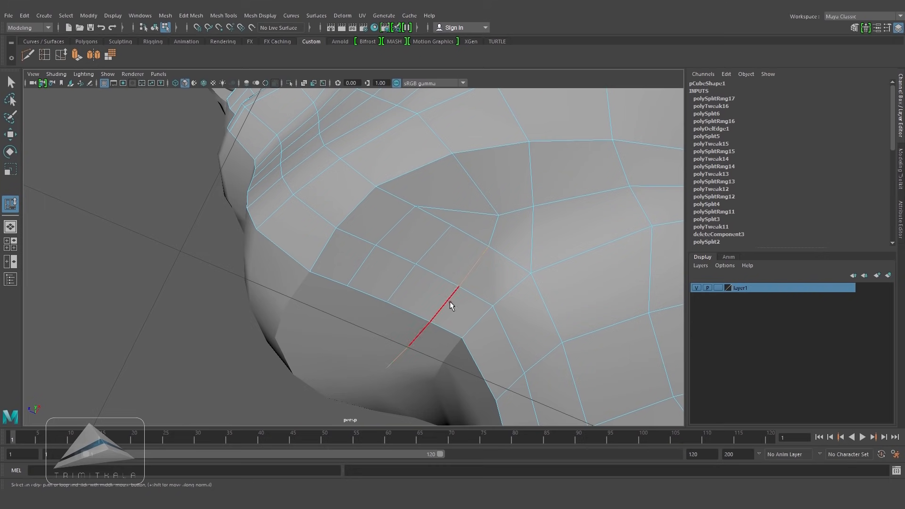
pyautogui.keyDown('alt'); pyautogui.moveTo(454, 281); pyautogui.dragTo(490, 245); pyautogui.keyUp('alt')
pyautogui.click(15, 136)
# Step: Move the cheek vertices around the mouth corner to smooth the flow of the new loops
pyautogui.moveTo(464, 238); pyautogui.dragTo(435, 237, button='right')
pyautogui.click(462, 284)
pyautogui.moveTo(462, 284); pyautogui.dragTo(501, 278)
pyautogui.click(487, 298)
pyautogui.click(505, 320)
pyautogui.moveTo(504, 319); pyautogui.dragTo(516, 312)
pyautogui.keyDown('alt'); pyautogui.moveTo(441, 236); pyautogui.dragTo(491, 260); pyautogui.keyUp('alt')
pyautogui.moveTo(477, 194); pyautogui.dragTo(497, 183, button='right')
pyautogui.keyDown('alt'); pyautogui.moveTo(496, 192); pyautogui.dragTo(450, 279); pyautogui.keyUp('alt')
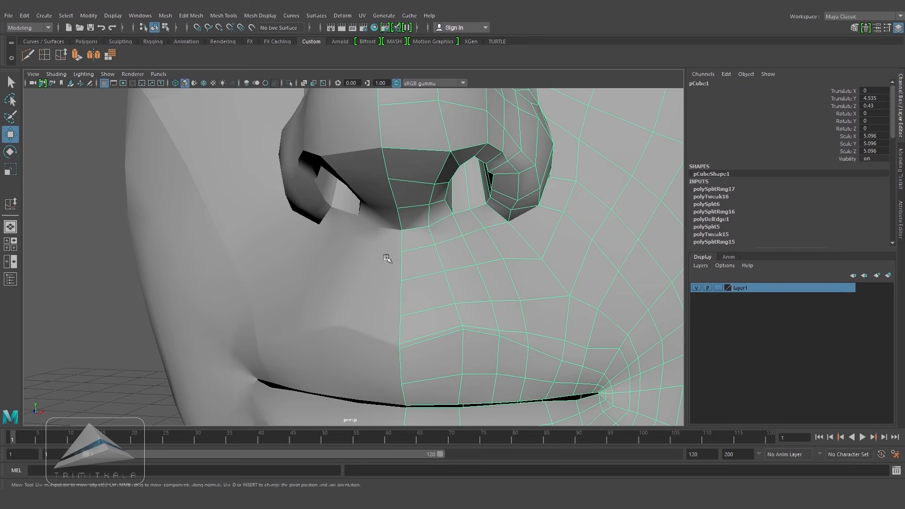
# Step: Cut a vertical edge from the base of the nose down to the upper lip
pyautogui.click(11, 203)
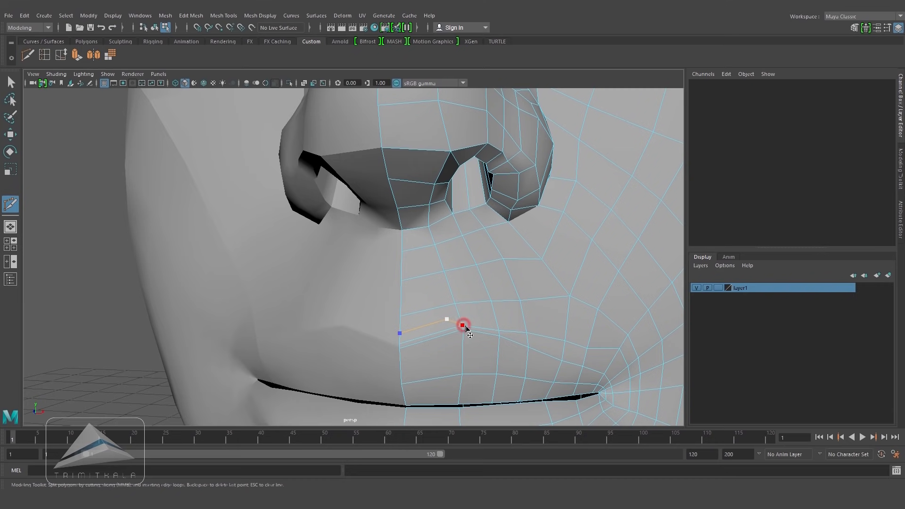
pyautogui.rightClick(466, 328)
pyautogui.keyDown('alt'); pyautogui.moveTo(475, 302); pyautogui.dragTo(538, 308, button='right'); pyautogui.keyUp('alt')
pyautogui.keyDown('alt'); pyautogui.moveTo(538, 308); pyautogui.dragTo(491, 295, button='middle'); pyautogui.keyUp('alt')
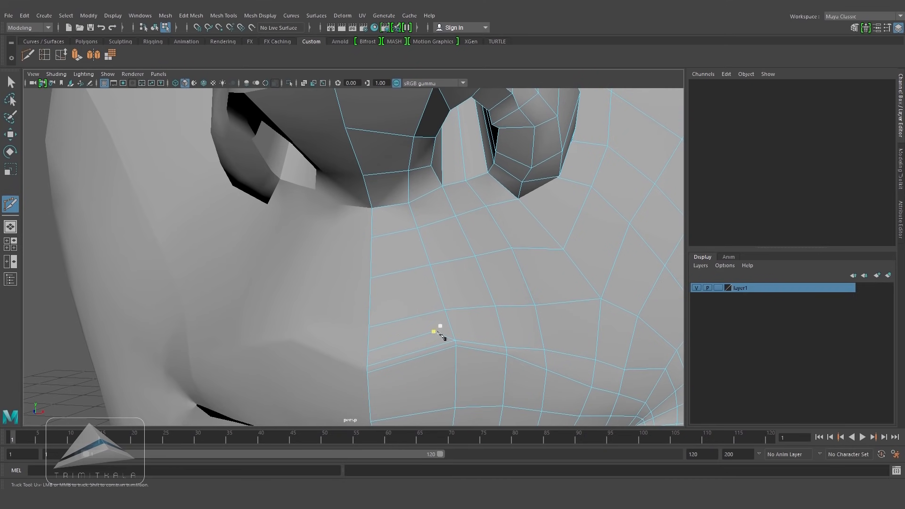
pyautogui.click(433, 331)
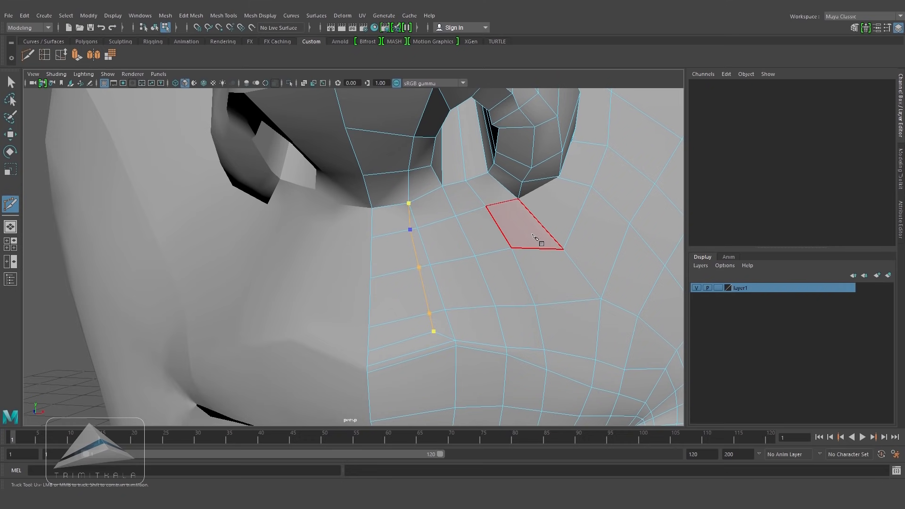
pyautogui.keyDown('alt'); pyautogui.moveTo(536, 277); pyautogui.dragTo(486, 257, button='middle'); pyautogui.keyUp('alt')
pyautogui.keyDown('alt'); pyautogui.moveTo(486, 257); pyautogui.dragTo(478, 285, button='right'); pyautogui.keyUp('alt')
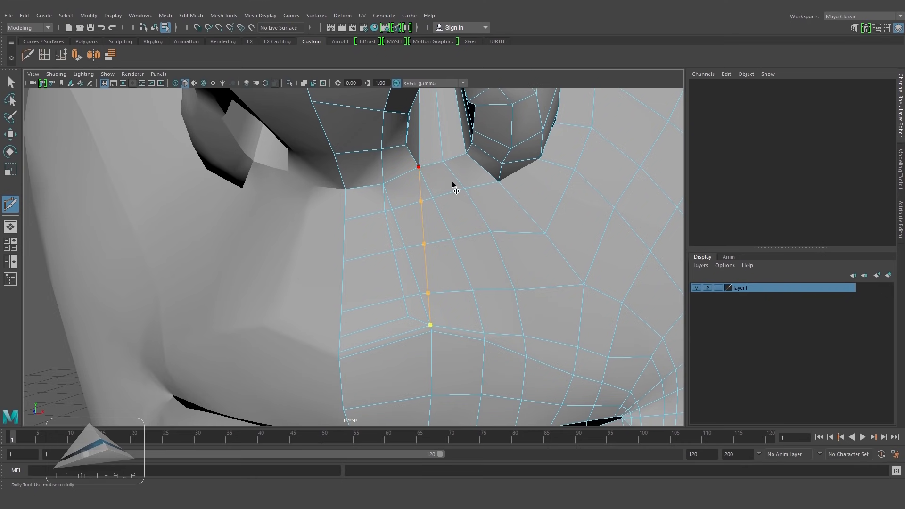
pyautogui.press('Return')
# Step: Move the faces and vertices between the nose and upper lip to smooth the new edge
pyautogui.click(428, 293)
pyautogui.click(10, 134)
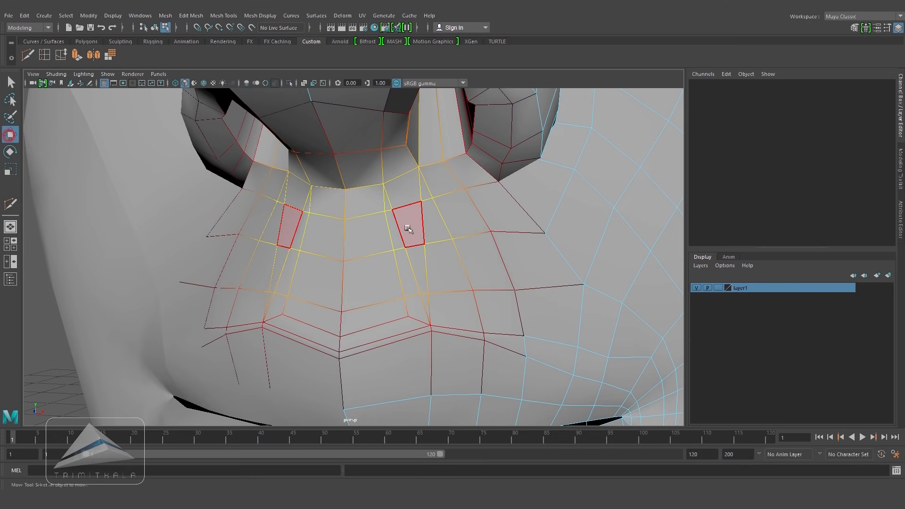
pyautogui.click(402, 229)
pyautogui.keyDown('ctrl'); pyautogui.moveTo(404, 229); pyautogui.dragTo(490, 230, button='right'); pyautogui.keyUp('ctrl')
pyautogui.keyDown('alt'); pyautogui.moveTo(461, 238); pyautogui.dragTo(368, 234); pyautogui.keyUp('alt')
pyautogui.click(286, 258)
pyautogui.keyDown('alt'); pyautogui.moveTo(343, 265); pyautogui.dragTo(309, 282); pyautogui.keyUp('alt')
pyautogui.keyDown('shift'); pyautogui.click(259, 296); pyautogui.keyUp('shift')
pyautogui.moveTo(227, 278); pyautogui.dragTo(234, 278)
pyautogui.keyDown('alt'); pyautogui.moveTo(358, 274); pyautogui.dragTo(301, 268); pyautogui.keyUp('alt')
pyautogui.click(329, 257)
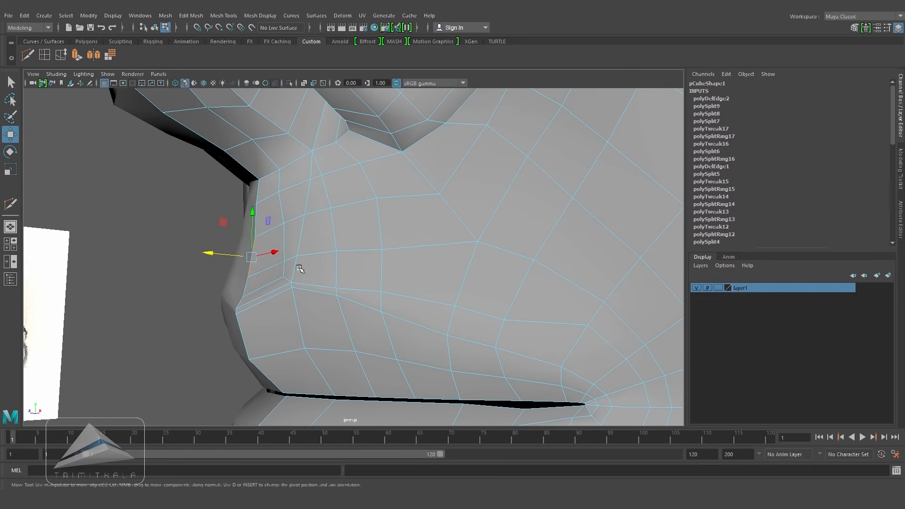
# Step: Move the vertices on the side of the upper lip to refine the cheek flow
pyautogui.moveTo(216, 257); pyautogui.dragTo(220, 257)
pyautogui.moveTo(313, 184); pyautogui.dragTo(283, 184, button='right')
pyautogui.click(257, 204)
pyautogui.keyDown('alt'); pyautogui.moveTo(325, 217); pyautogui.dragTo(286, 222); pyautogui.keyUp('alt')
pyautogui.moveTo(172, 217); pyautogui.dragTo(175, 217)
pyautogui.keyDown('alt'); pyautogui.moveTo(290, 240); pyautogui.dragTo(450, 251); pyautogui.keyUp('alt')
pyautogui.moveTo(494, 266); pyautogui.dragTo(493, 236, button='right')
pyautogui.click(491, 234)
pyautogui.keyDown('shift'); pyautogui.click(495, 259); pyautogui.keyUp('shift')
# Step: Slide and move the edges on the upper lip area to even out the loops
pyautogui.click(61, 54)
pyautogui.moveTo(504, 253)
pyautogui.mouseDown(button='middle')
pyautogui.moveTo(516, 291)
pyautogui.moveTo(497, 251)
pyautogui.mouseUp(button='middle')
pyautogui.keyDown('alt'); pyautogui.moveTo(497, 267); pyautogui.dragTo(226, 257); pyautogui.keyUp('alt')
pyautogui.press('w')
pyautogui.moveTo(168, 269); pyautogui.dragTo(172, 270)
pyautogui.keyDown('alt'); pyautogui.moveTo(188, 266); pyautogui.dragTo(557, 288); pyautogui.keyUp('alt')
pyautogui.click(595, 331)
pyautogui.keyDown('alt'); pyautogui.moveTo(598, 325); pyautogui.dragTo(477, 323); pyautogui.keyUp('alt')
pyautogui.keyDown('shift'); pyautogui.moveTo(452, 315); pyautogui.dragTo(614, 314, button='right'); pyautogui.keyUp('shift')
pyautogui.keyDown('alt'); pyautogui.moveTo(615, 313); pyautogui.dragTo(486, 297); pyautogui.keyUp('alt')
pyautogui.doubleClick(472, 298)
pyautogui.moveTo(571, 109); pyautogui.dragTo(342, 192)
# Step: Slide the edges beside the nose base to smooth the area above the mouth
pyautogui.click(61, 56)
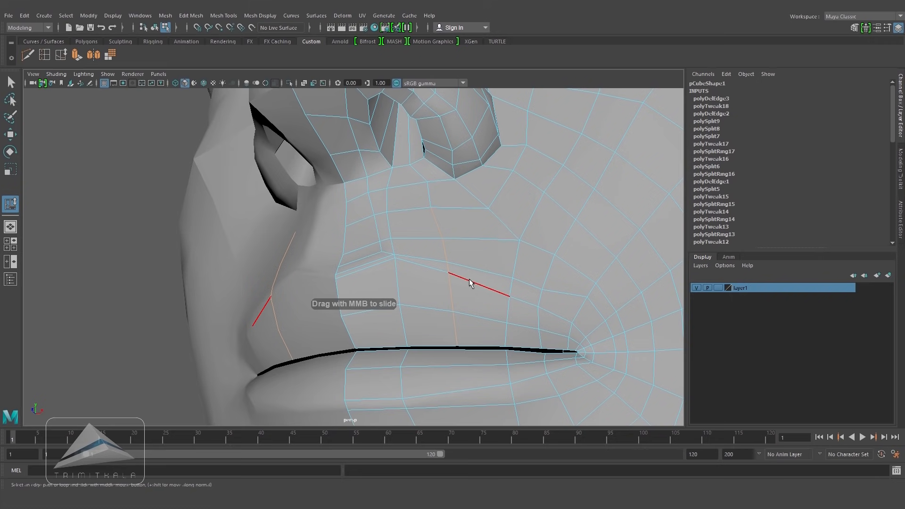
pyautogui.keyDown('shift'); pyautogui.click(434, 189); pyautogui.keyUp('shift')
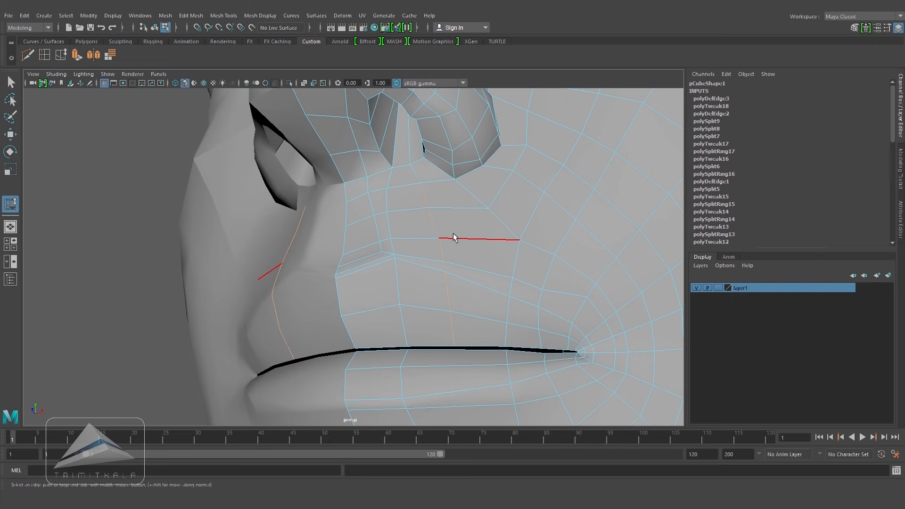
pyautogui.click(504, 317)
pyautogui.keyDown('alt'); pyautogui.moveTo(508, 322); pyautogui.dragTo(416, 245); pyautogui.keyUp('alt')
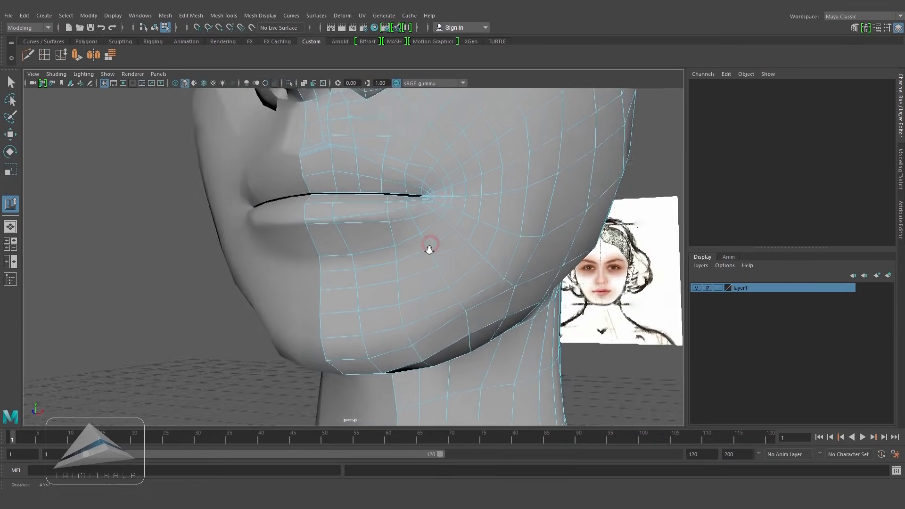
# Step: Orbit around the chin, jaw and neck to inspect the lower face topology
pyautogui.keyDown('alt'); pyautogui.moveTo(416, 245); pyautogui.dragTo(462, 246, button='right'); pyautogui.keyUp('alt')
pyautogui.keyDown('alt'); pyautogui.moveTo(462, 245); pyautogui.dragTo(463, 208); pyautogui.keyUp('alt')
pyautogui.keyDown('alt'); pyautogui.moveTo(464, 382); pyautogui.dragTo(460, 404); pyautogui.keyUp('alt')
pyautogui.moveTo(431, 196); pyautogui.dragTo(430, 196, button='middle')
pyautogui.moveTo(429, 196)
pyautogui.keyDown('alt'); pyautogui.mouseDown()
pyautogui.moveTo(426, 242)
pyautogui.moveTo(428, 195)
pyautogui.mouseUp(); pyautogui.keyUp('alt')
pyautogui.click(412, 373)
pyautogui.keyDown('alt'); pyautogui.moveTo(413, 376); pyautogui.dragTo(277, 311, button='right'); pyautogui.keyUp('alt')
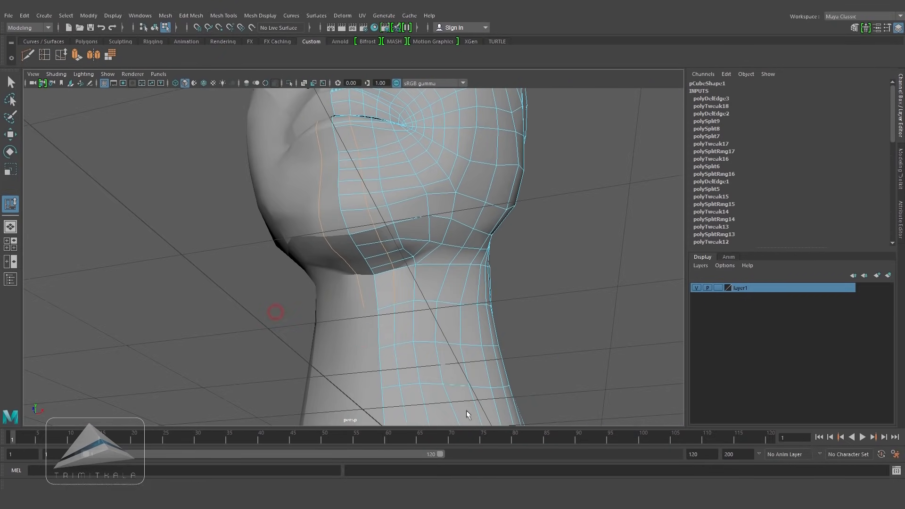
pyautogui.keyDown('alt'); pyautogui.moveTo(433, 295); pyautogui.dragTo(460, 273, button='right'); pyautogui.keyUp('alt')
pyautogui.keyDown('alt'); pyautogui.moveTo(461, 273); pyautogui.dragTo(372, 383); pyautogui.keyUp('alt')
pyautogui.keyDown('alt'); pyautogui.moveTo(383, 249); pyautogui.dragTo(435, 283); pyautogui.keyUp('alt')
pyautogui.keyDown('alt'); pyautogui.moveTo(533, 320); pyautogui.dragTo(452, 207); pyautogui.keyUp('alt')
pyautogui.moveTo(251, 147); pyautogui.dragTo(432, 263)
pyautogui.click(500, 248)
# Step: Insert an edge loop on the cheek near the jaw and slide it into position
pyautogui.click(45, 54)
pyautogui.moveTo(389, 230)
pyautogui.mouseDown()
pyautogui.moveTo(439, 269)
pyautogui.moveTo(413, 247)
pyautogui.moveTo(431, 219)
pyautogui.moveTo(404, 226)
pyautogui.mouseUp()
pyautogui.click(61, 54)
pyautogui.doubleClick(400, 208)
pyautogui.moveTo(405, 217); pyautogui.dragTo(366, 222, button='middle')
pyautogui.keyDown('alt'); pyautogui.moveTo(385, 223); pyautogui.dragTo(355, 205); pyautogui.keyUp('alt')
pyautogui.click(380, 189)
pyautogui.press('w')
pyautogui.scroll(-4, 358, 258)
pyautogui.click(356, 210)
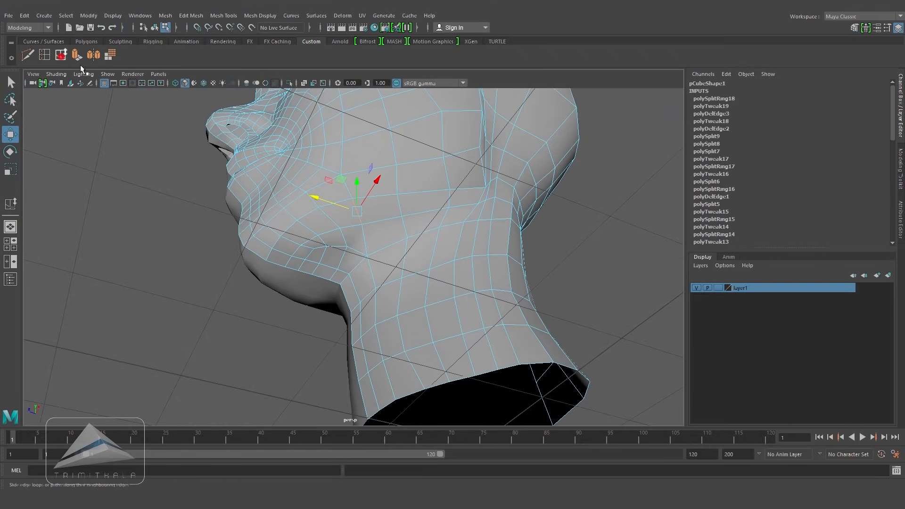
# Step: Add vertical edge loops through the lips and slide them into place in front view
pyautogui.click(60, 55)
pyautogui.keyDown('alt'); pyautogui.moveTo(340, 245); pyautogui.dragTo(453, 347); pyautogui.keyUp('alt')
pyautogui.scroll(2, 443, 324)
pyautogui.keyDown('alt'); pyautogui.moveTo(380, 322); pyautogui.dragTo(425, 259); pyautogui.keyUp('alt')
pyautogui.moveTo(427, 228); pyautogui.dragTo(464, 210, button='right')
pyautogui.moveTo(467, 283)
pyautogui.keyDown('alt'); pyautogui.mouseDown()
pyautogui.moveTo(447, 291)
pyautogui.moveTo(464, 278)
pyautogui.mouseUp(); pyautogui.keyUp('alt')
pyautogui.scroll(2, 446, 174)
pyautogui.press('space')
pyautogui.moveTo(450, 270); pyautogui.dragTo(451, 302)
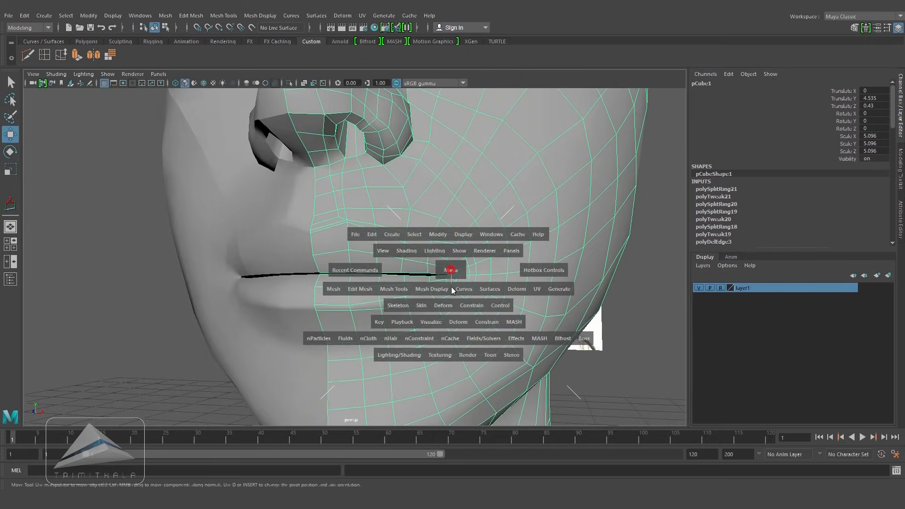
pyautogui.keyDown('alt'); pyautogui.moveTo(422, 292); pyautogui.dragTo(404, 206, button='middle'); pyautogui.keyUp('alt')
pyautogui.scroll(5, 400, 211)
pyautogui.keyDown('alt'); pyautogui.moveTo(417, 337); pyautogui.dragTo(409, 278, button='middle'); pyautogui.keyUp('alt')
pyautogui.scroll(1, 401, 269)
pyautogui.moveTo(368, 214); pyautogui.dragTo(334, 216, button='right')
pyautogui.click(342, 236)
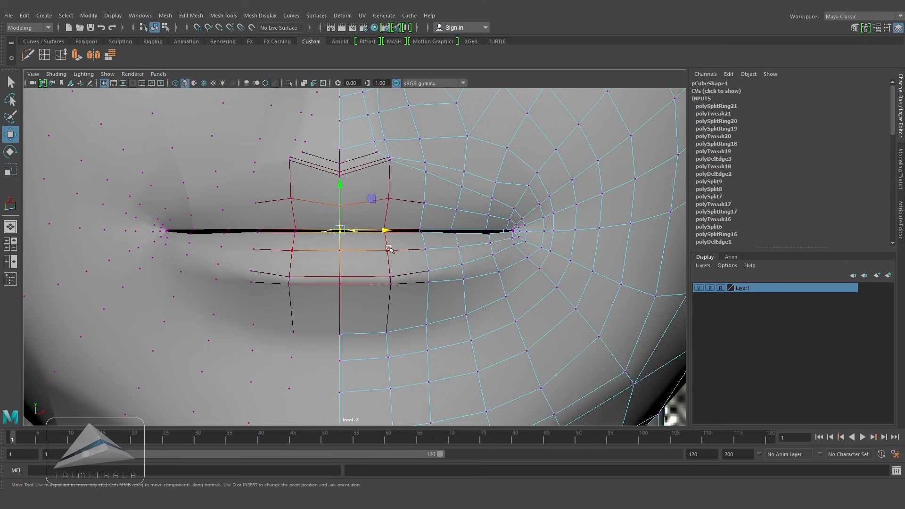
# Step: Move the upper lip vertices in front view to match the lip outline of the front reference
pyautogui.press('4')
pyautogui.moveTo(340, 193); pyautogui.dragTo(343, 189)
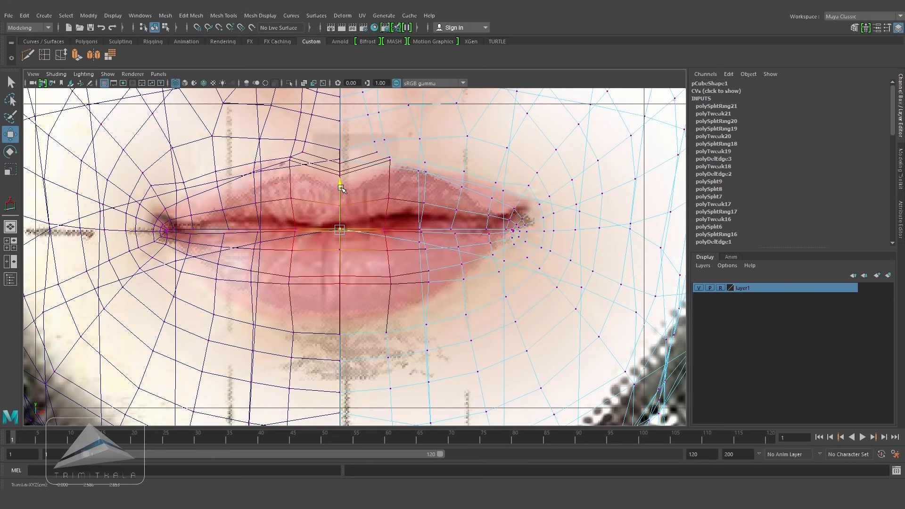
pyautogui.moveTo(341, 186); pyautogui.dragTo(340, 186)
pyautogui.press('5')
pyautogui.moveTo(375, 220); pyautogui.dragTo(394, 239)
pyautogui.press('4')
pyautogui.moveTo(388, 192); pyautogui.dragTo(388, 180)
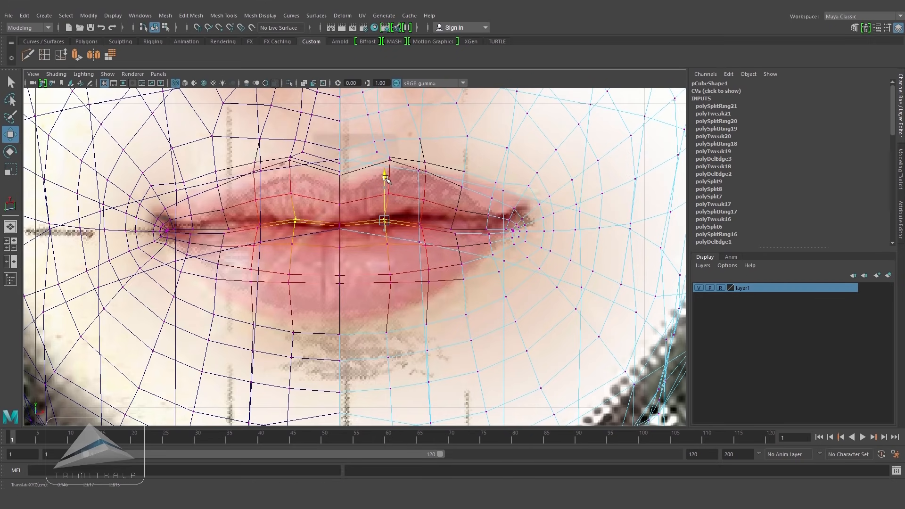
pyautogui.press('5')
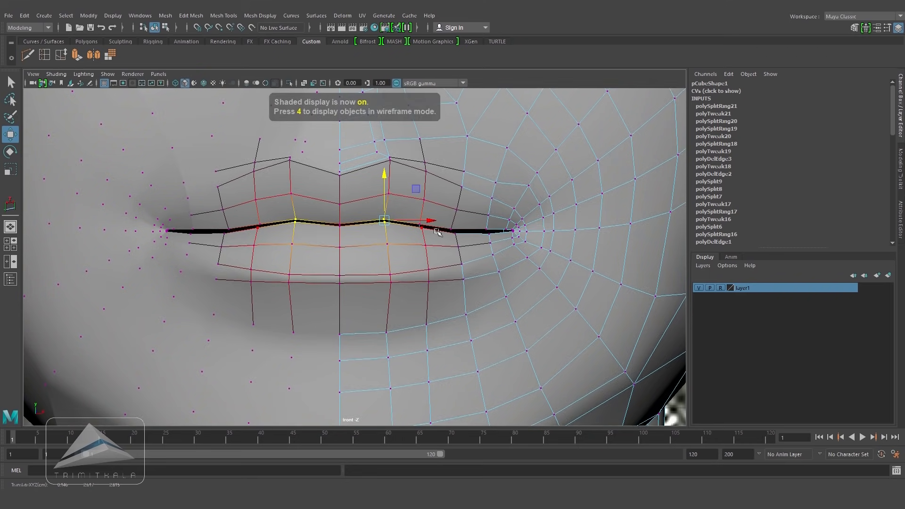
pyautogui.press('4')
pyautogui.click(419, 225)
pyautogui.press('5')
pyautogui.press('4')
pyautogui.moveTo(423, 183); pyautogui.dragTo(423, 172)
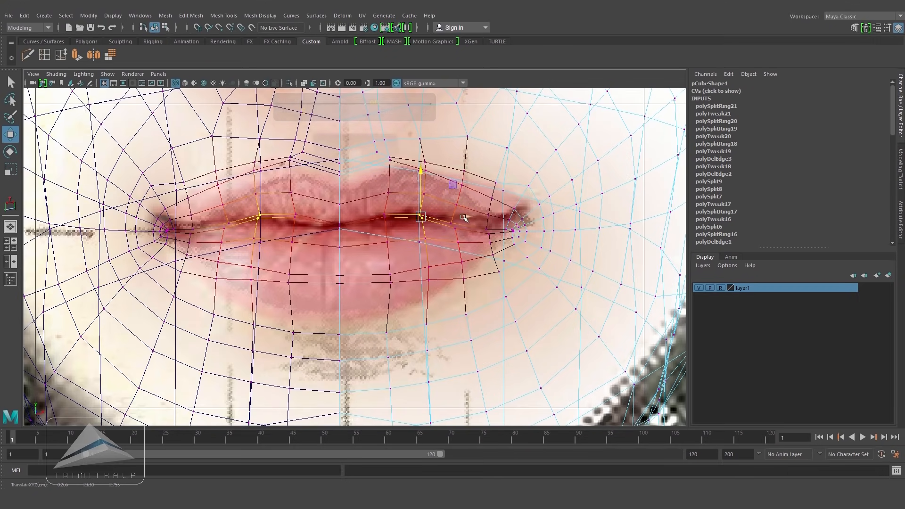
pyautogui.press('5')
pyautogui.press('4')
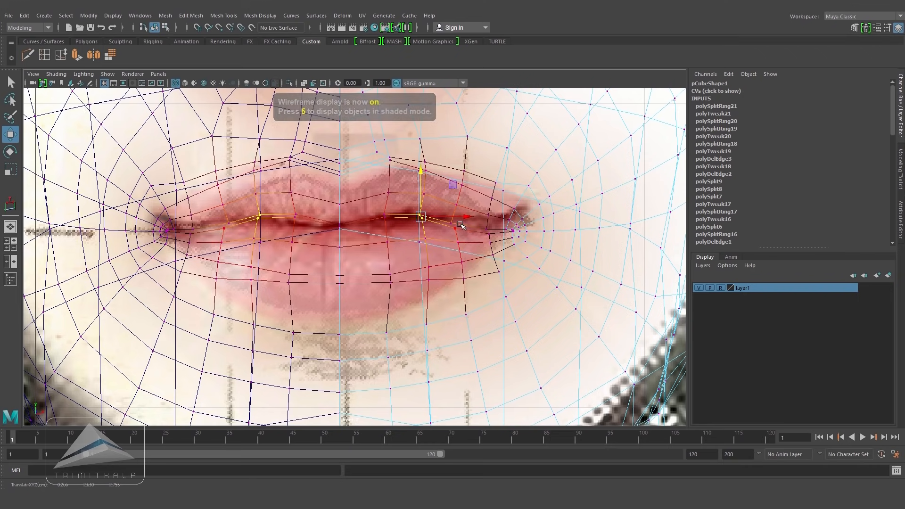
pyautogui.moveTo(451, 225); pyautogui.dragTo(454, 181)
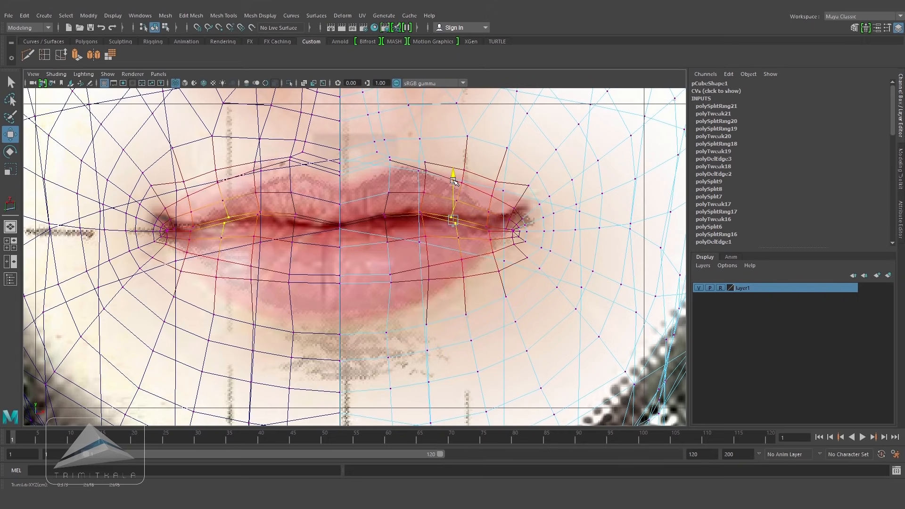
pyautogui.press('5')
# Step: Raise the vertices around both mouth corners slightly
pyautogui.moveTo(531, 203); pyautogui.dragTo(505, 255)
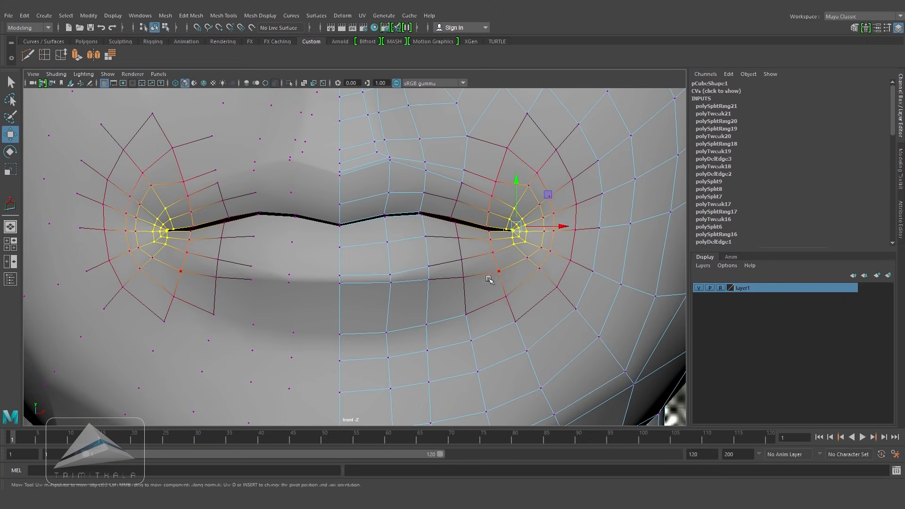
pyautogui.press('4')
pyautogui.moveTo(514, 183); pyautogui.dragTo(512, 168)
pyautogui.press('5')
# Step: Save the scene and orbit around the head to review the overall shape
pyautogui.press('space')
pyautogui.moveTo(552, 224); pyautogui.dragTo(553, 203)
pyautogui.keyDown('alt'); pyautogui.moveTo(491, 293); pyautogui.dragTo(446, 305); pyautogui.keyUp('alt')
pyautogui.moveTo(449, 258)
pyautogui.keyDown('alt'); pyautogui.mouseDown()
pyautogui.moveTo(511, 214)
pyautogui.moveTo(502, 255)
pyautogui.mouseUp(); pyautogui.keyUp('alt')
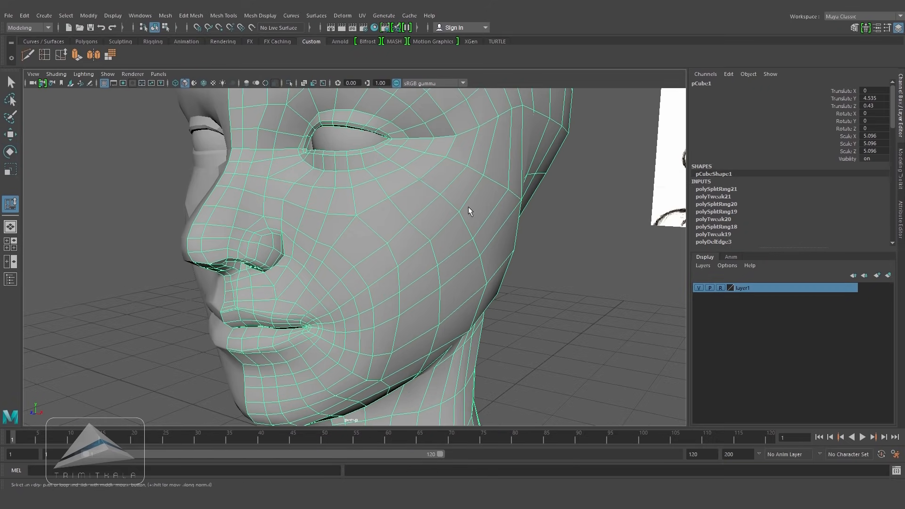
pyautogui.keyDown('alt'); pyautogui.moveTo(469, 211); pyautogui.dragTo(425, 277); pyautogui.keyUp('alt')
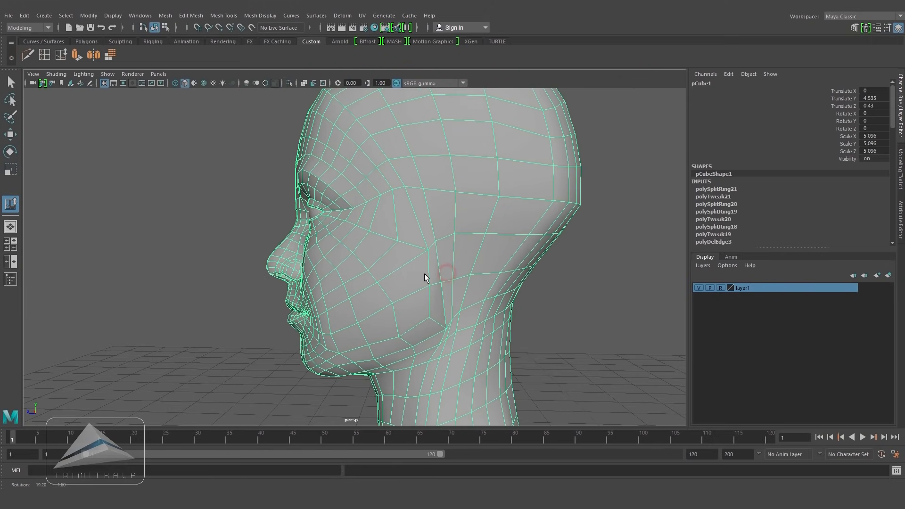